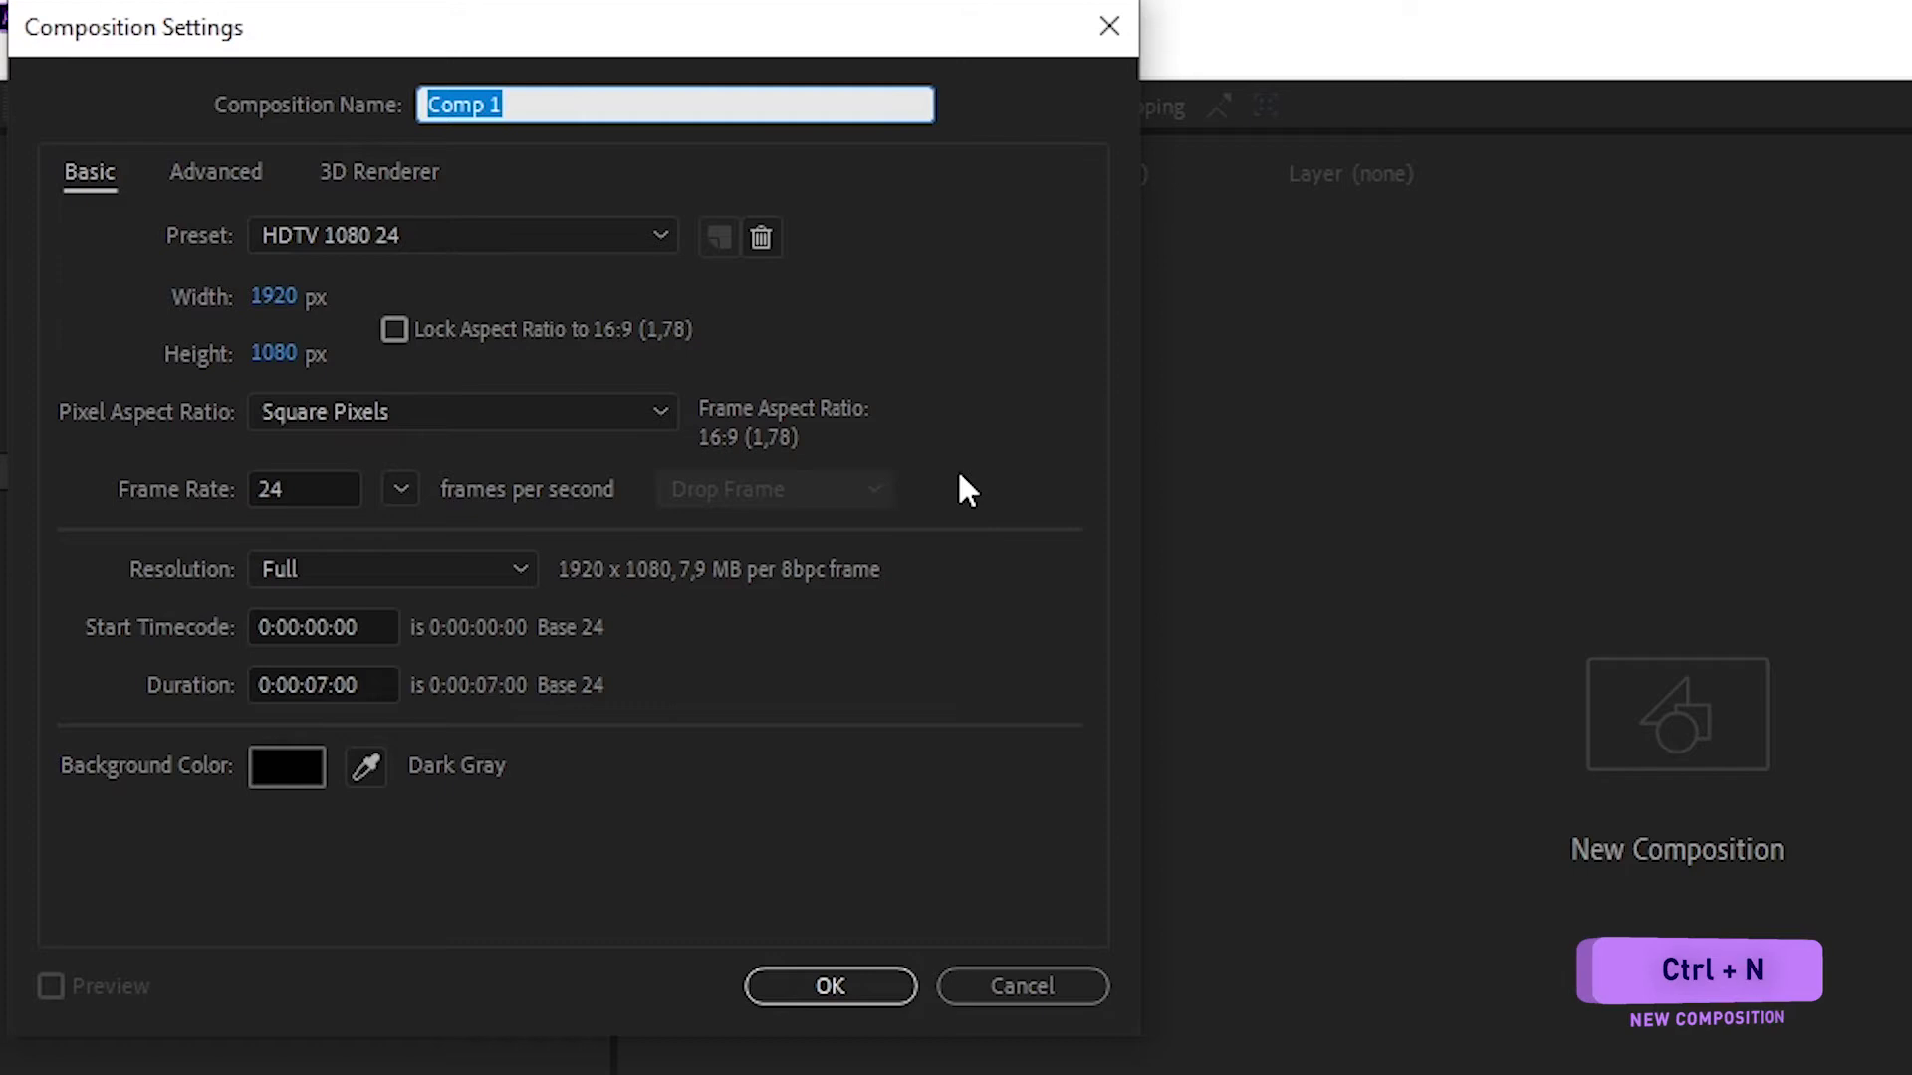
Create a 1920 x 1080, 24 fps composition named Main Comp with a duration of 0:00:05:00.
{"action": "type", "text": "Main "}
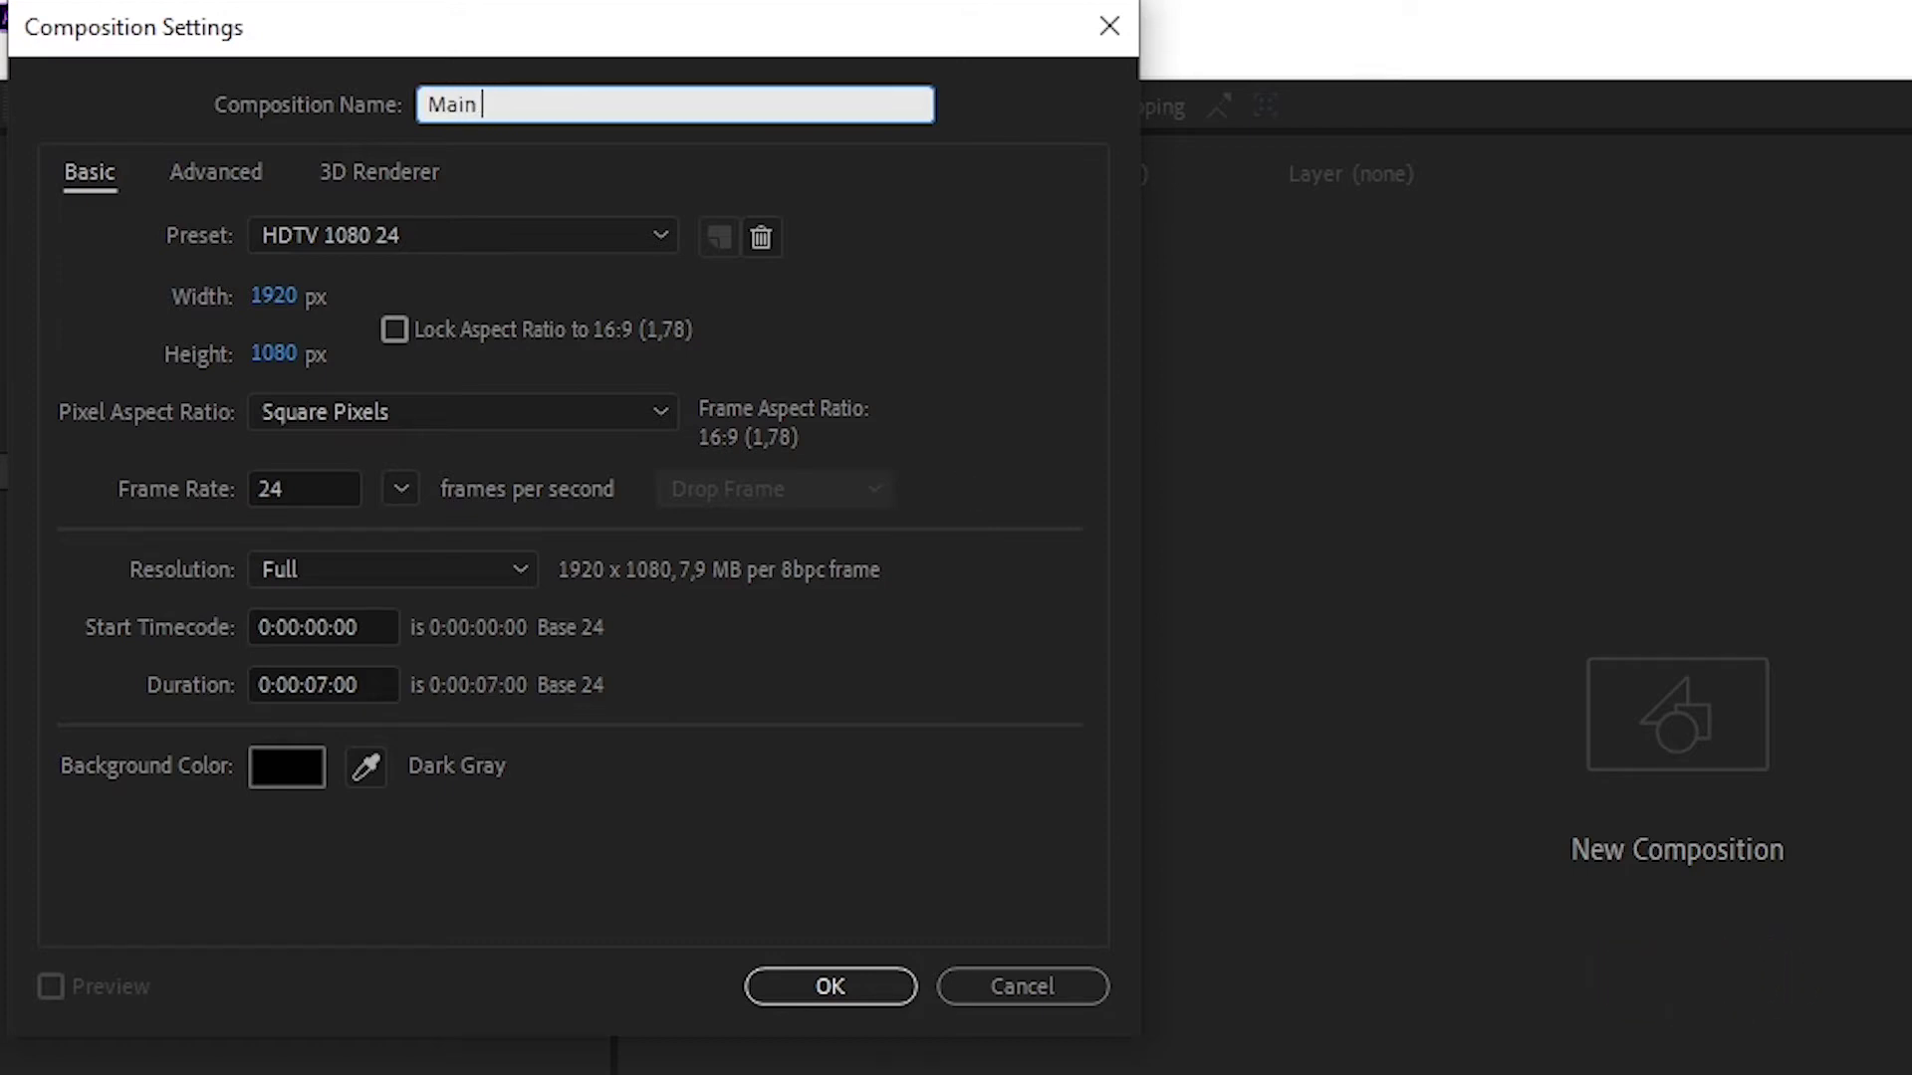
{"action": "type", "text": "Comp"}
{"action": "left_click", "coordinate": [329, 682]}
{"action": "key", "text": "BackSpace"}
{"action": "type", "text": "5"}
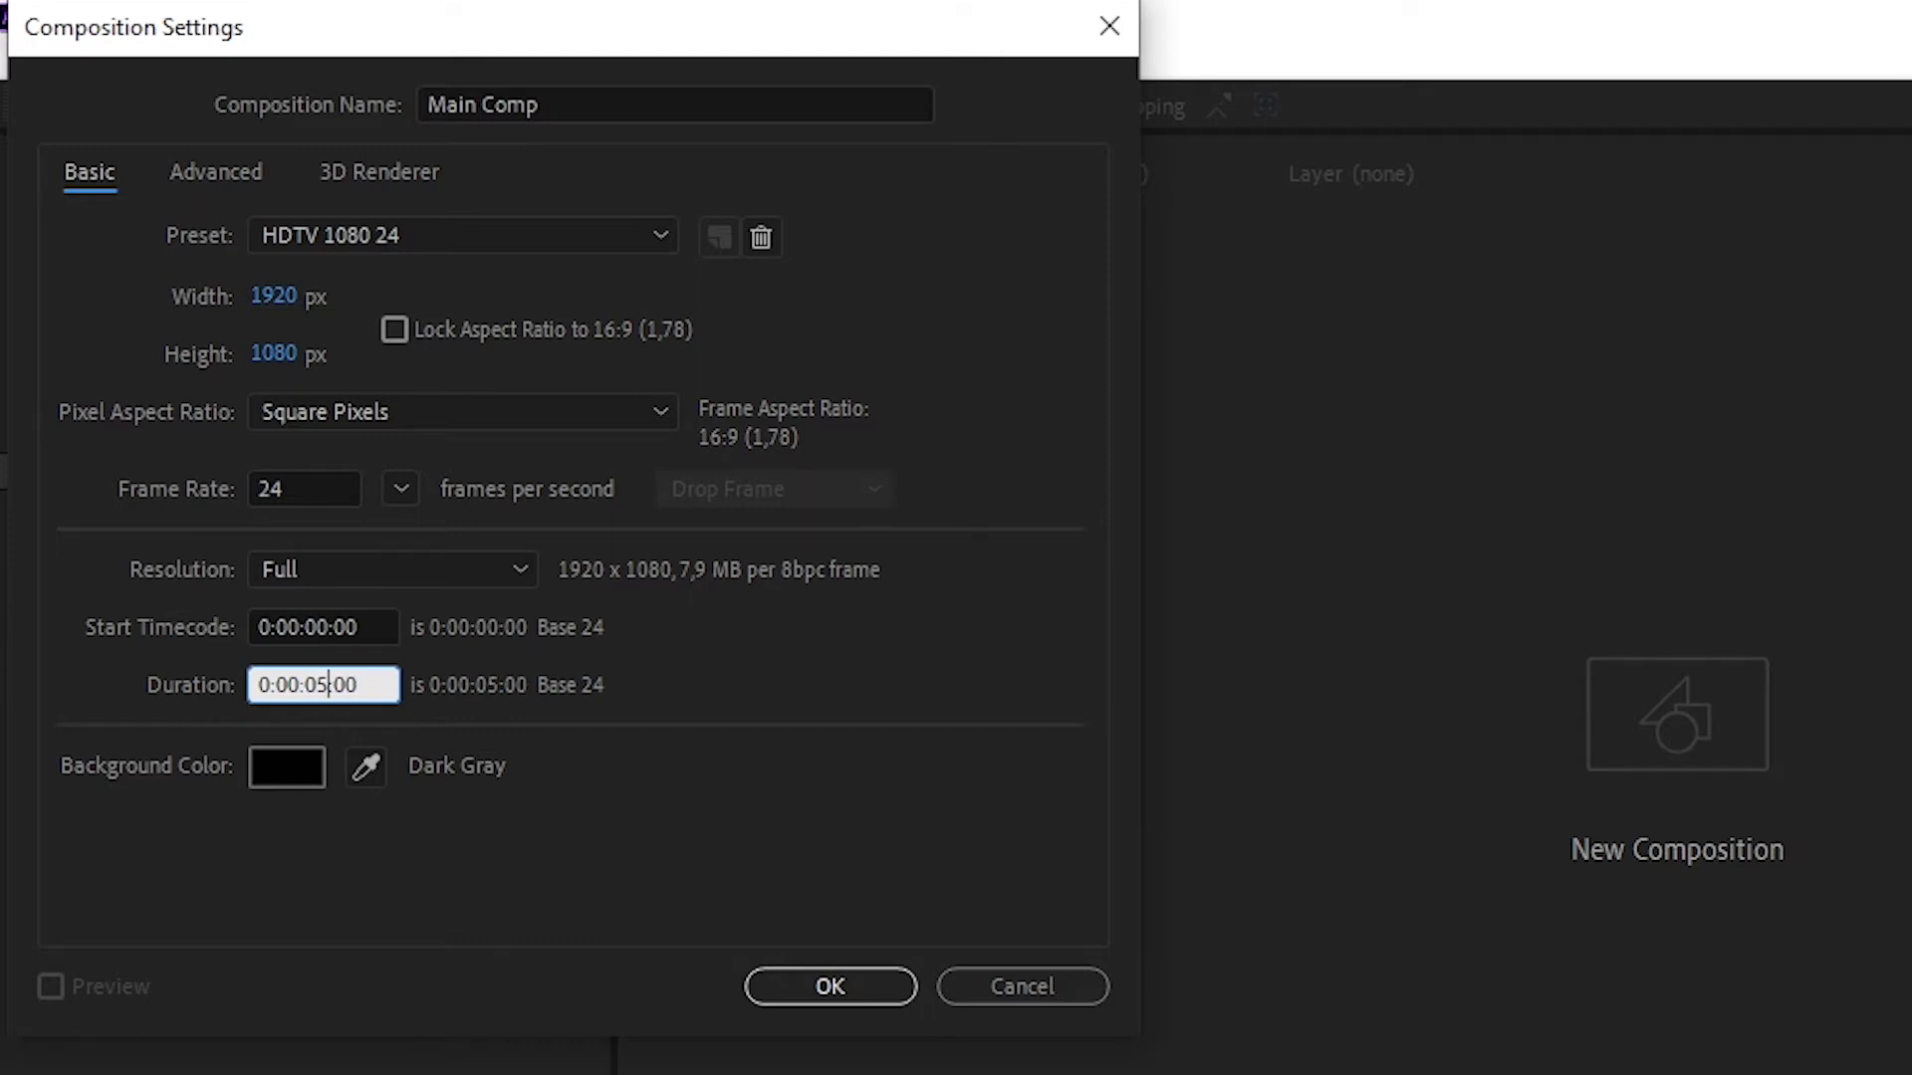
{"action": "left_click", "coordinate": [786, 994]}
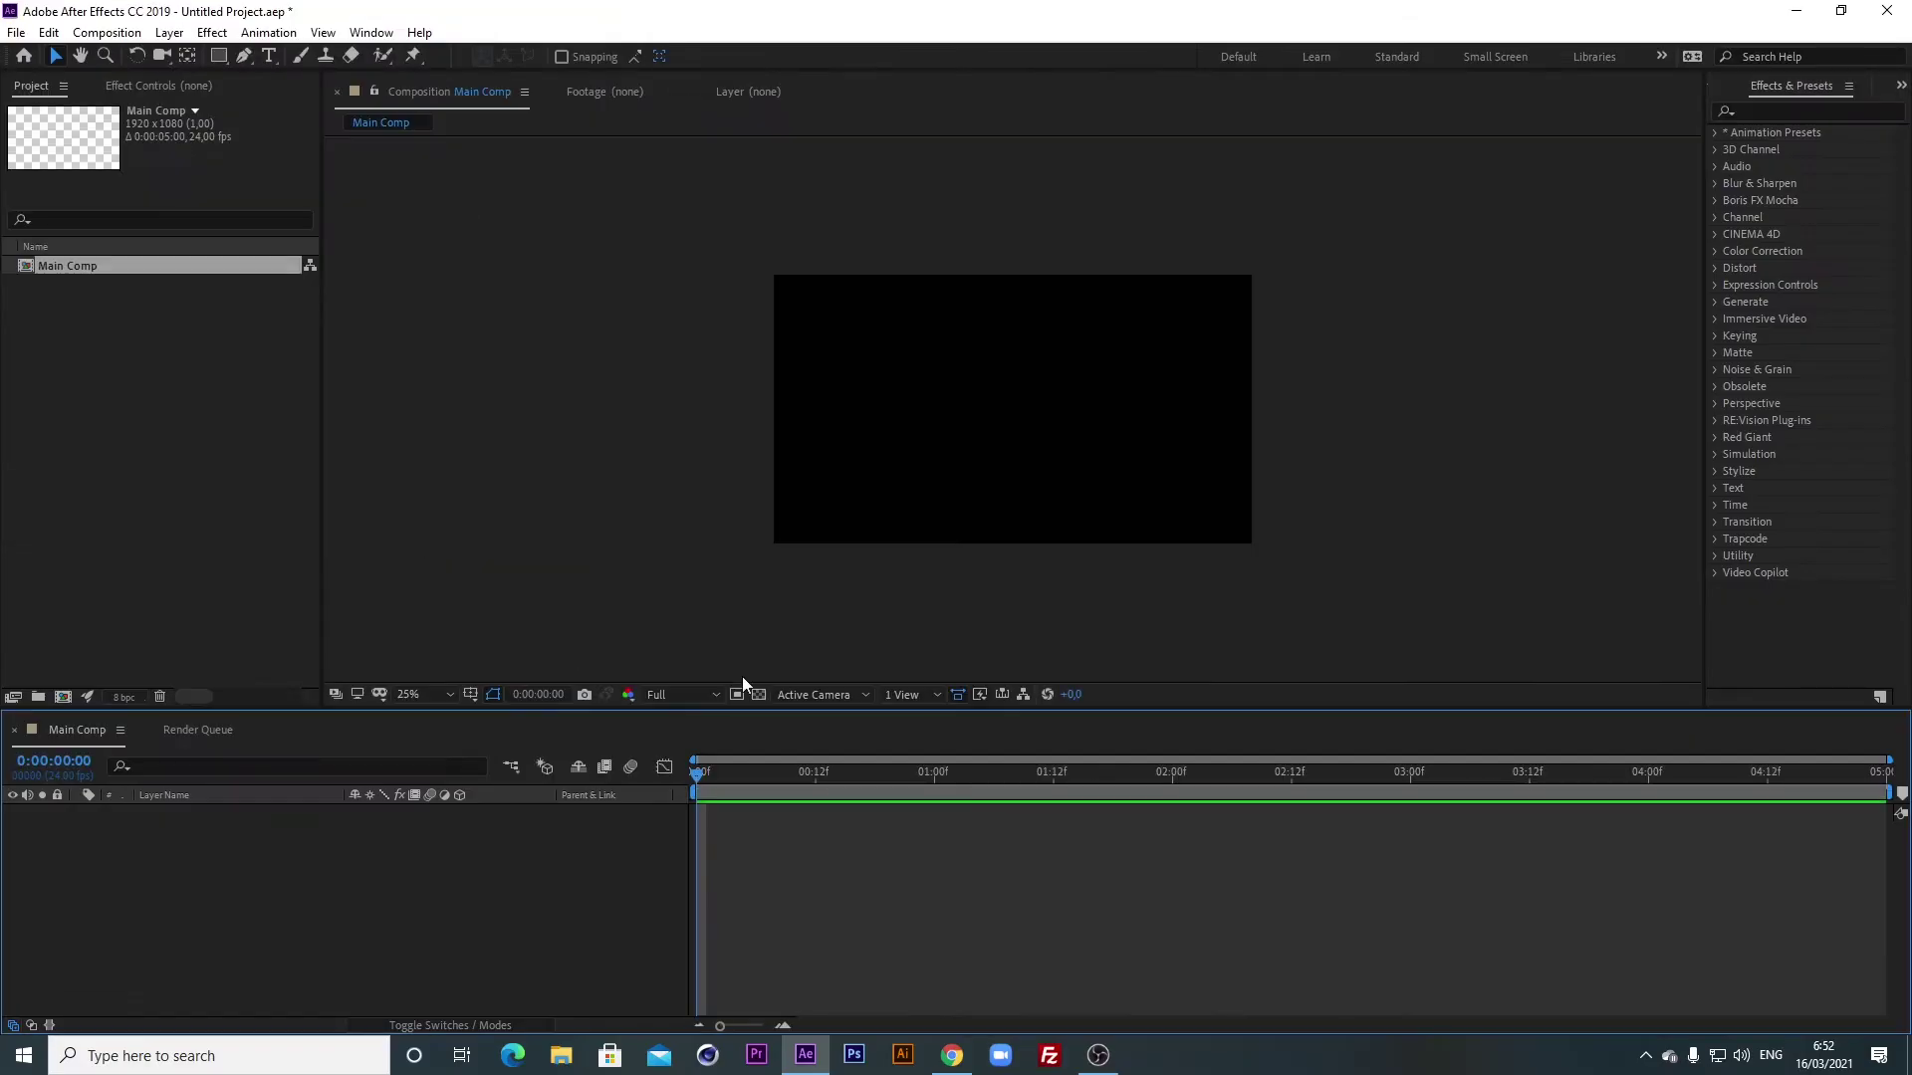
Import LOGO.png as footage and add it as a layer in the Main Comp timeline.
{"action": "left_click", "coordinate": [16, 32]}
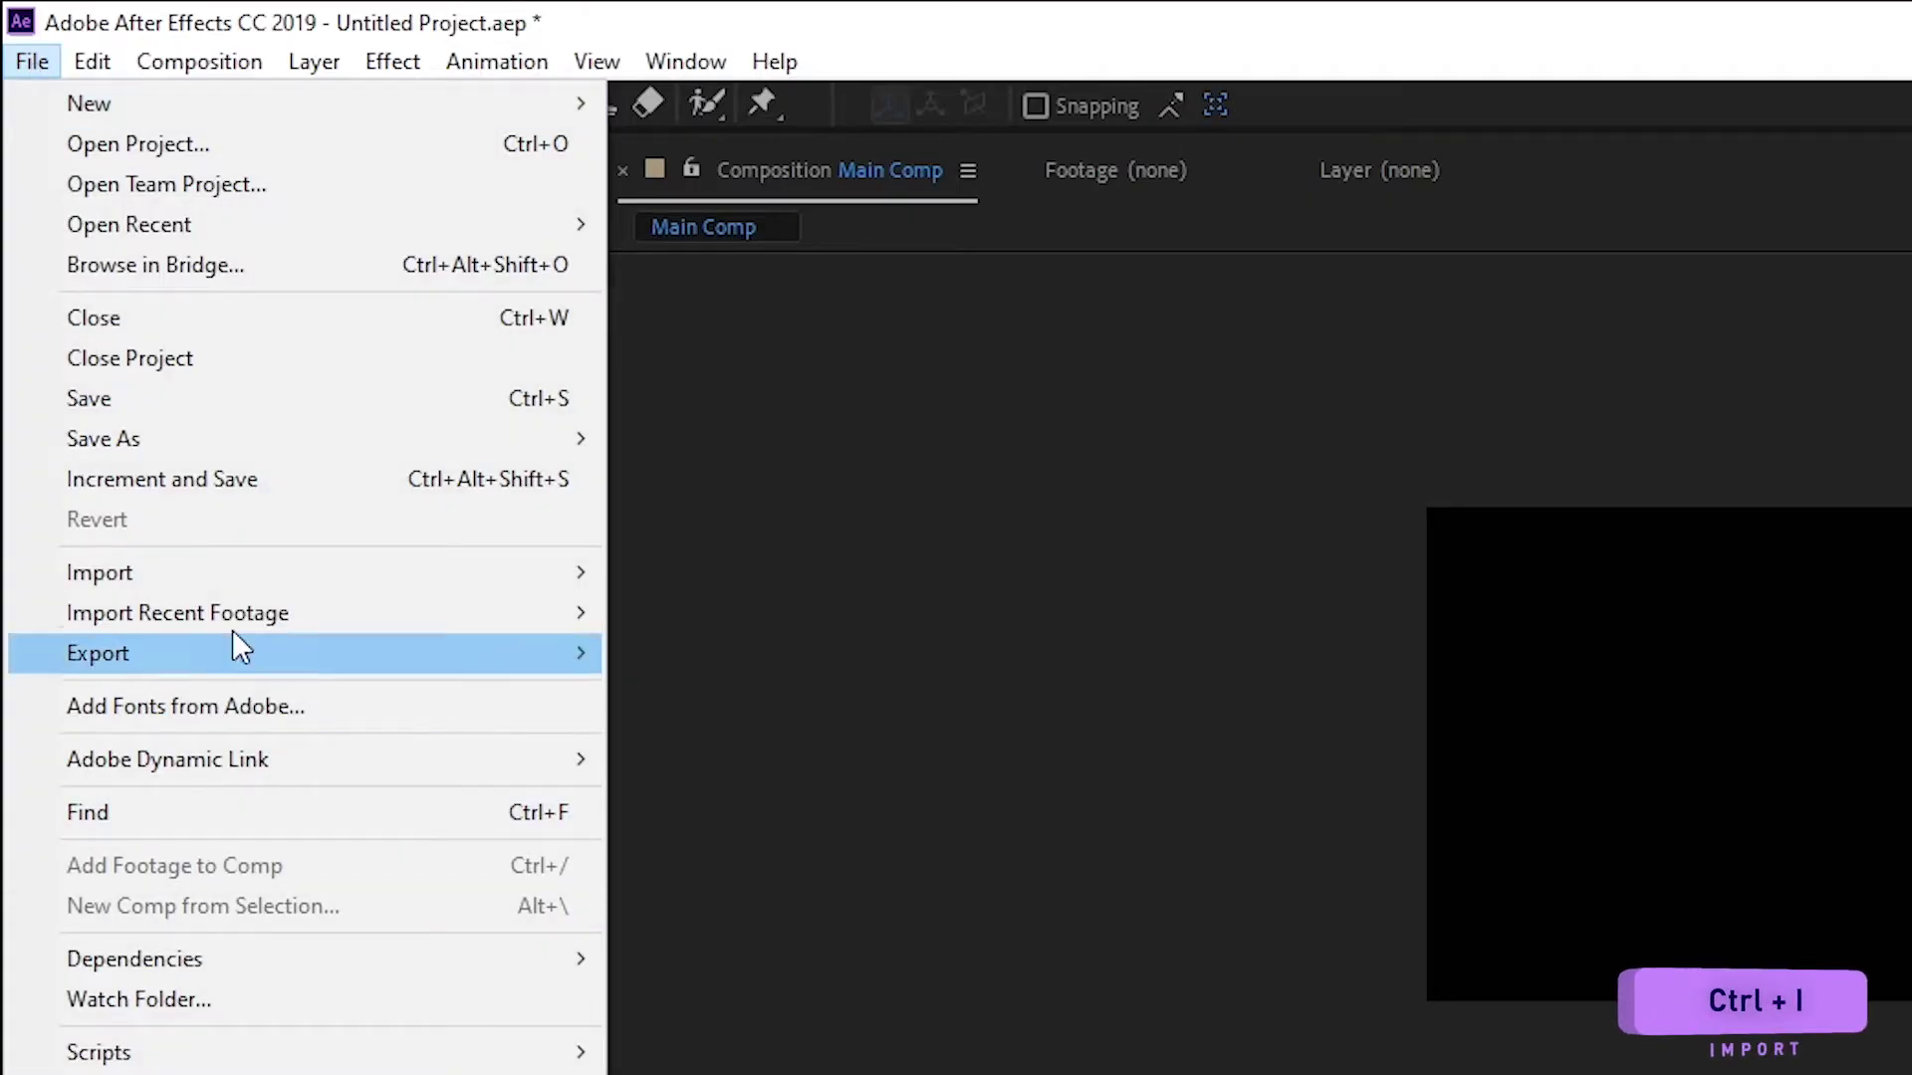
{"action": "mouse_move", "coordinate": [312, 577]}
{"action": "left_click", "coordinate": [647, 571]}
{"action": "left_click", "coordinate": [120, 265]}
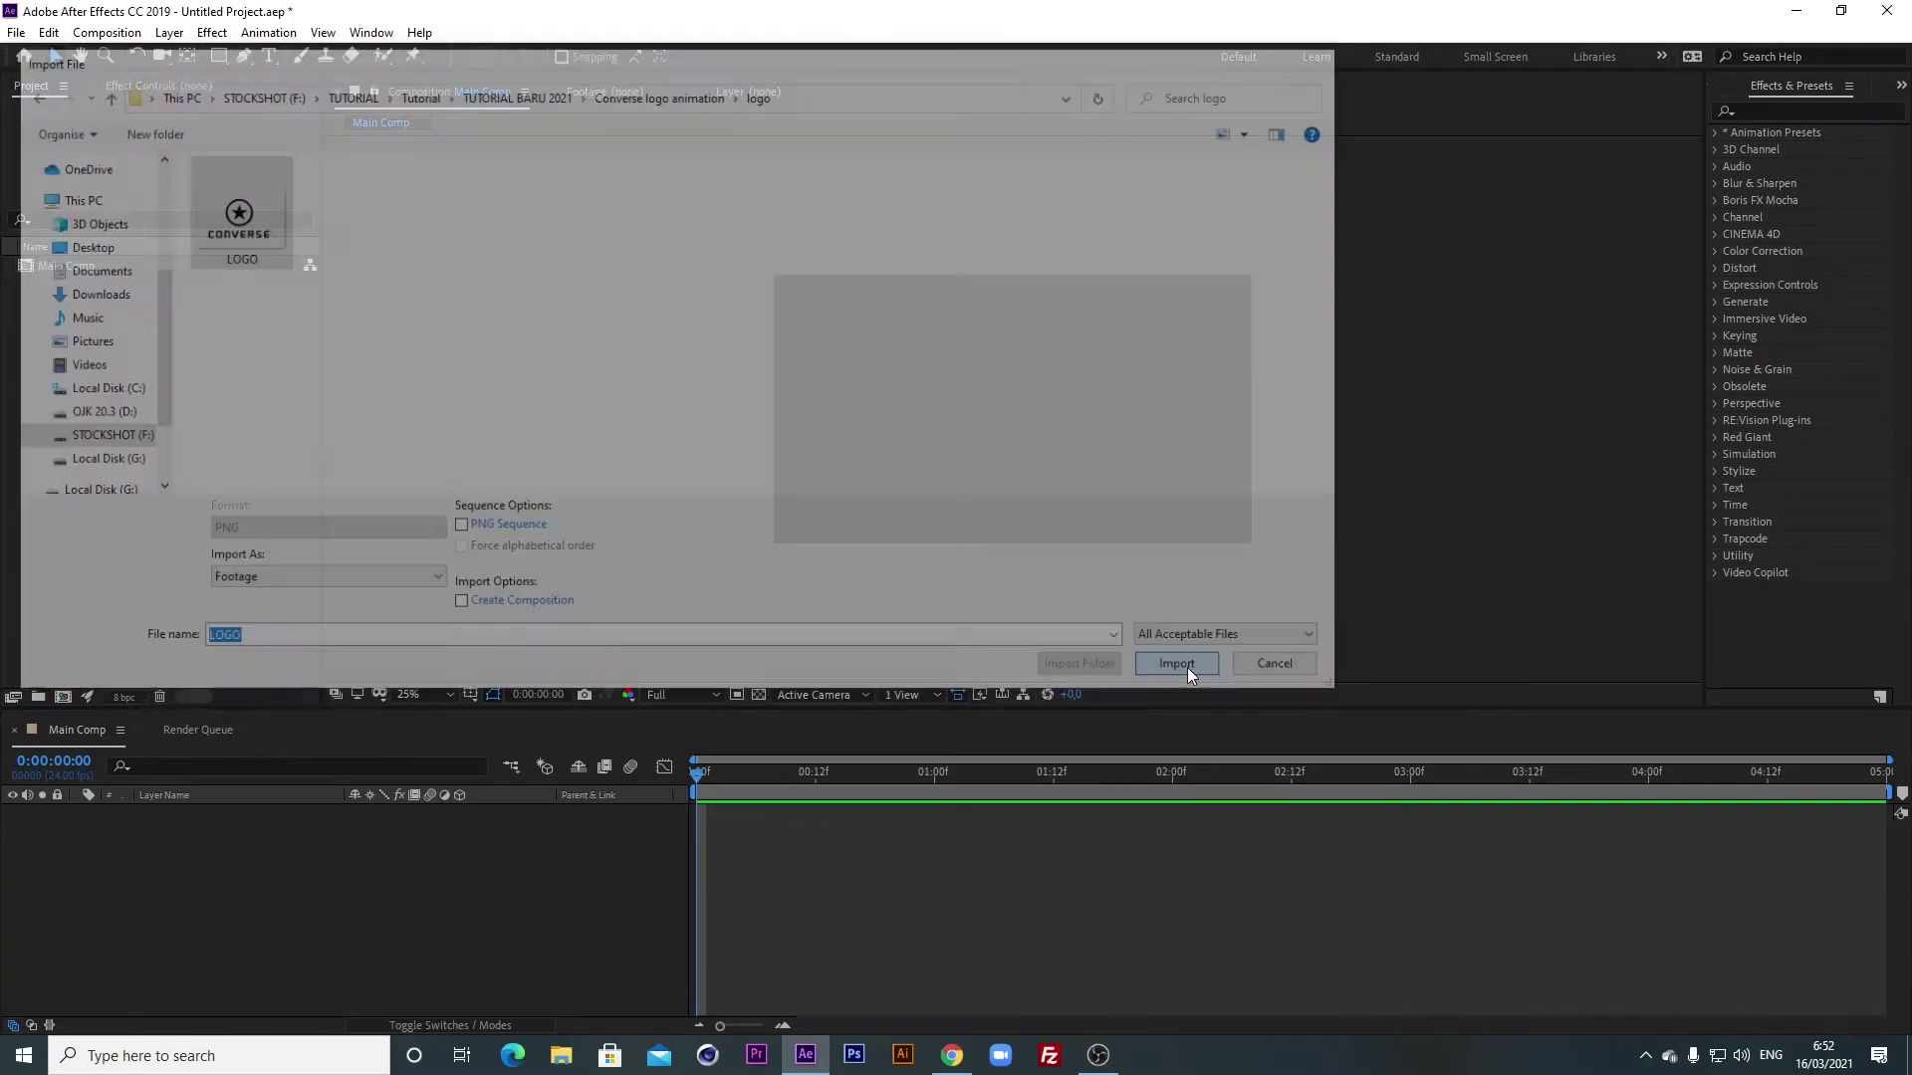
{"action": "left_click", "coordinate": [1176, 663]}
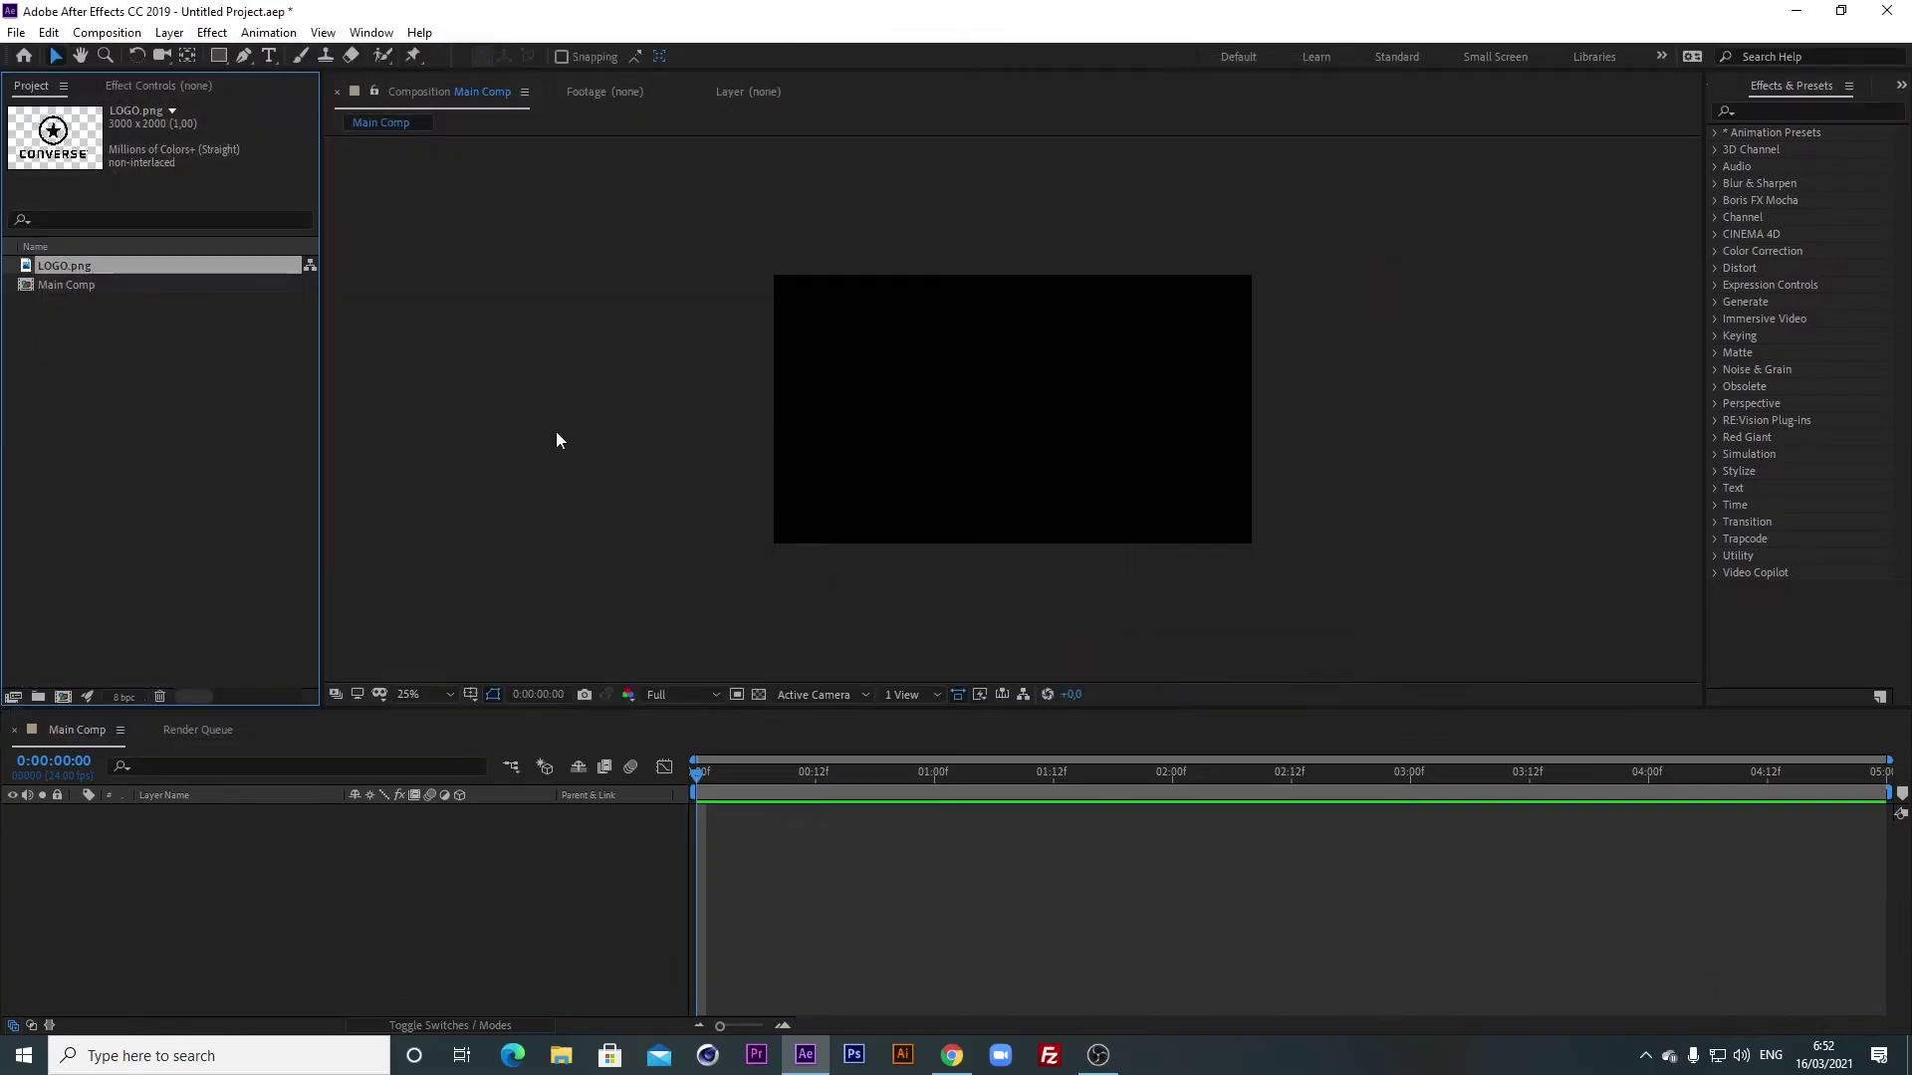
{"action": "left_click_drag", "start_coordinate": [115, 269], "coordinate": [182, 827]}
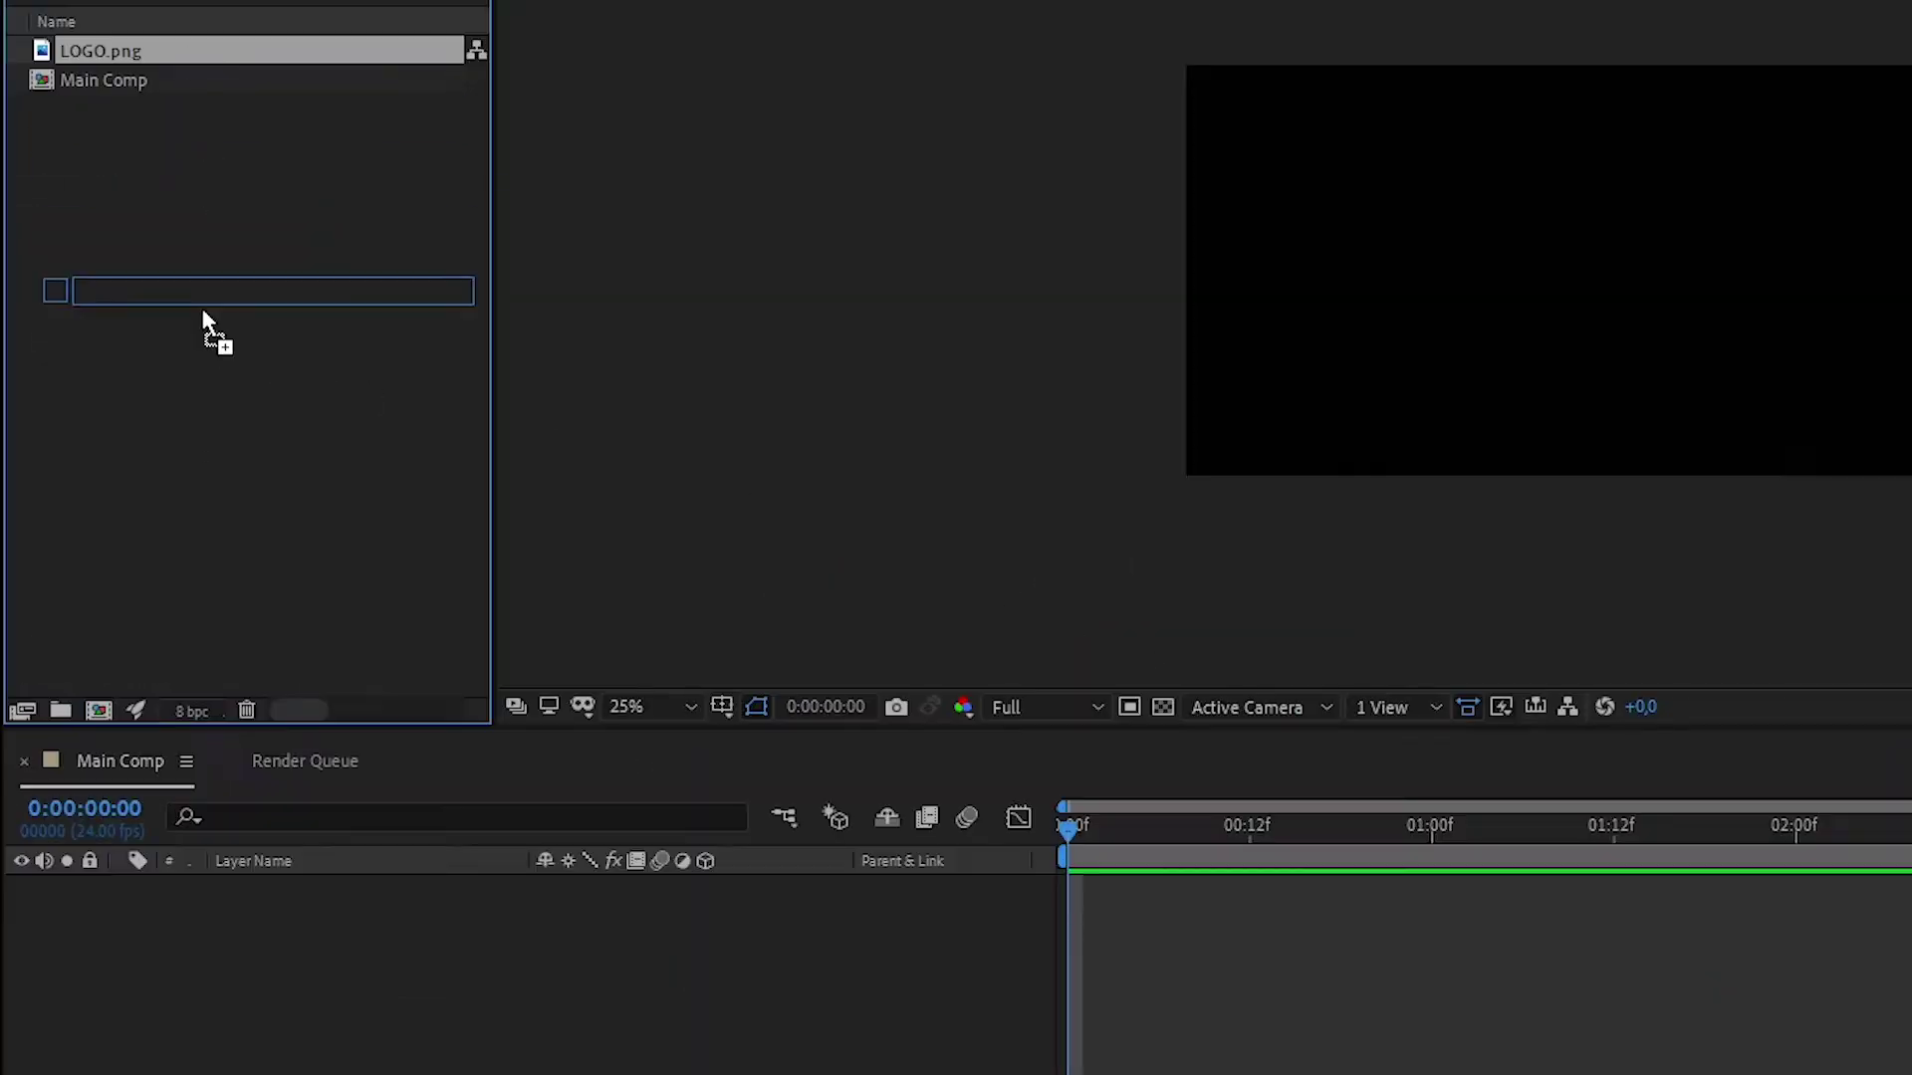
{"action": "left_click_drag", "start_coordinate": [279, 909], "coordinate": [276, 889]}
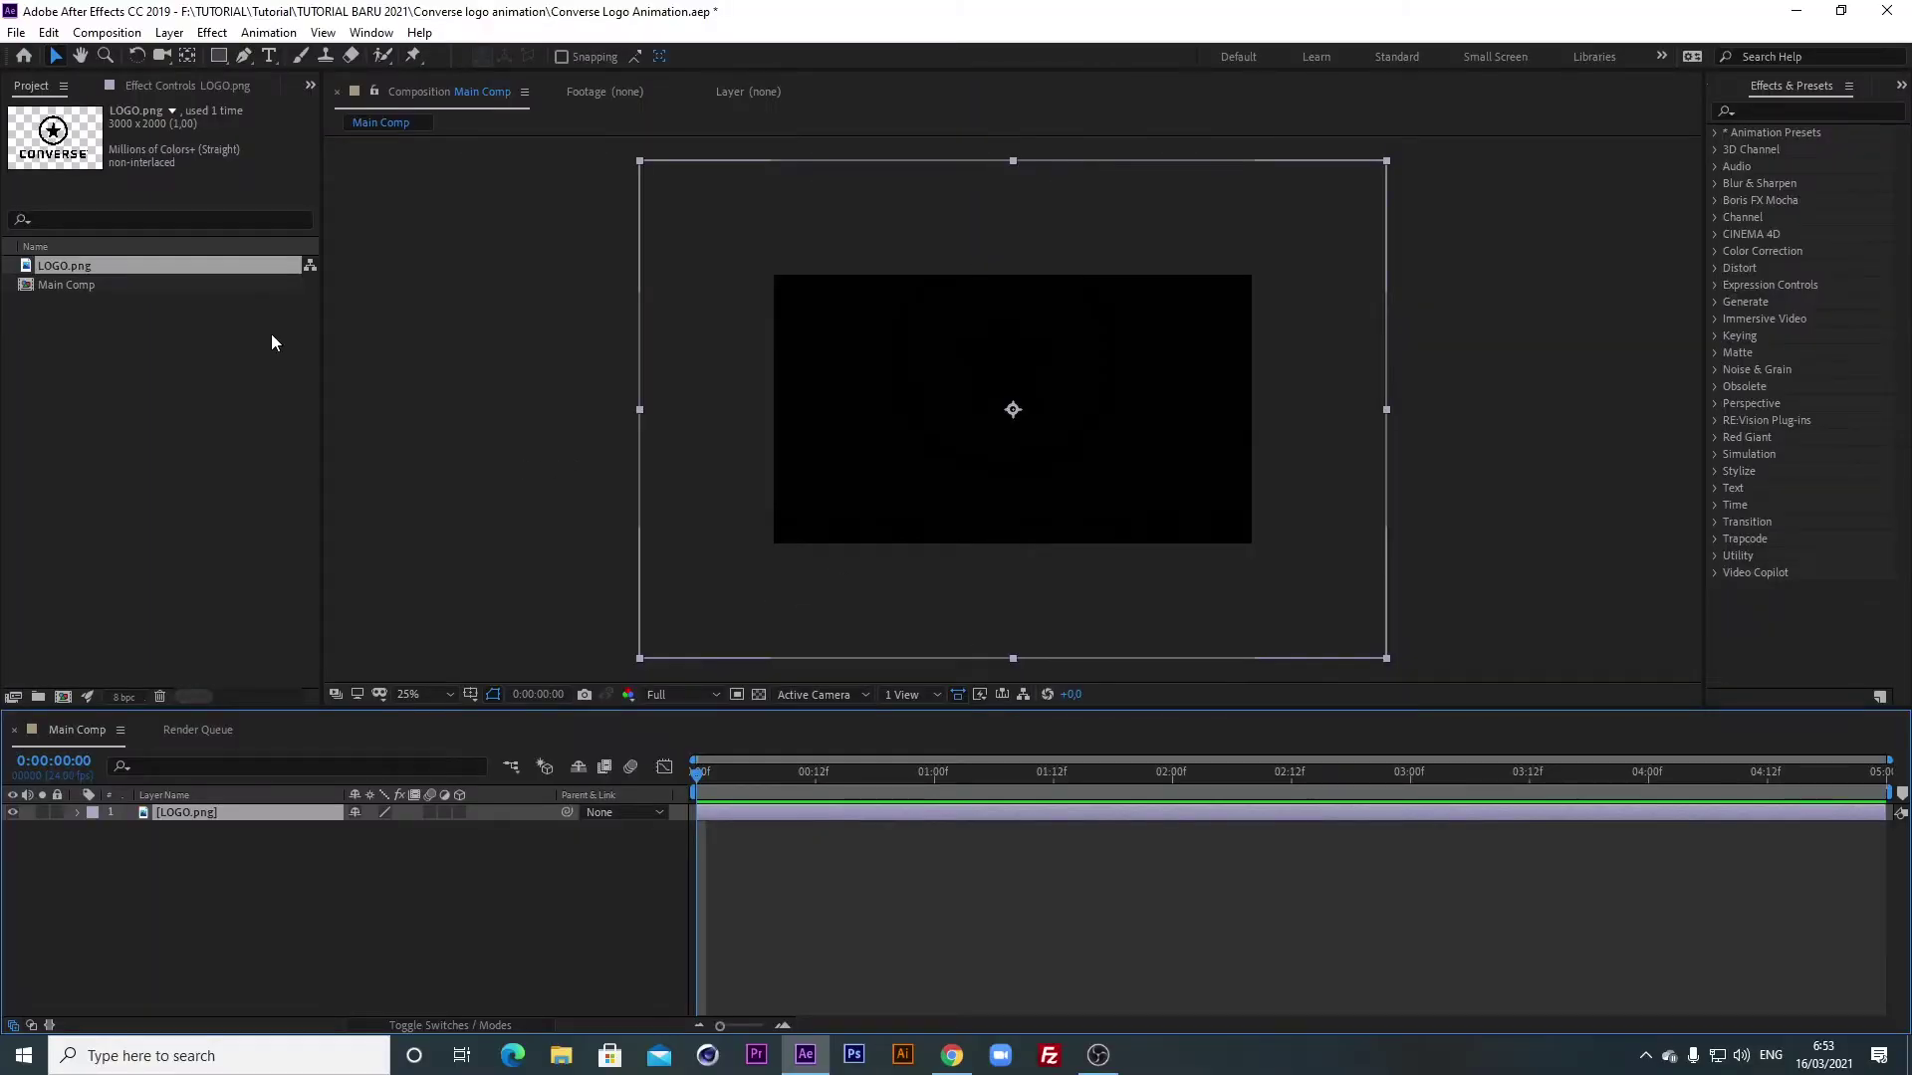
Create a white 1920 x 1080 solid named BG and place it beneath the LOGO.png layer.
{"action": "right_click", "coordinate": [265, 871]}
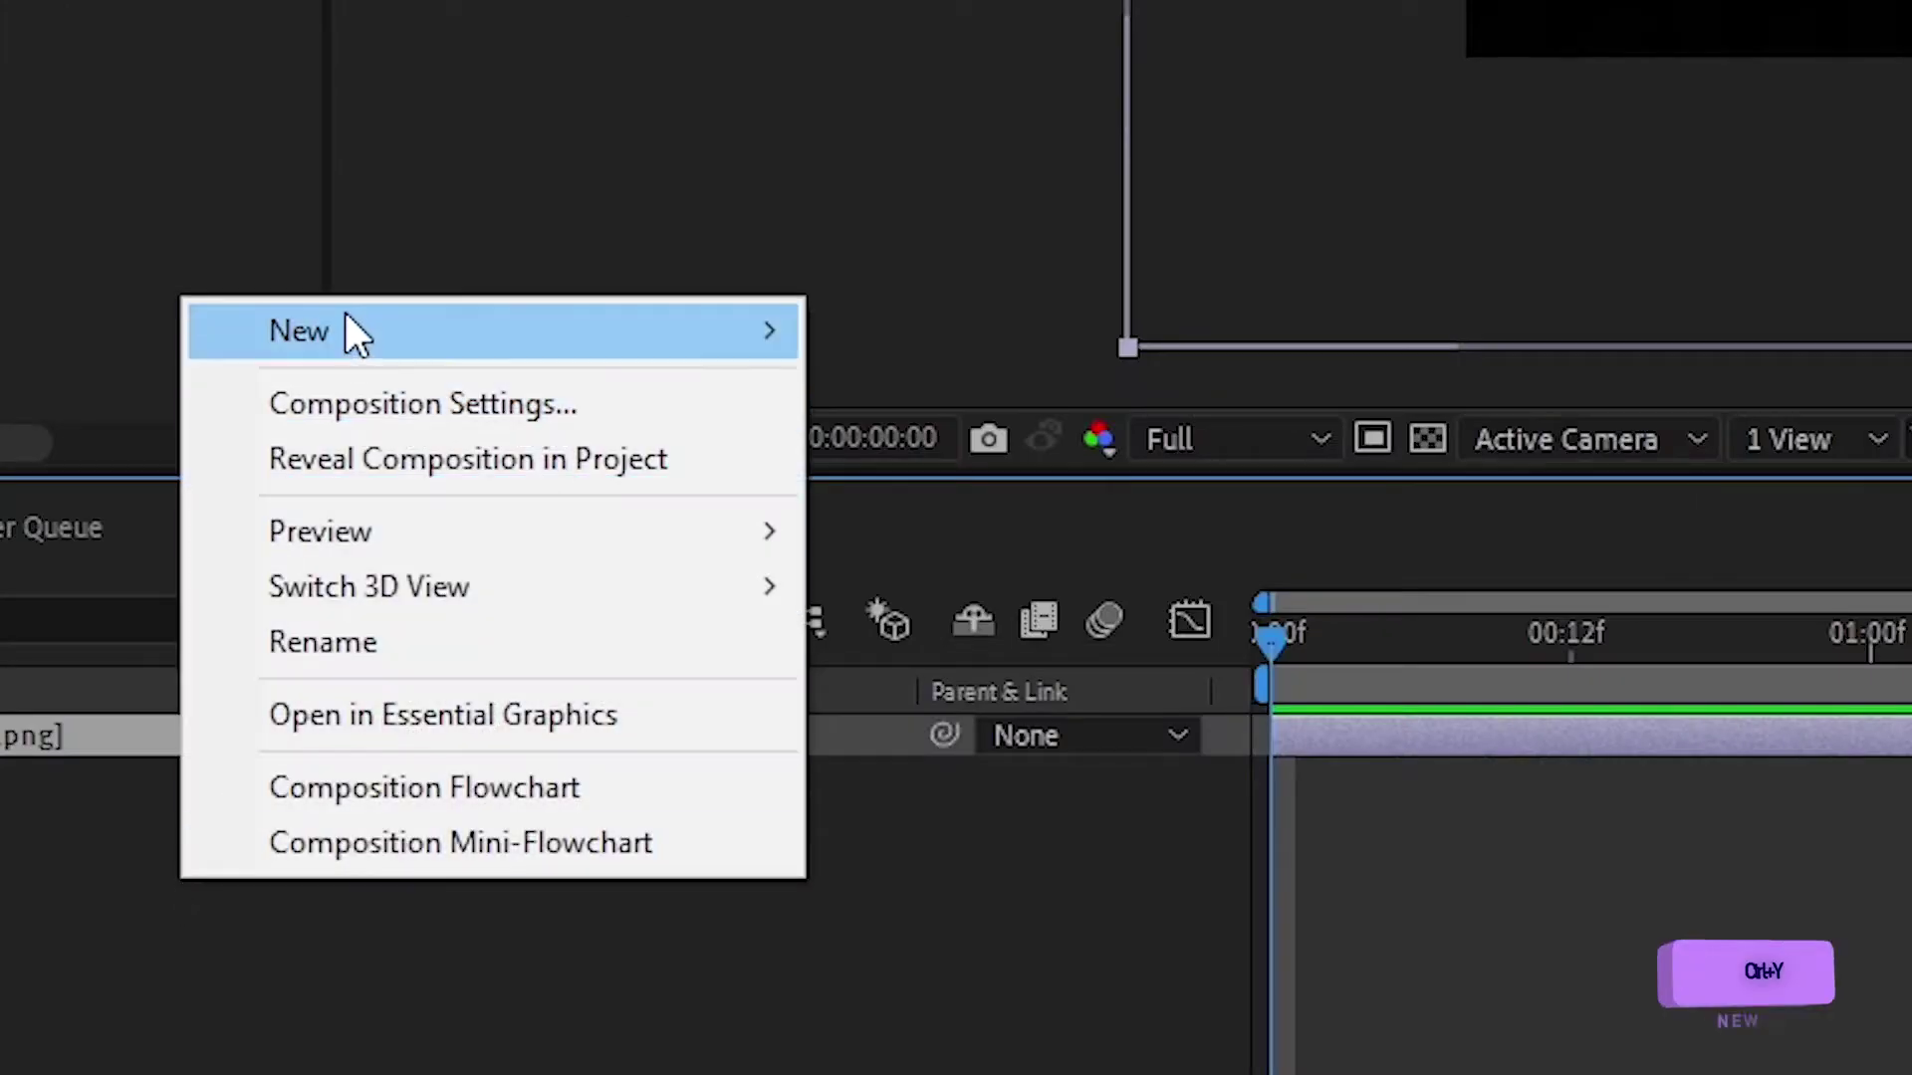
{"action": "mouse_move", "coordinate": [353, 655]}
{"action": "left_click", "coordinate": [950, 456]}
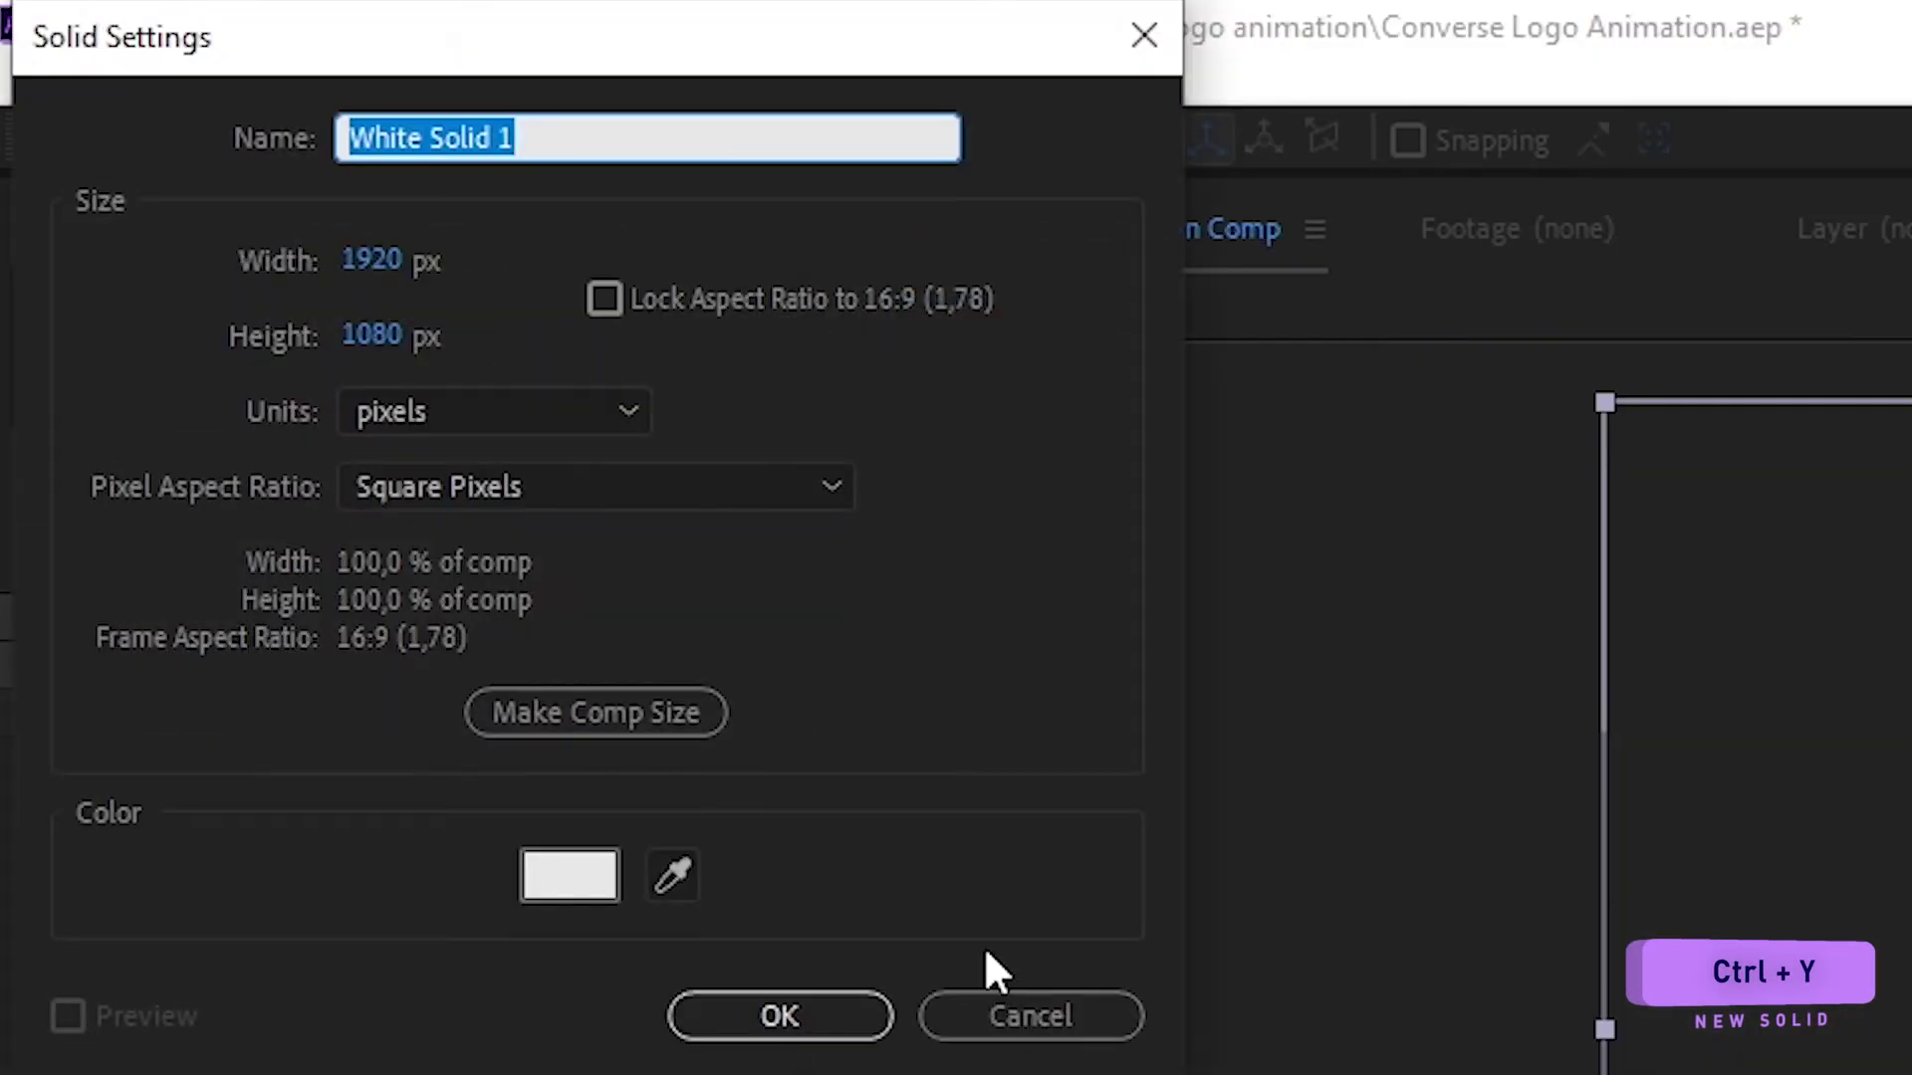
{"action": "type", "text": "BG"}
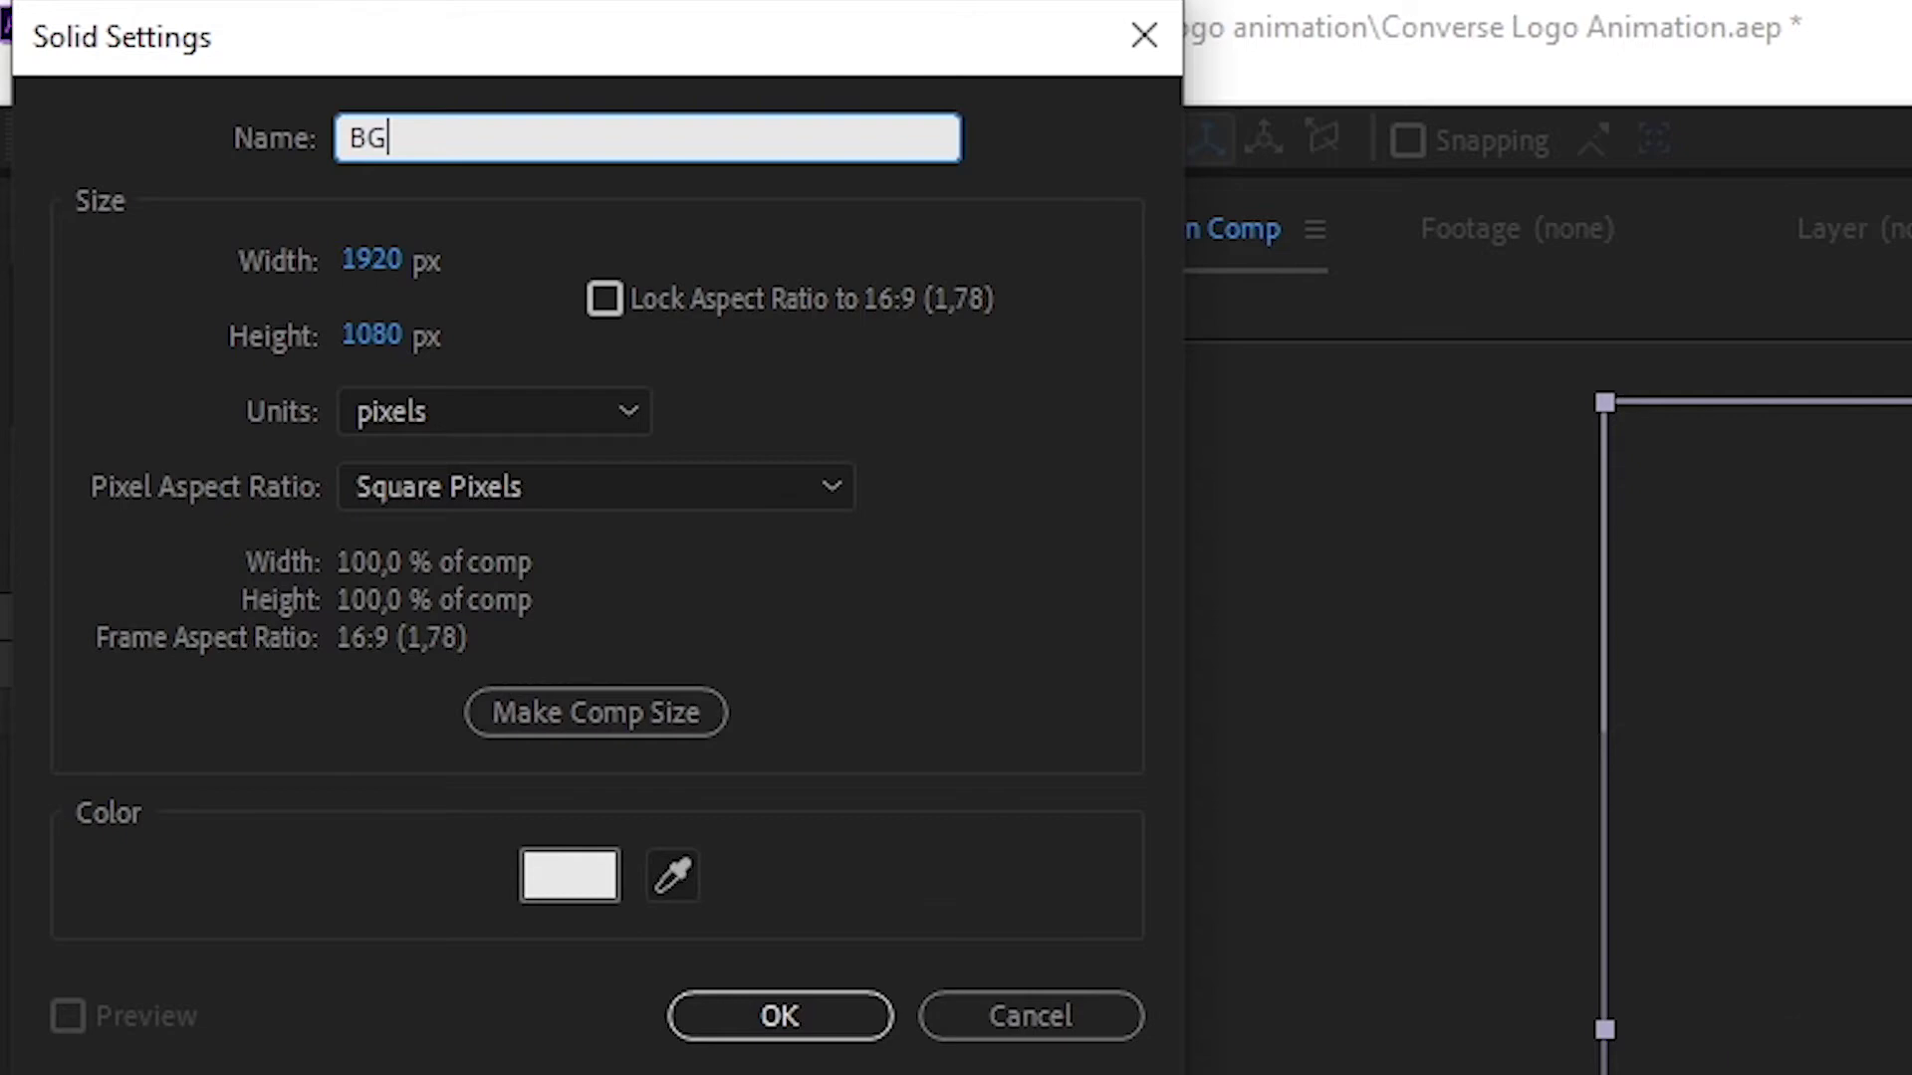
{"action": "left_click", "coordinate": [815, 1034]}
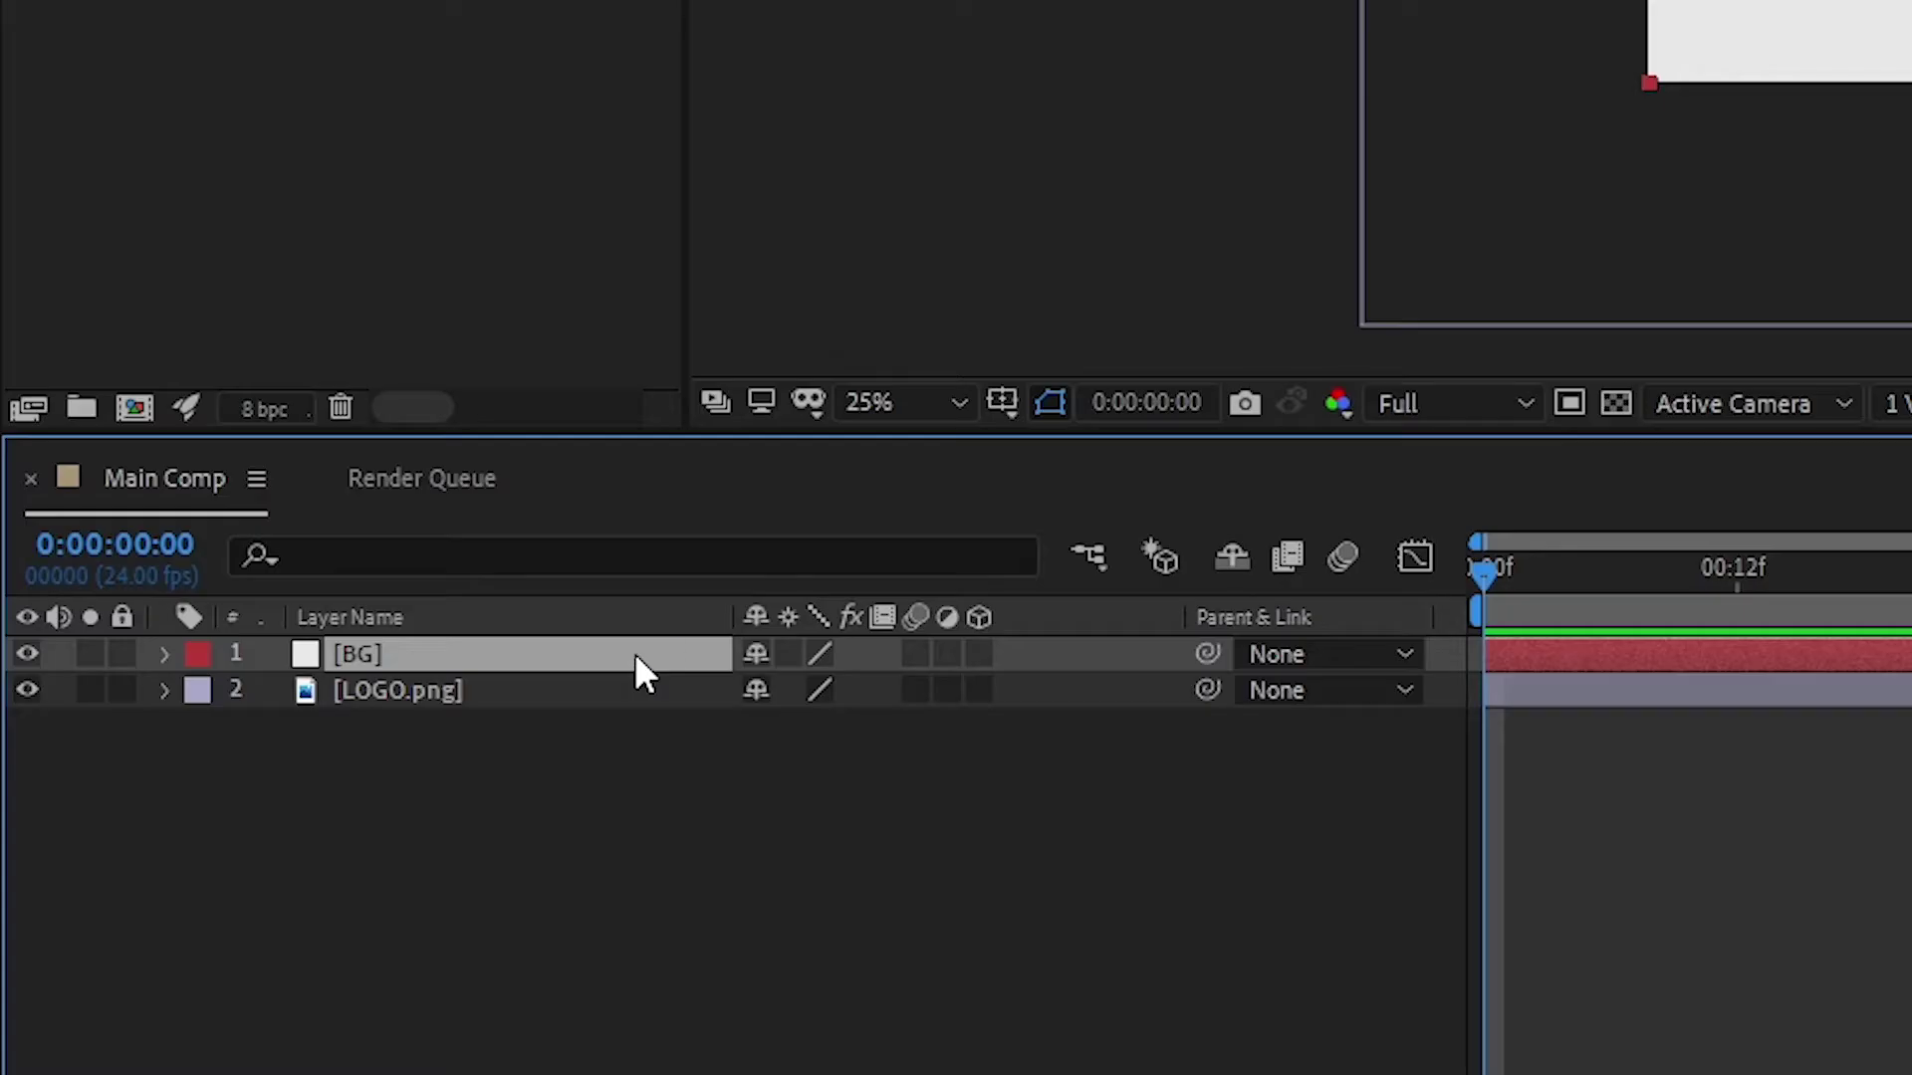
{"action": "left_click_drag", "start_coordinate": [299, 819], "coordinate": [301, 846]}
{"action": "left_click_drag", "start_coordinate": [635, 703], "coordinate": [635, 703]}
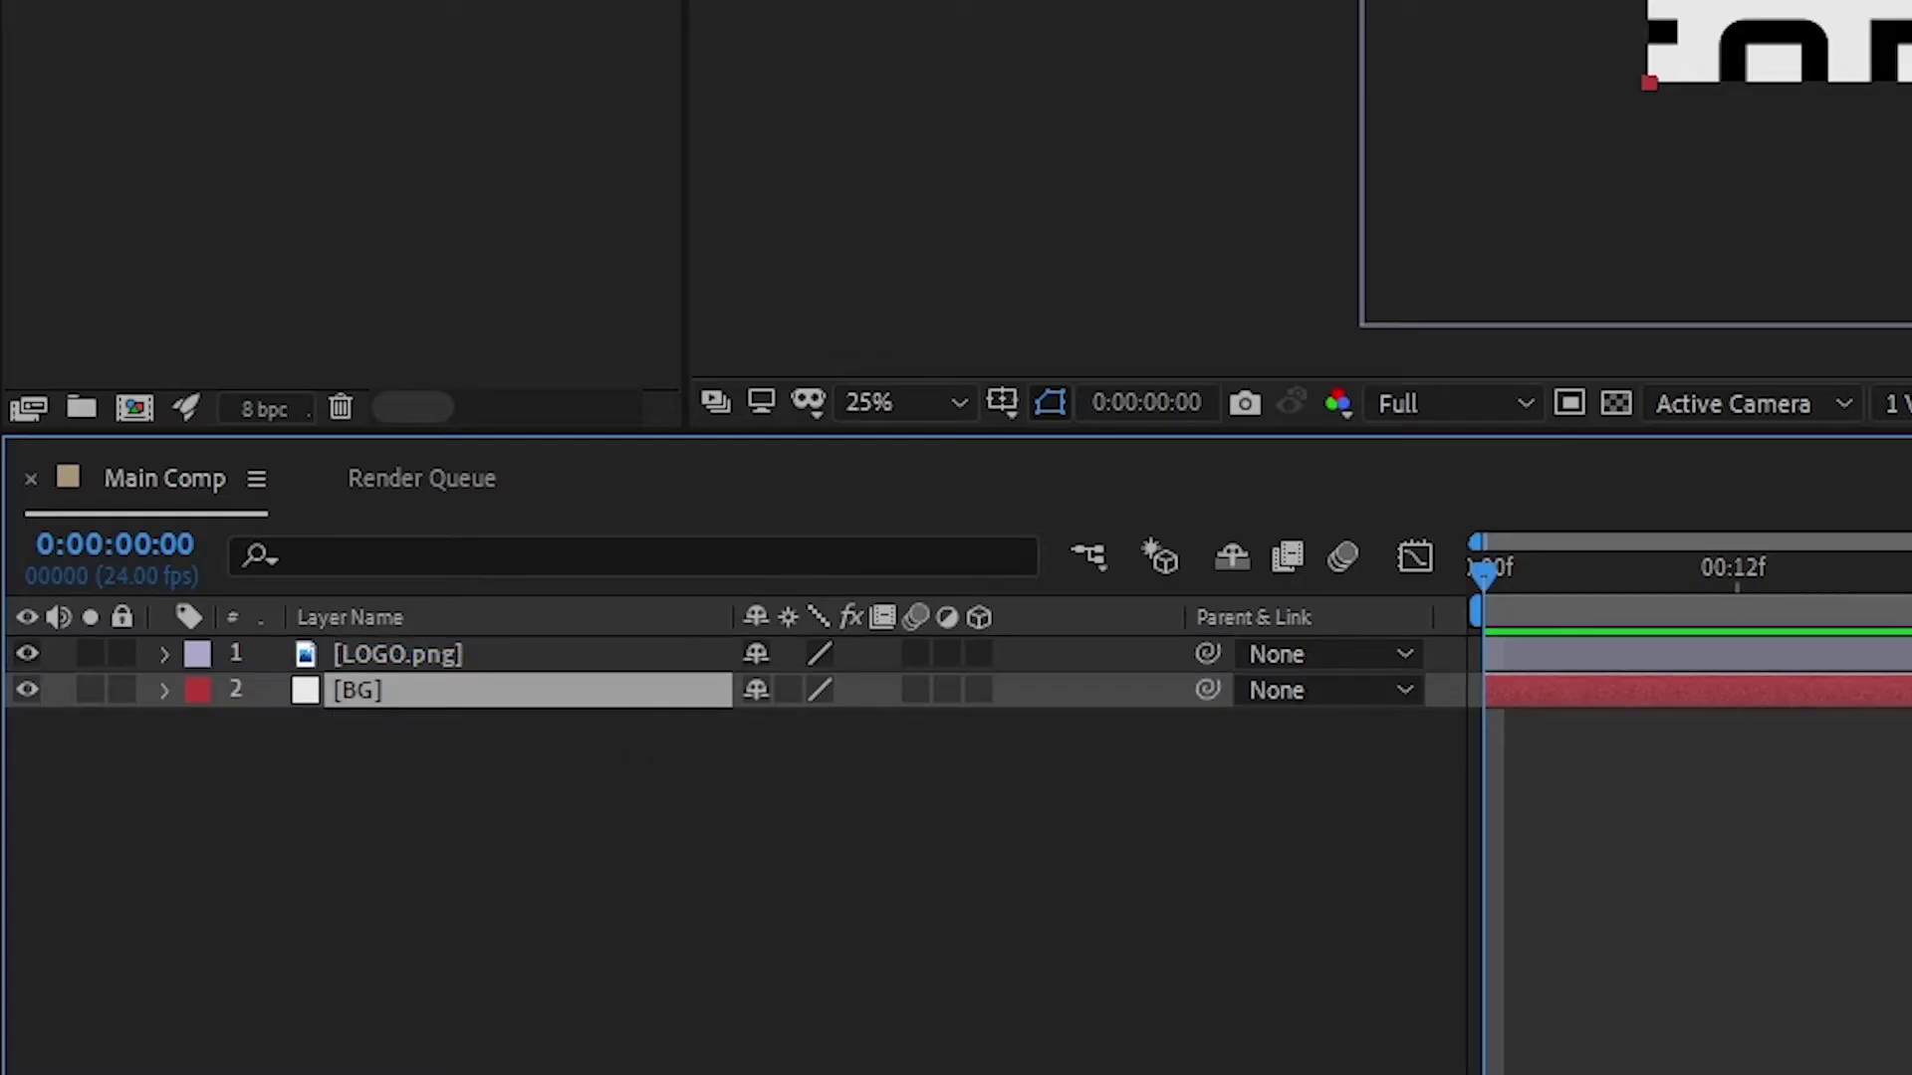
Scale the LOGO.png layer down to 26% so the whole logo fits in the frame.
{"action": "left_click", "coordinate": [492, 655]}
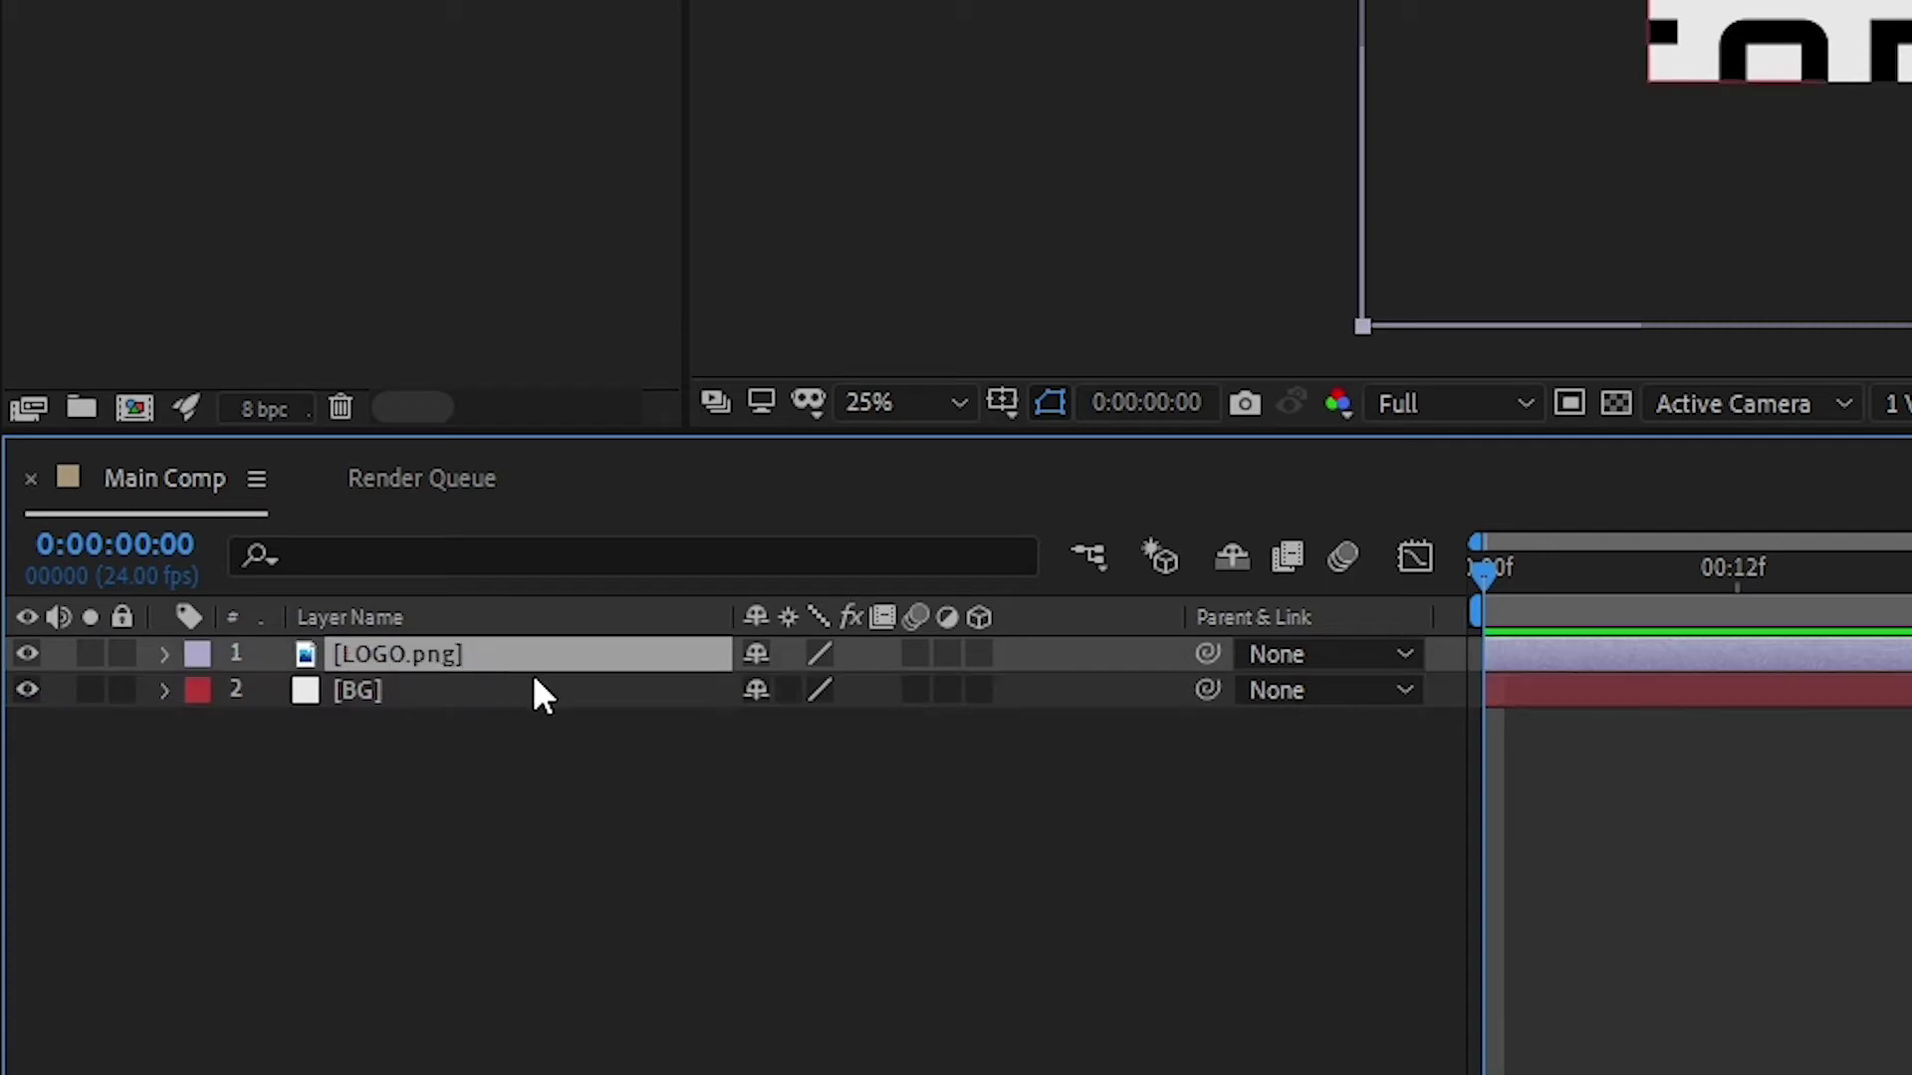
{"action": "key", "text": "s"}
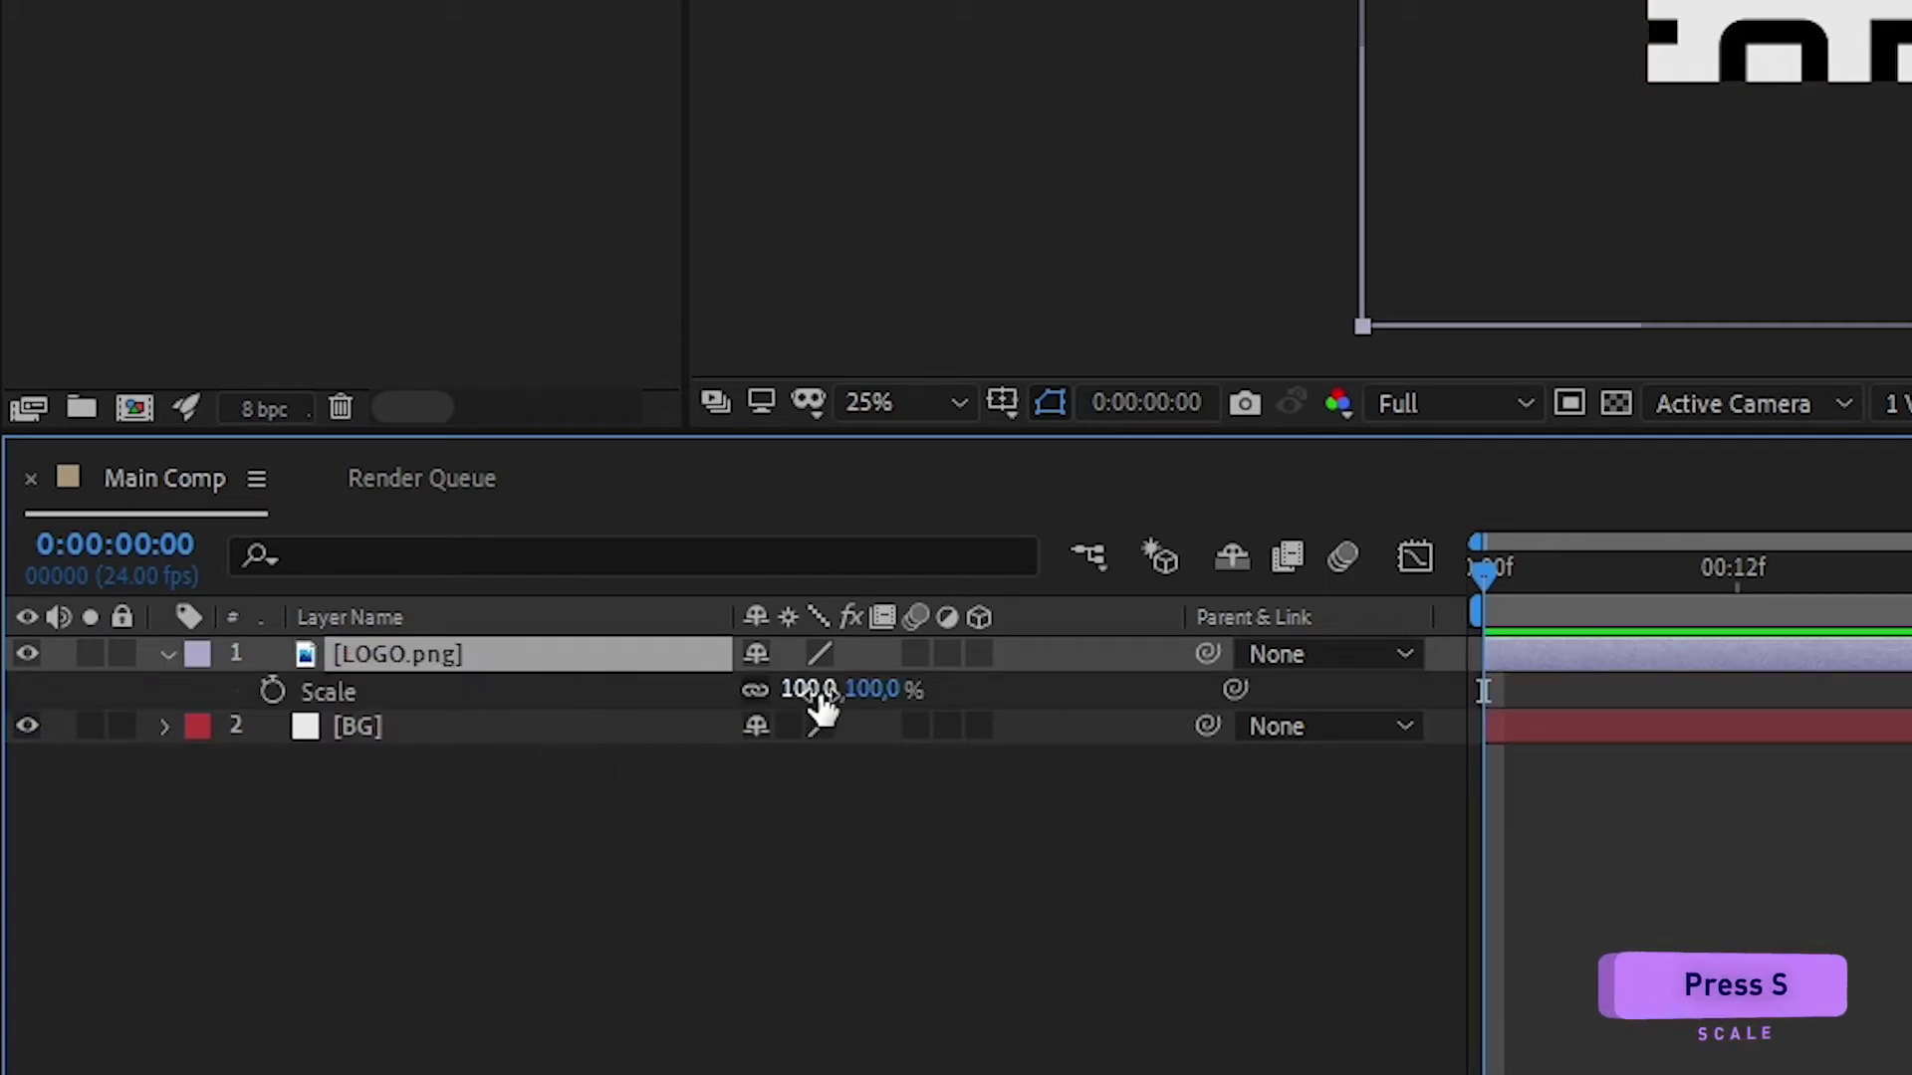
{"action": "left_click_drag", "start_coordinate": [810, 694], "coordinate": [713, 701]}
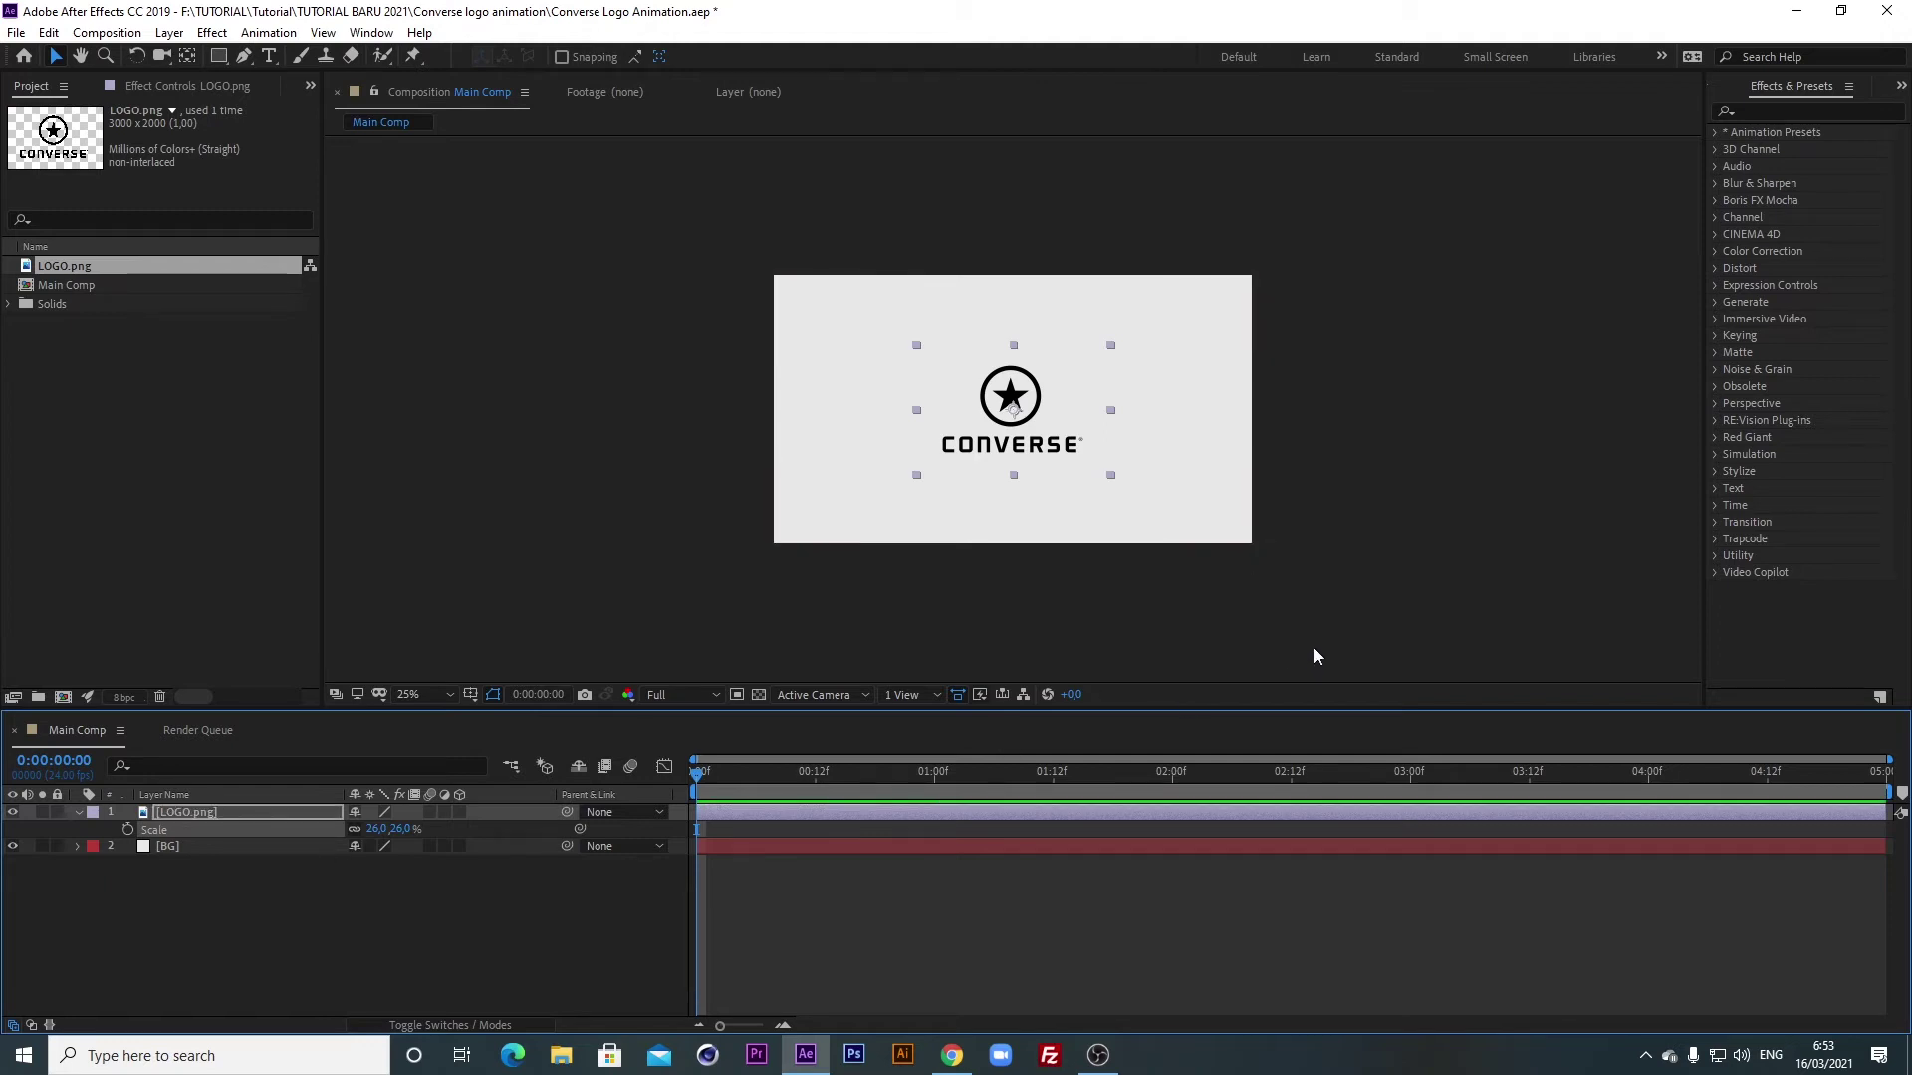
{"action": "key", "text": "period"}
{"action": "key", "text": "period"}
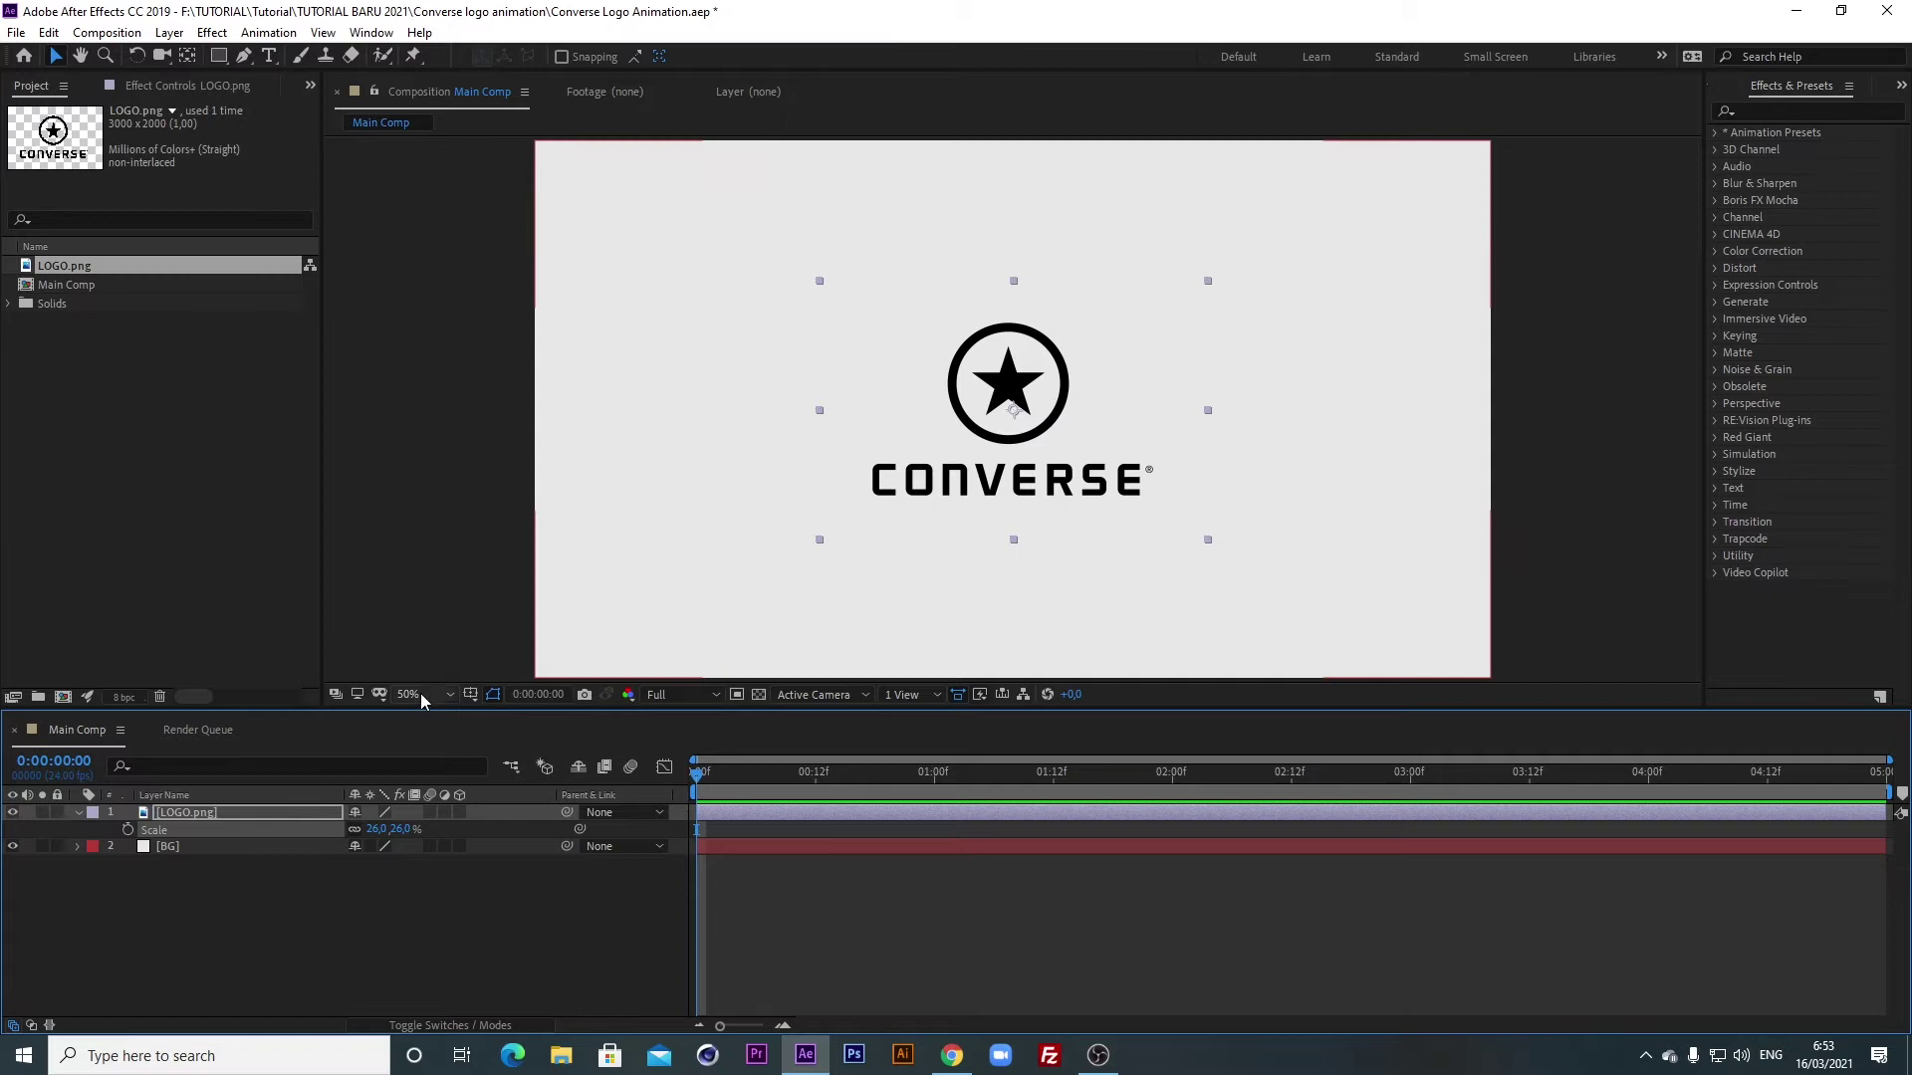
{"action": "left_click", "coordinate": [78, 814]}
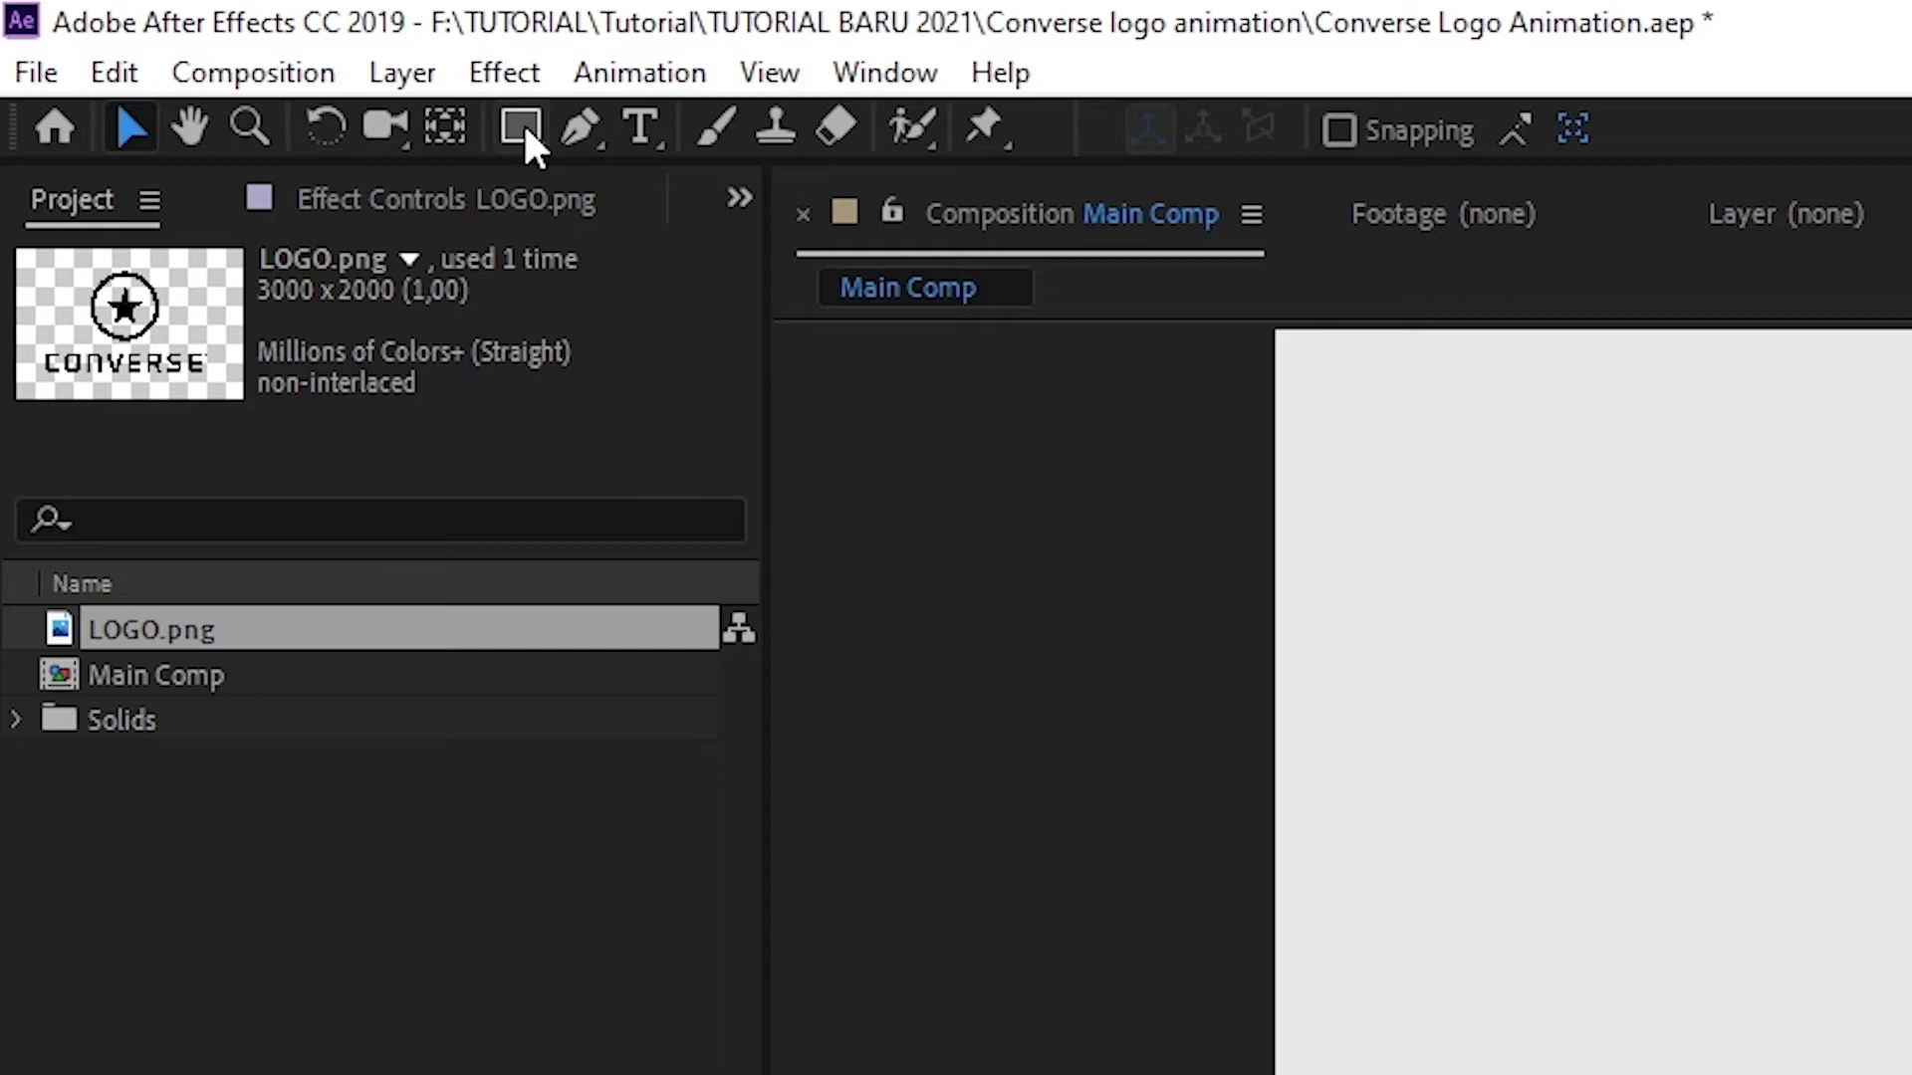
Duplicate the LOGO.png layer in Main Comp.
{"action": "left_click", "coordinate": [523, 130]}
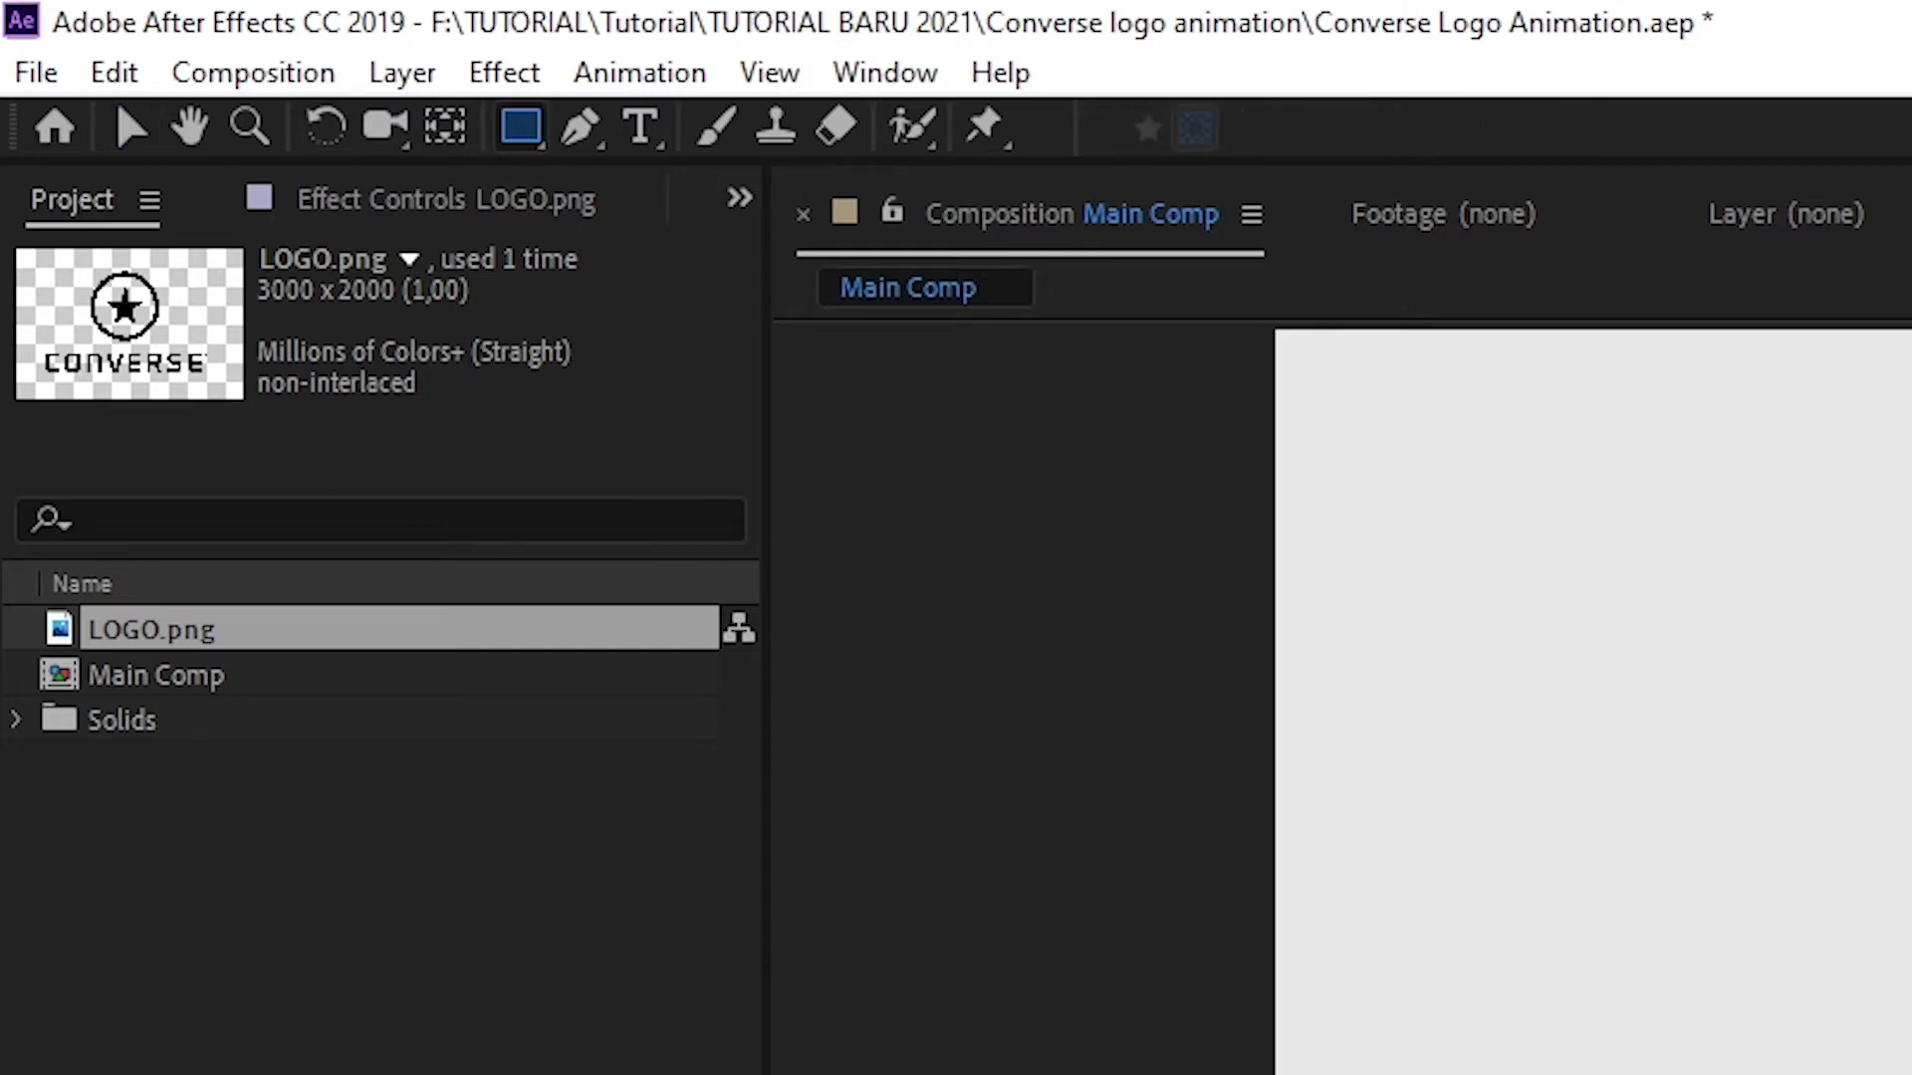
{"action": "left_click", "coordinate": [113, 72]}
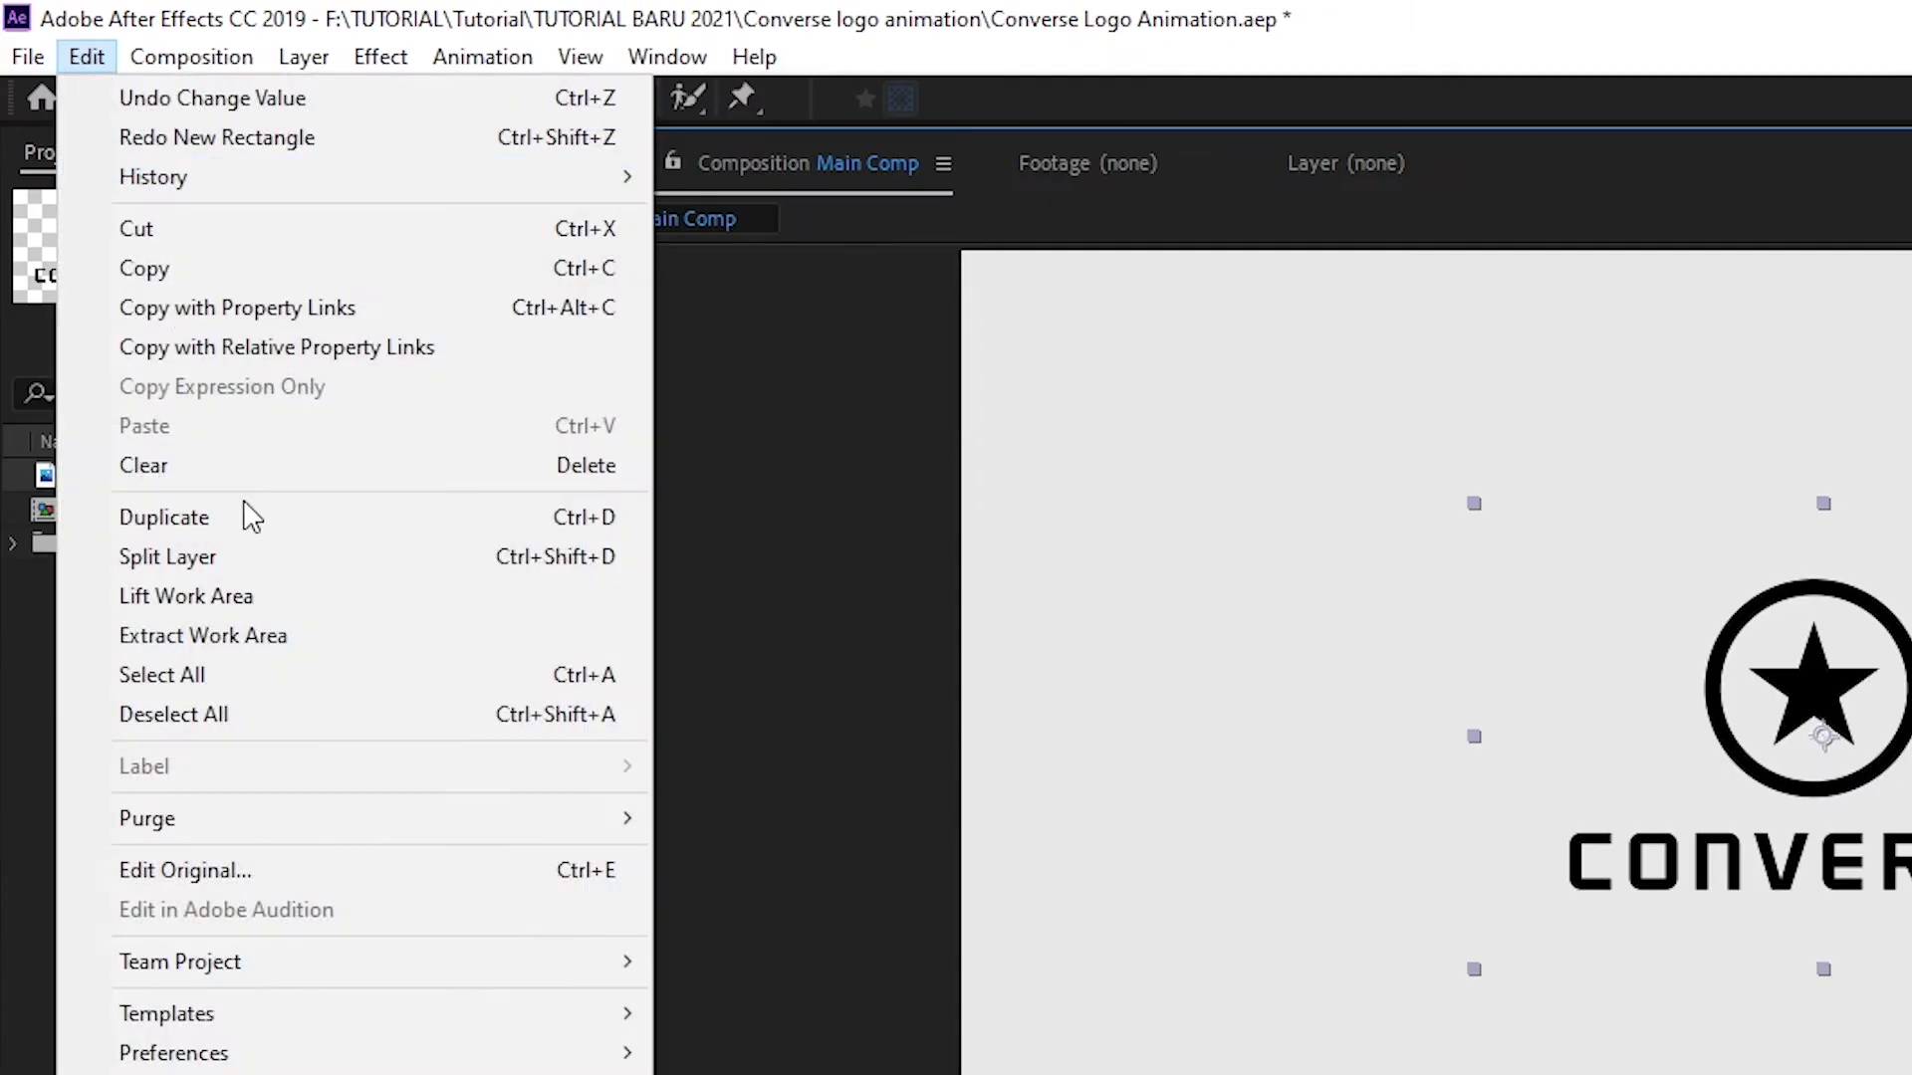
{"action": "left_click", "coordinate": [245, 507]}
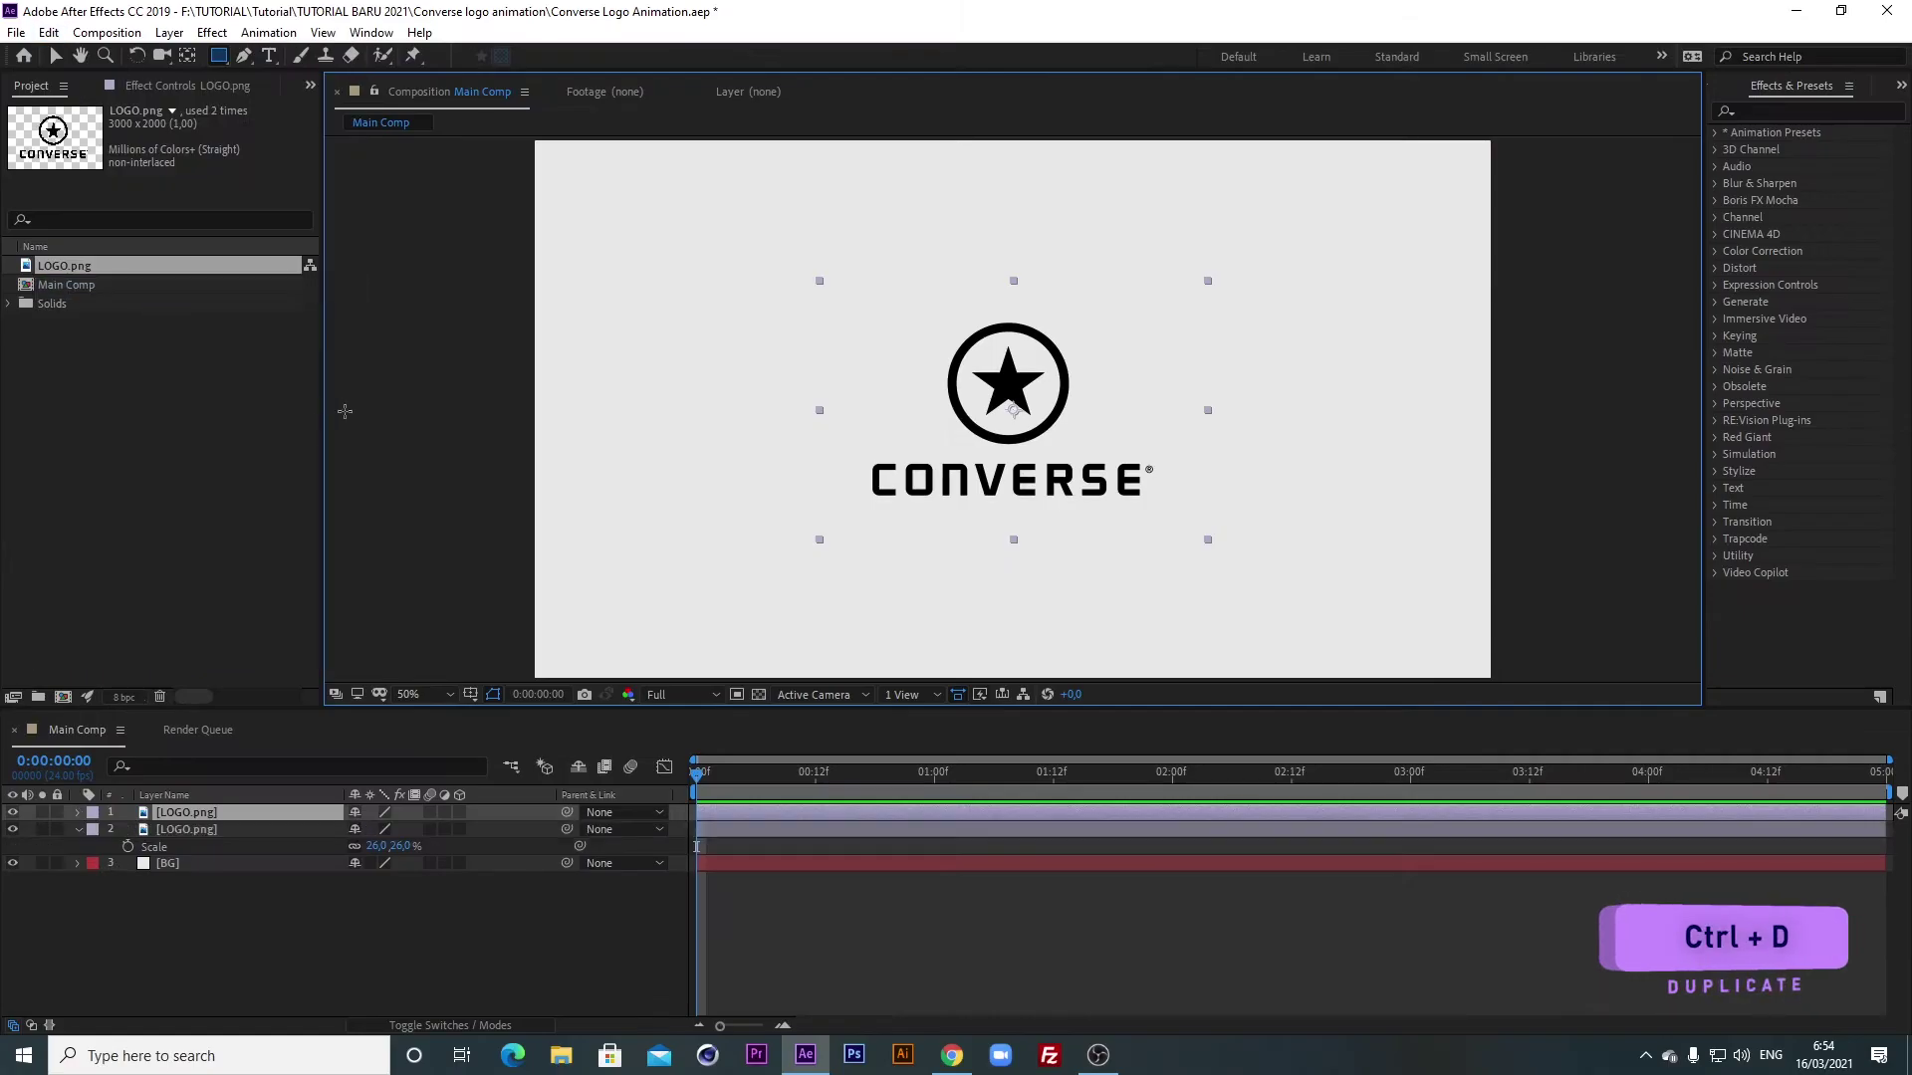
{"action": "left_click", "coordinate": [79, 831]}
Draw a rectangular mask around the CONVERSE lettering on the lower LOGO.png layer.
{"action": "left_click", "coordinate": [218, 831]}
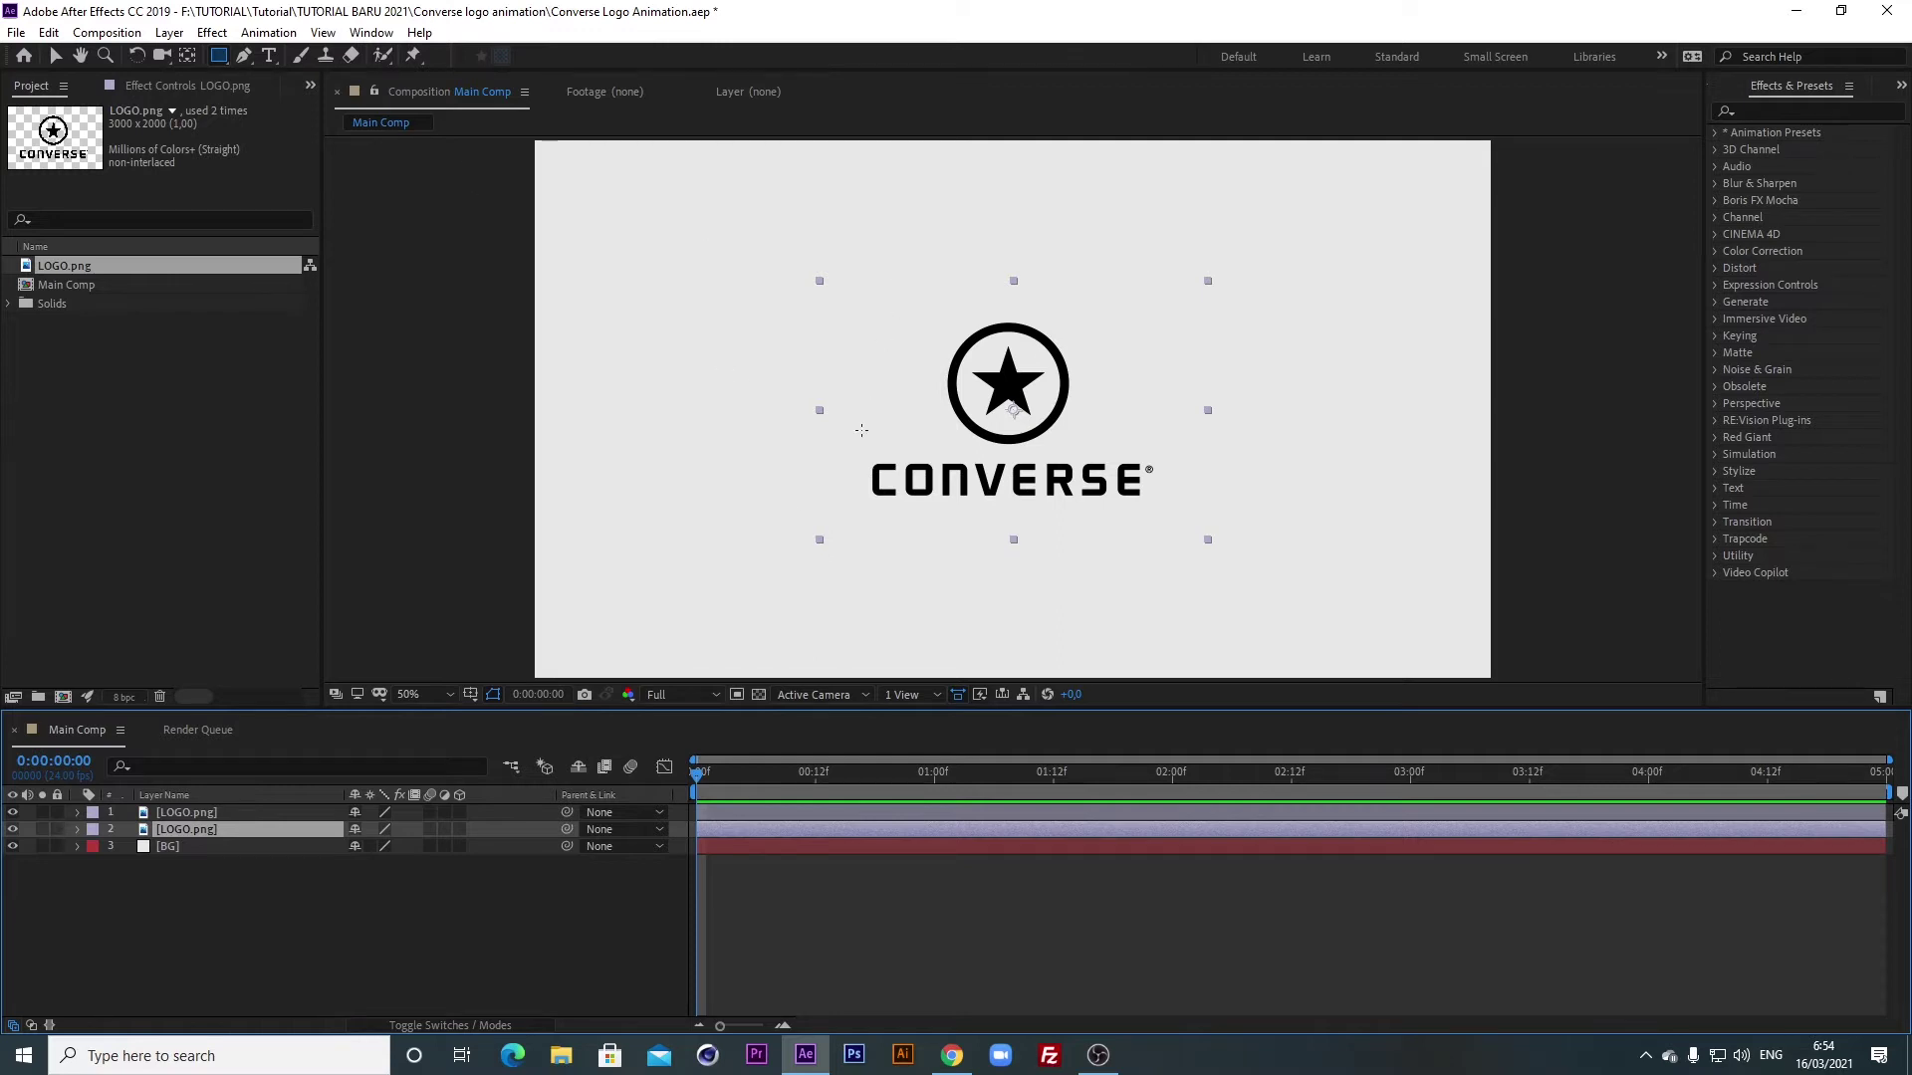
{"action": "key", "text": "u"}
{"action": "left_click_drag", "start_coordinate": [845, 450], "coordinate": [1180, 516]}
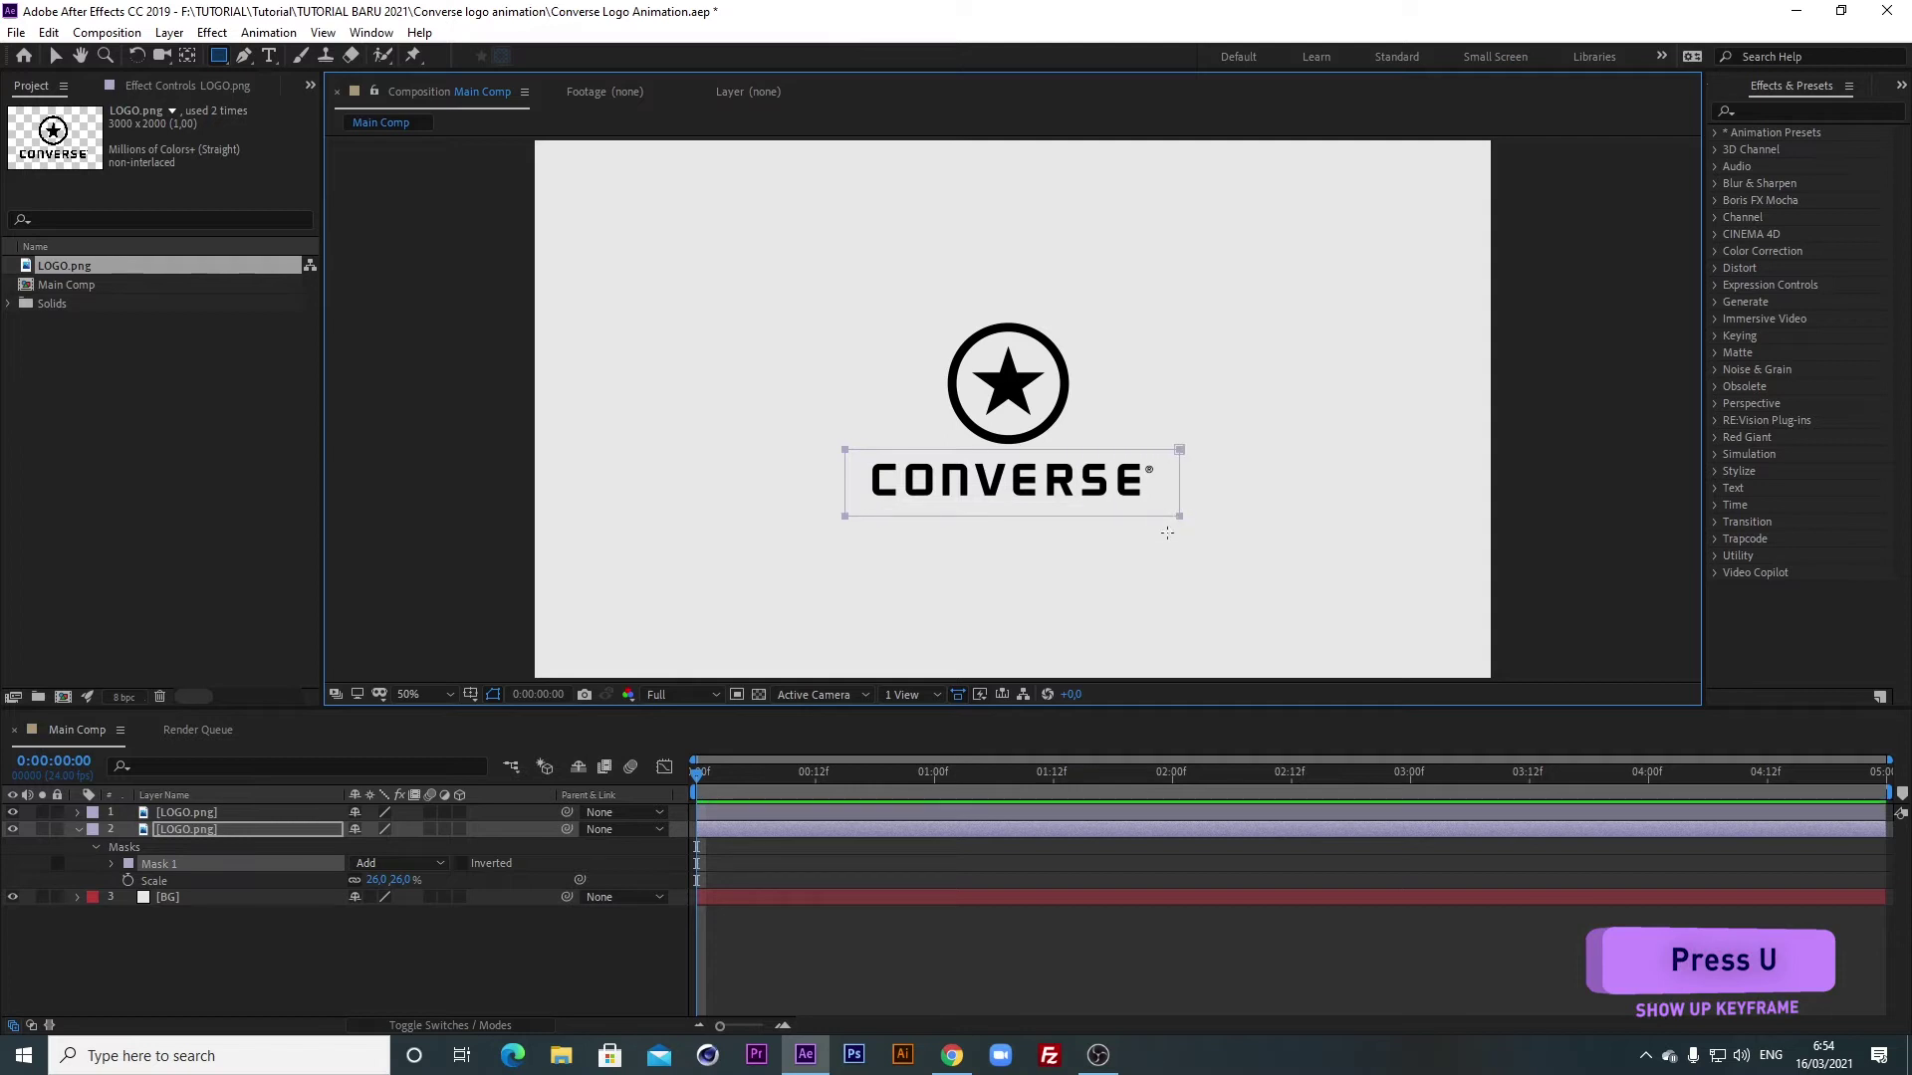
Draw a rectangular mask around the circled star on the upper LOGO.png layer and collapse both logo layers.
{"action": "left_click", "coordinate": [174, 812]}
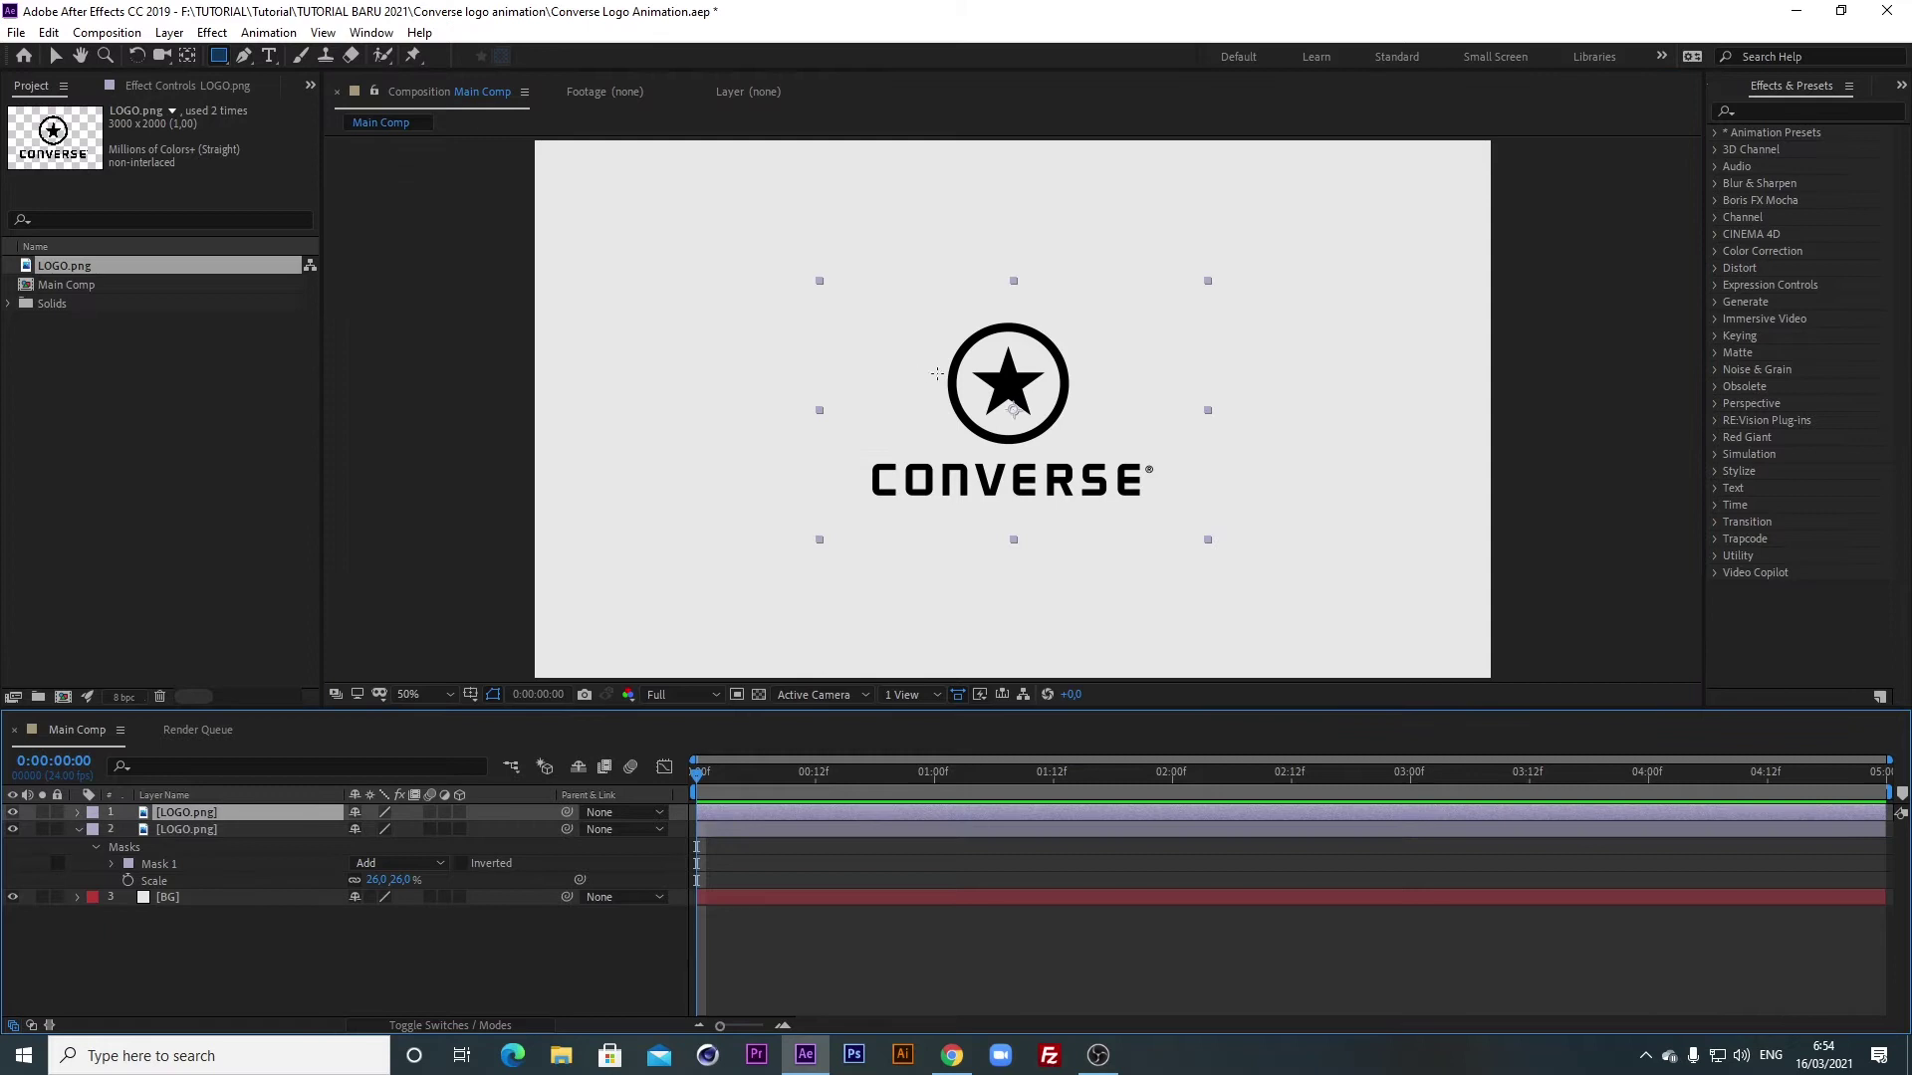
{"action": "left_click_drag", "start_coordinate": [906, 312], "coordinate": [1129, 453]}
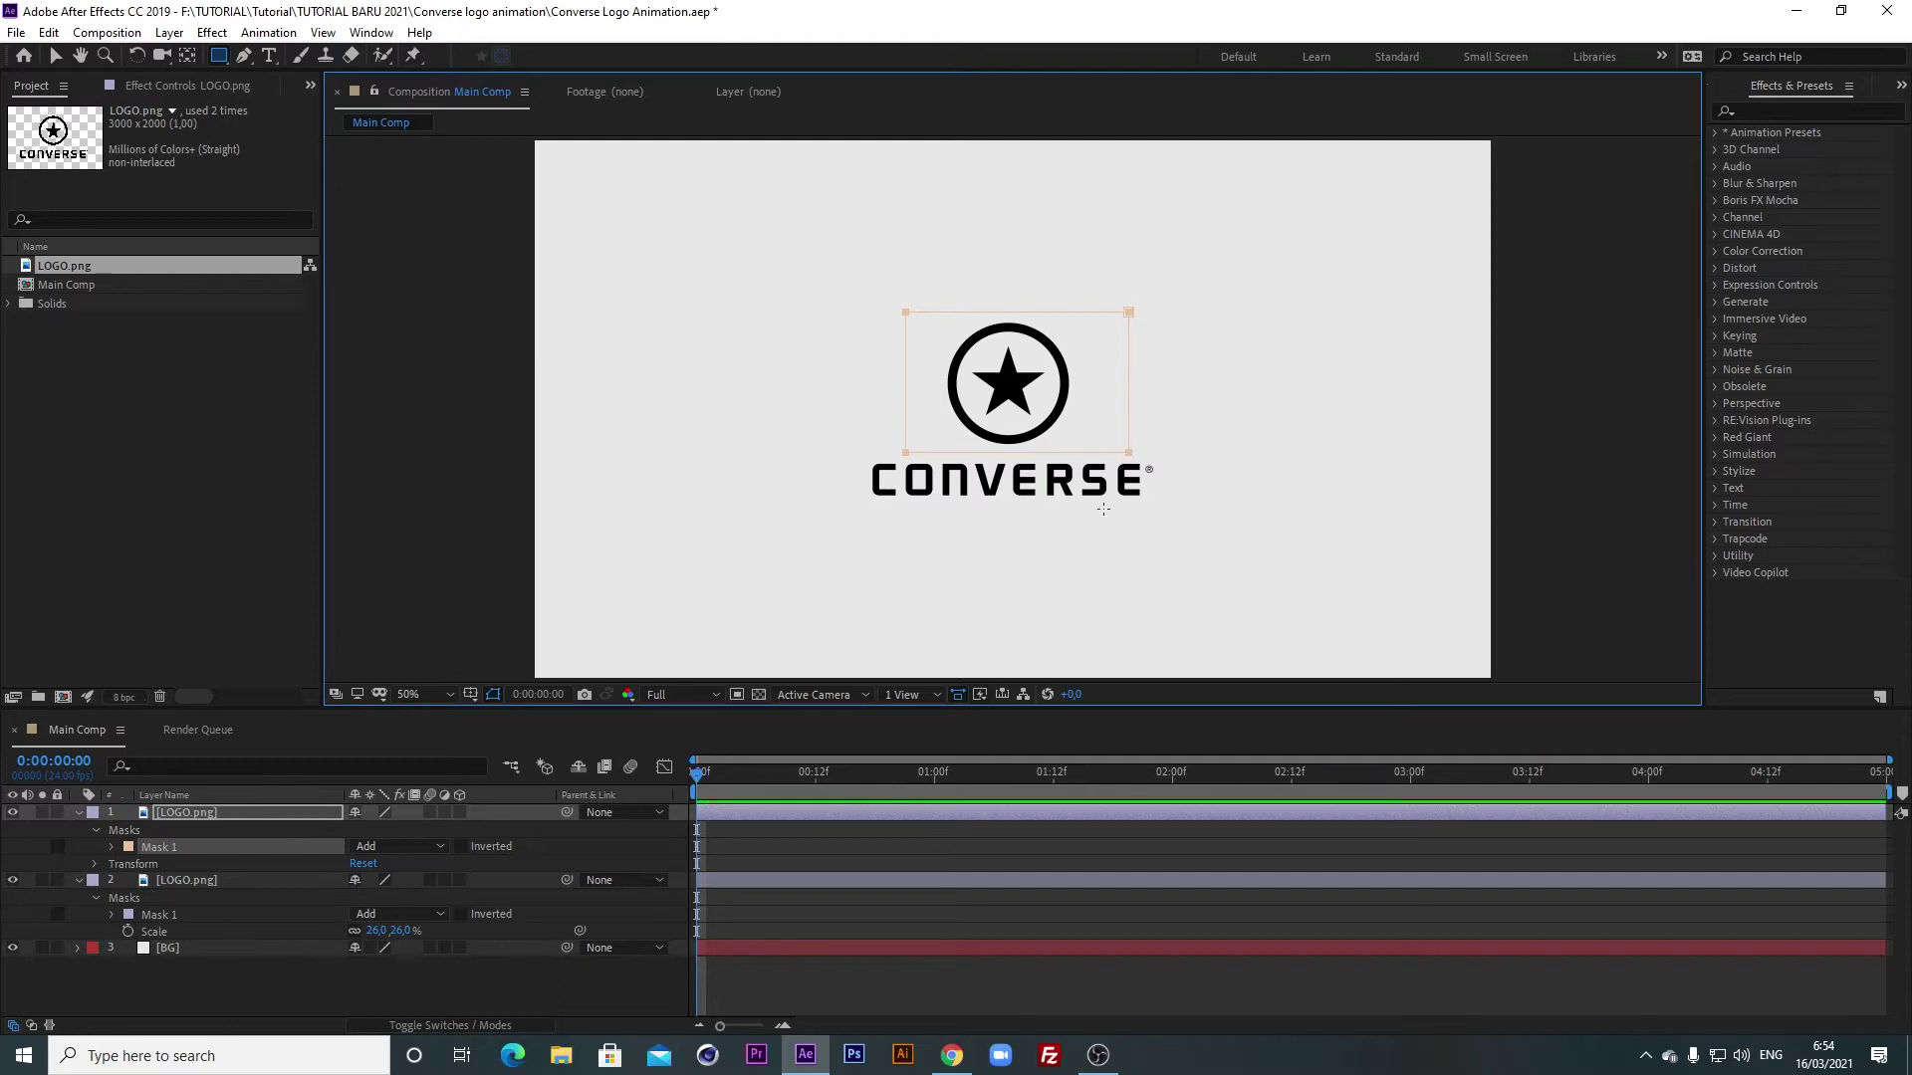
{"action": "left_click", "coordinate": [79, 812]}
{"action": "left_click", "coordinate": [78, 831]}
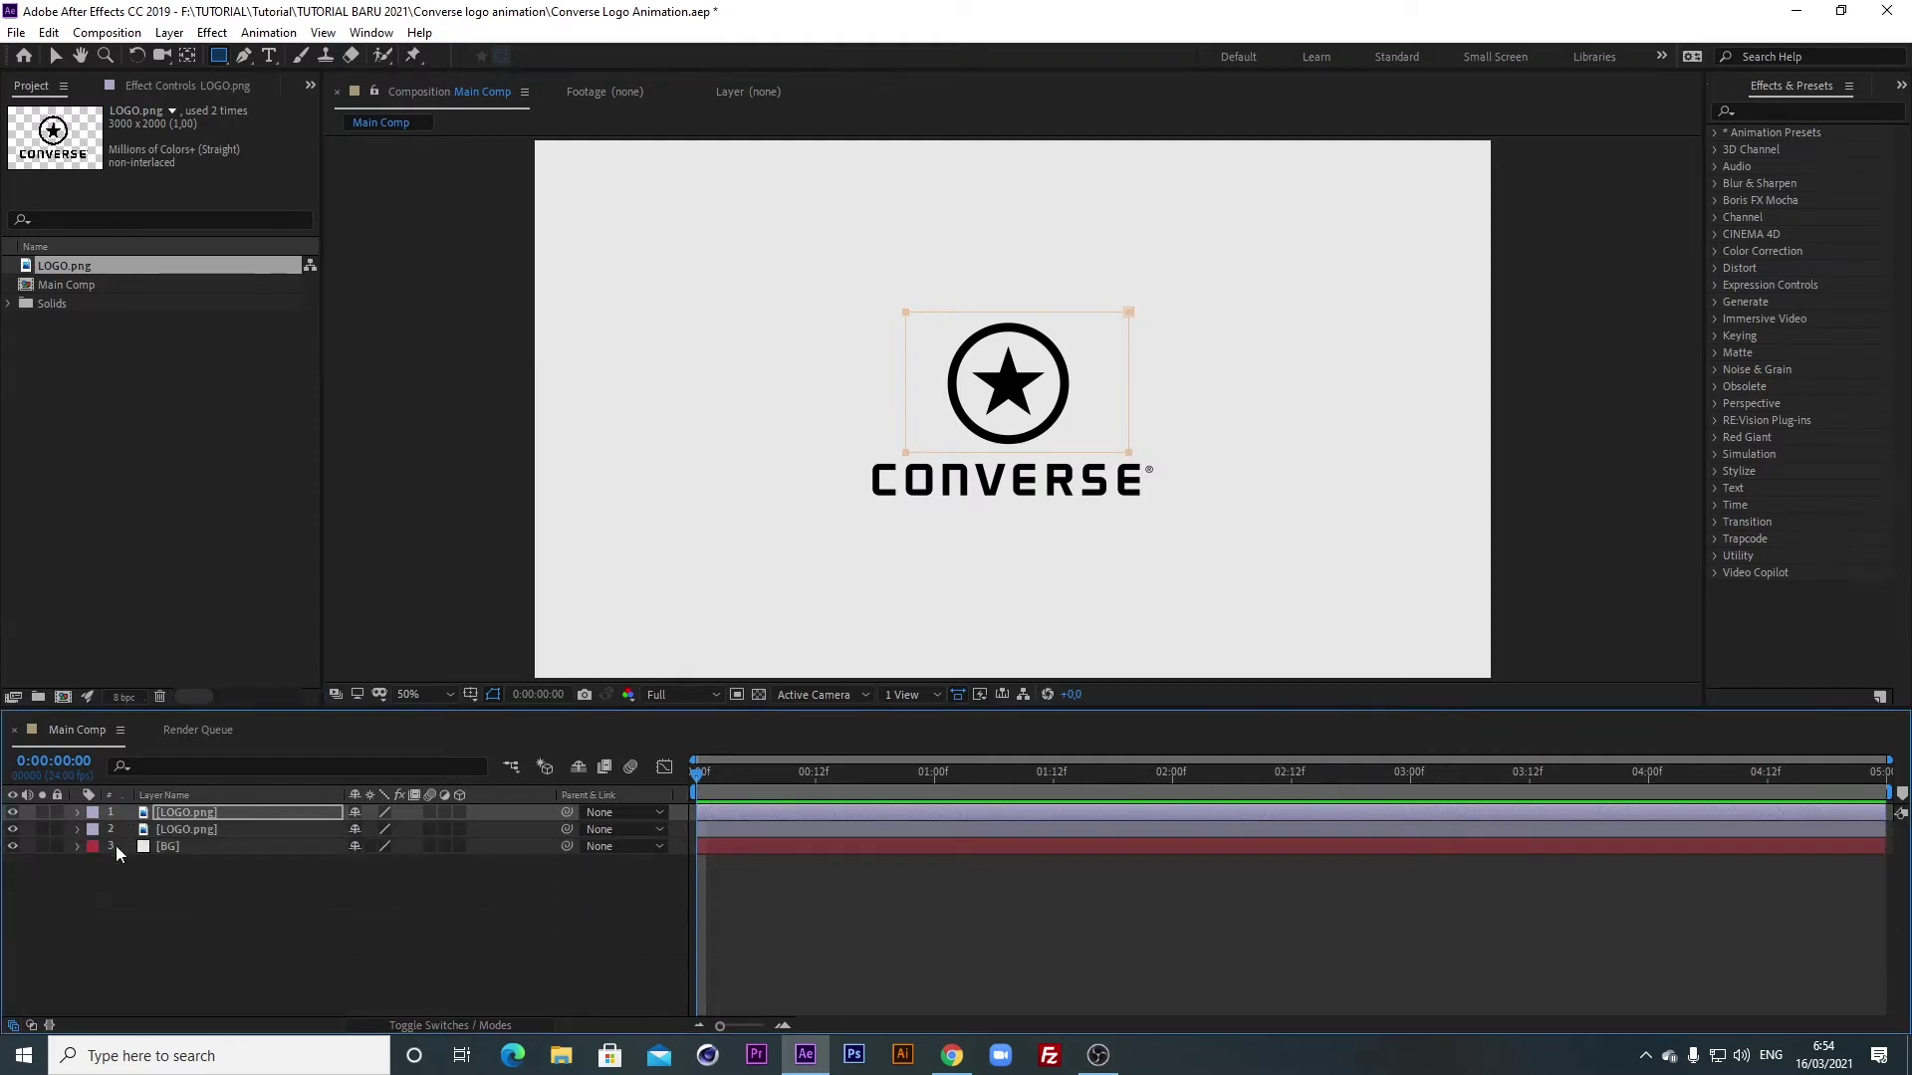
Check the two masked logo layers by hiding and showing each of them in turn.
{"action": "left_click", "coordinate": [207, 829]}
{"action": "left_click", "coordinate": [12, 830]}
{"action": "left_click", "coordinate": [12, 829]}
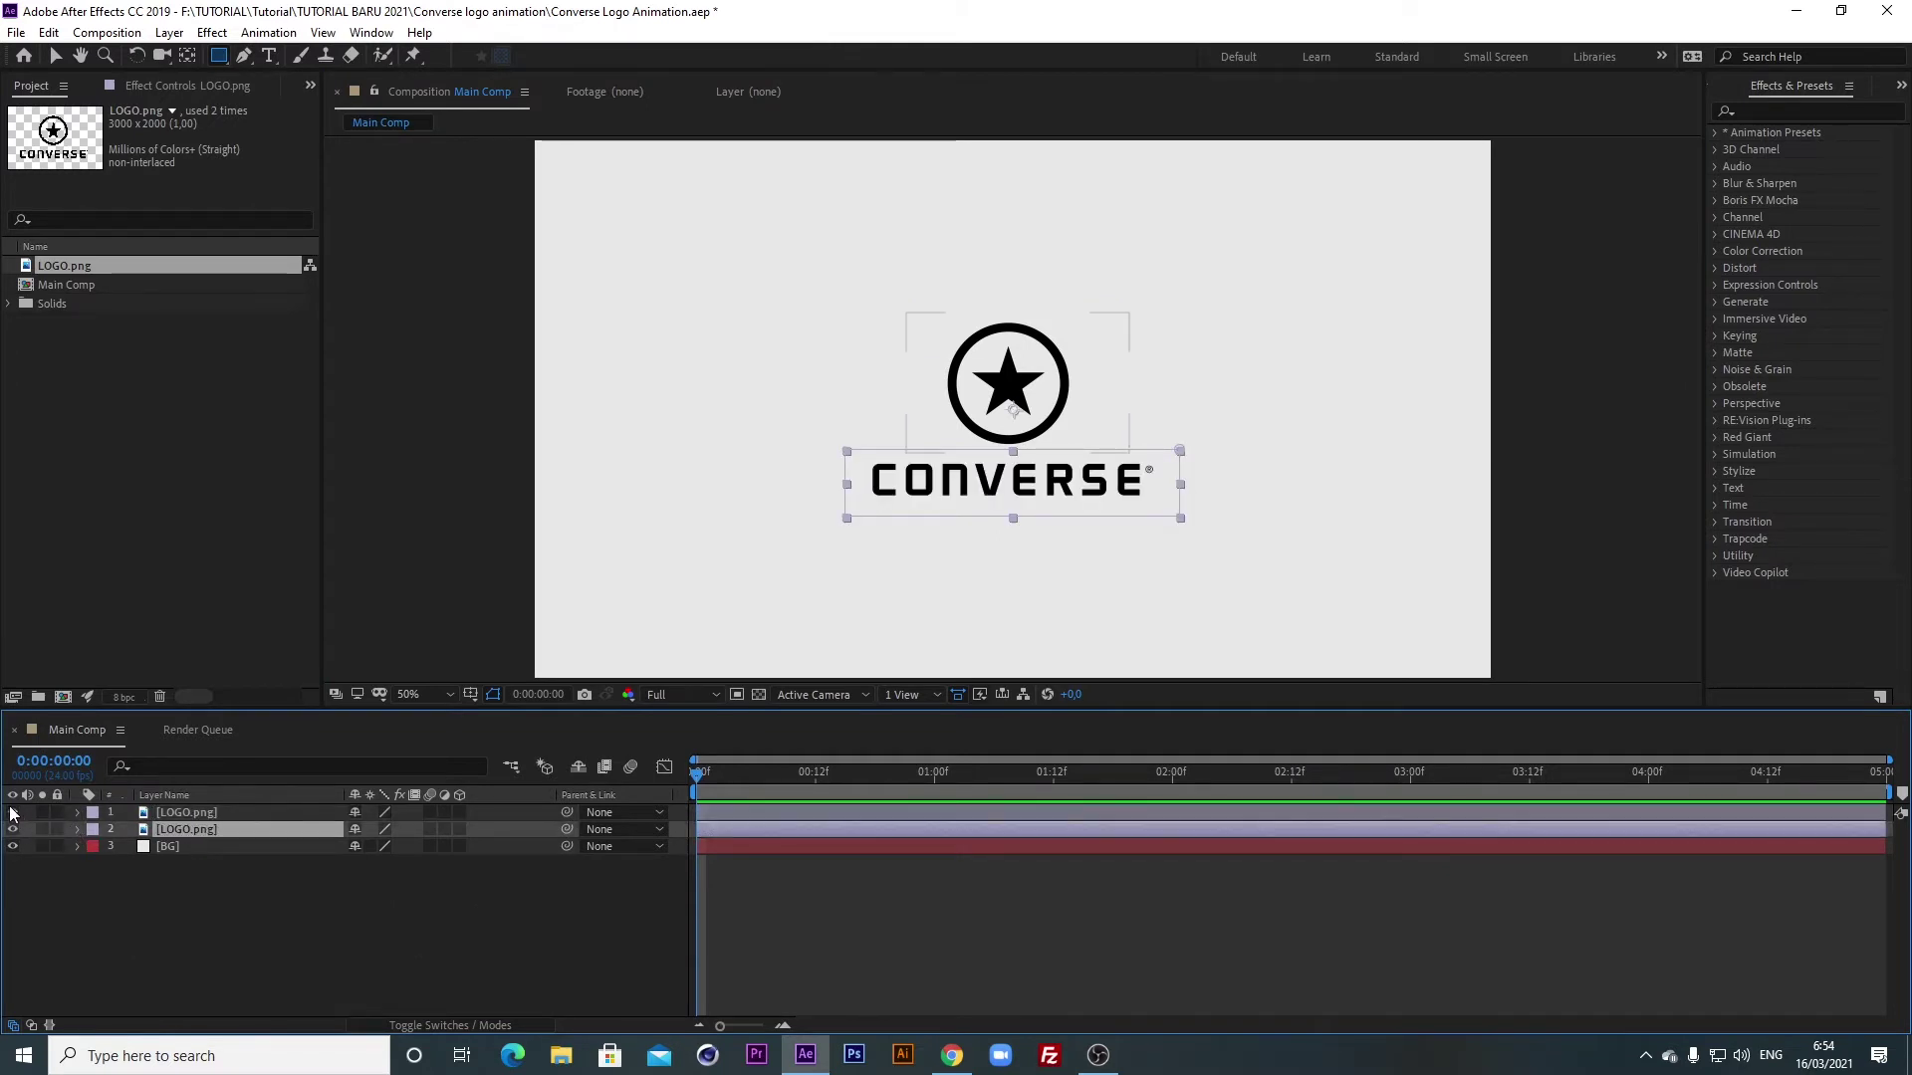
{"action": "left_click", "coordinate": [12, 813]}
{"action": "left_click", "coordinate": [12, 813]}
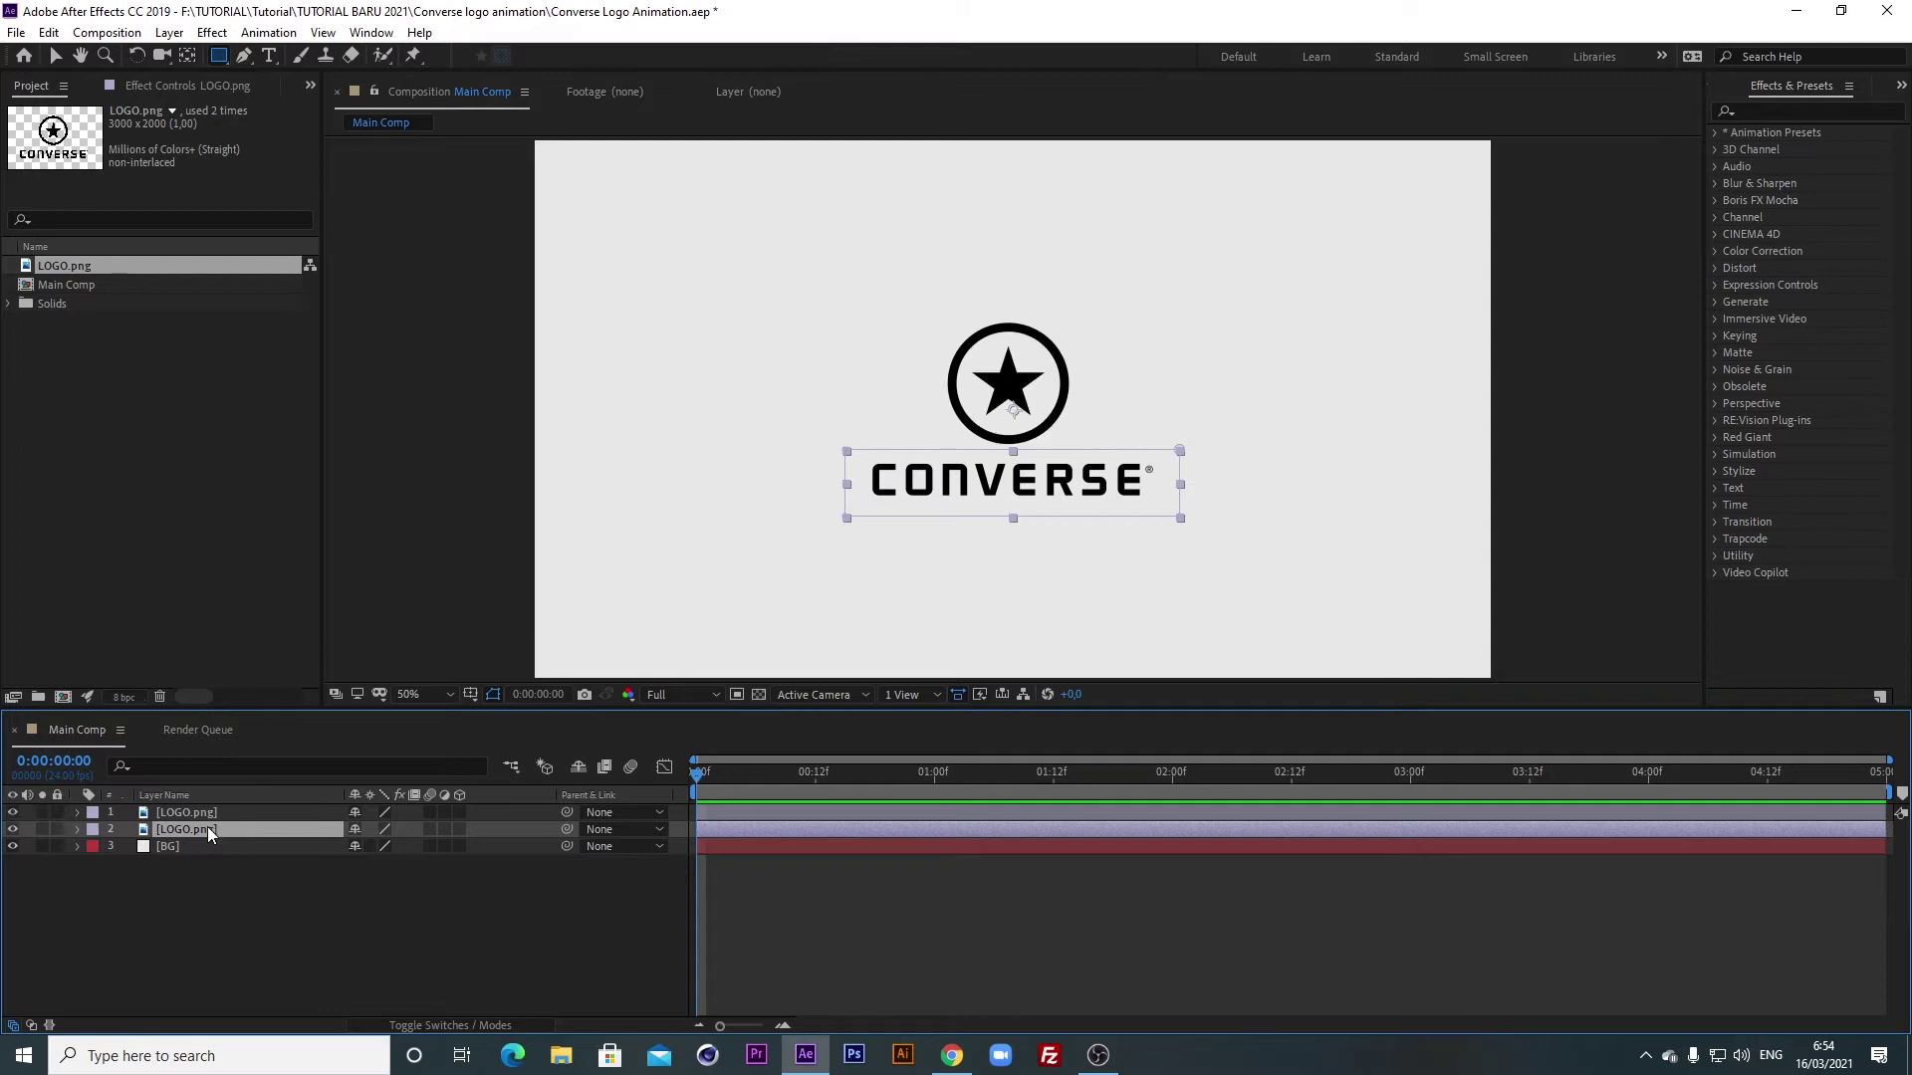
Pre-compose the lower LOGO.png layer with the lettering as Text Comp, moving all attributes into the new composition.
{"action": "right_click", "coordinate": [243, 829]}
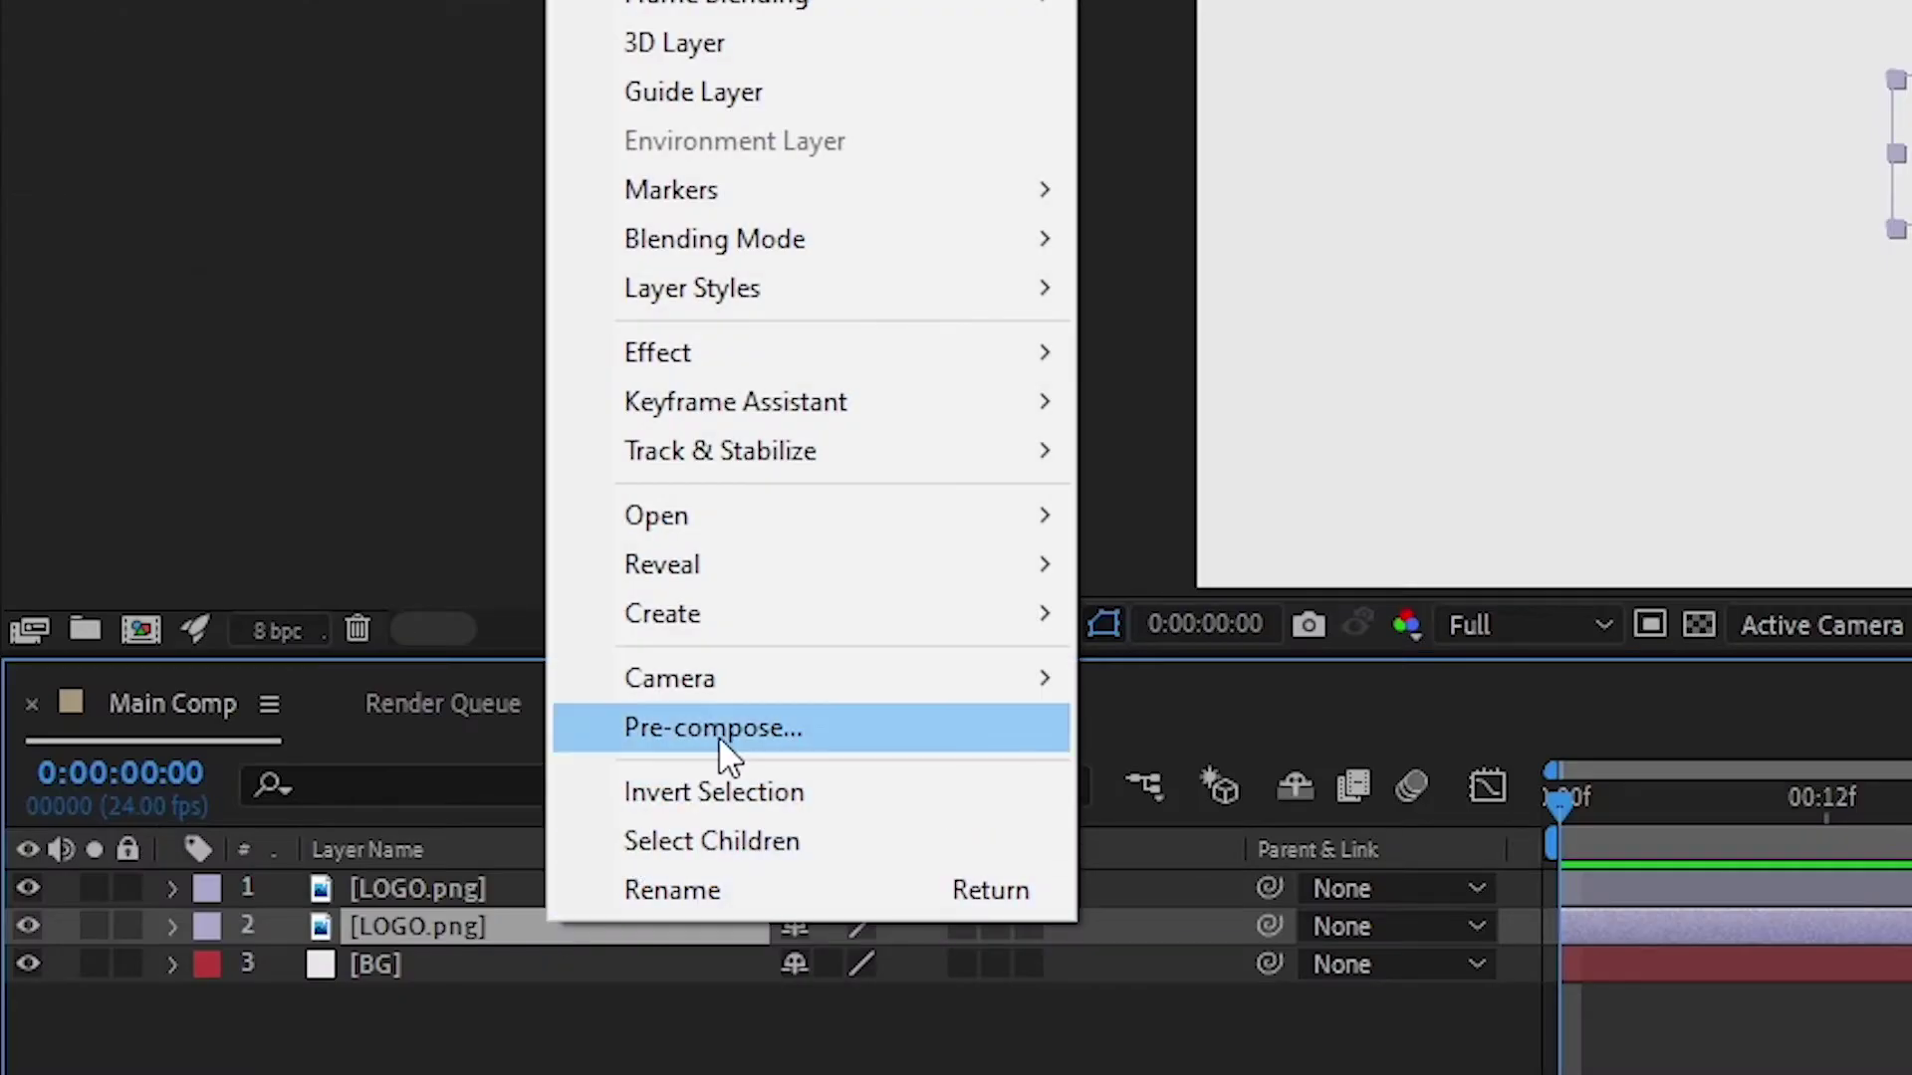
{"action": "left_click", "coordinate": [763, 727]}
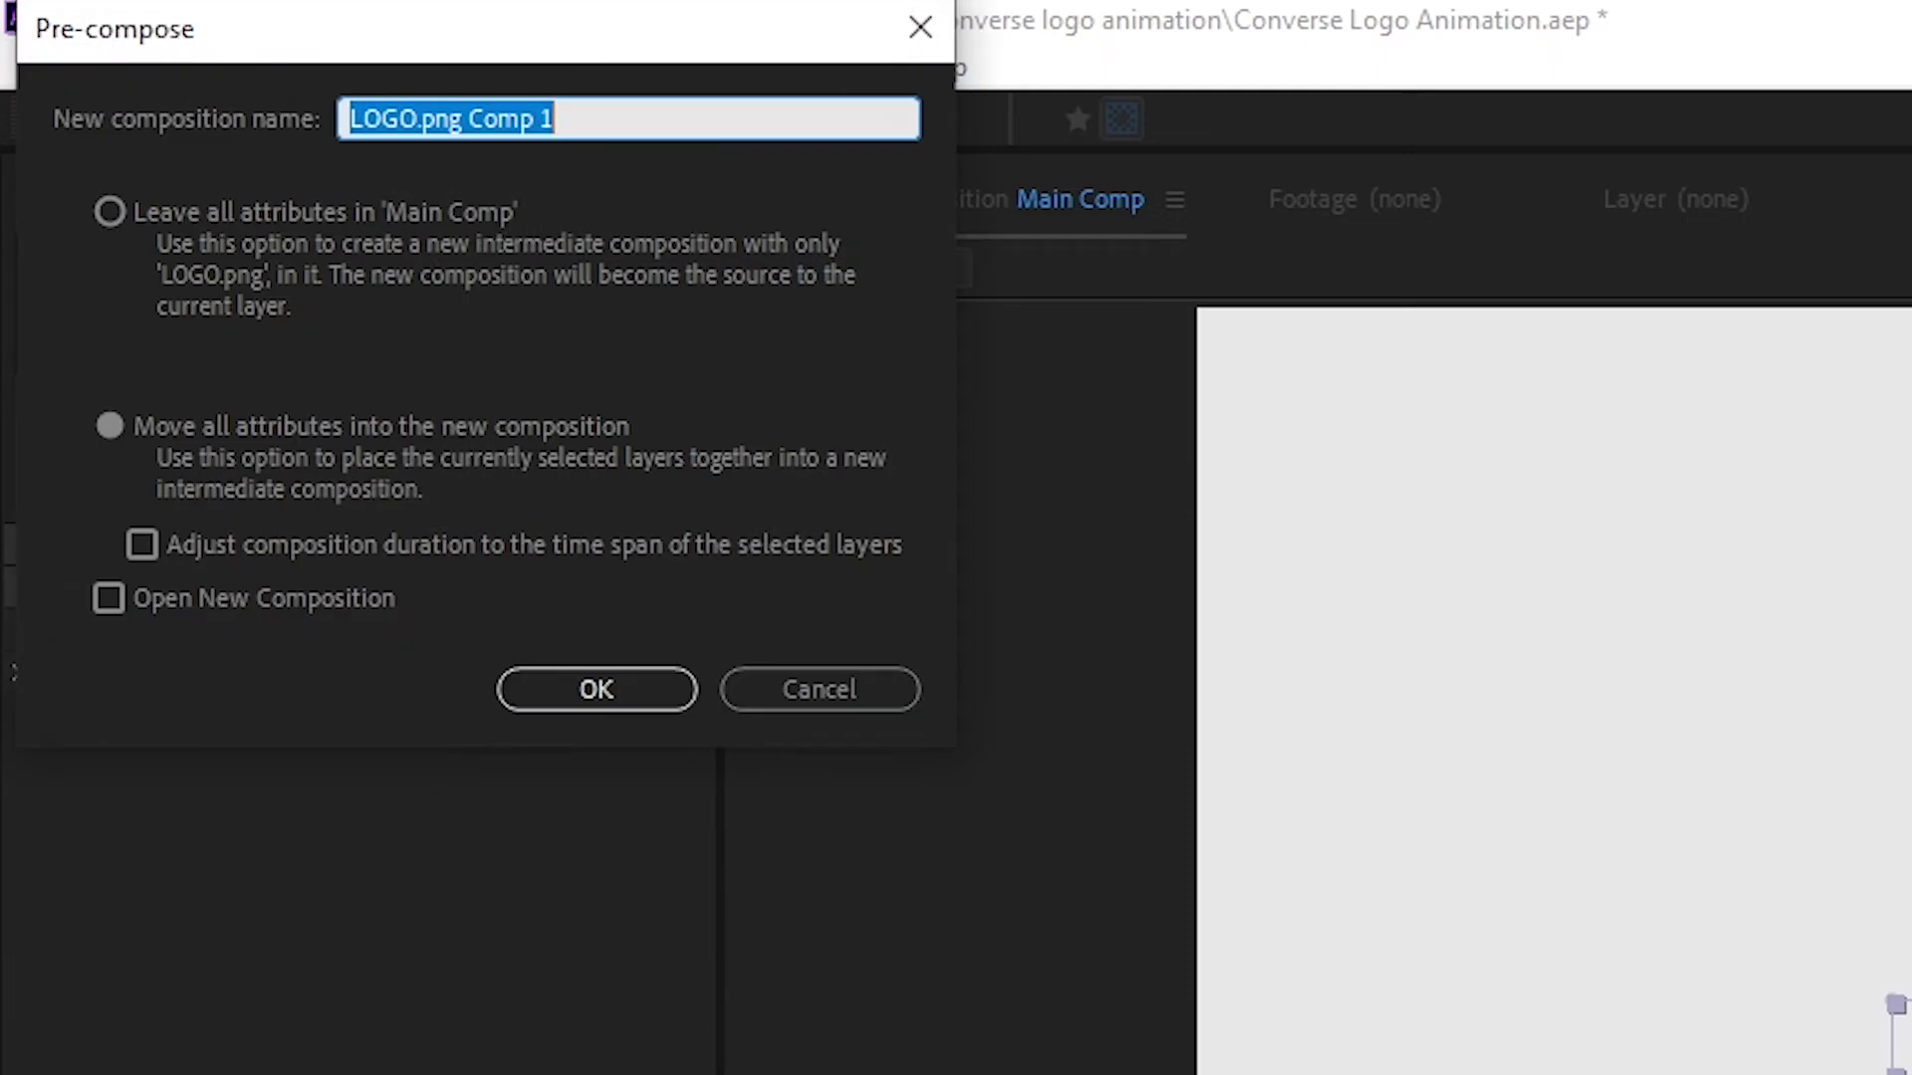
{"action": "type", "text": "Text Comp"}
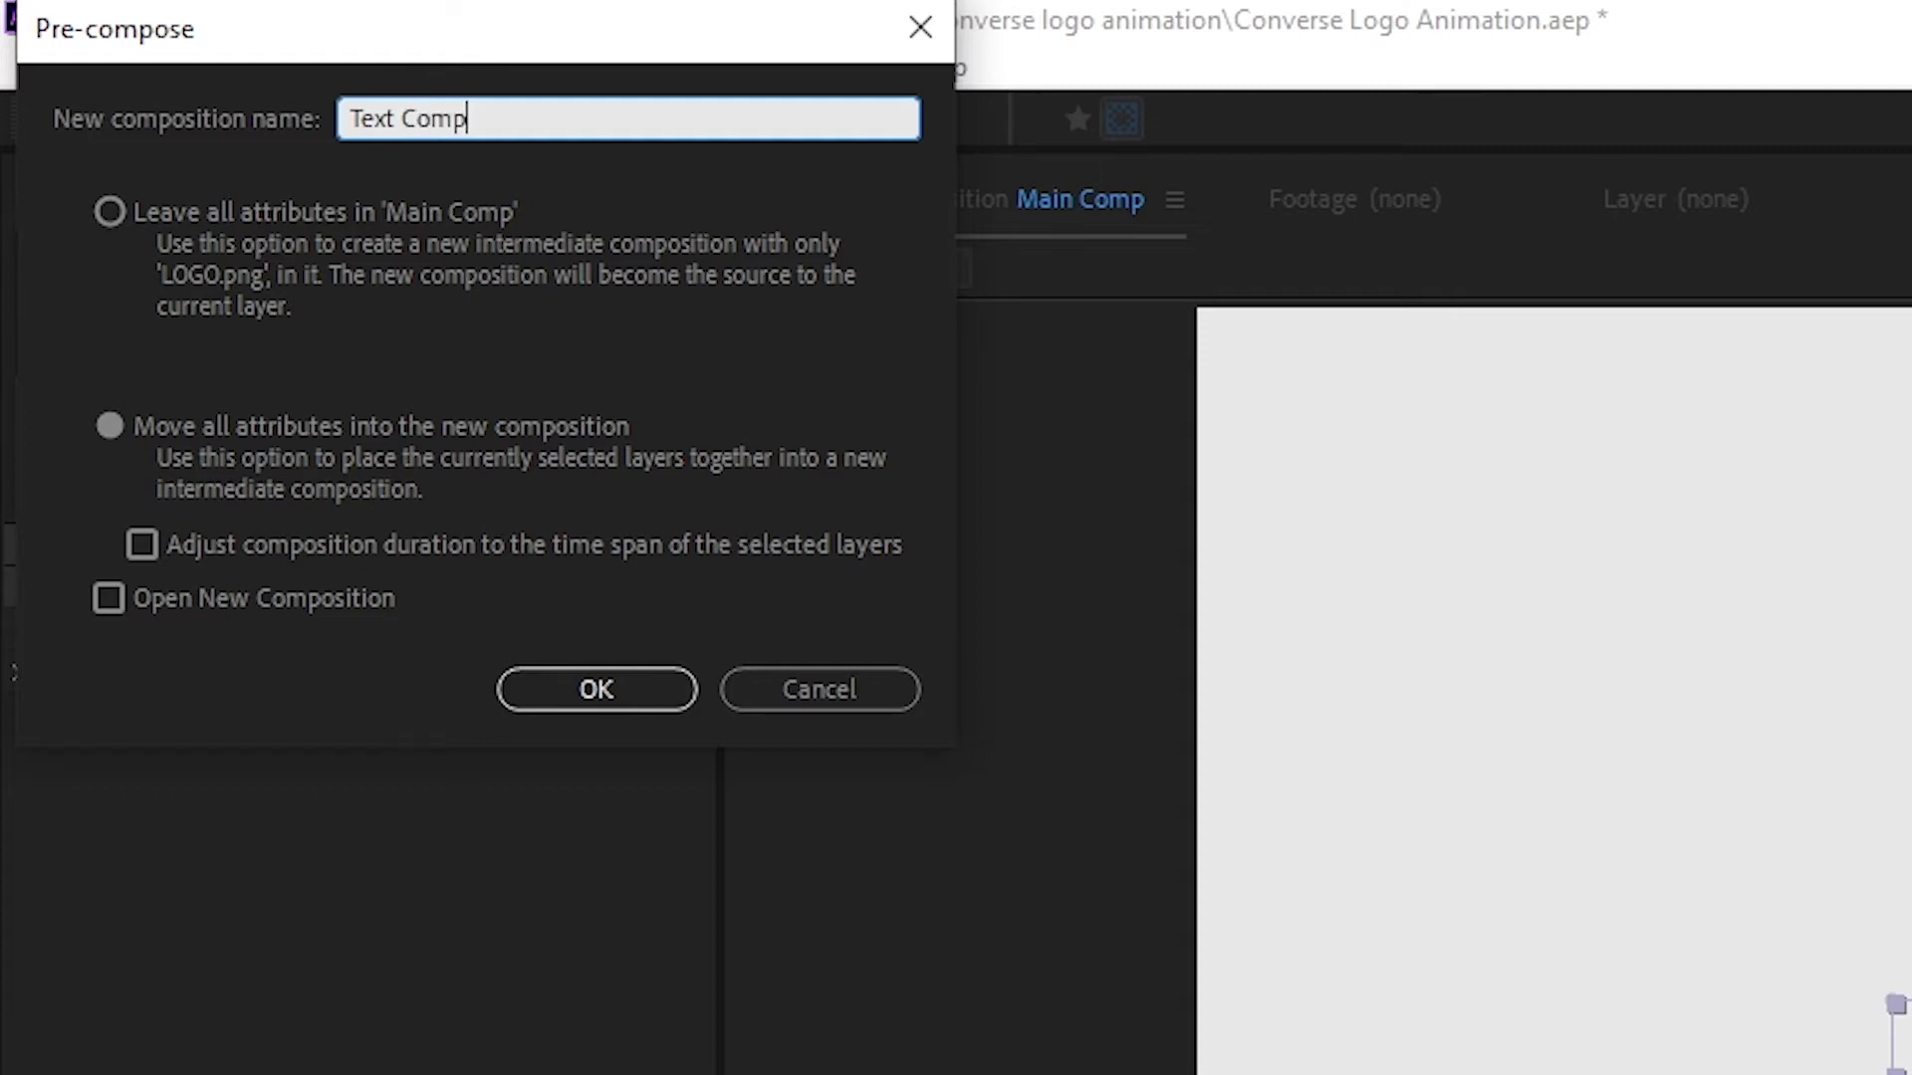
{"action": "left_click", "coordinate": [597, 694]}
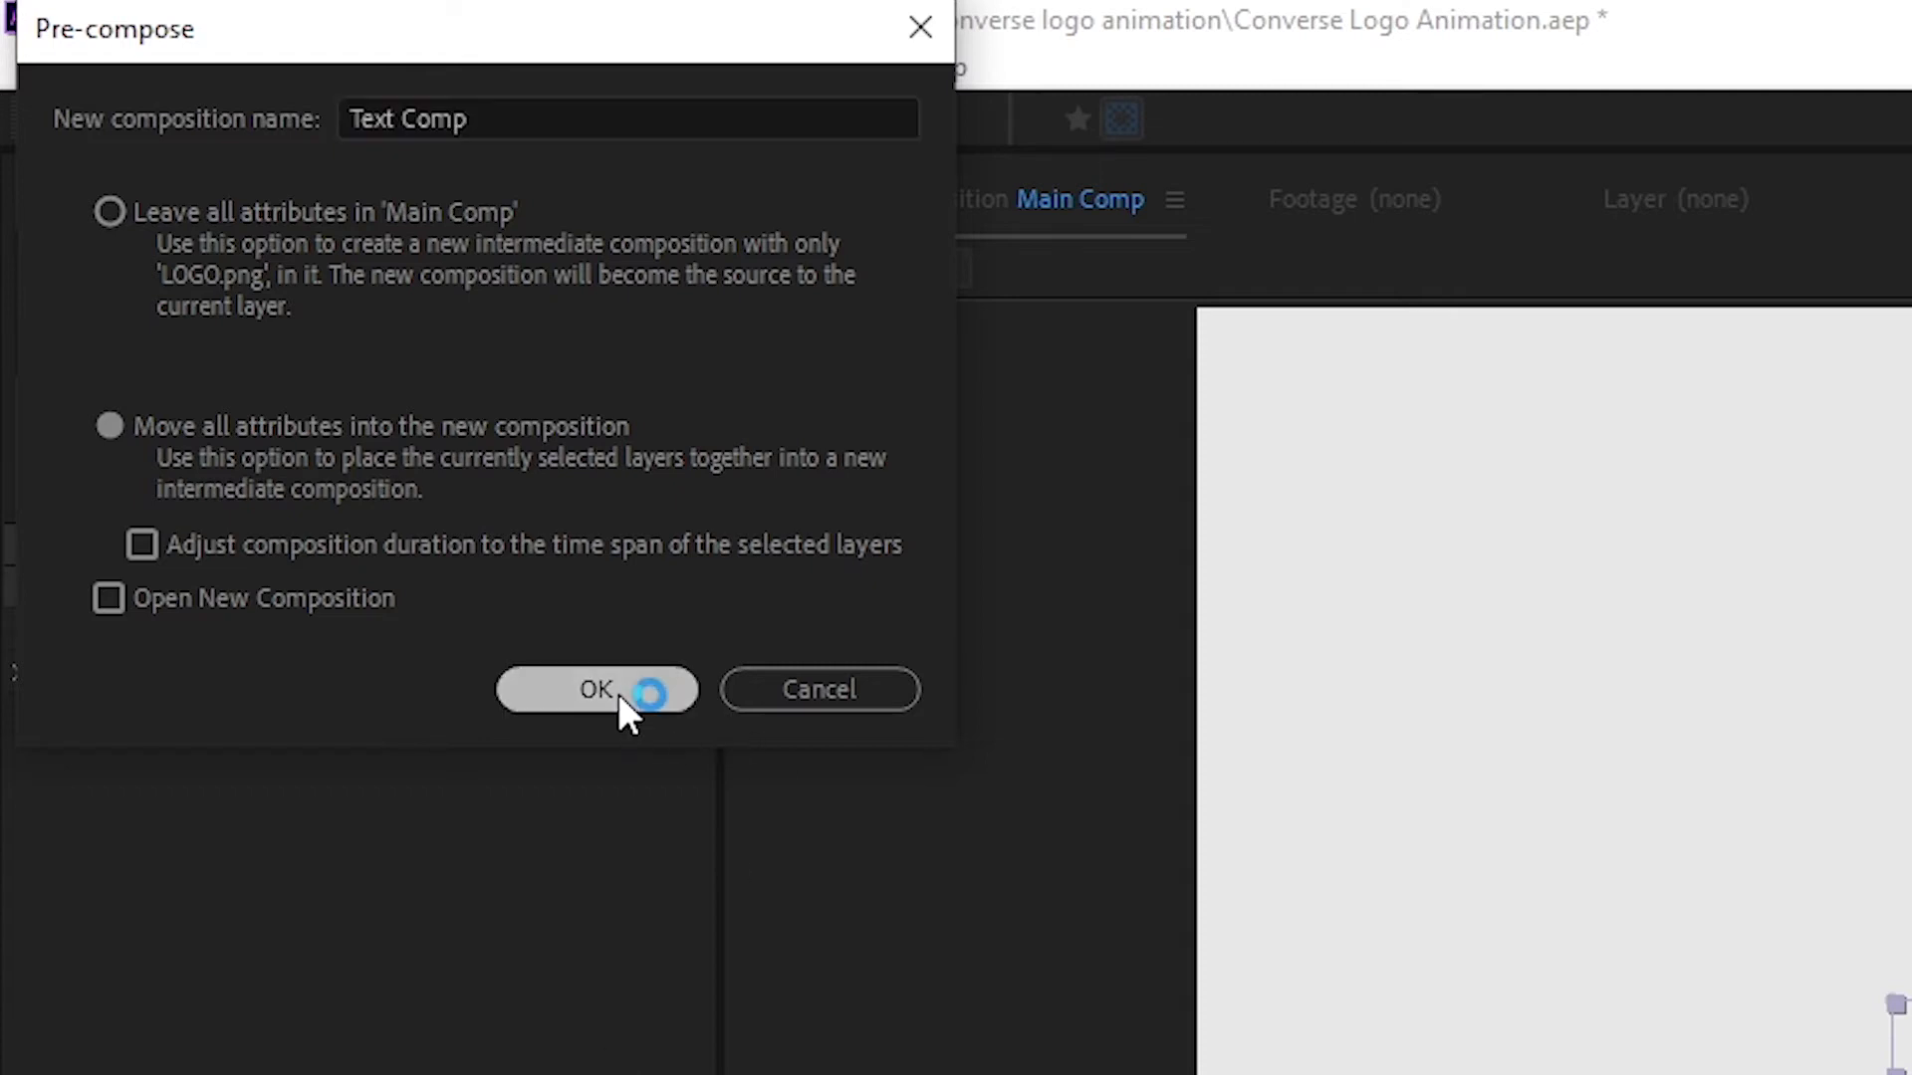
Pre-compose the remaining LOGO.png layer with the circled star as Logo Comp, moving all attributes into the new composition.
{"action": "right_click", "coordinate": [435, 739]}
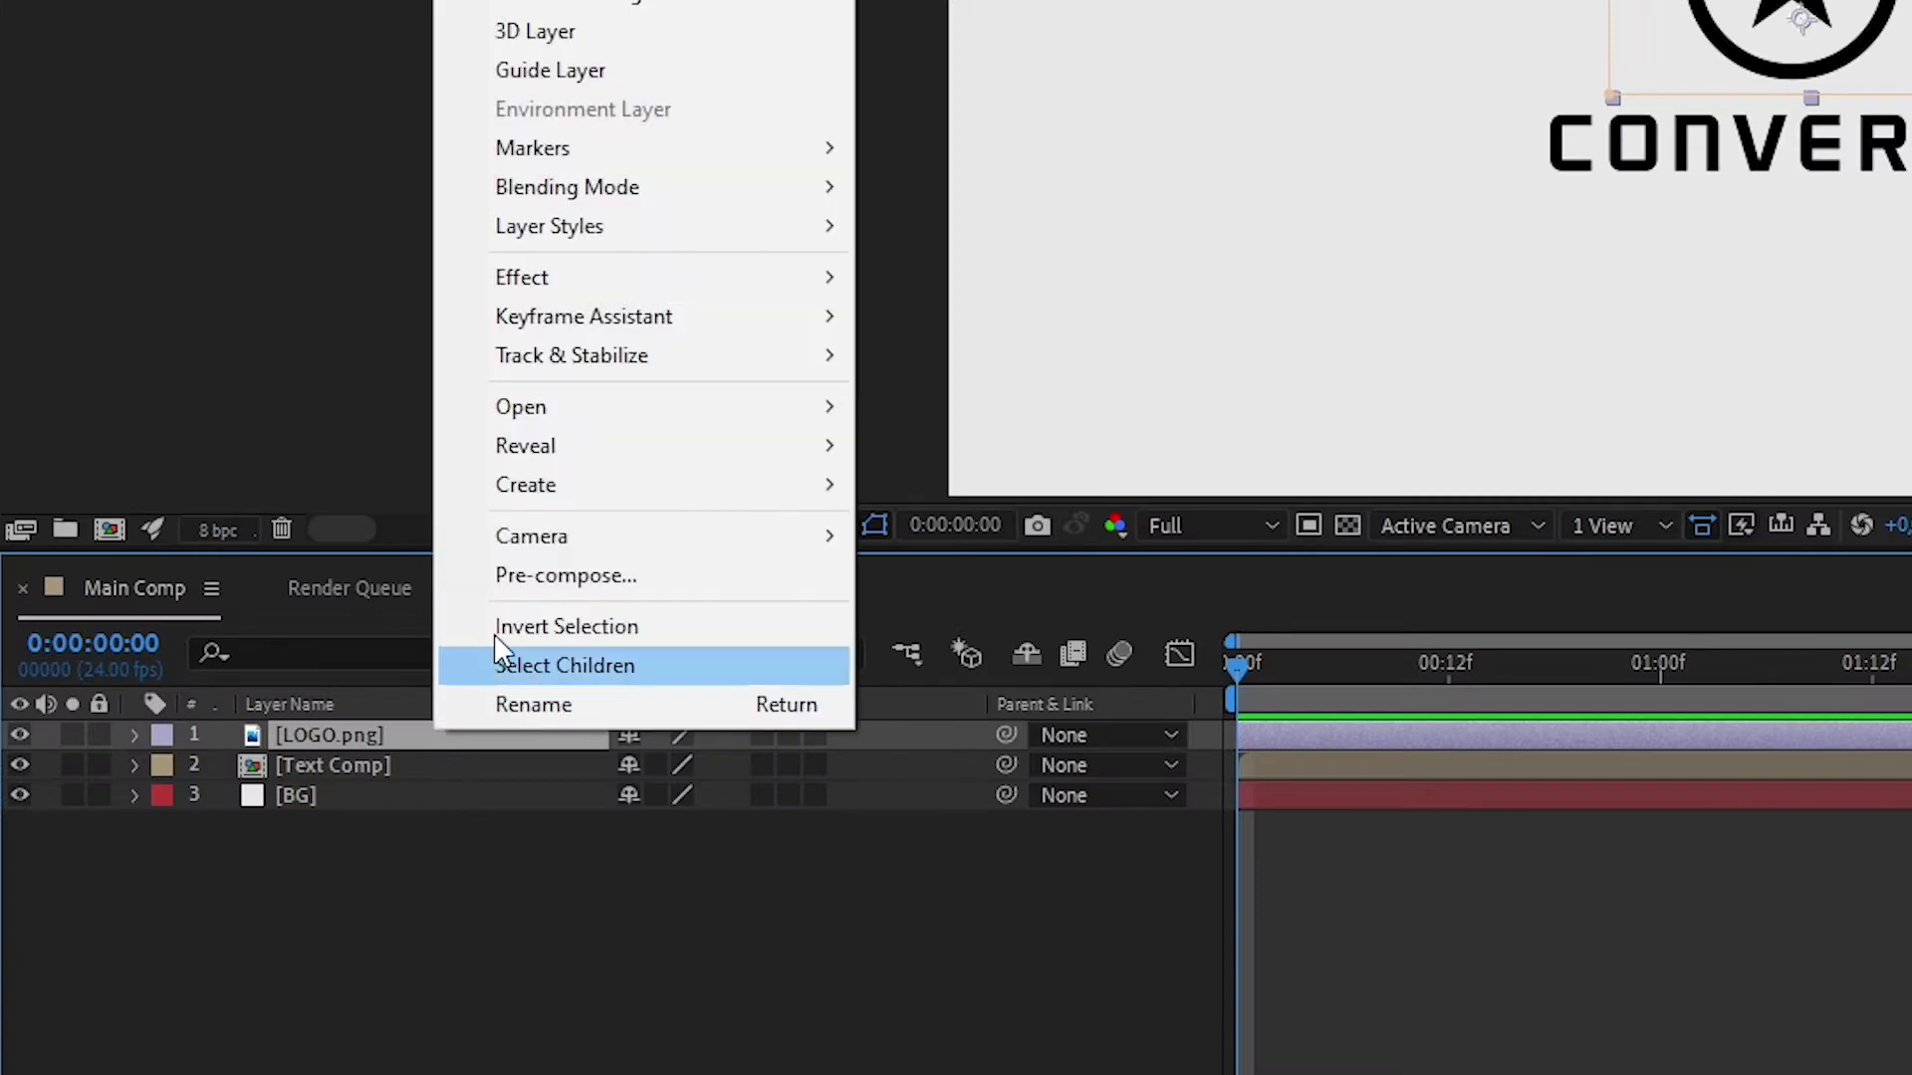
{"action": "left_click", "coordinate": [537, 576]}
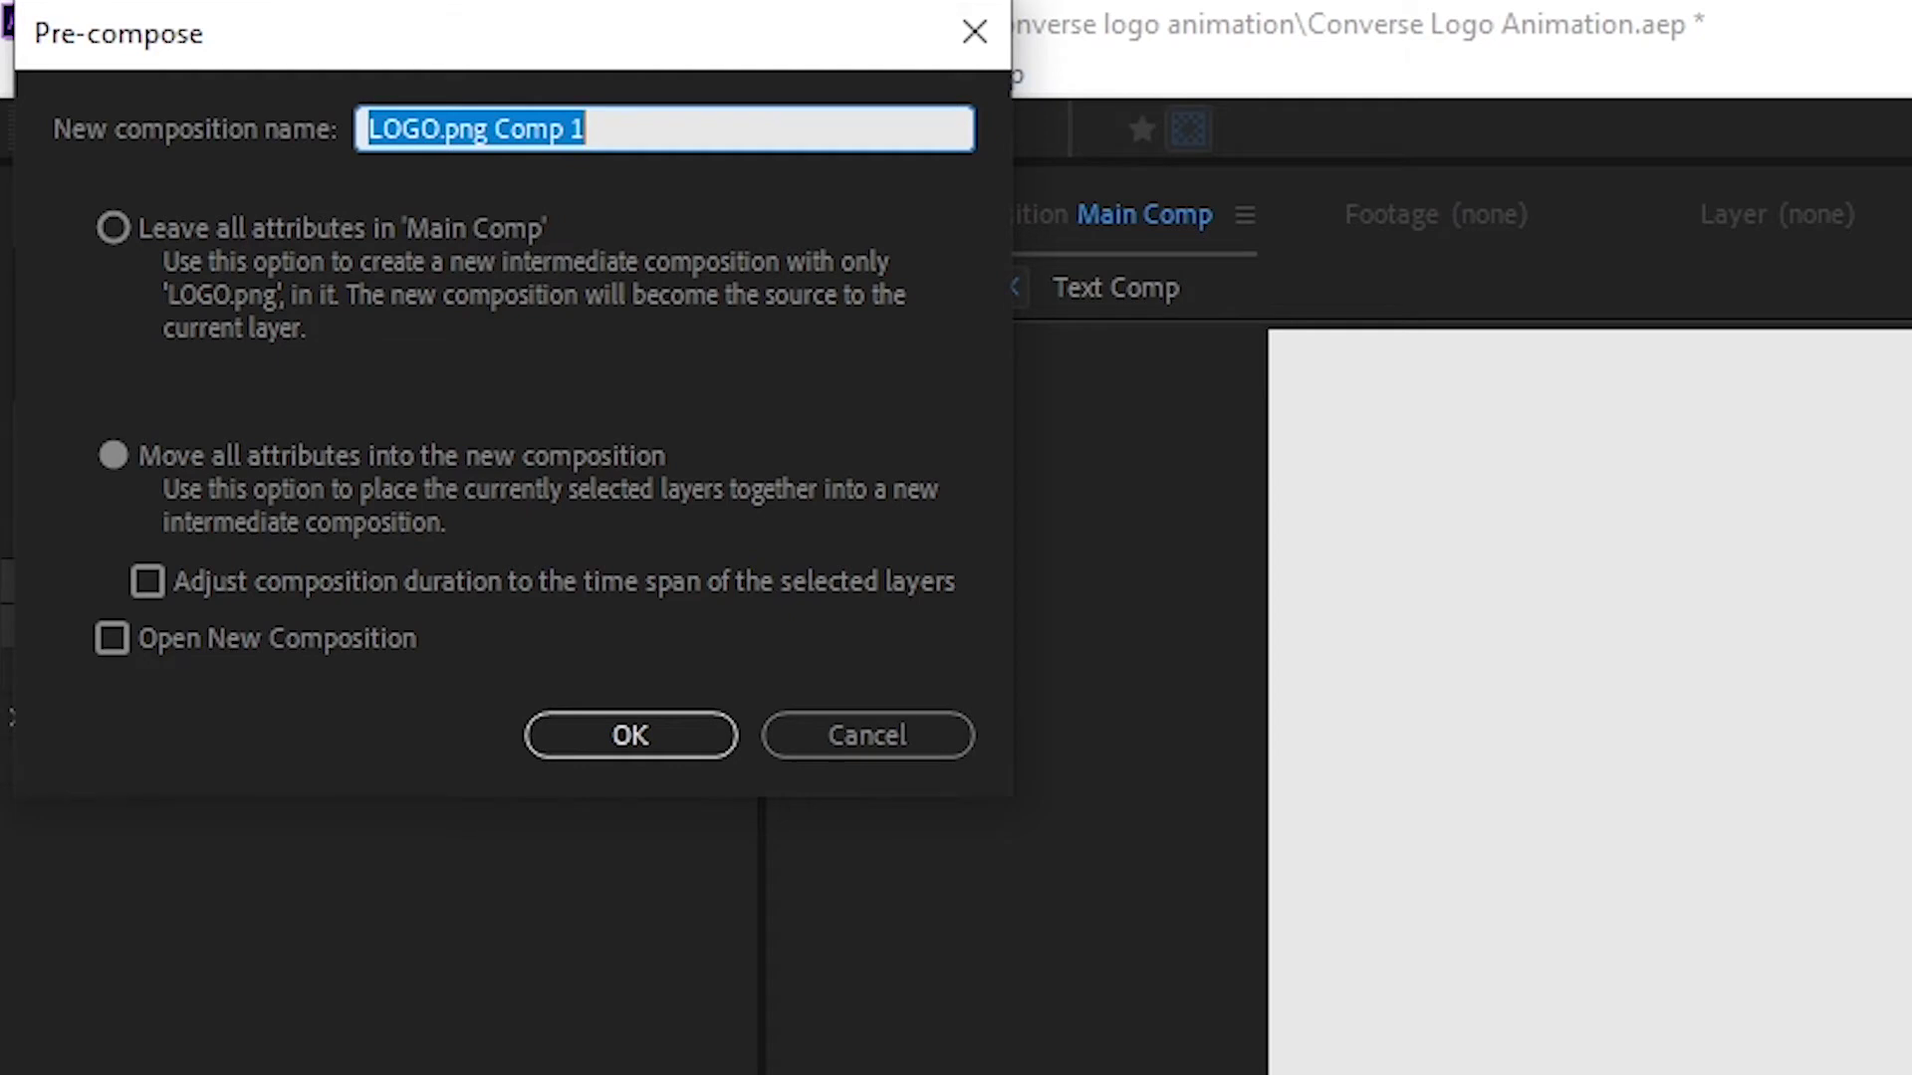
{"action": "type", "text": "Logo "}
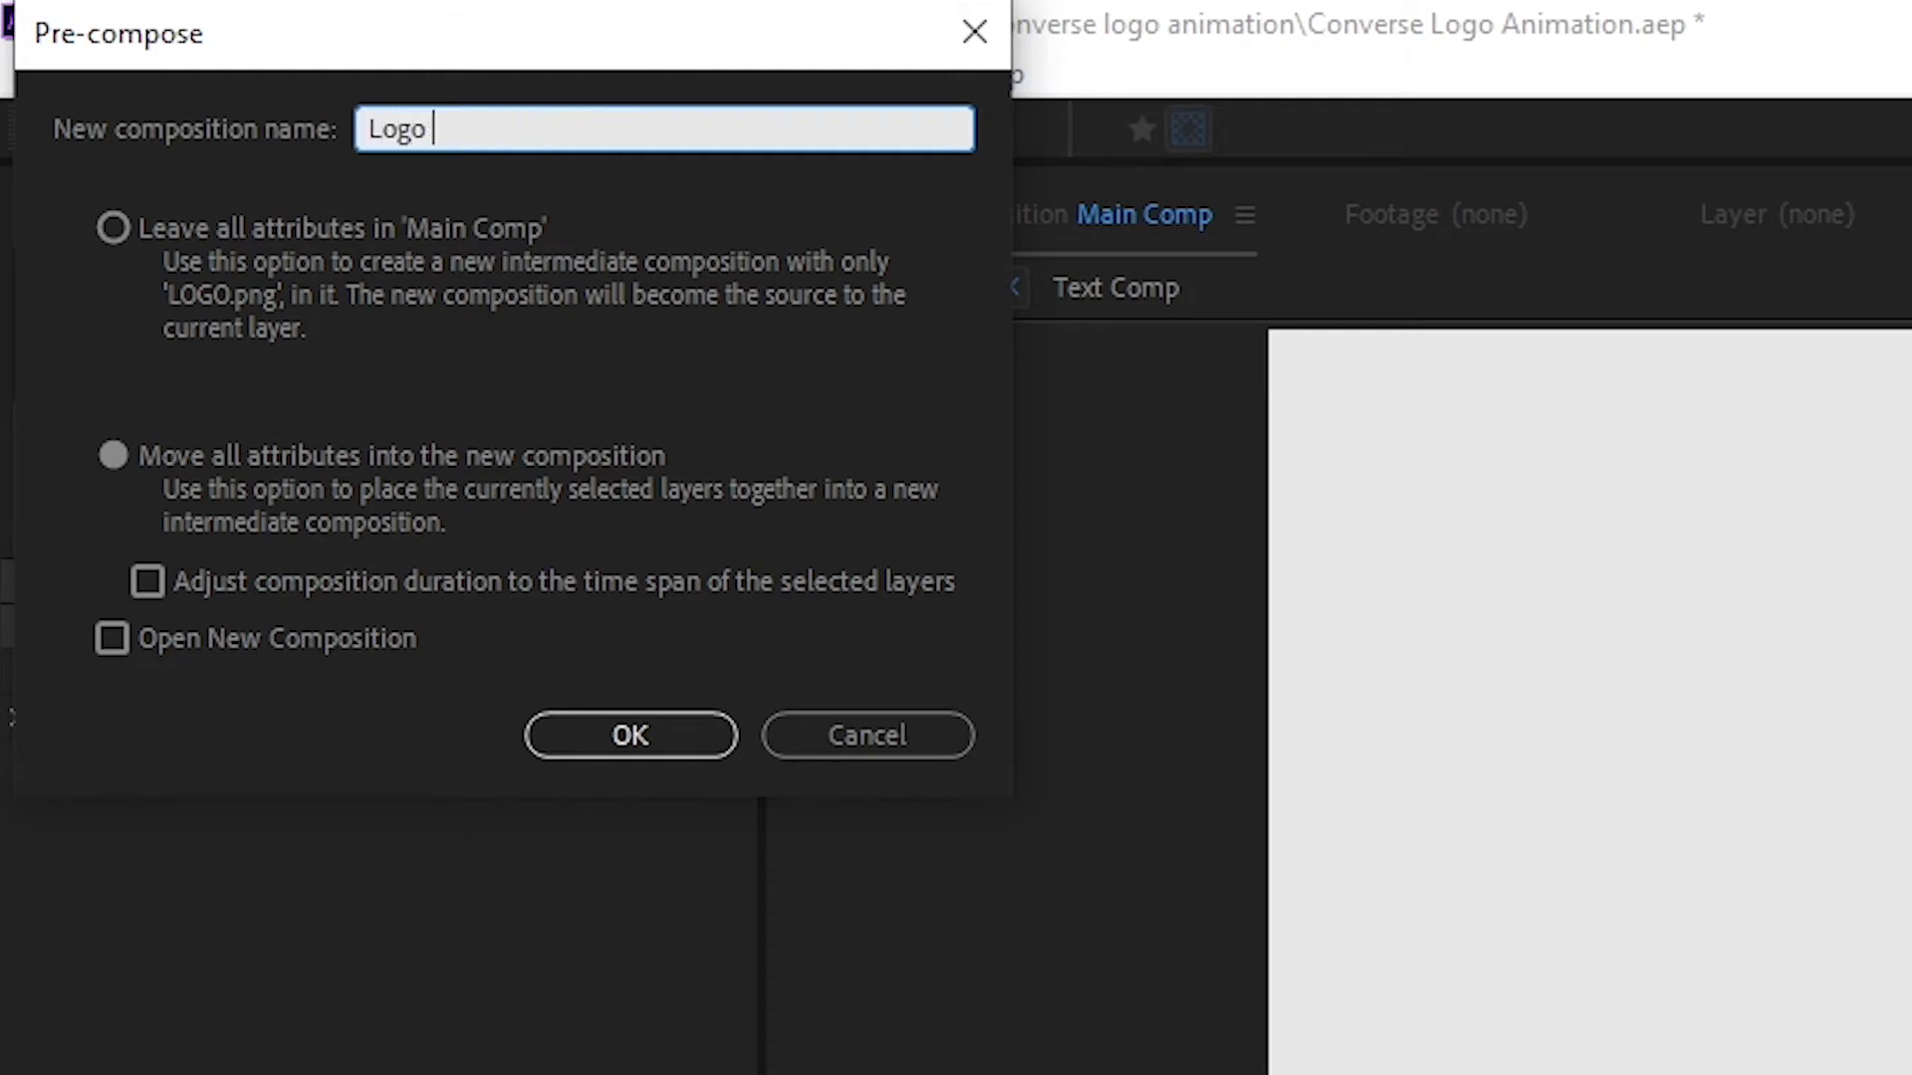
{"action": "type", "text": "Comp"}
{"action": "left_click", "coordinate": [656, 733]}
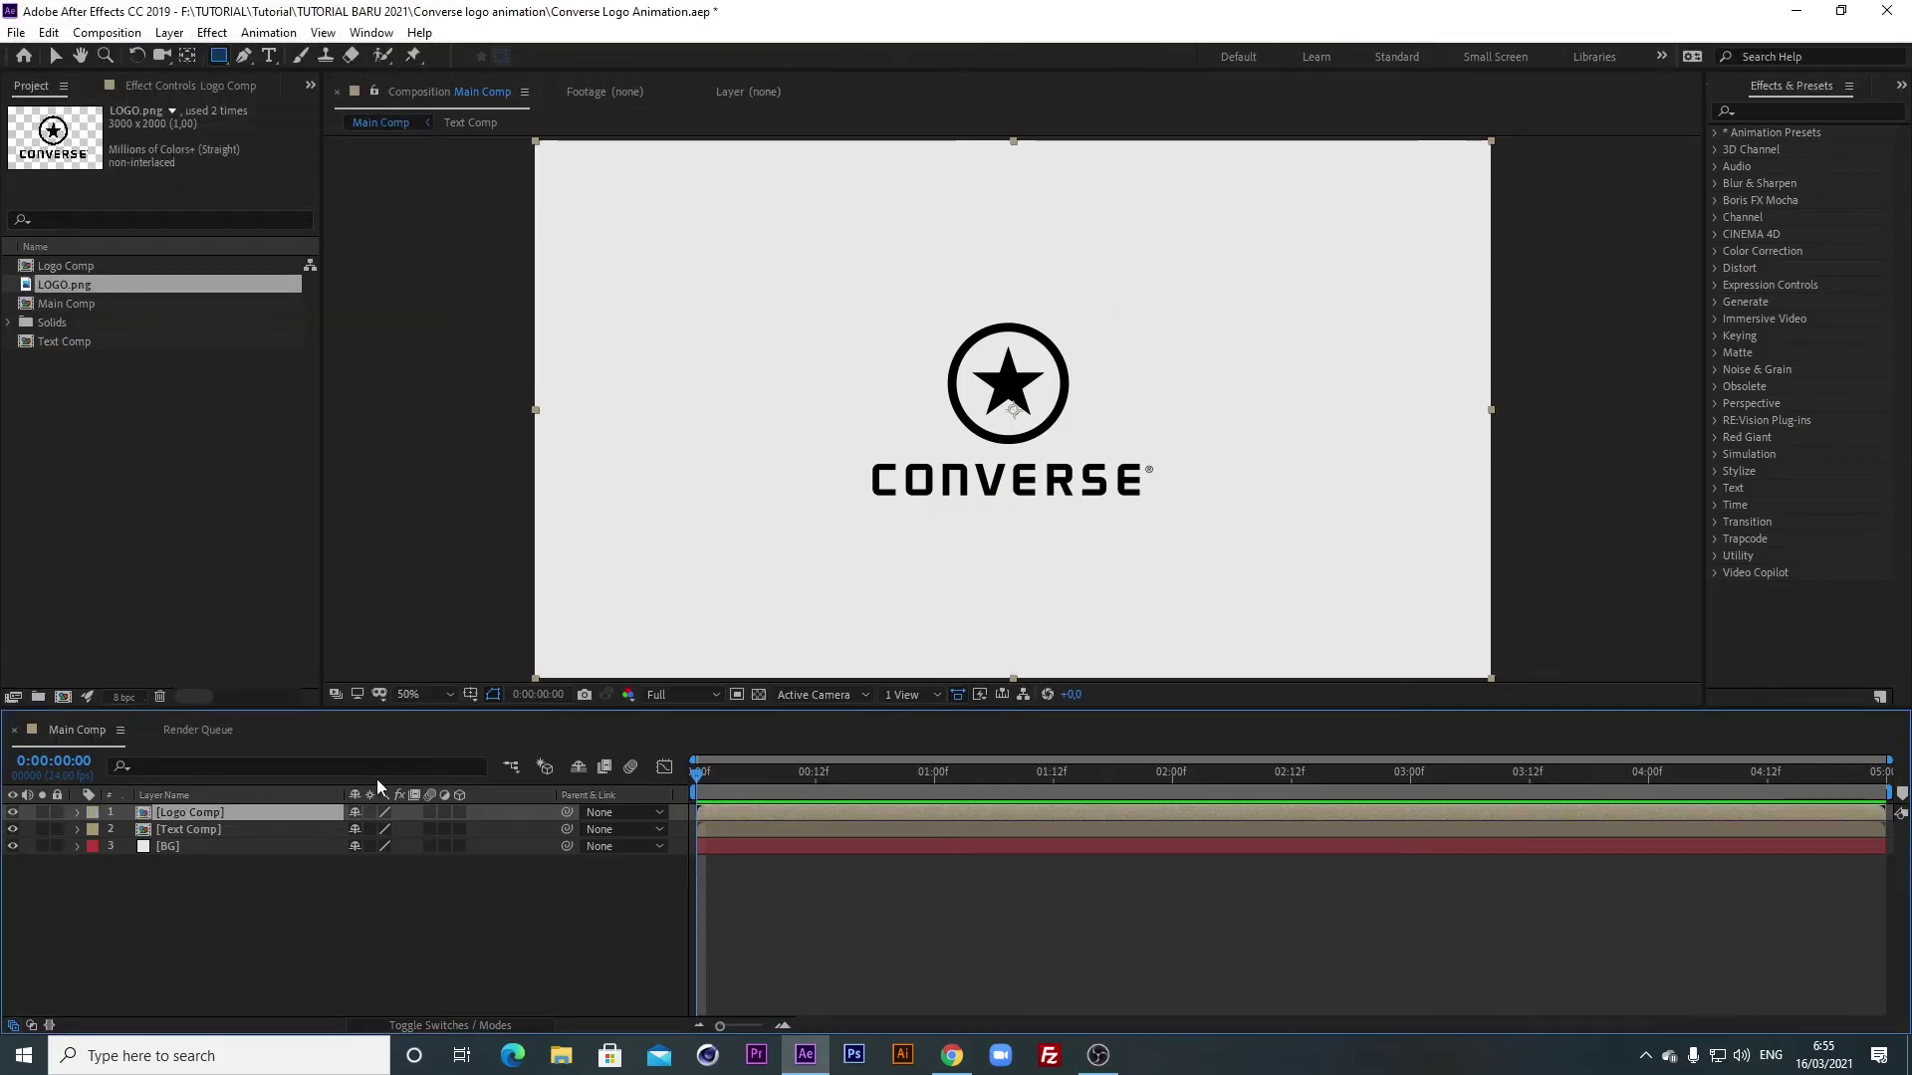
Auto-trace the Logo Comp layer's alpha channel on the current frame, applying the result to a new layer.
{"action": "left_click", "coordinate": [172, 32]}
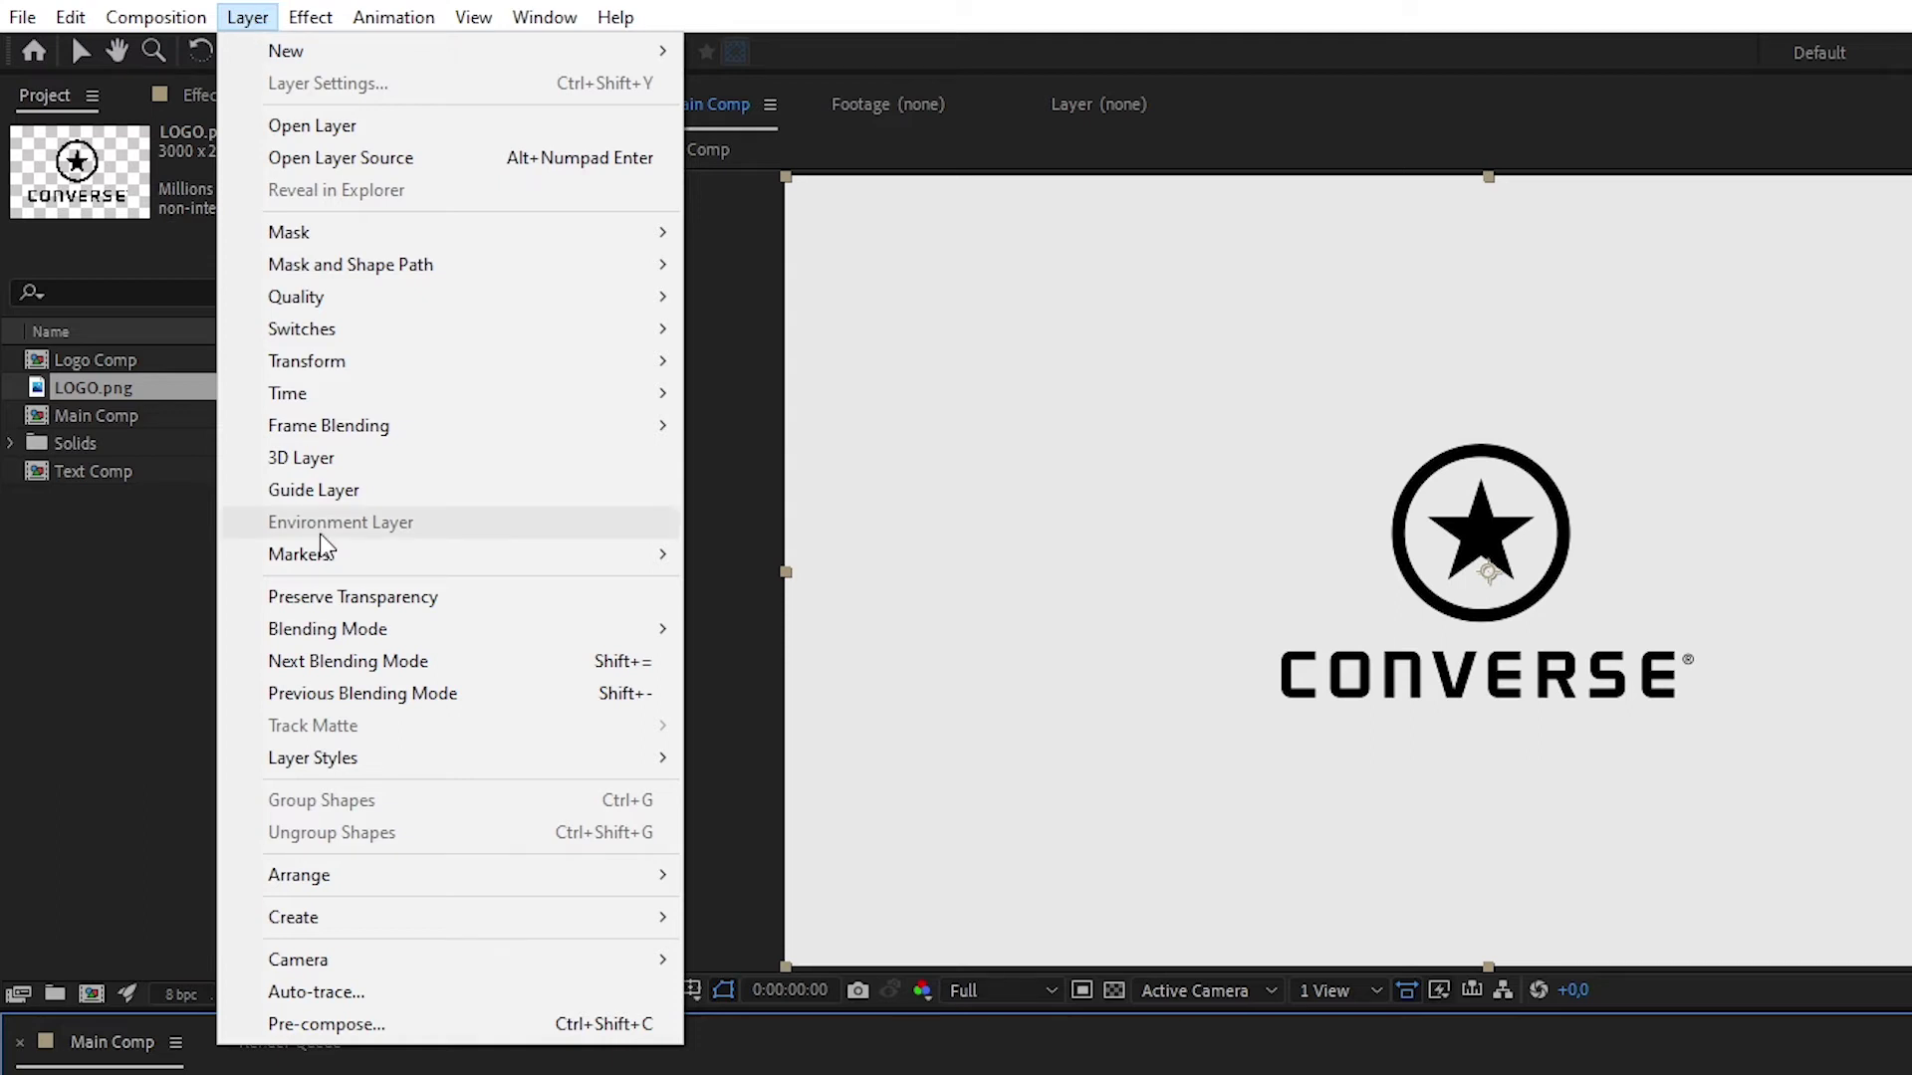
{"action": "left_click", "coordinate": [328, 992]}
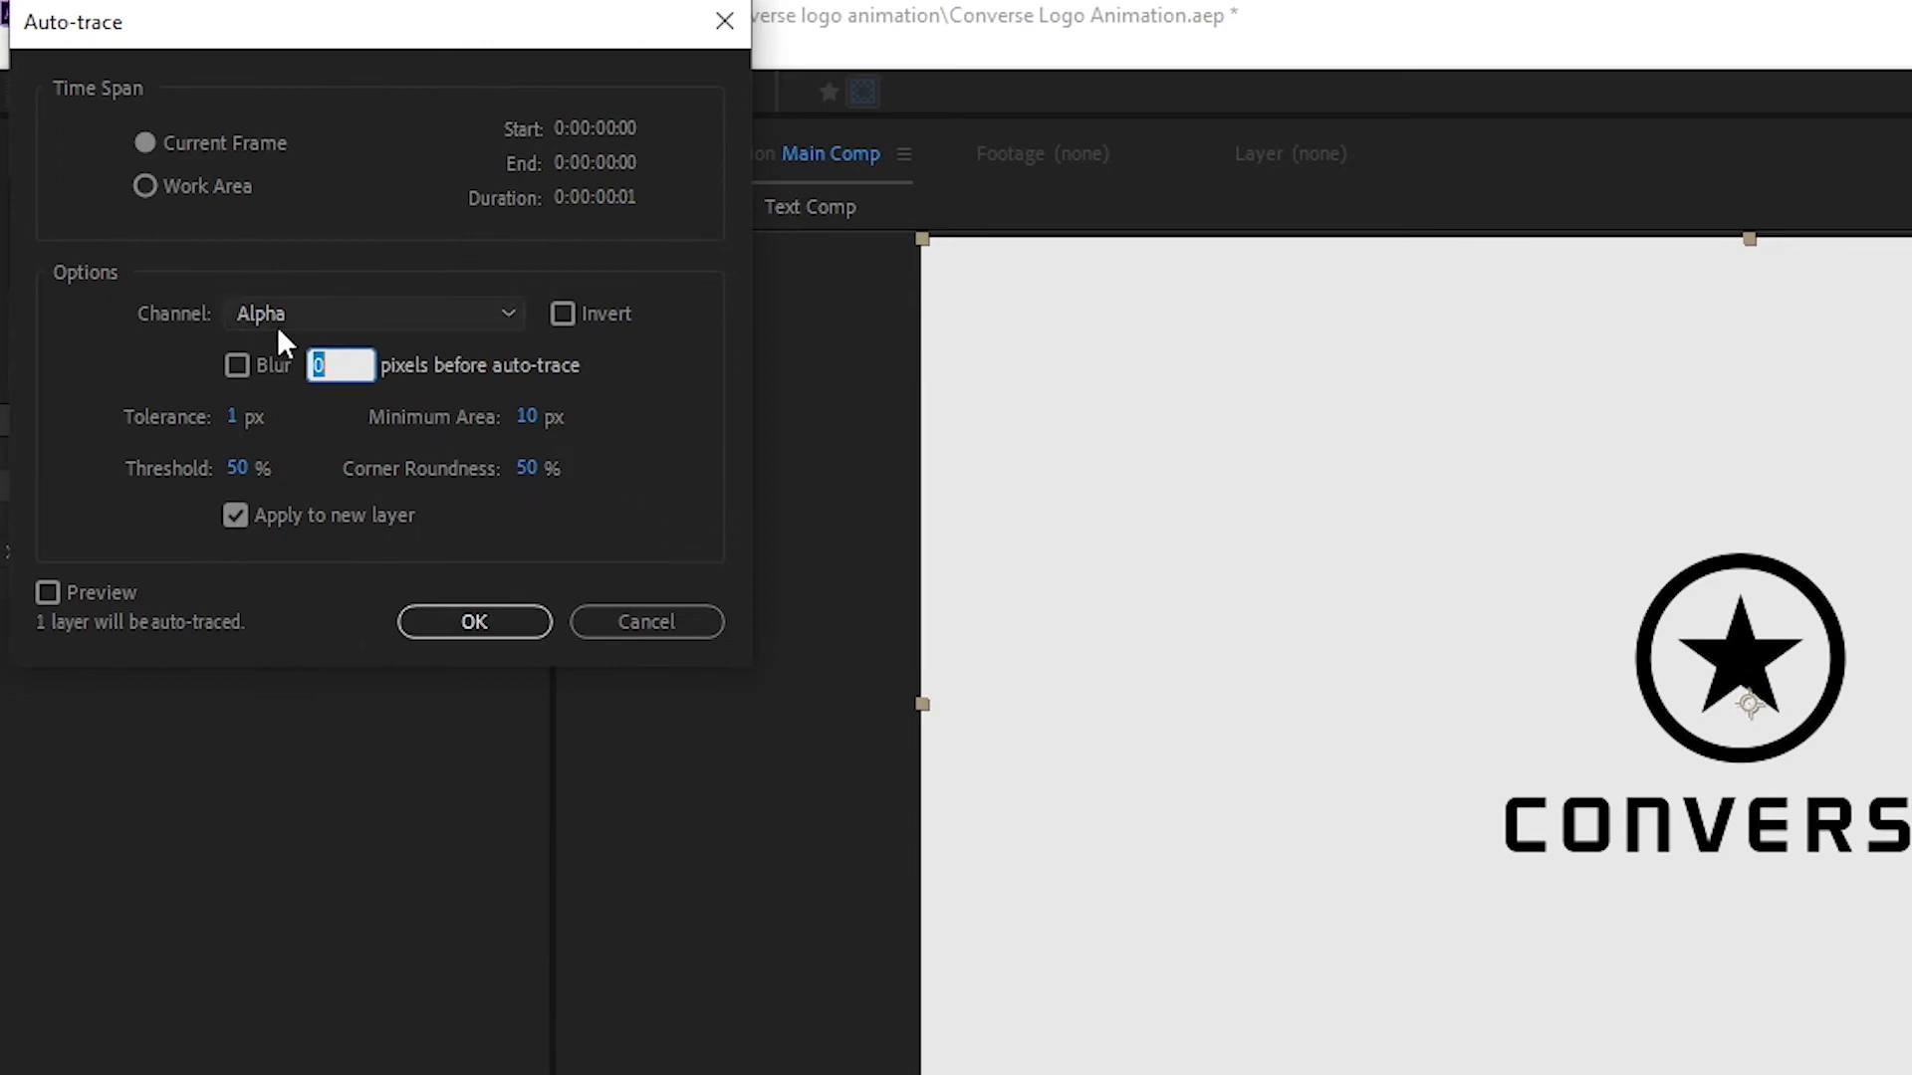
{"action": "left_click", "coordinate": [500, 623]}
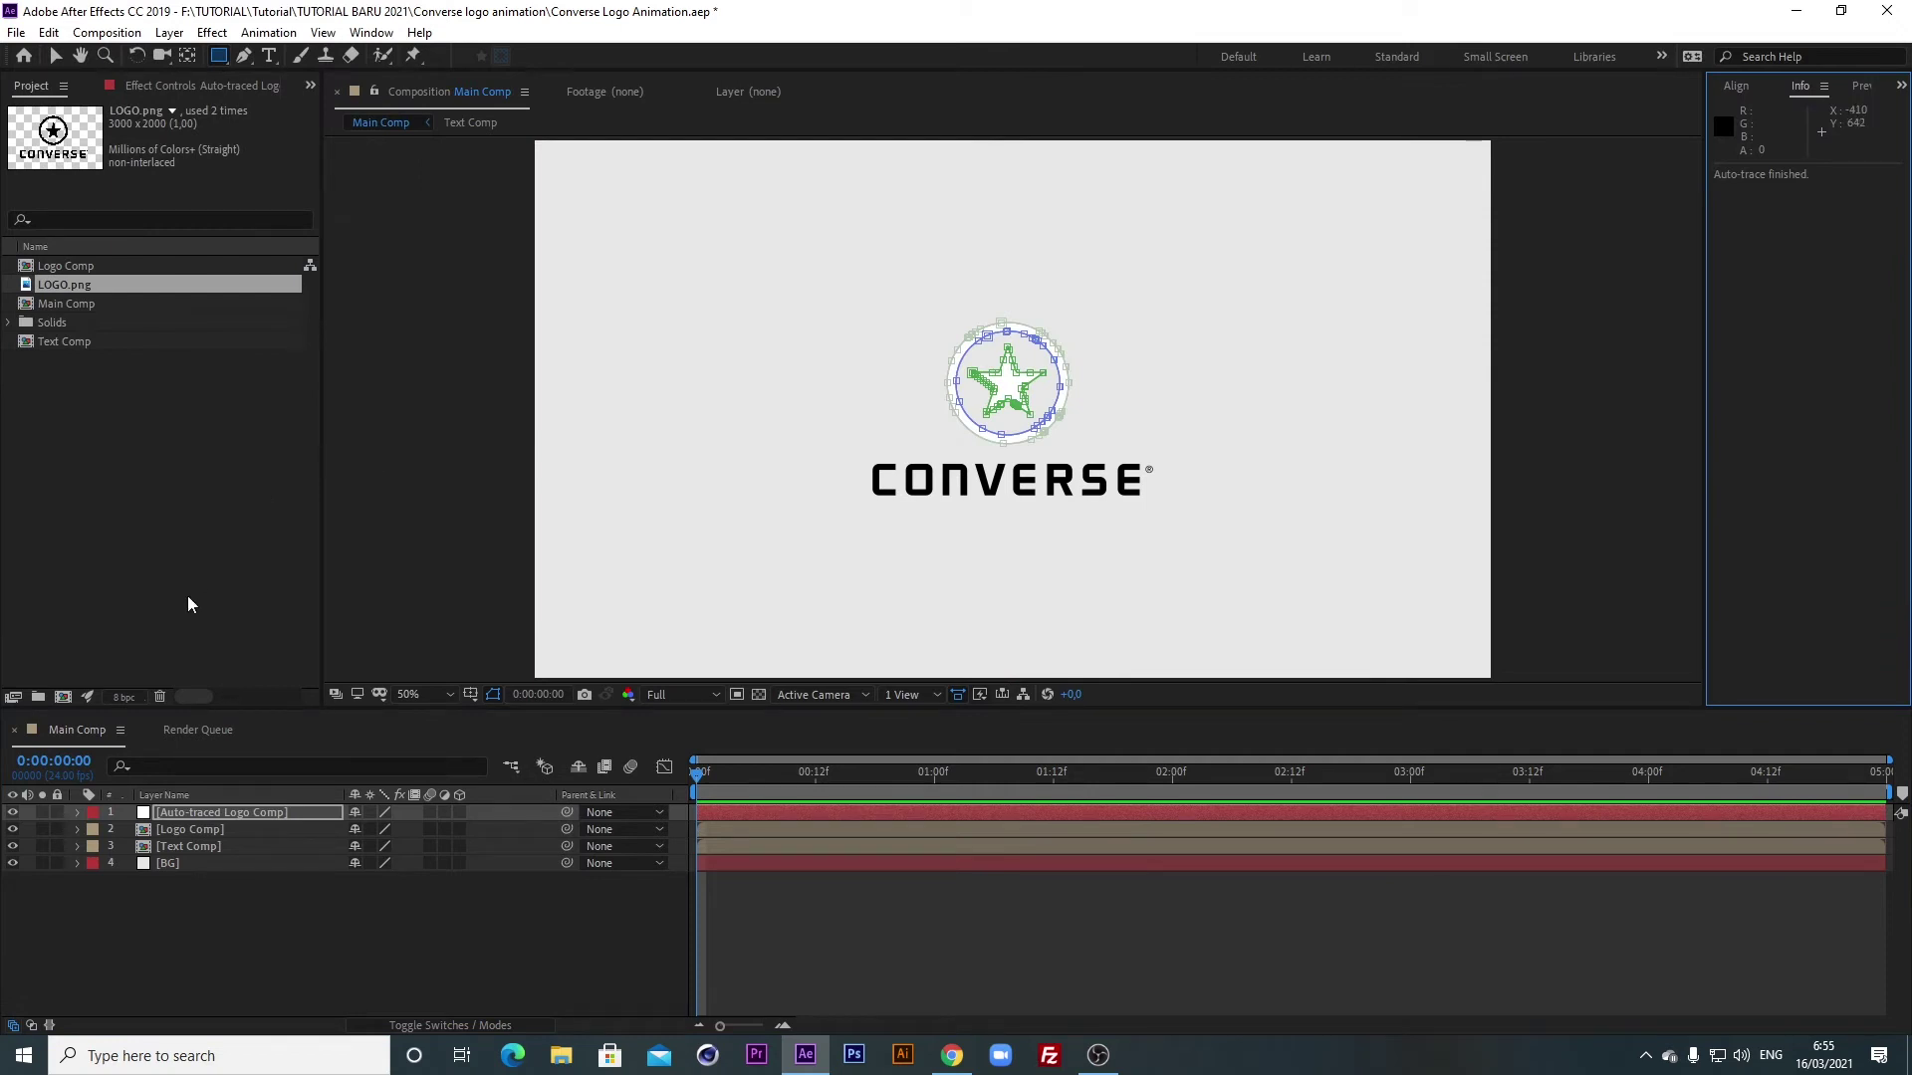
Find the Stroke effect under Generate and apply it to the Auto-traced Logo Comp layer.
{"action": "key", "text": "ctrl+5"}
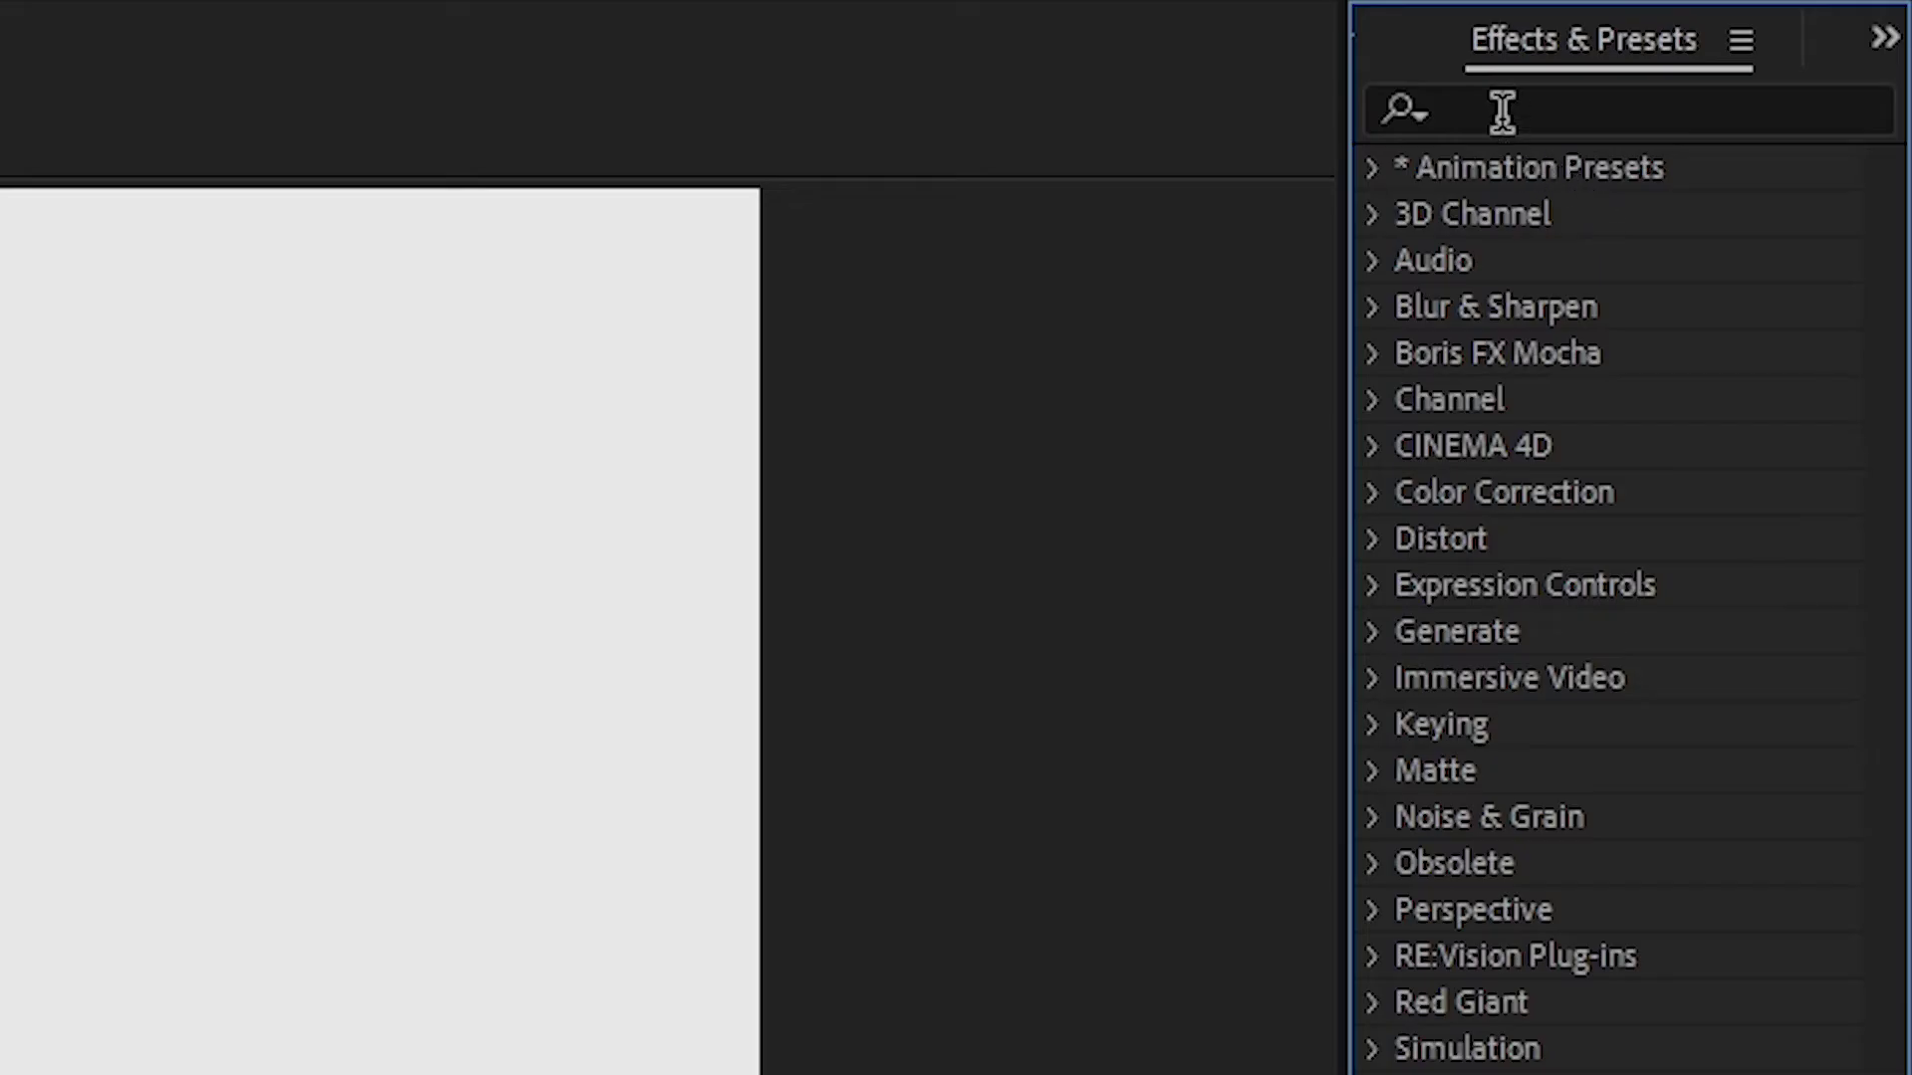
{"action": "left_click", "coordinate": [1503, 111]}
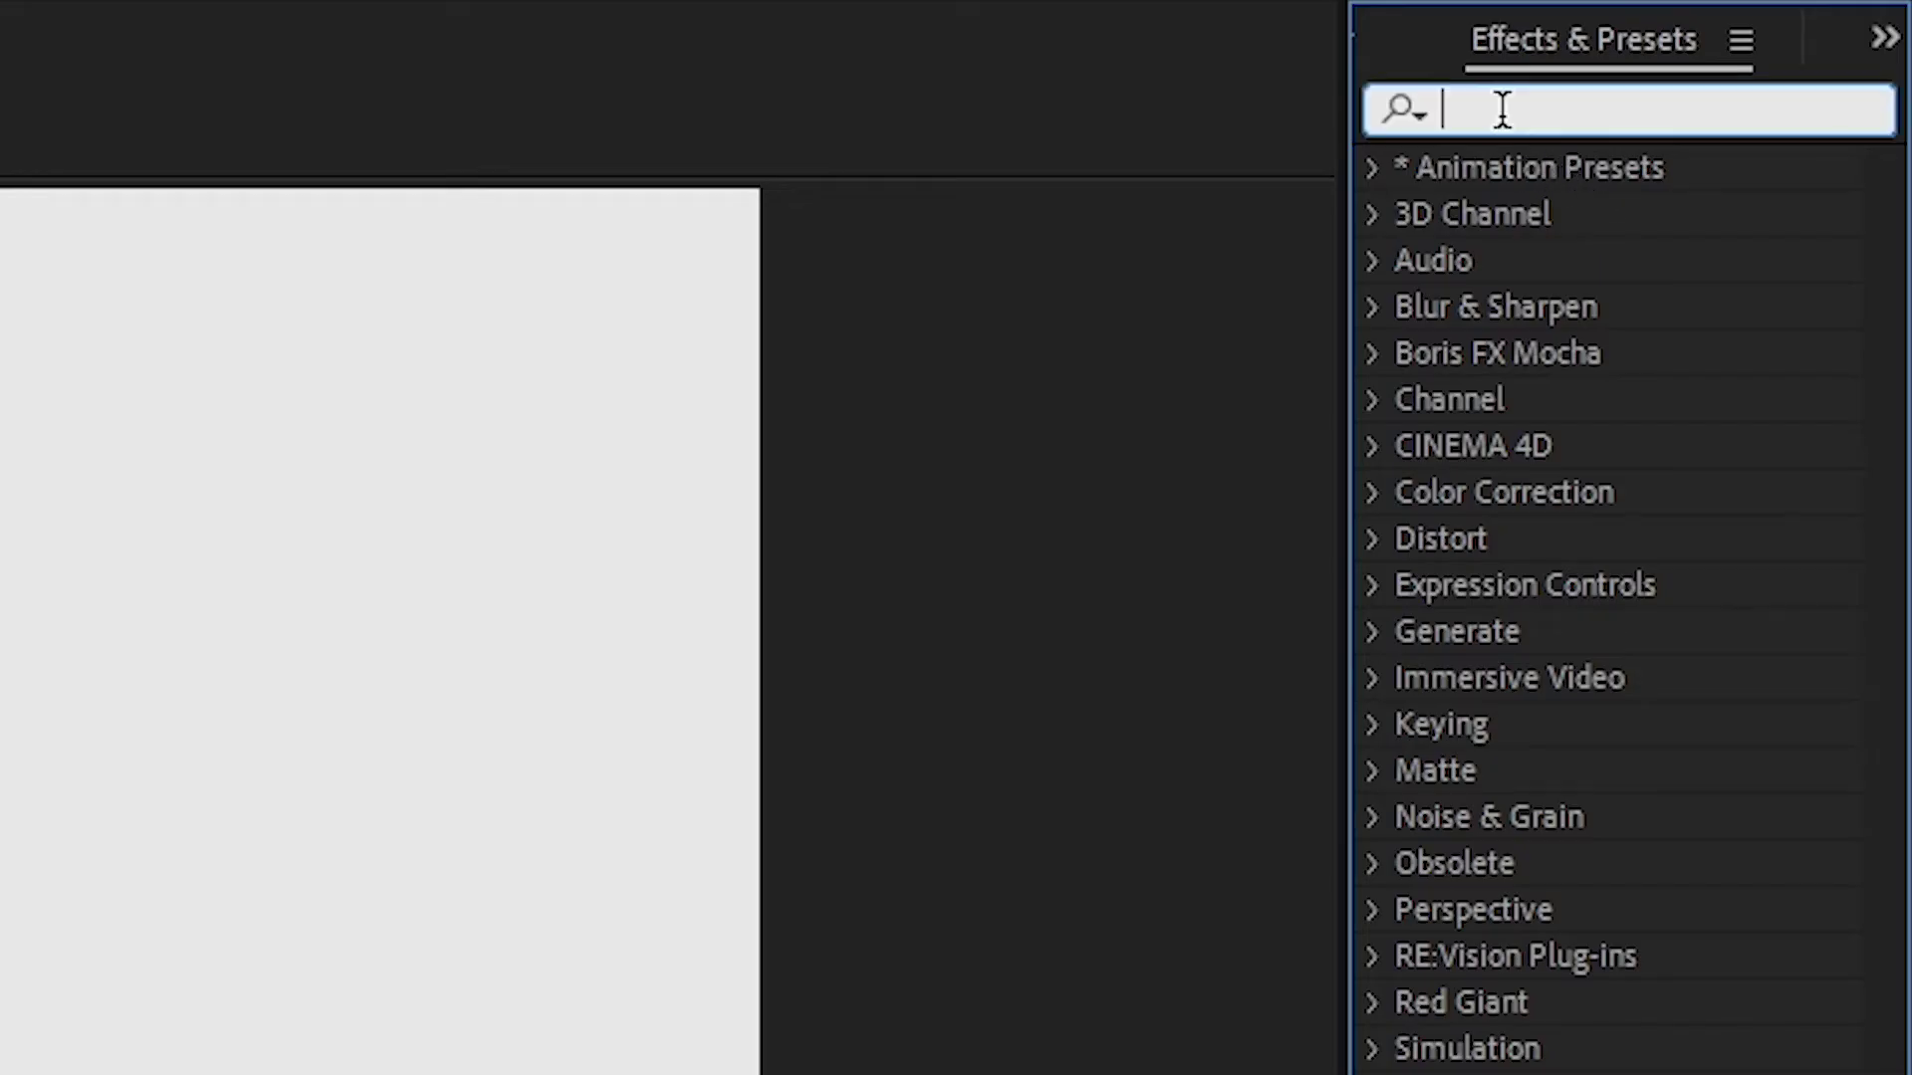
{"action": "type", "text": "stroke"}
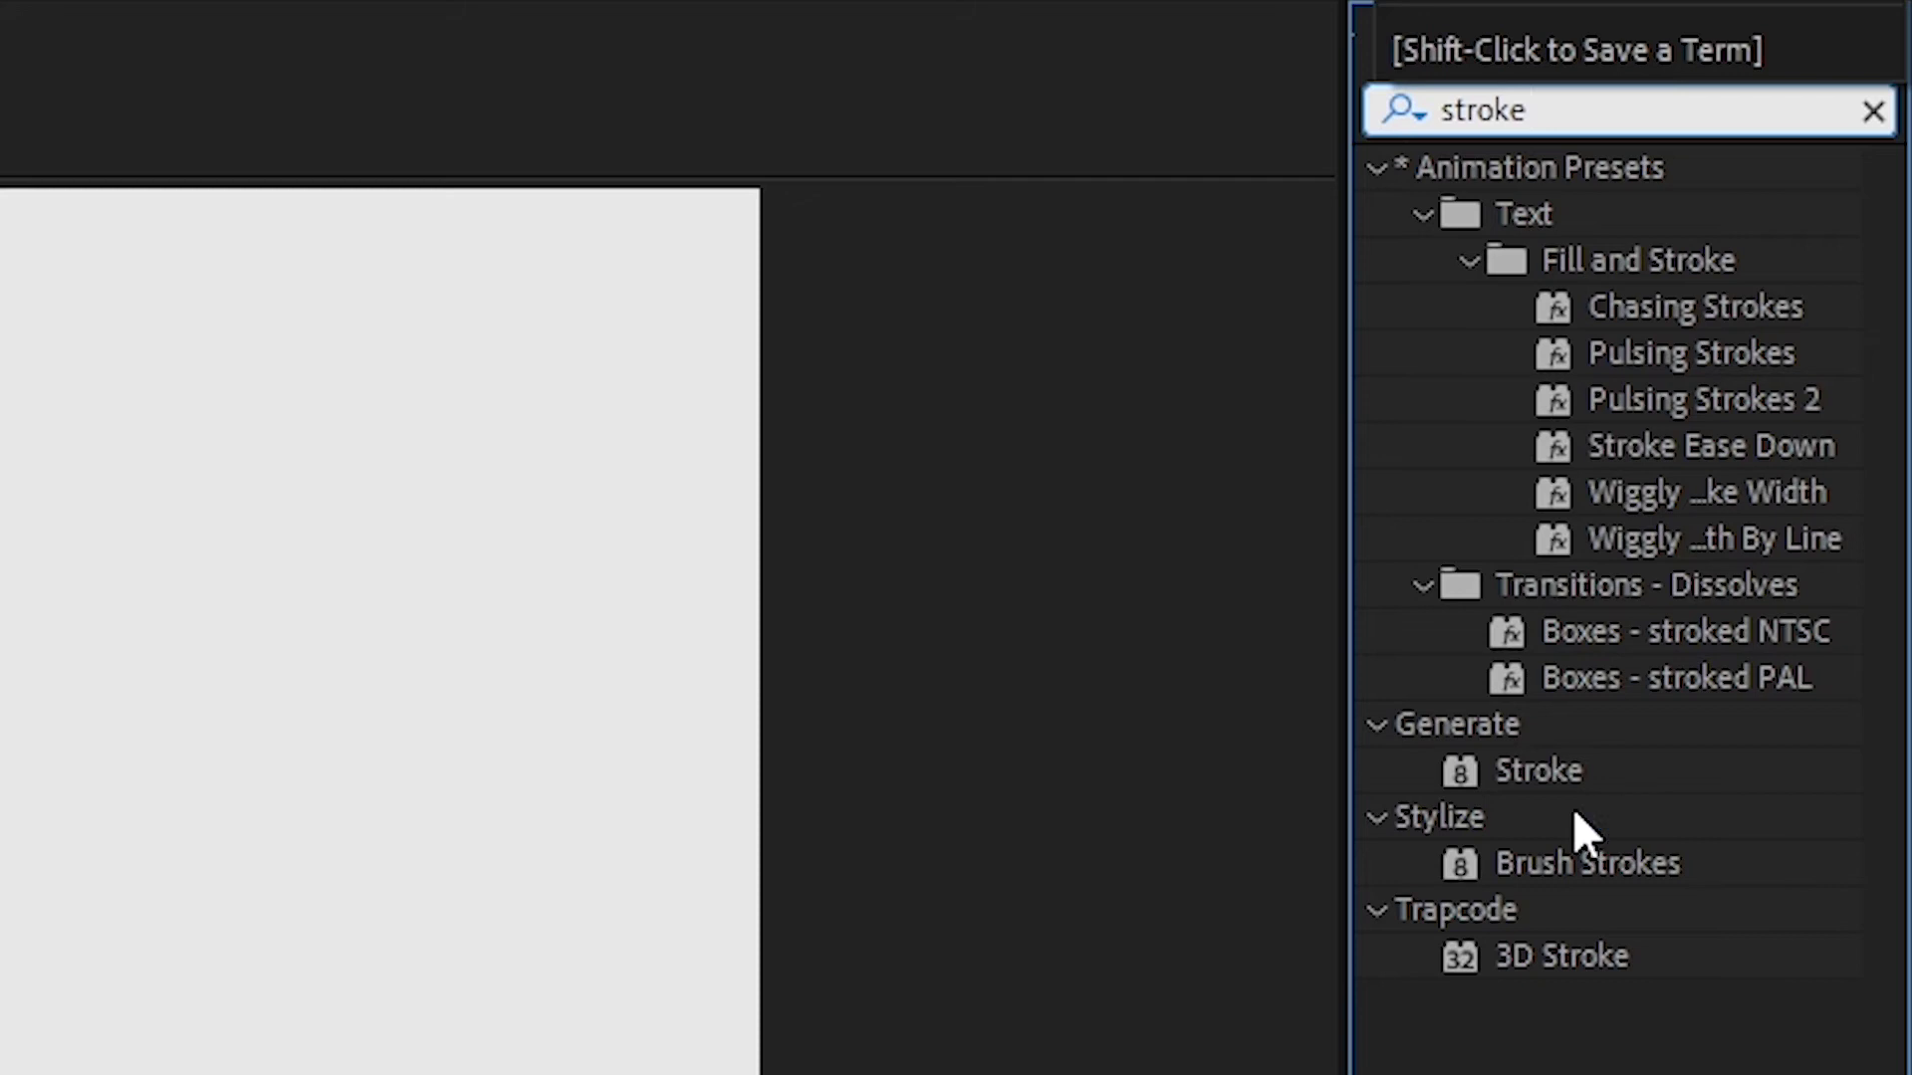
{"action": "left_click", "coordinate": [1539, 773]}
{"action": "mouse_move", "coordinate": [1551, 771]}
{"action": "left_mouse_down"}
{"action": "mouse_move", "coordinate": [1335, 828]}
{"action": "mouse_move", "coordinate": [312, 813]}
{"action": "left_mouse_up"}
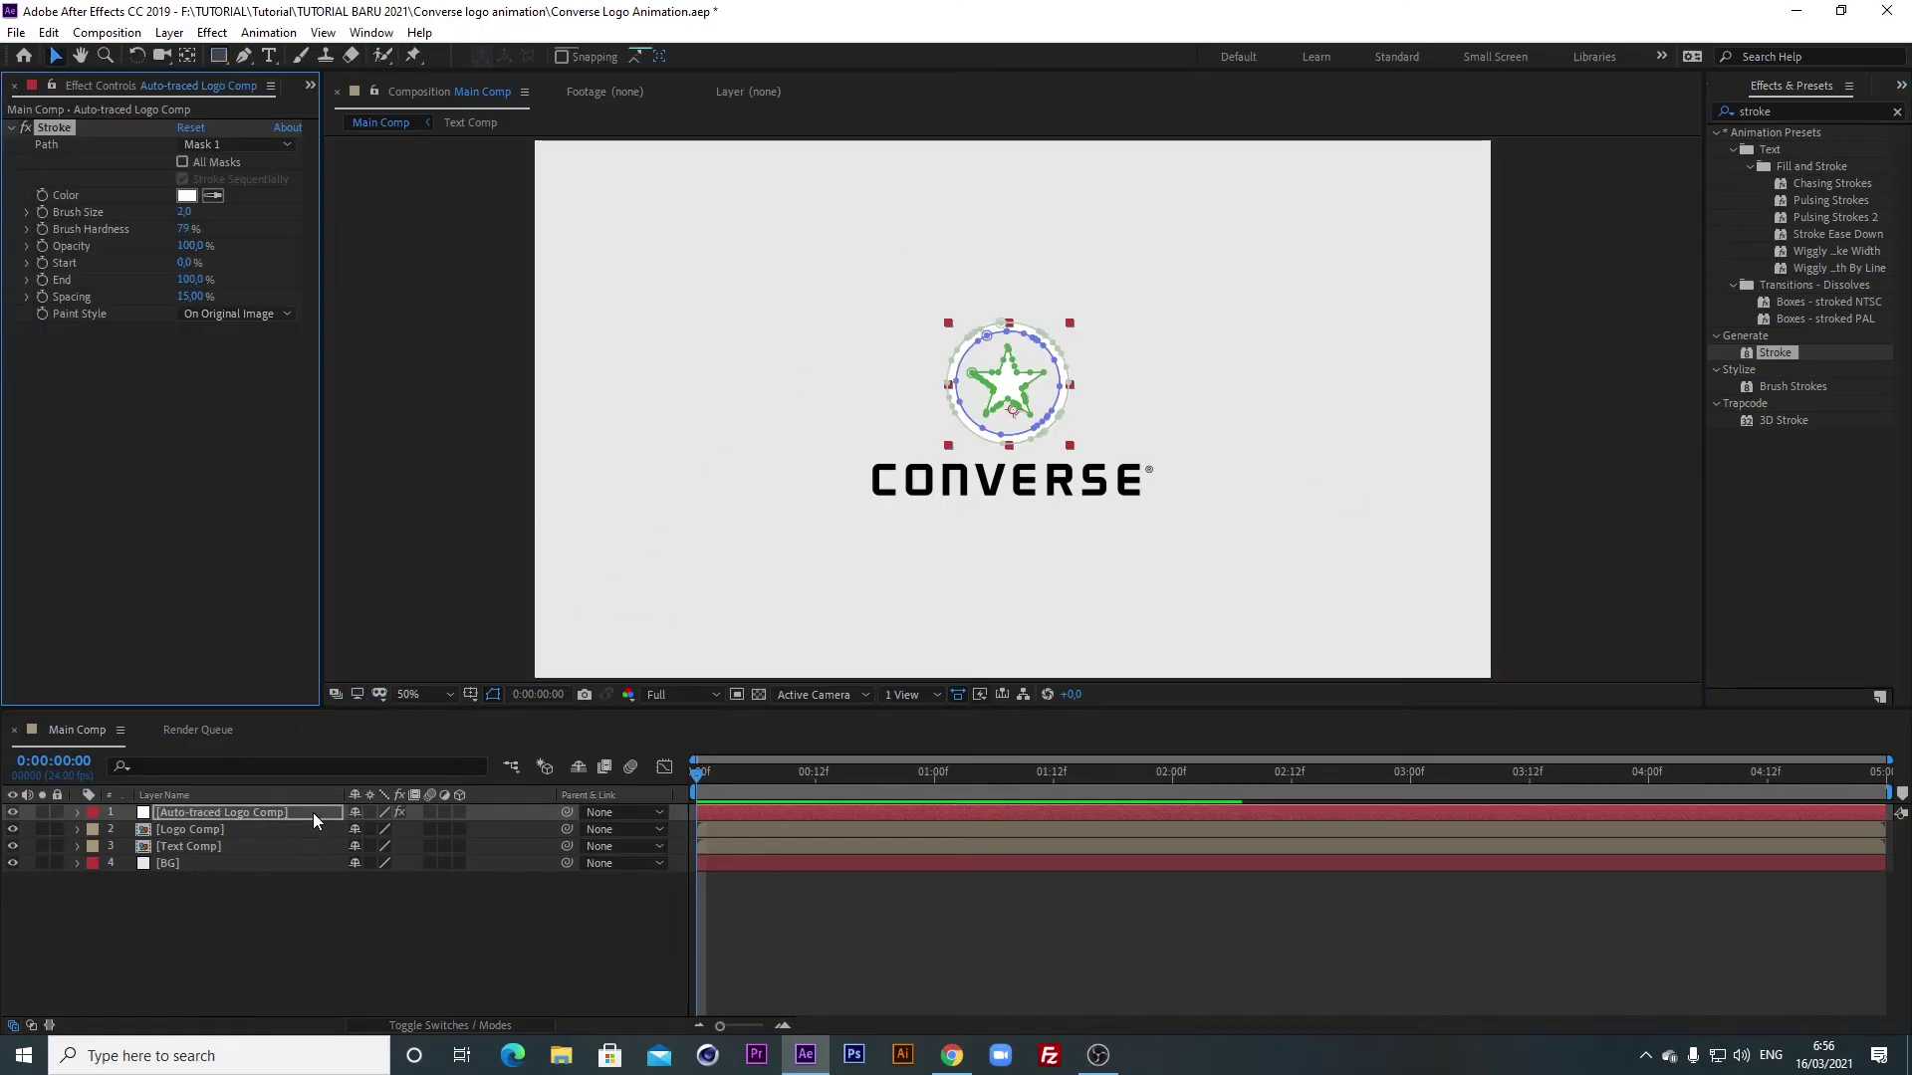
{"action": "key", "text": "v"}
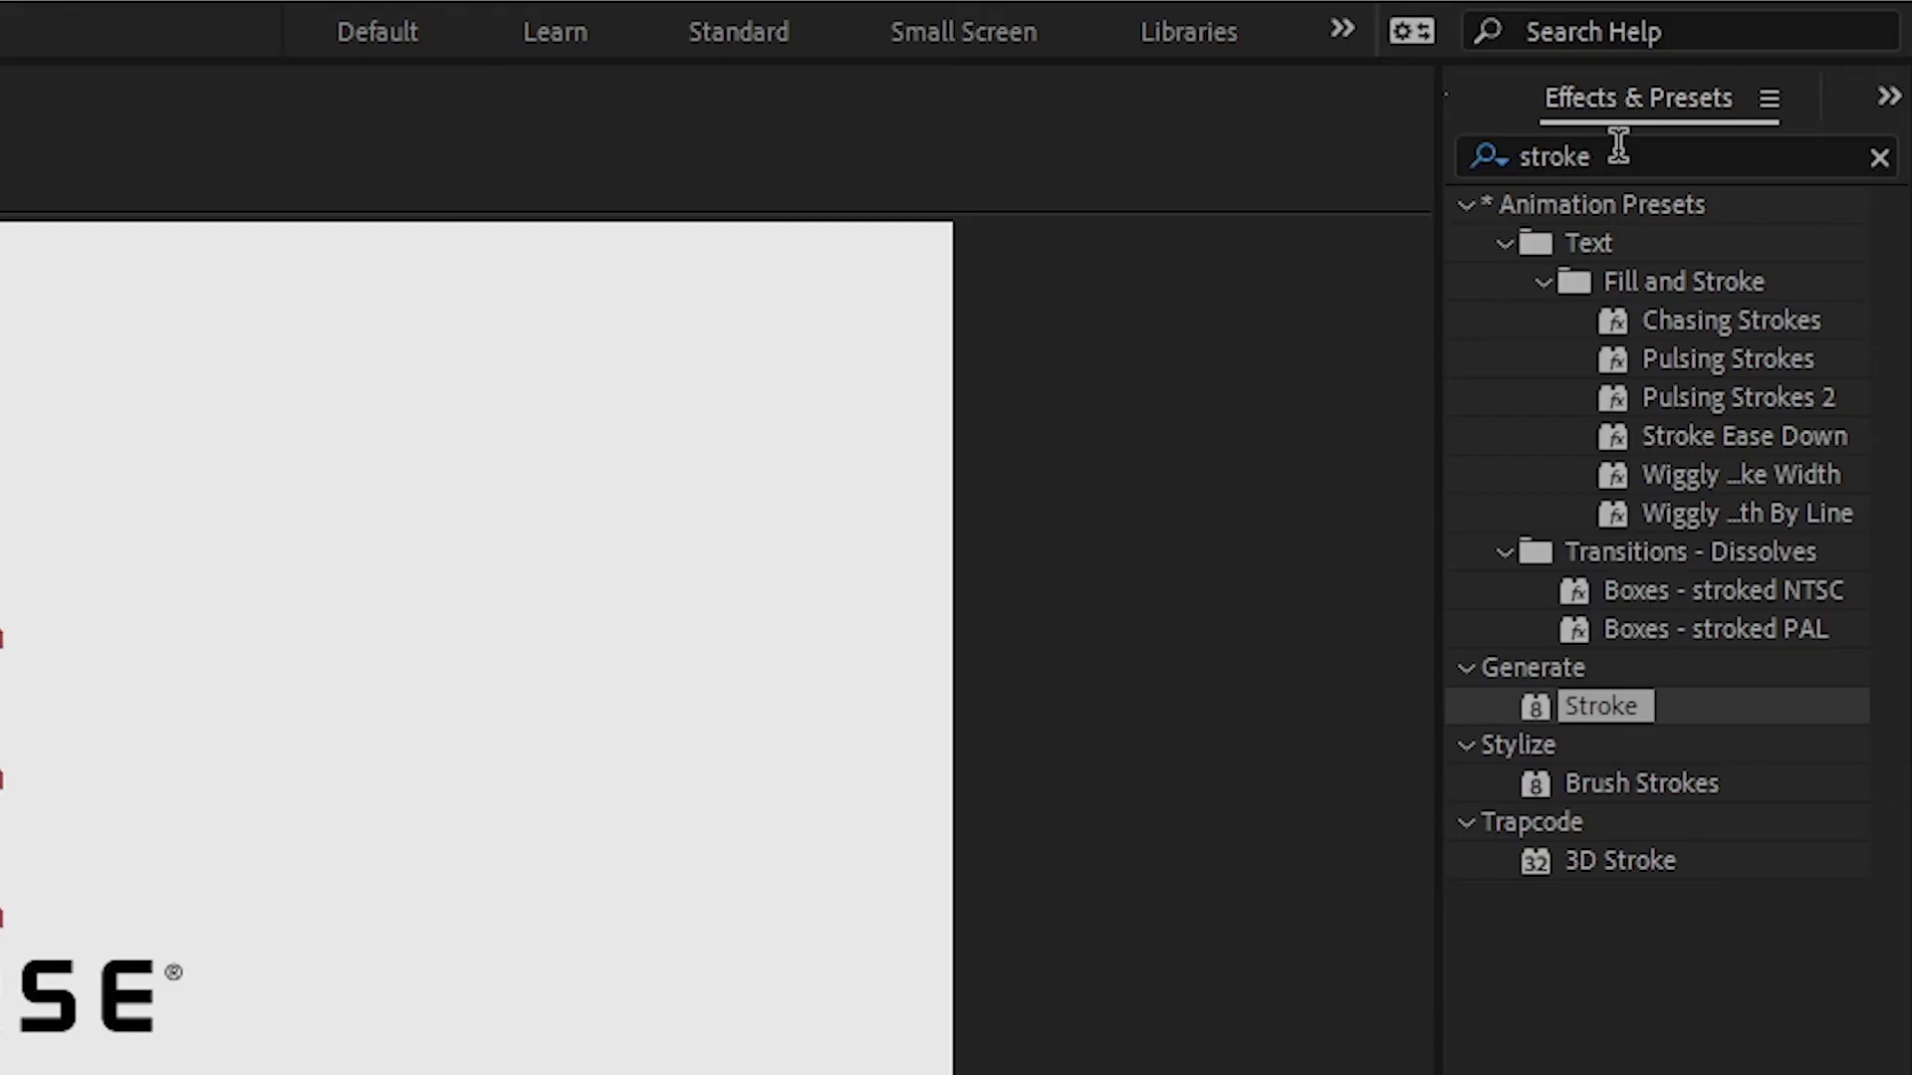
Find the Fill effect under Generate and add it to the Auto-traced Logo Comp layer.
{"action": "left_click", "coordinate": [1783, 111]}
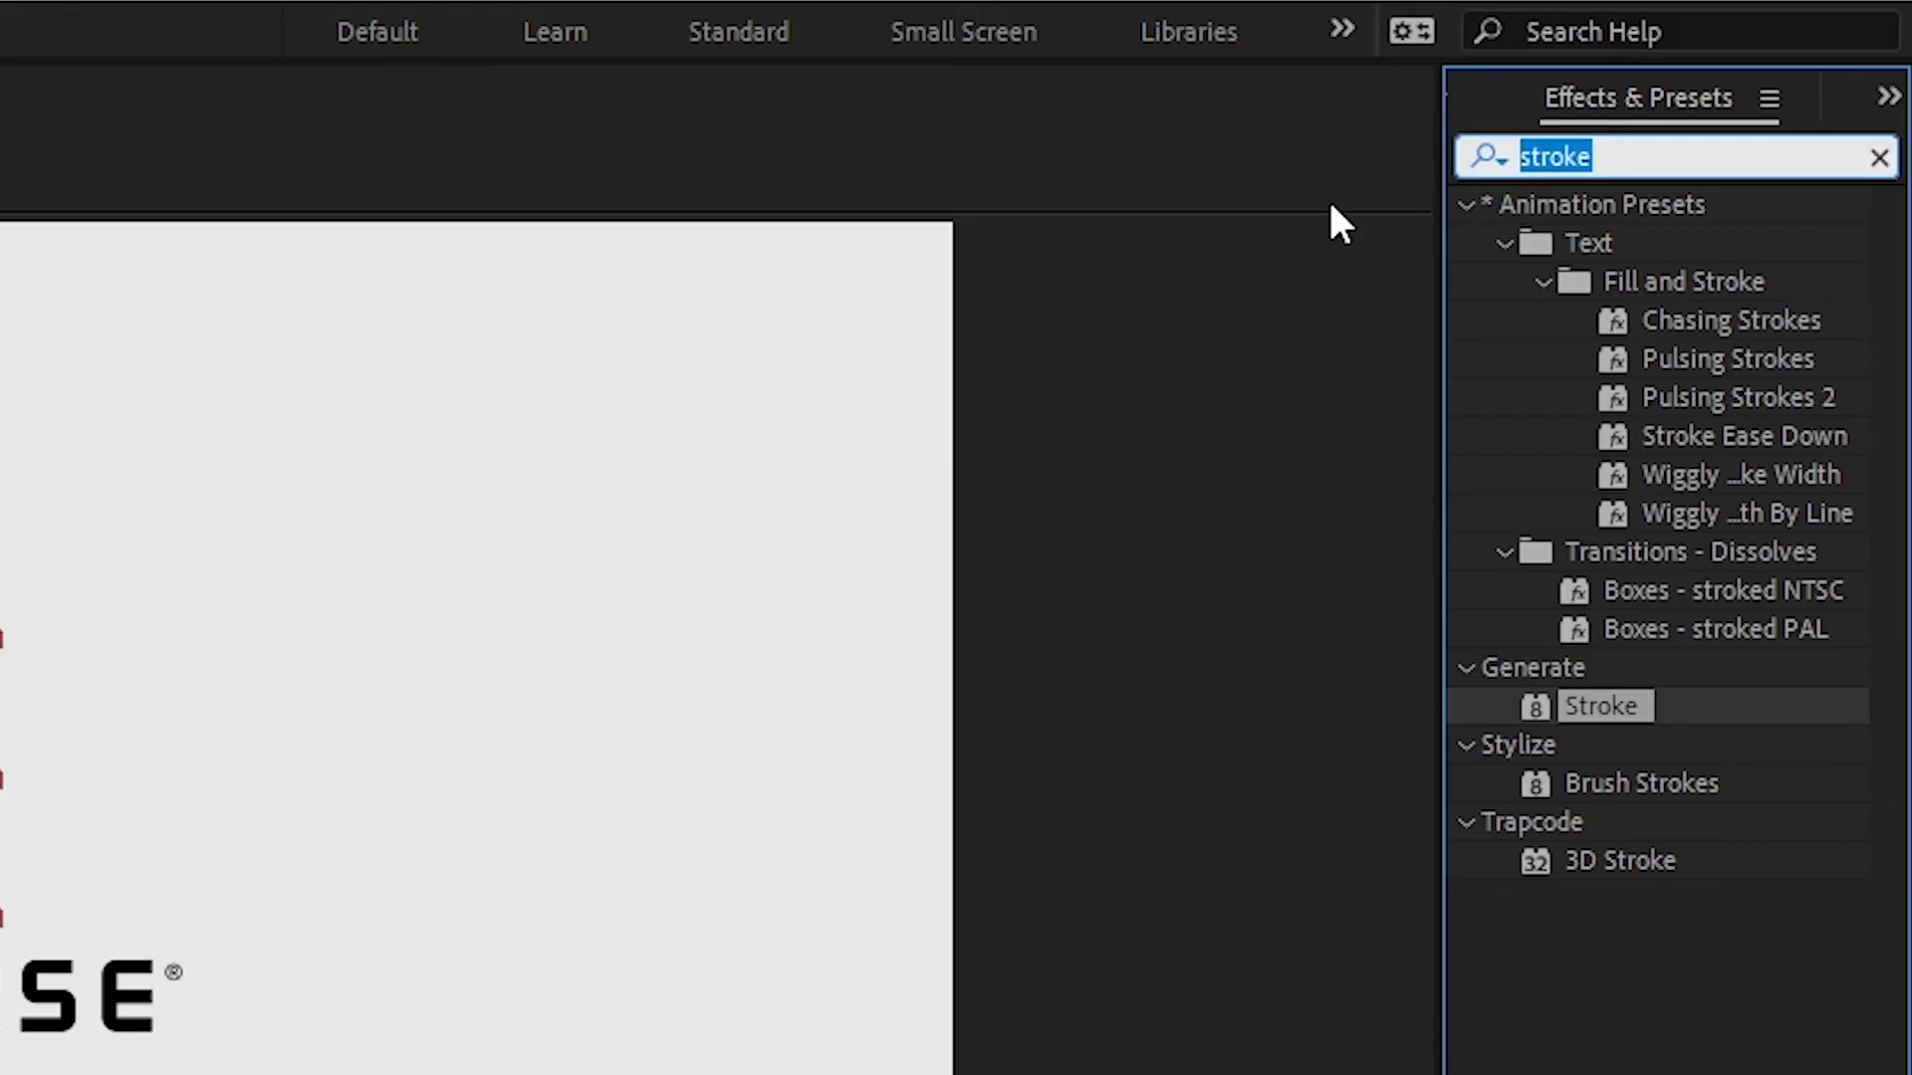
{"action": "type", "text": "fill"}
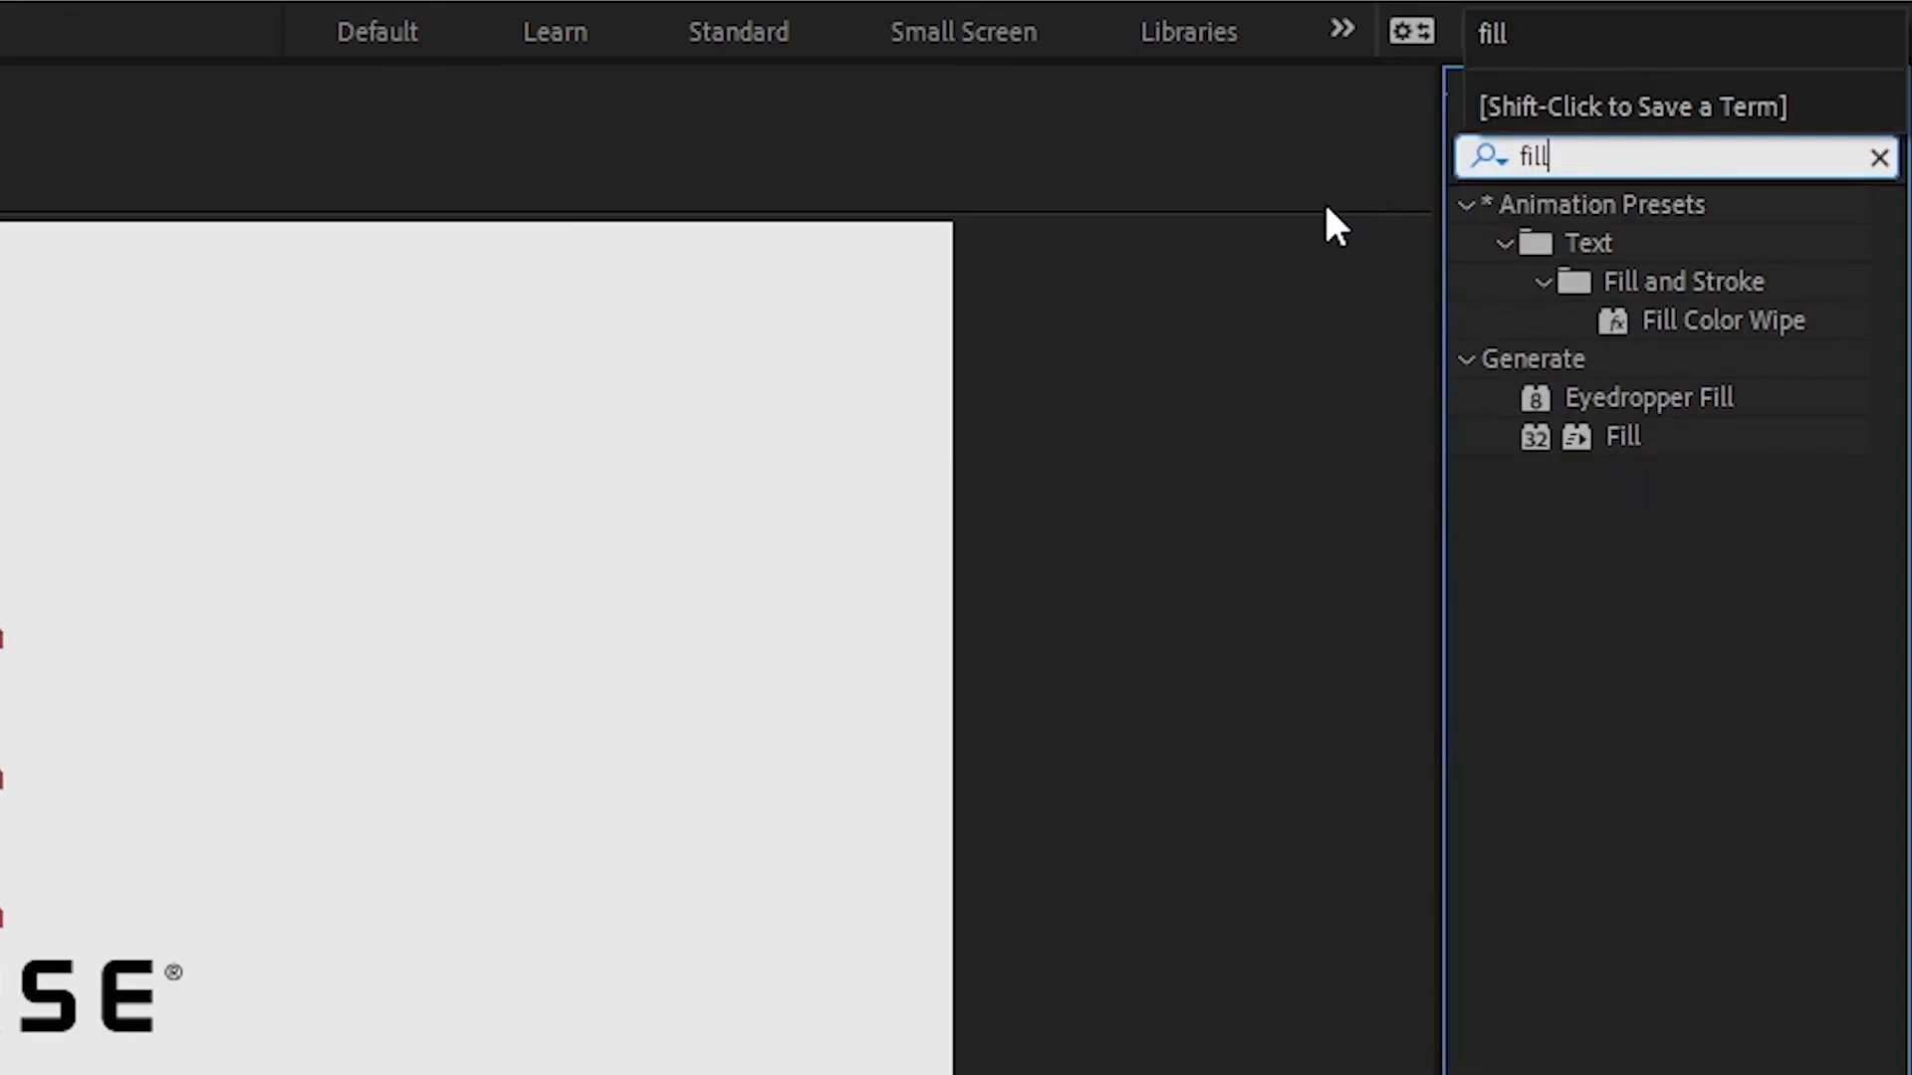
{"action": "left_click", "coordinate": [1633, 438]}
{"action": "left_click_drag", "start_coordinate": [1629, 438], "coordinate": [0, 1074]}
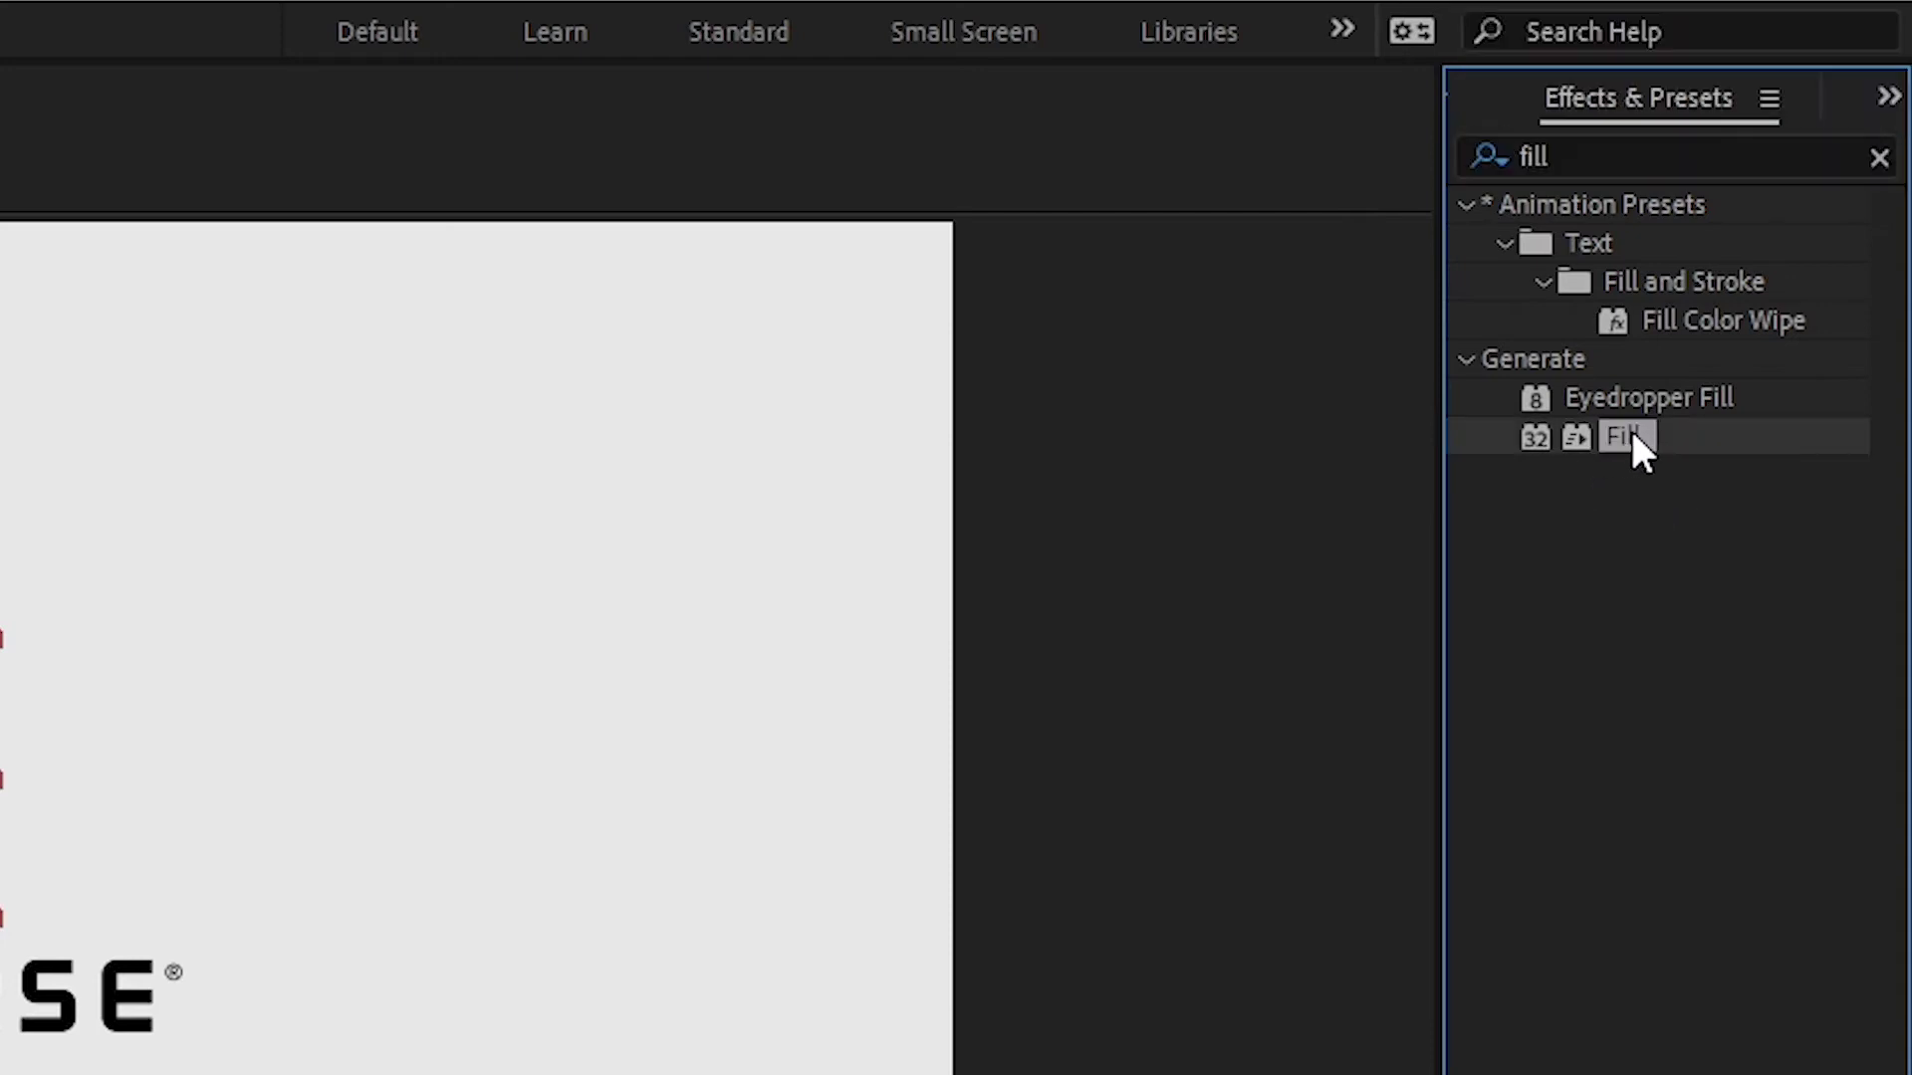
{"action": "mouse_move", "coordinate": [205, 701]}
{"action": "left_mouse_down"}
{"action": "mouse_move", "coordinate": [229, 823]}
{"action": "mouse_move", "coordinate": [247, 810]}
{"action": "left_mouse_up"}
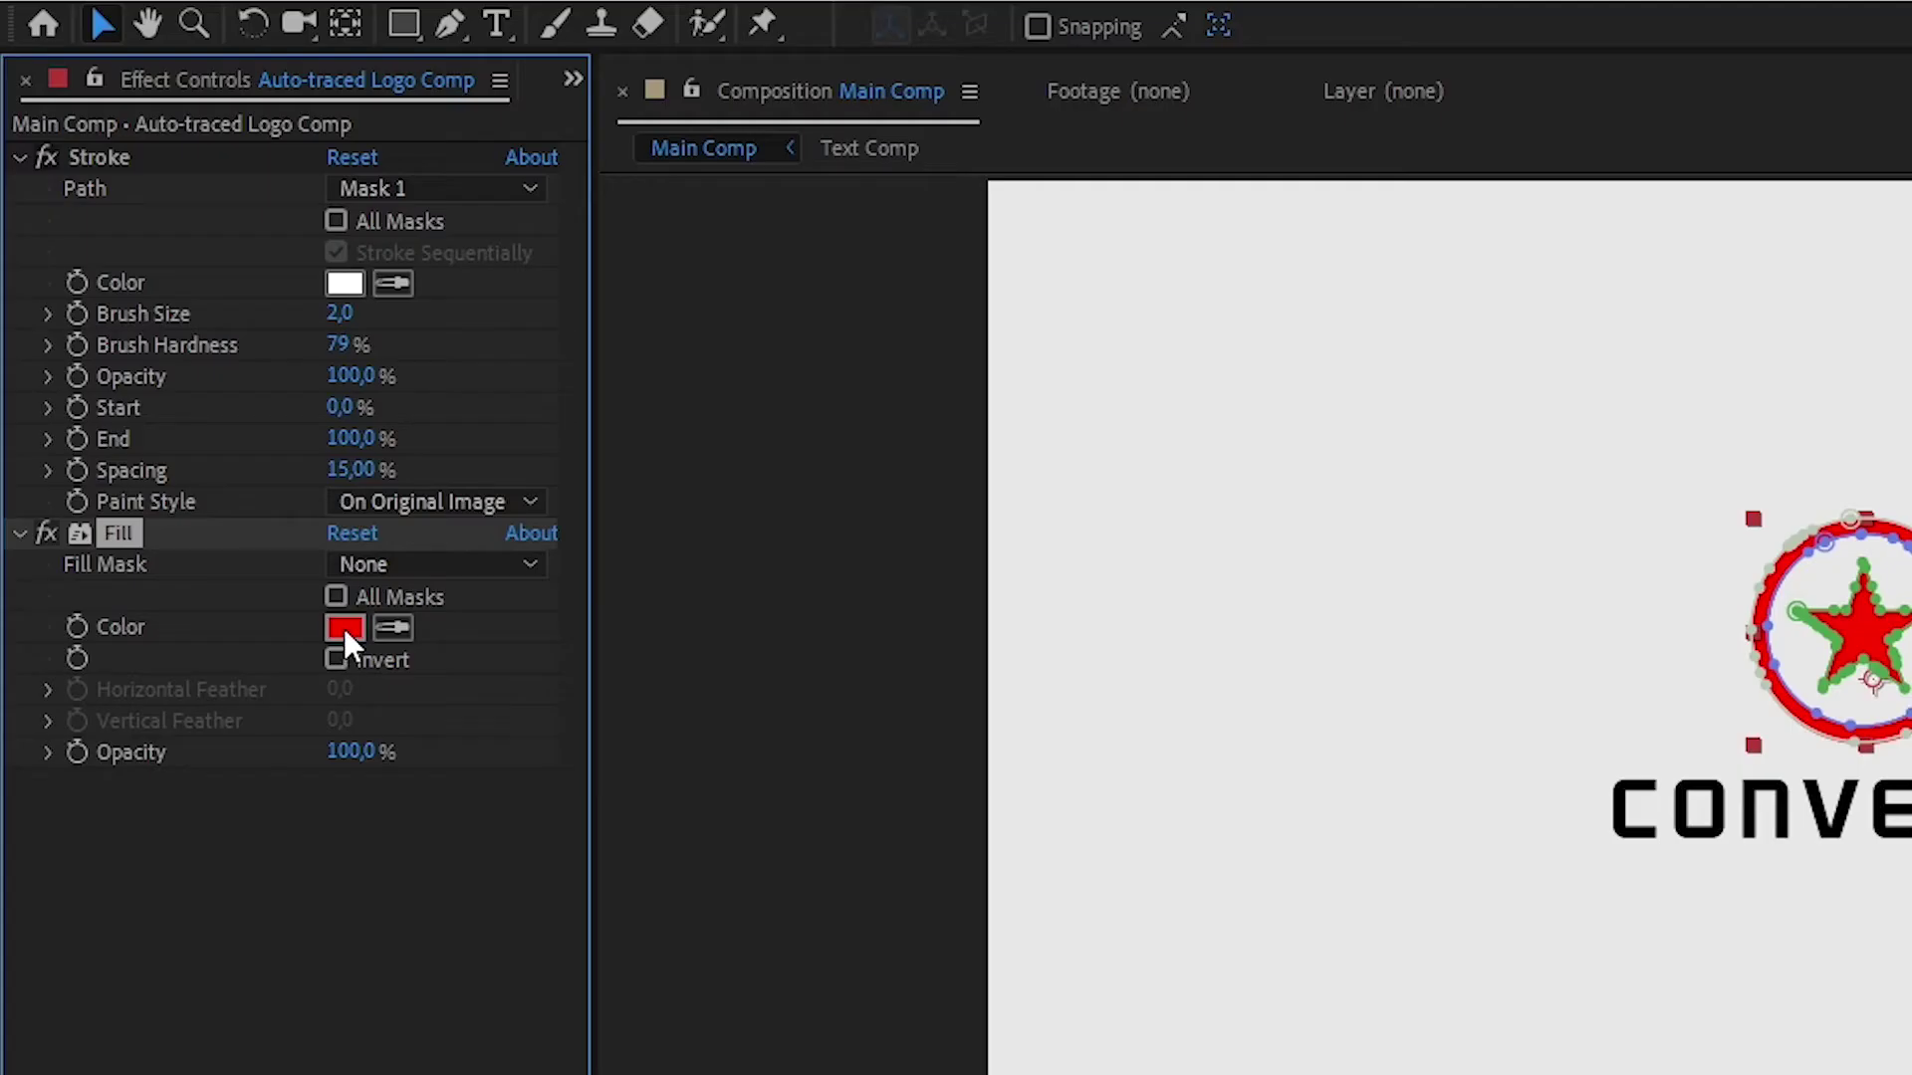
Set the Fill effect's color to near-black 050505 and hide the Logo Comp and Text Comp layers.
{"action": "left_click", "coordinate": [187, 381]}
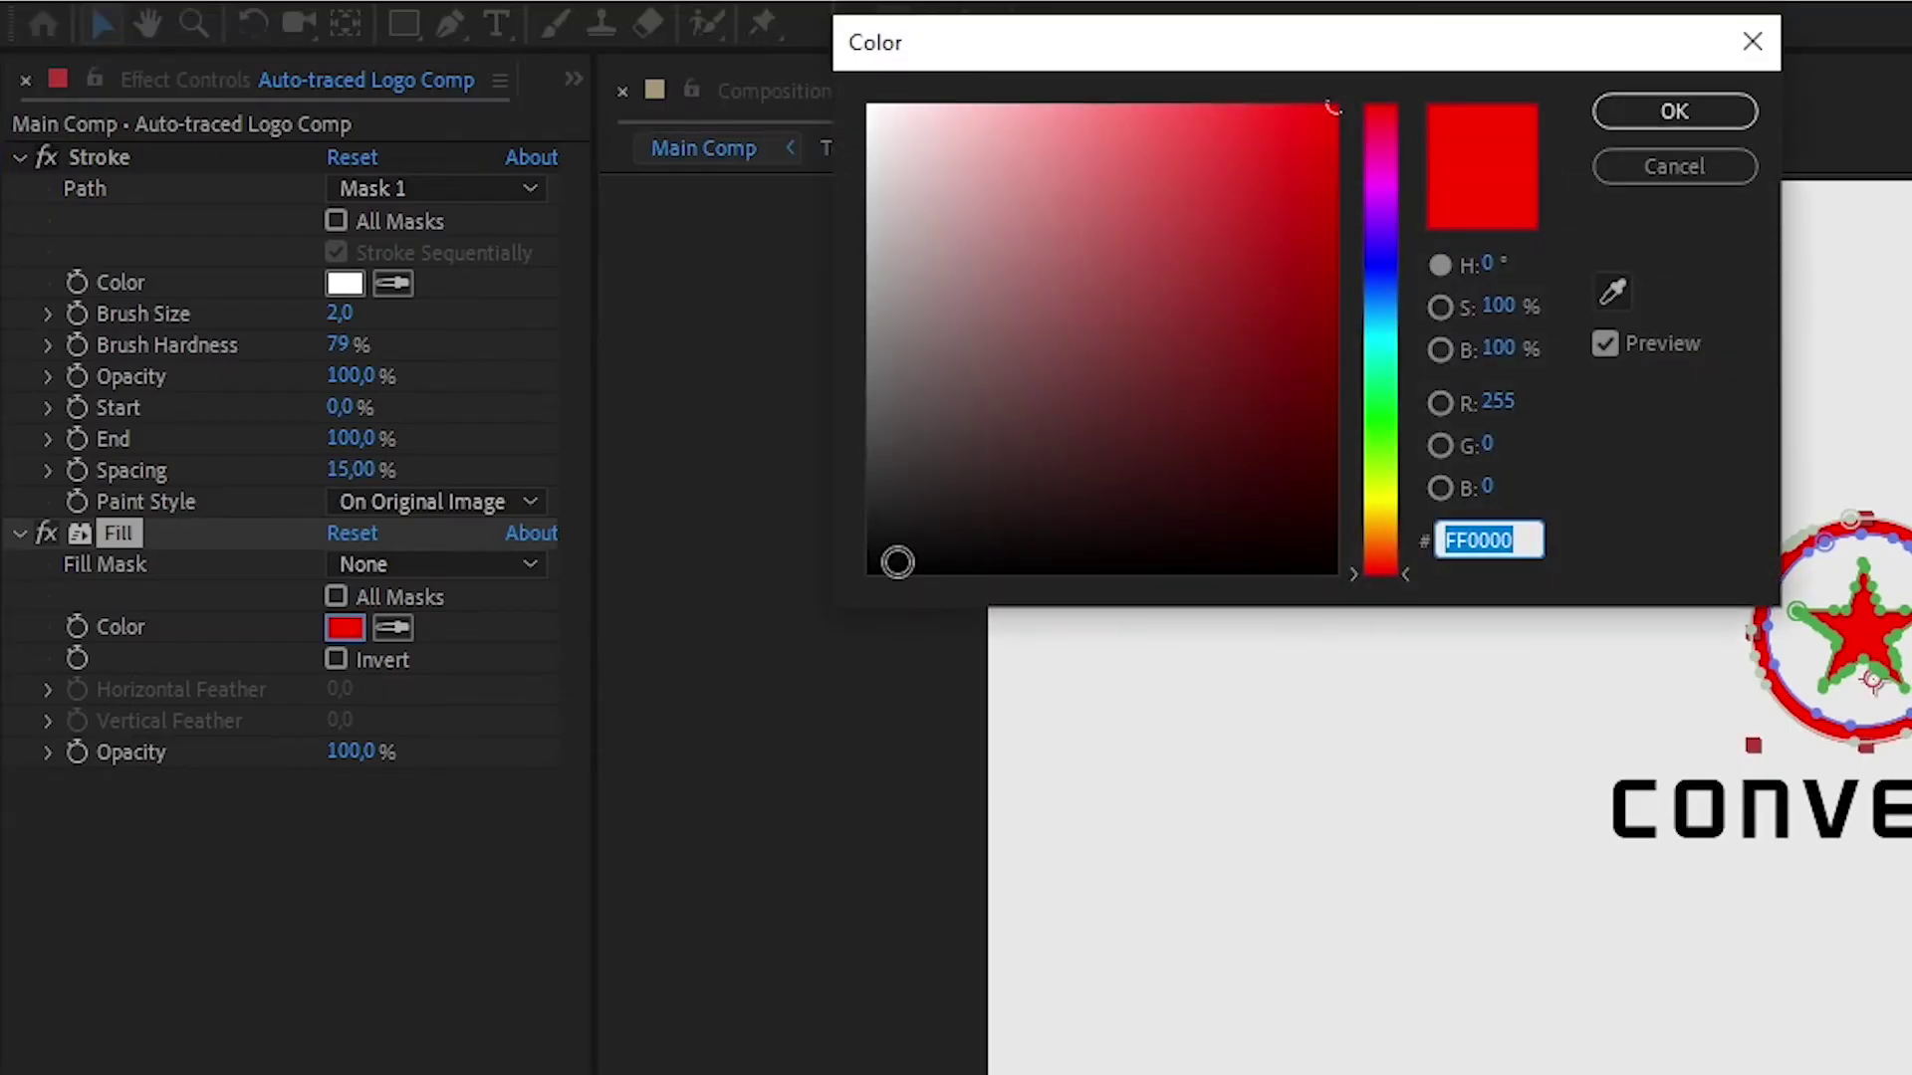
{"action": "left_click", "coordinate": [879, 564]}
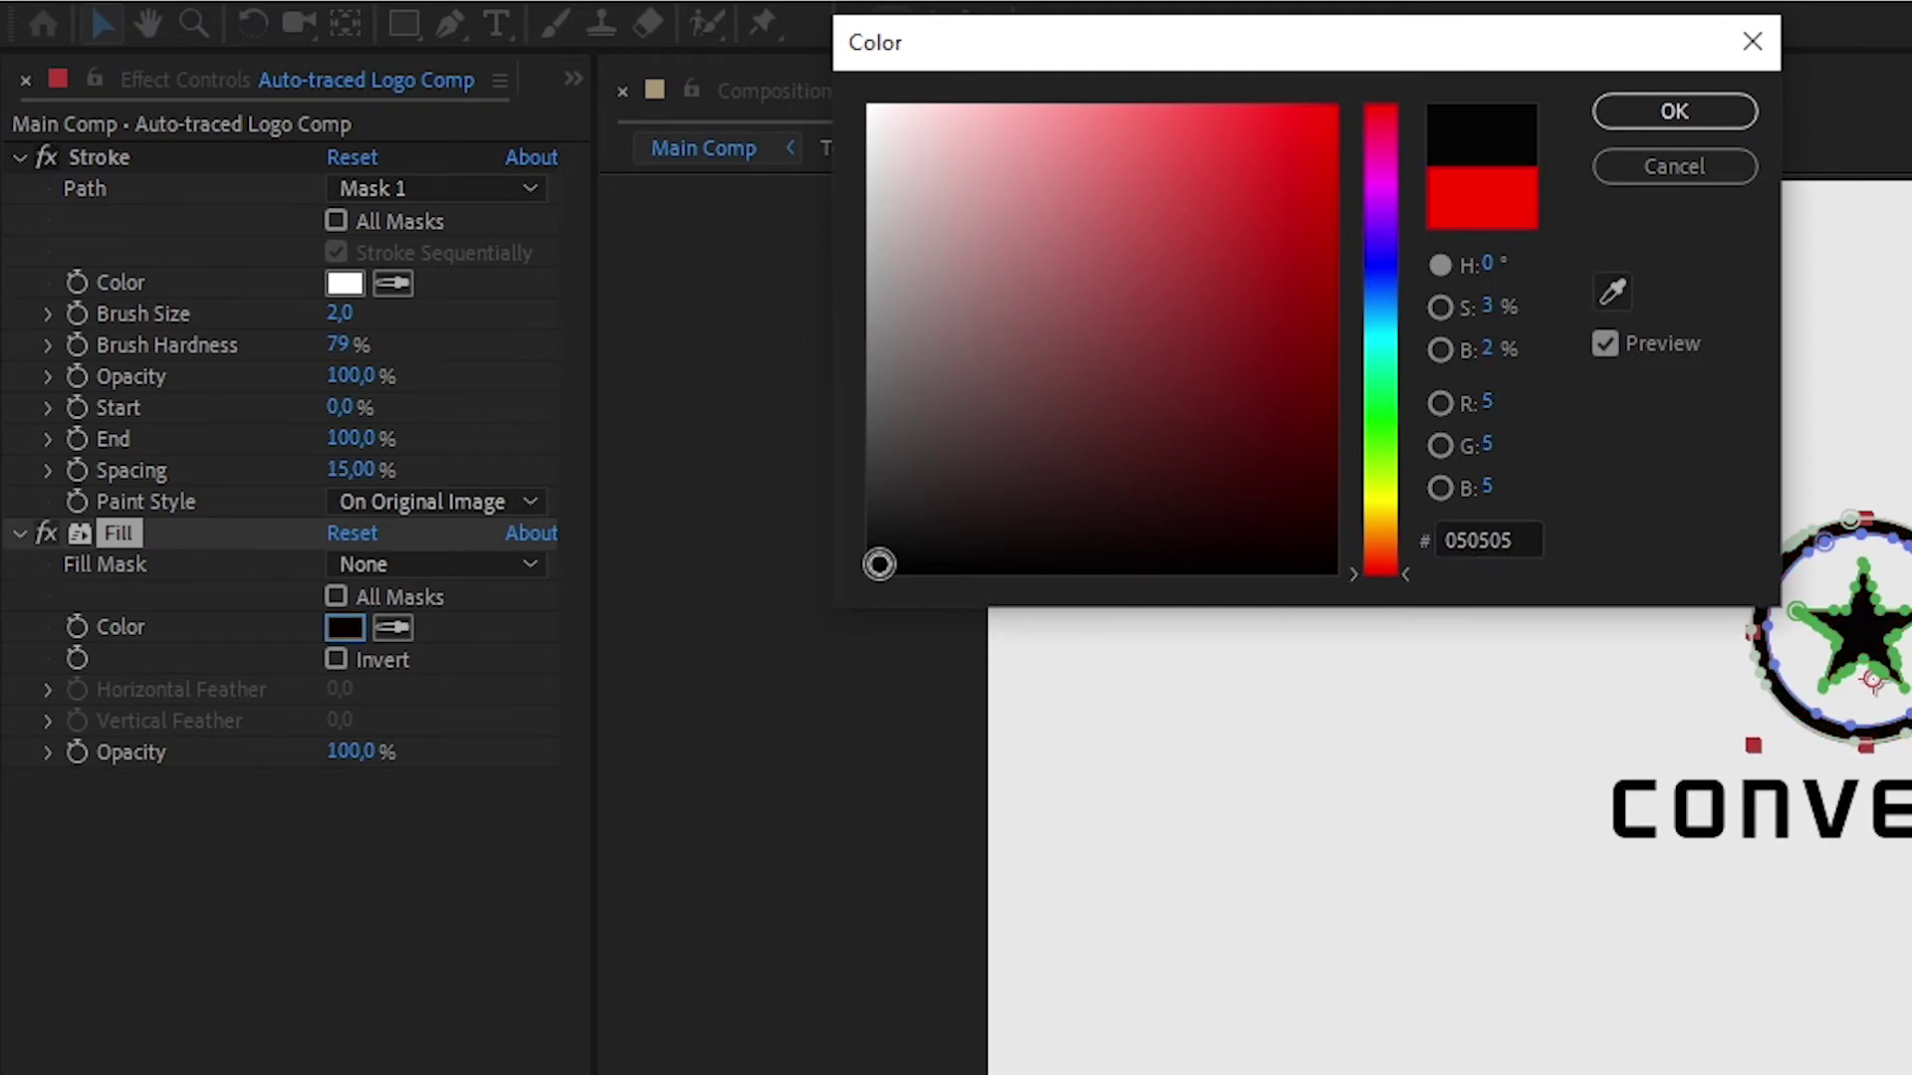
{"action": "left_click", "coordinate": [1721, 114]}
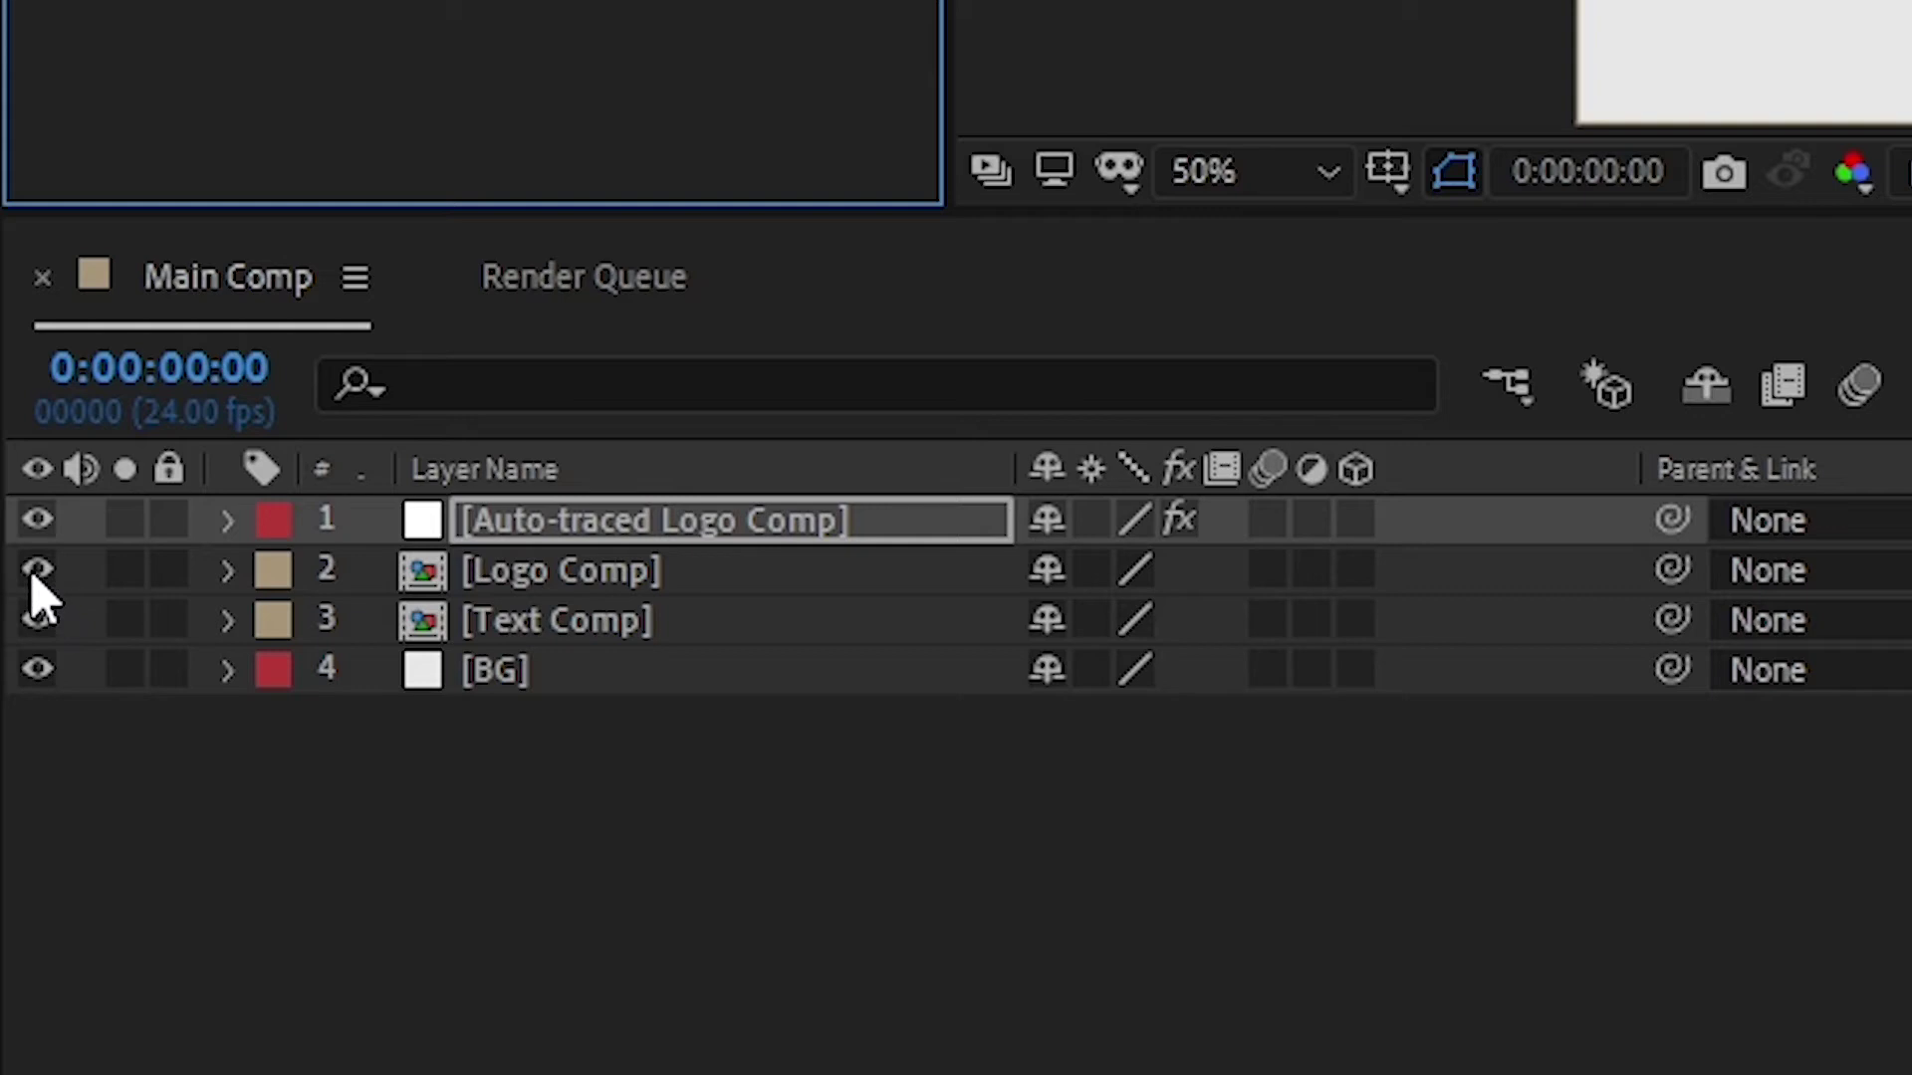
{"action": "left_click", "coordinate": [37, 570]}
{"action": "left_click", "coordinate": [37, 620]}
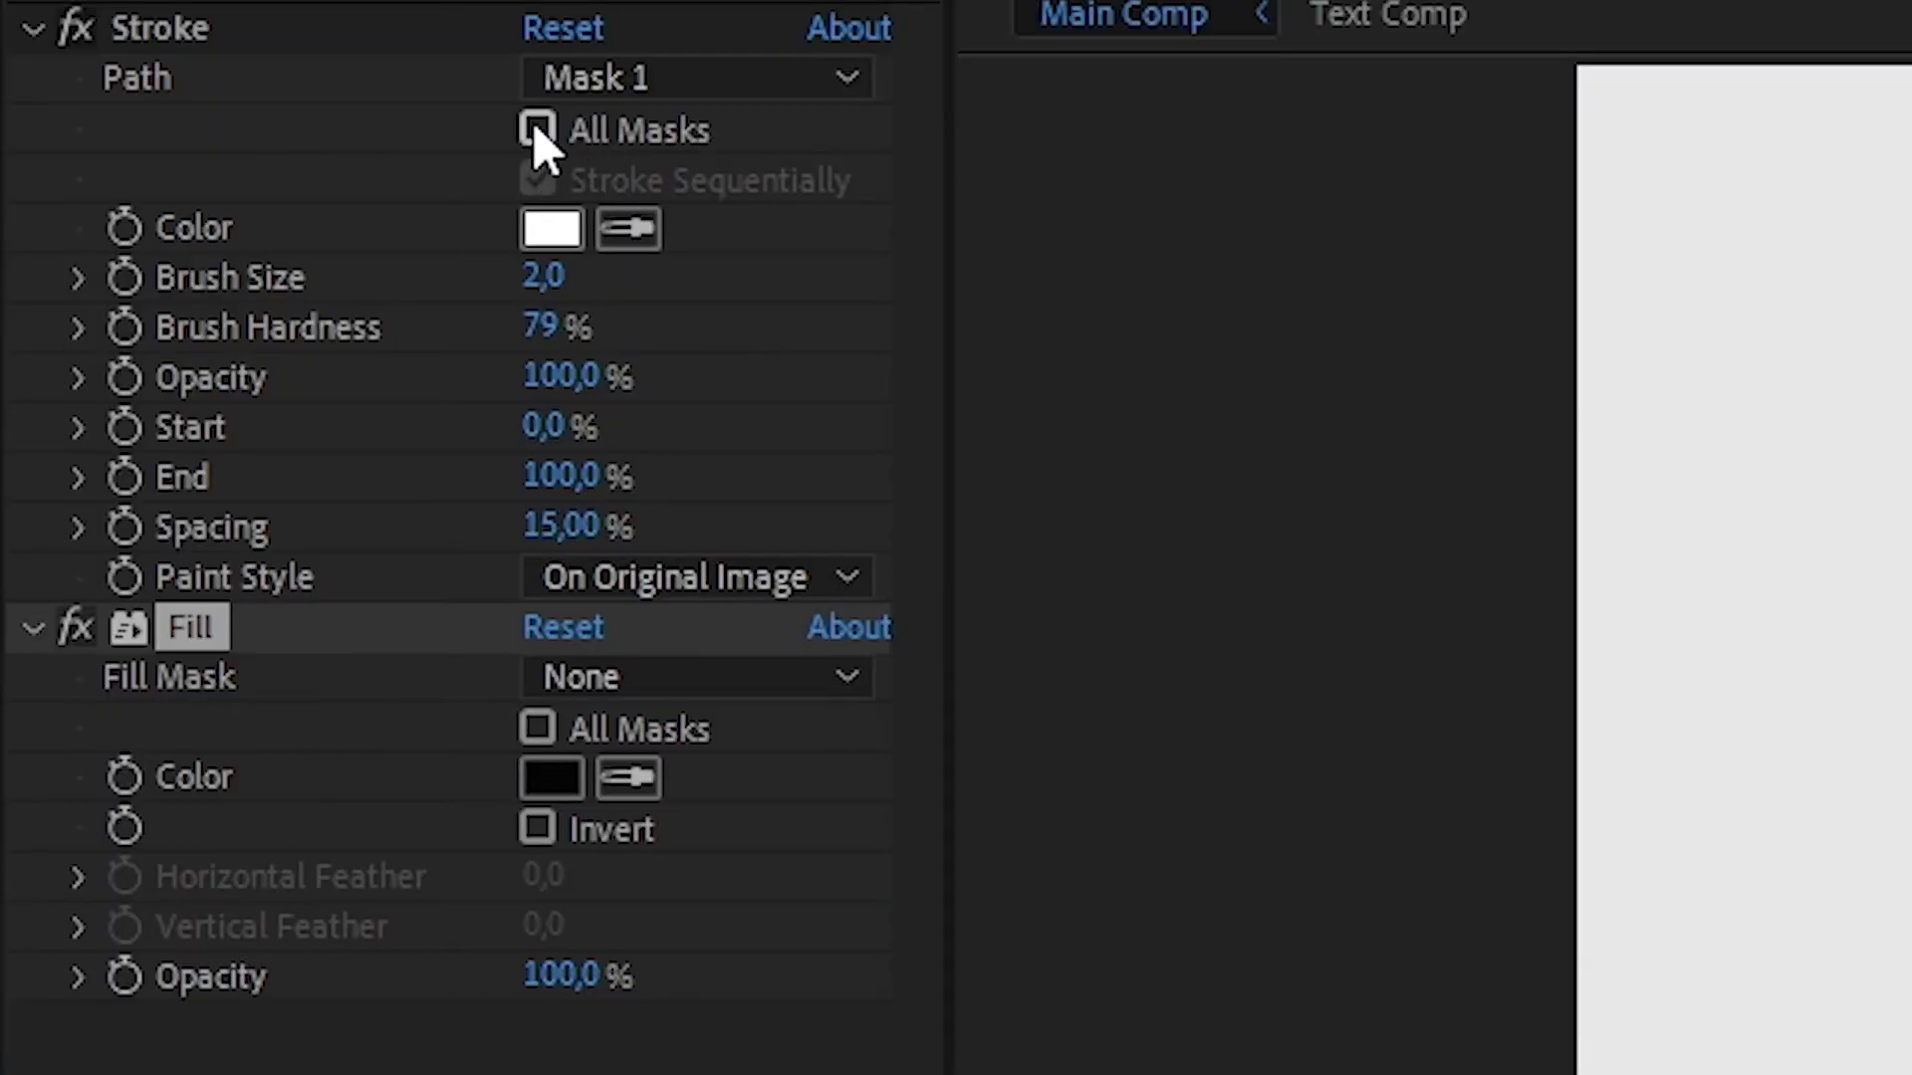
Make the Stroke effect use all masks with the Reveal Original Image paint style and a brush size of 5.
{"action": "left_click", "coordinate": [535, 130]}
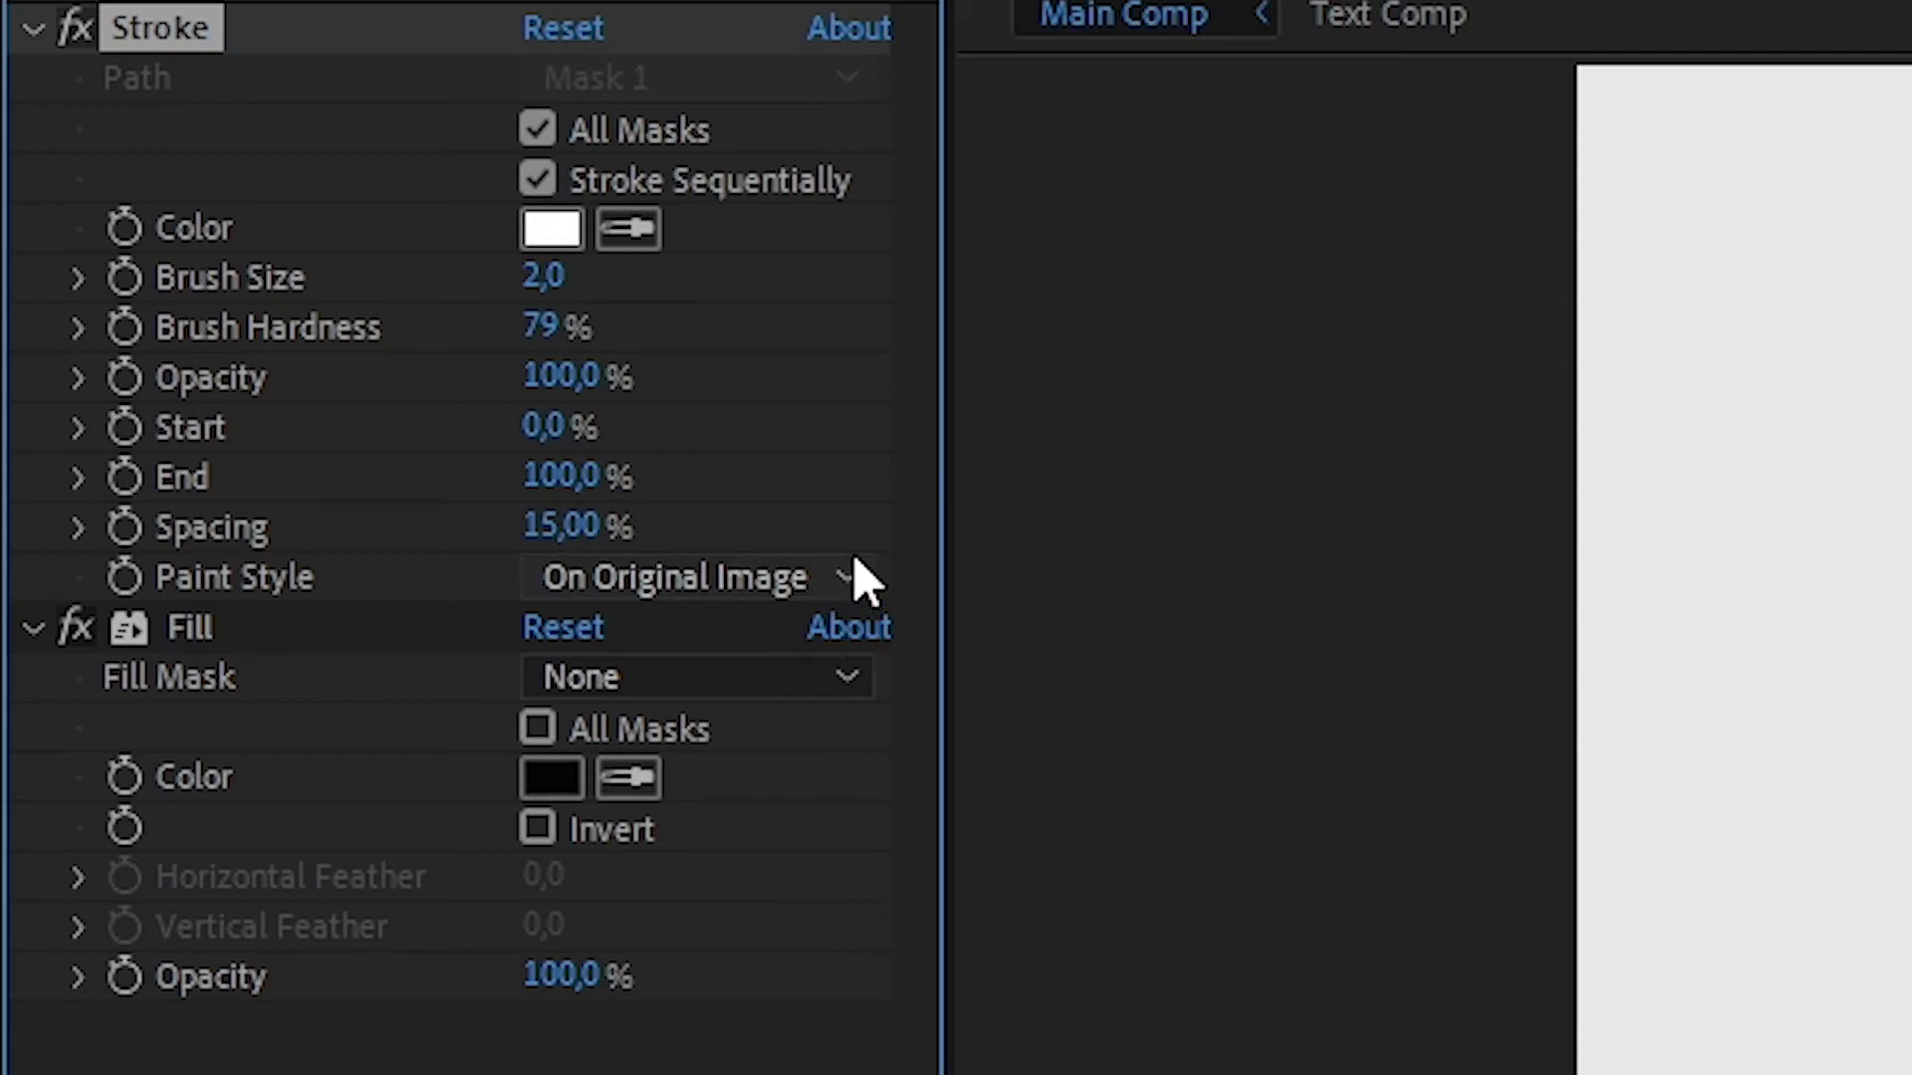
{"action": "left_click", "coordinate": [857, 582]}
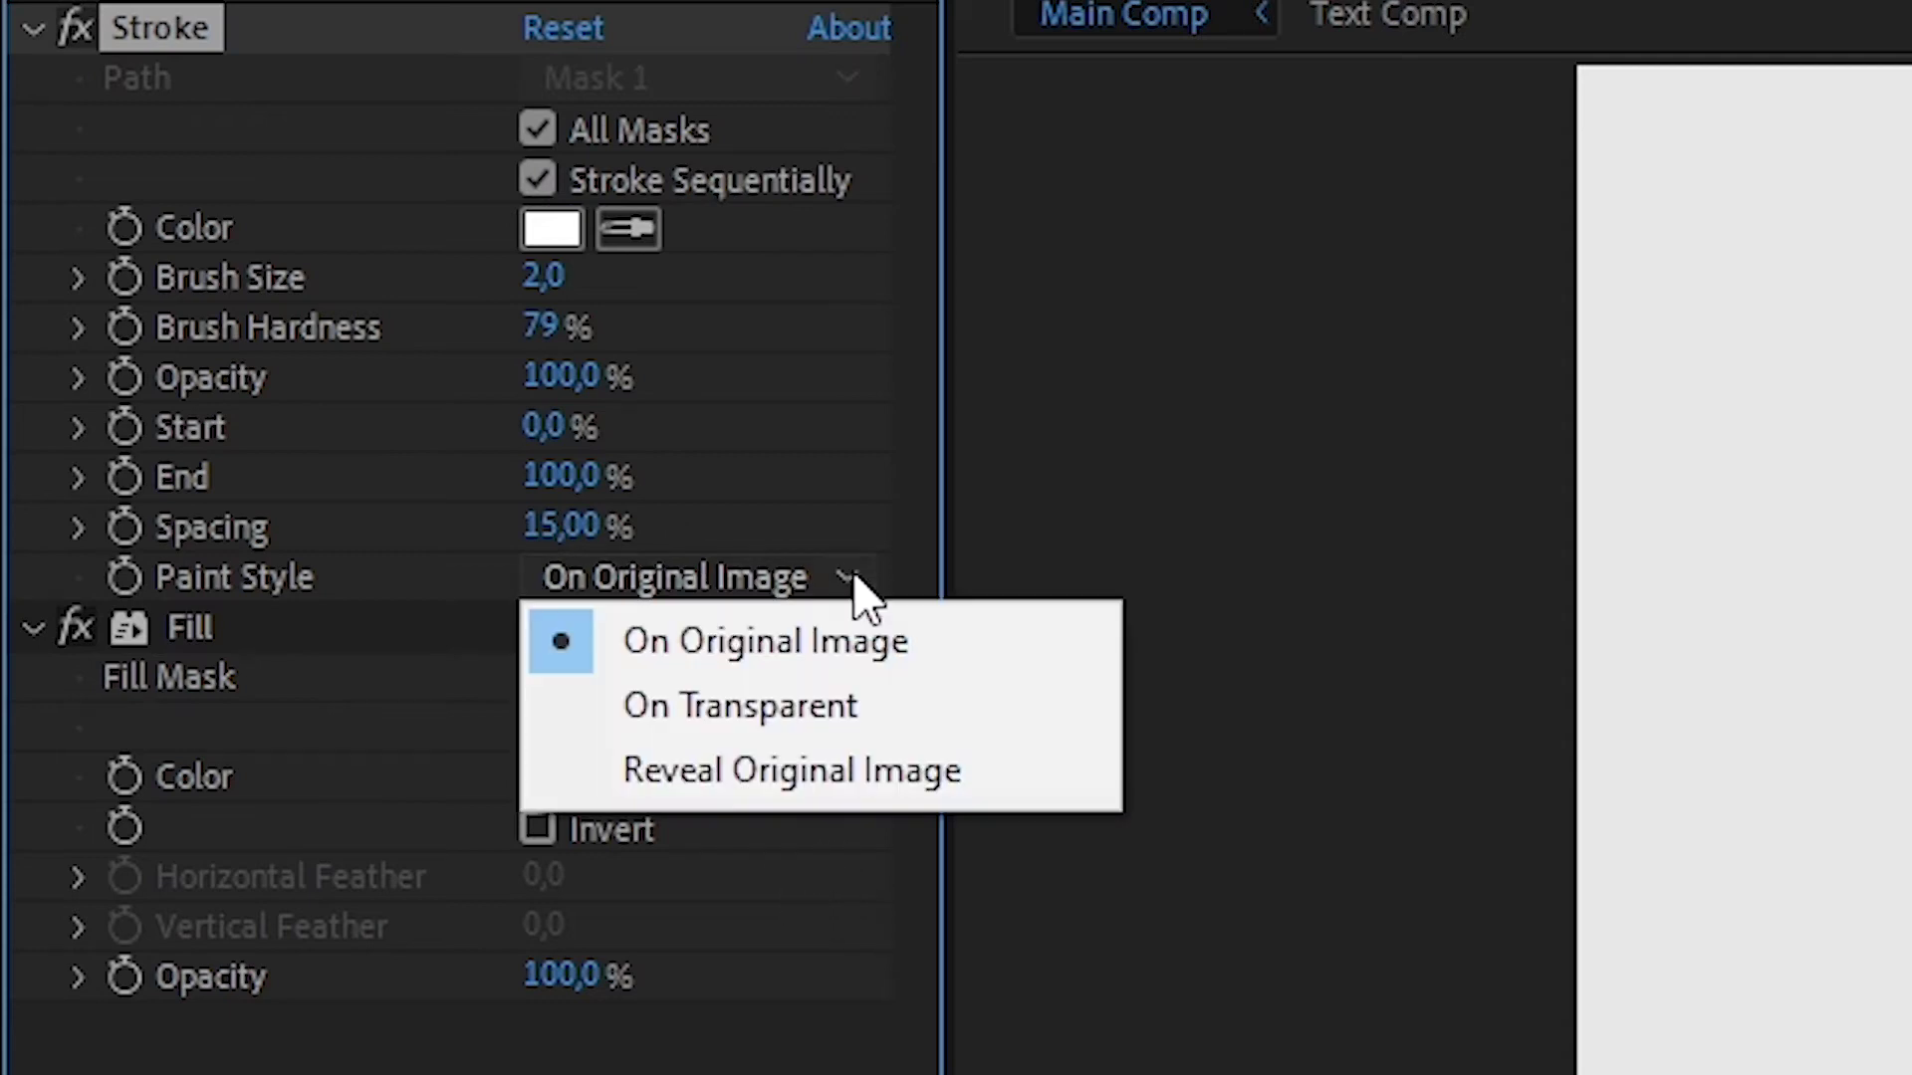
{"action": "left_click", "coordinate": [869, 771]}
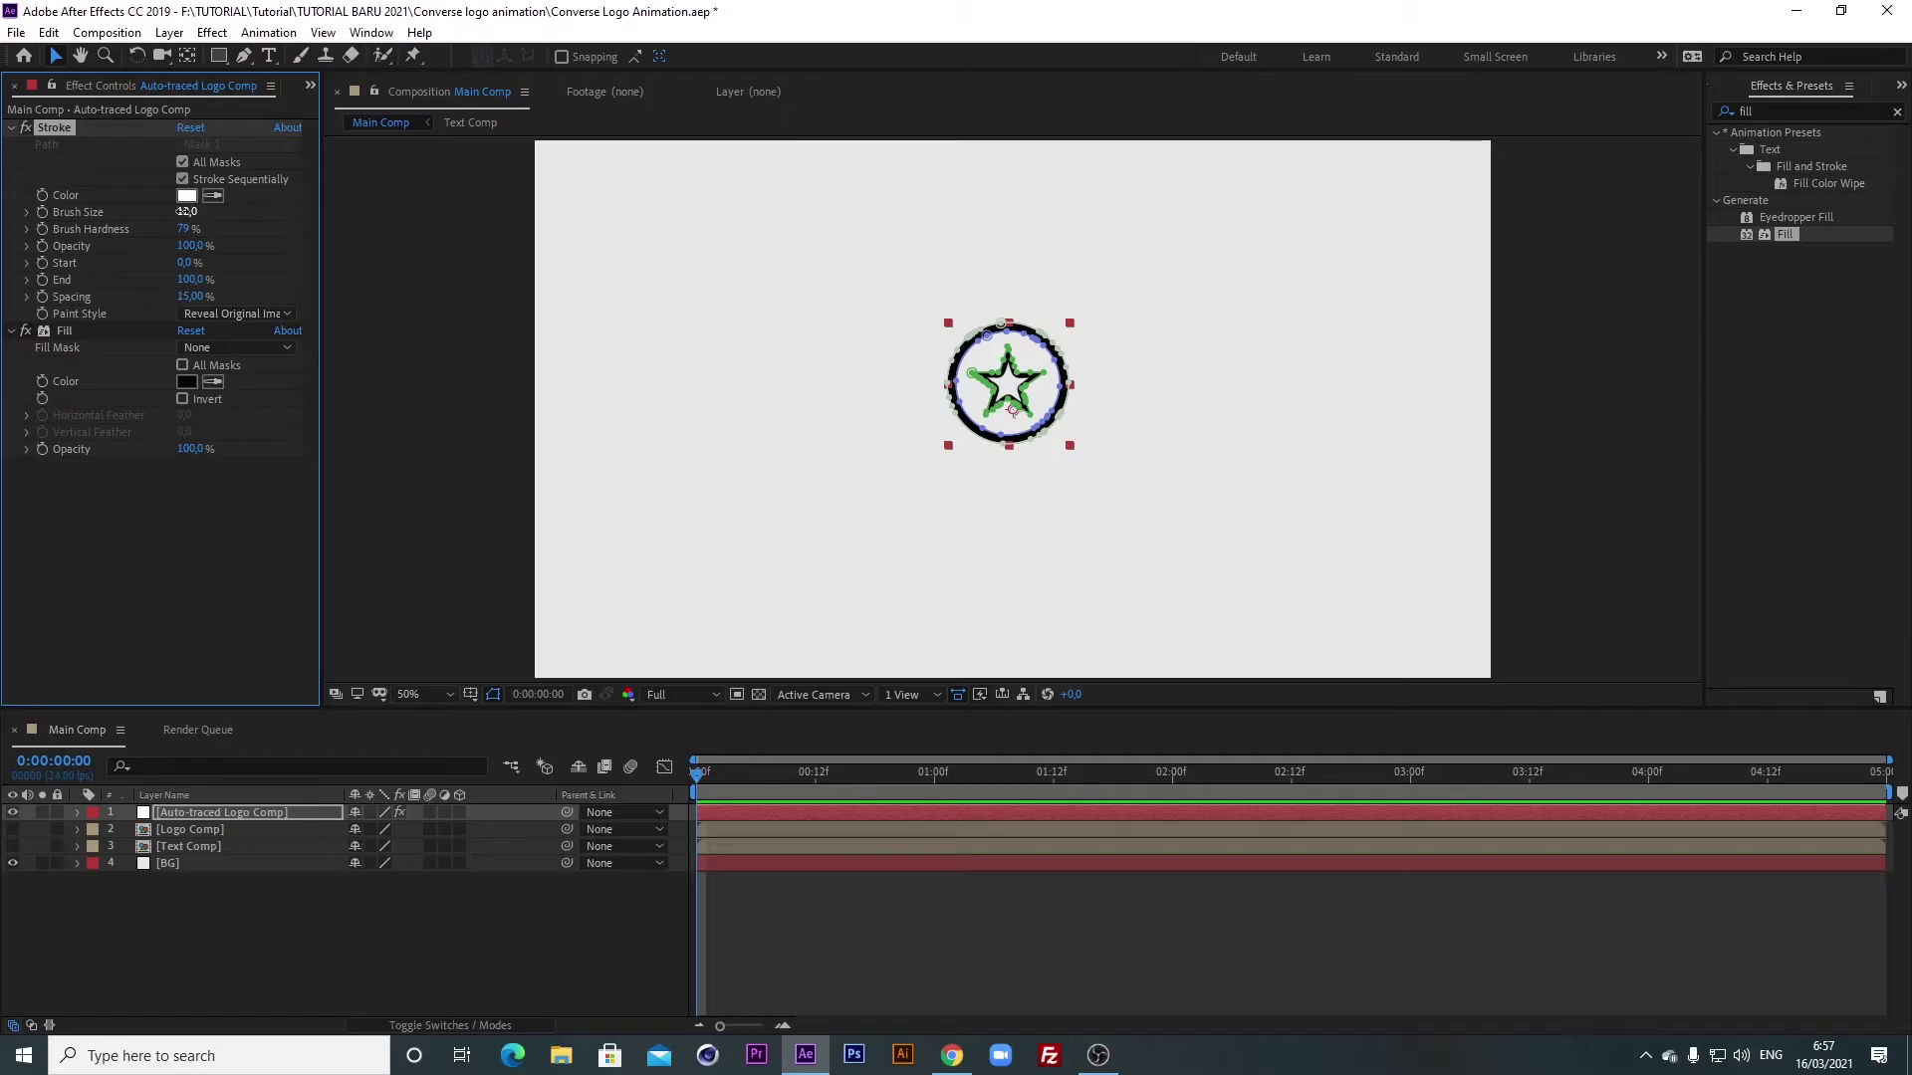
{"action": "left_click", "coordinate": [185, 211]}
{"action": "type", "text": "5,9"}
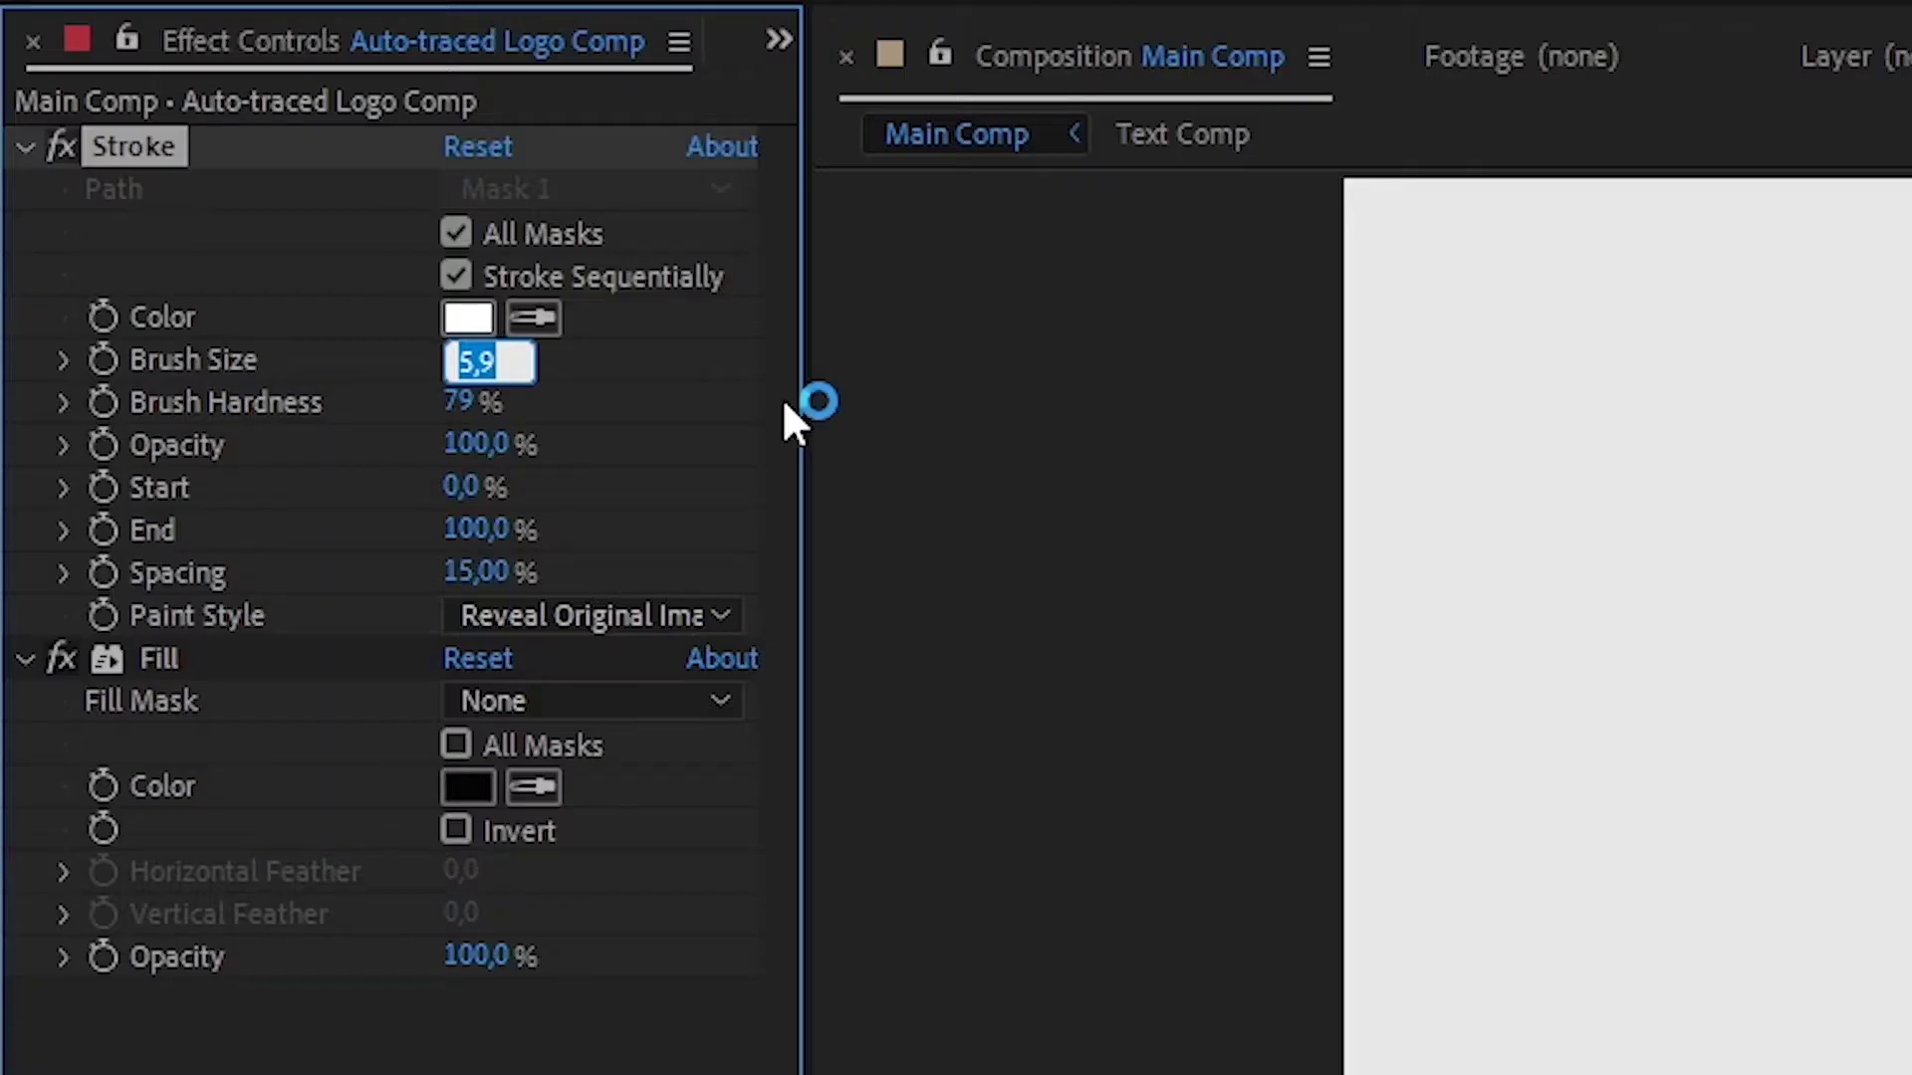
{"action": "type", "text": "5"}
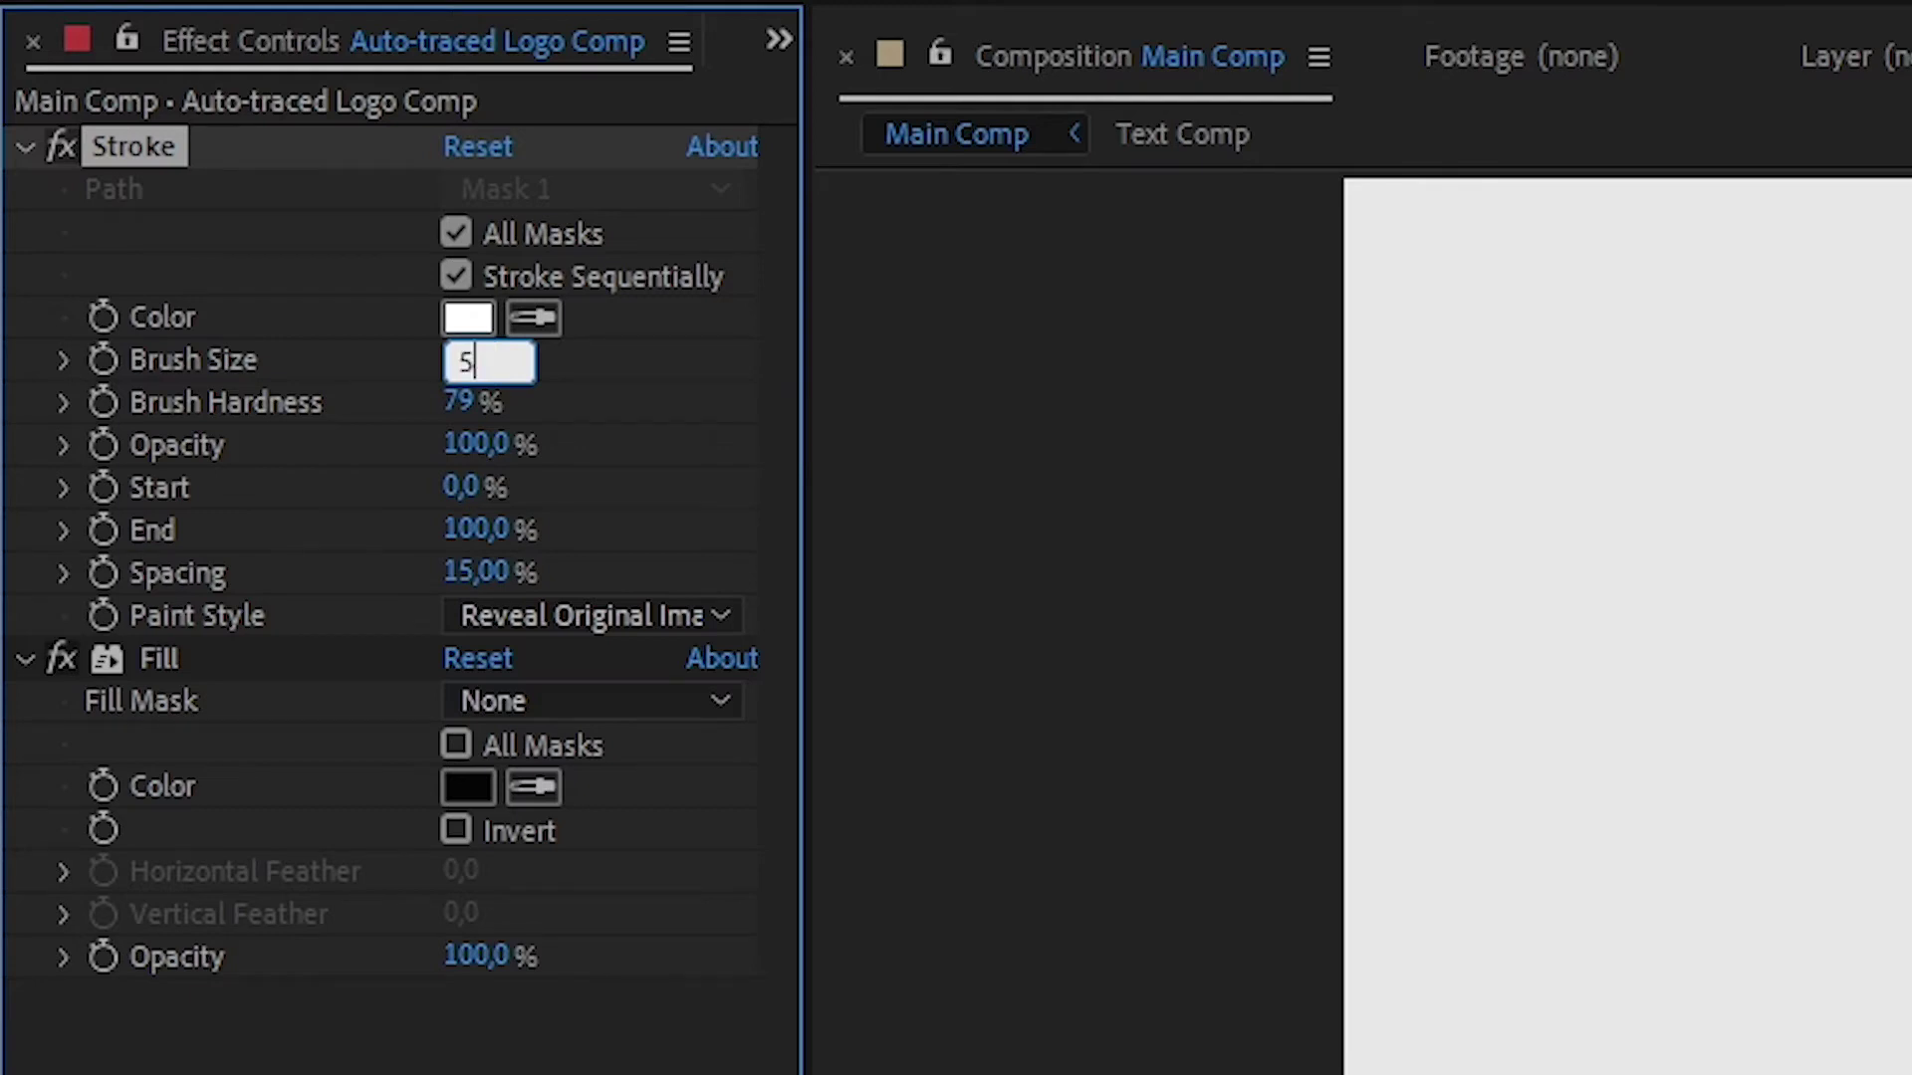
{"action": "key", "text": "Return"}
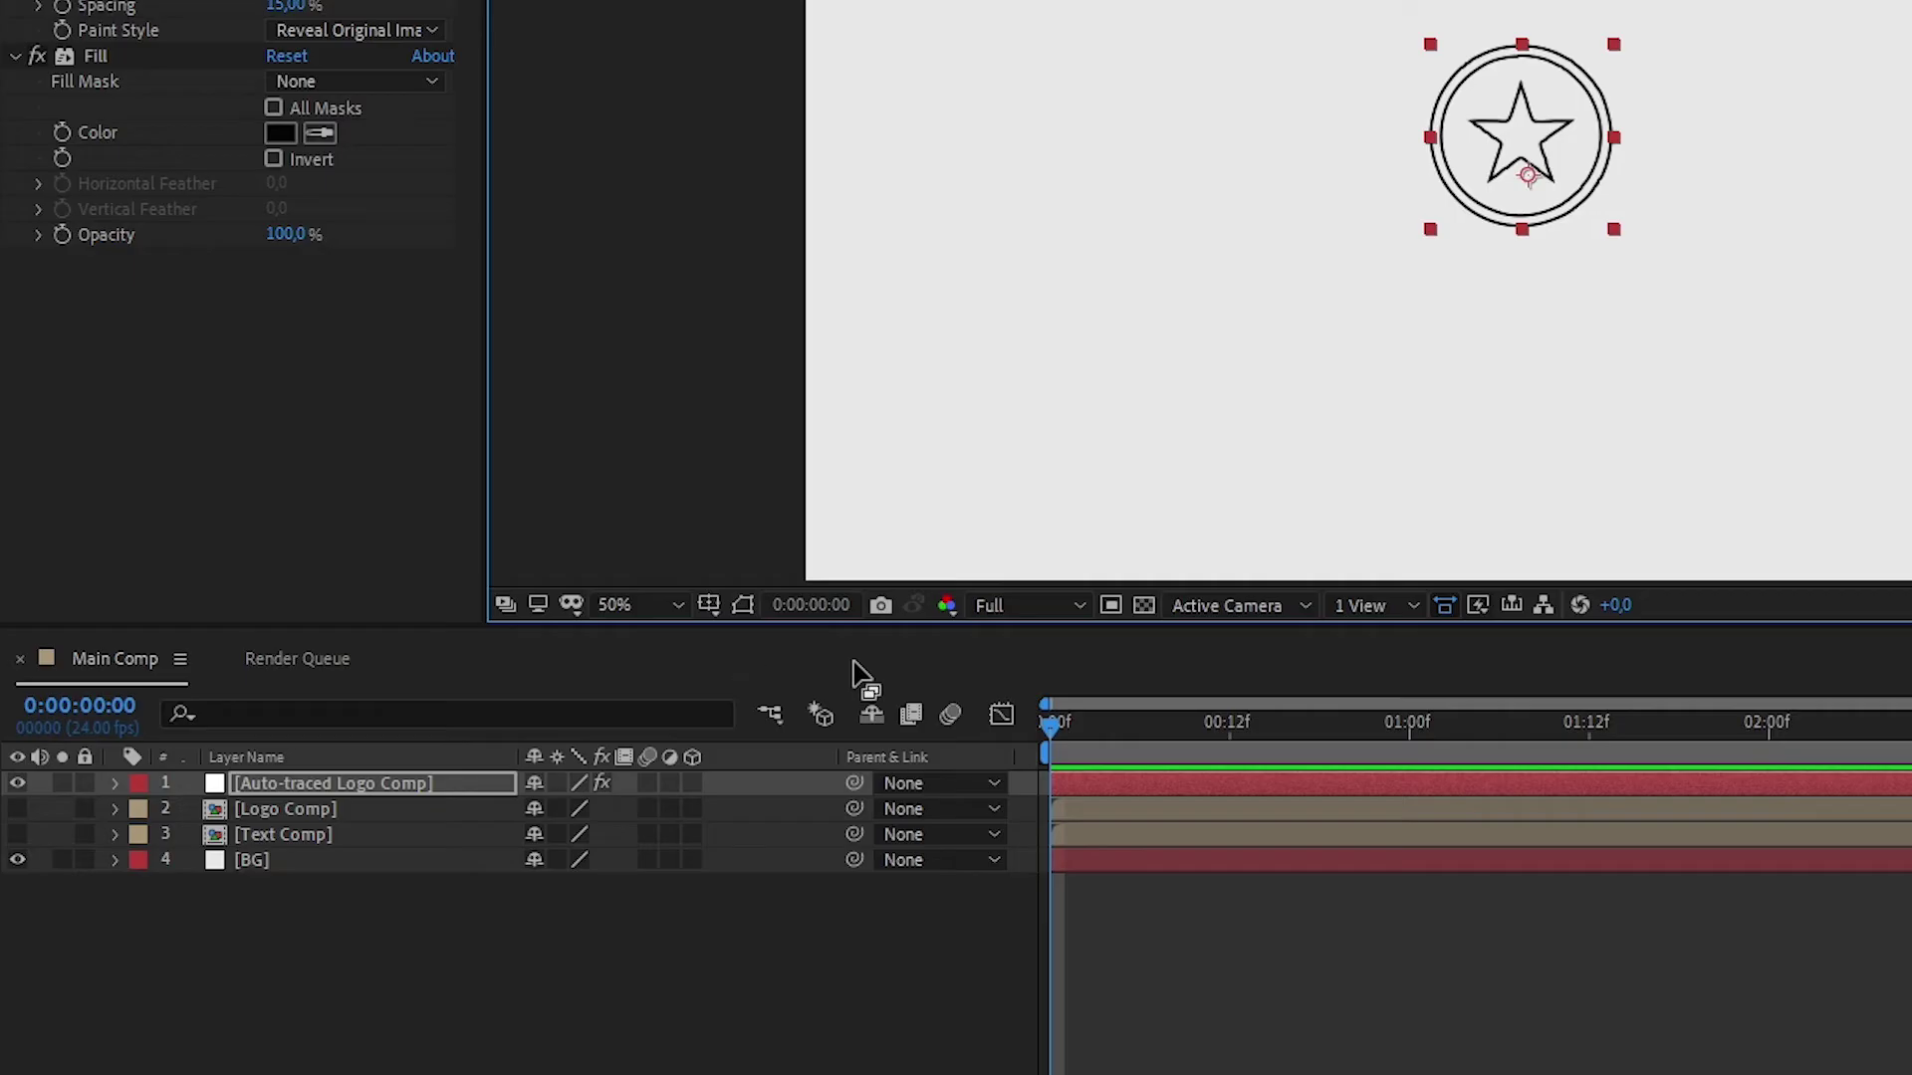
Keyframe the Stroke's End from 0% at the first frame to 100% at 2 seconds and preview the animation.
{"action": "left_click_drag", "start_coordinate": [1053, 727], "coordinate": [1768, 782]}
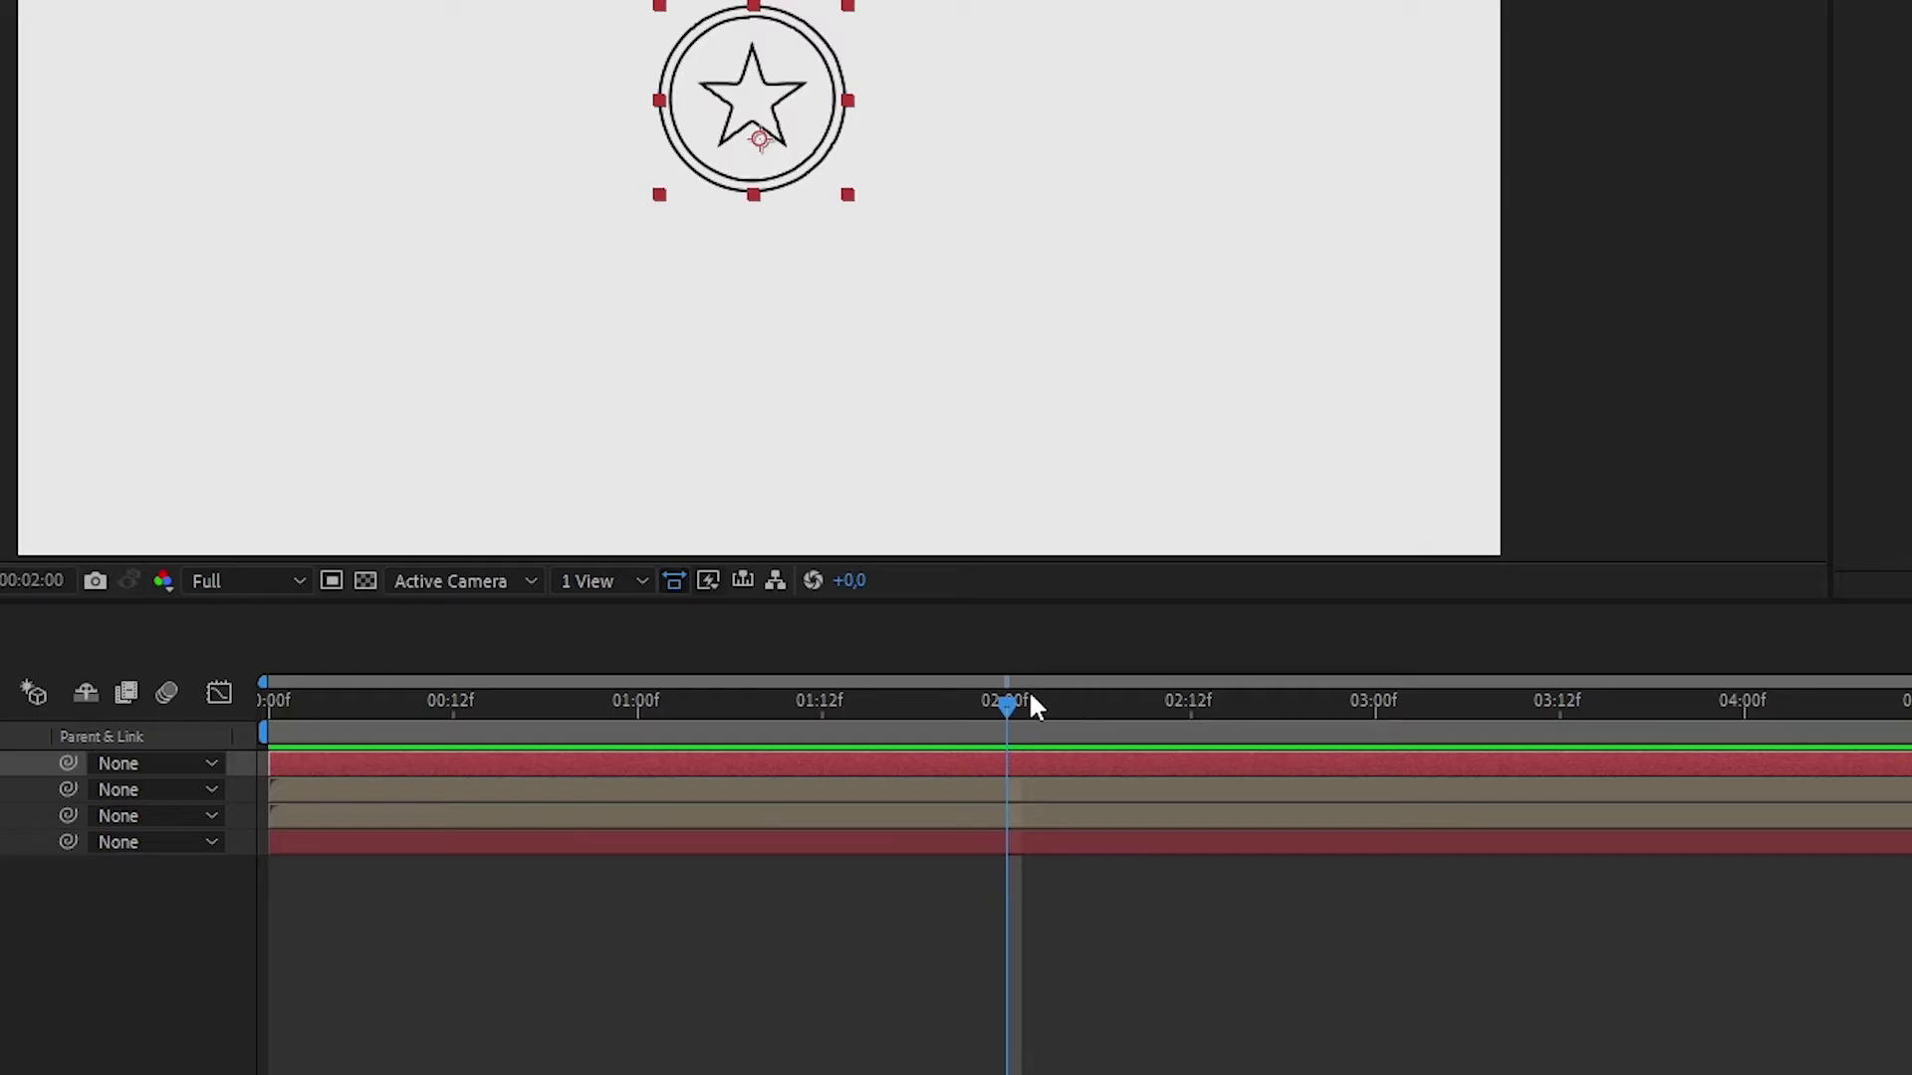
{"action": "left_click_drag", "start_coordinate": [1002, 699], "coordinate": [137, 717]}
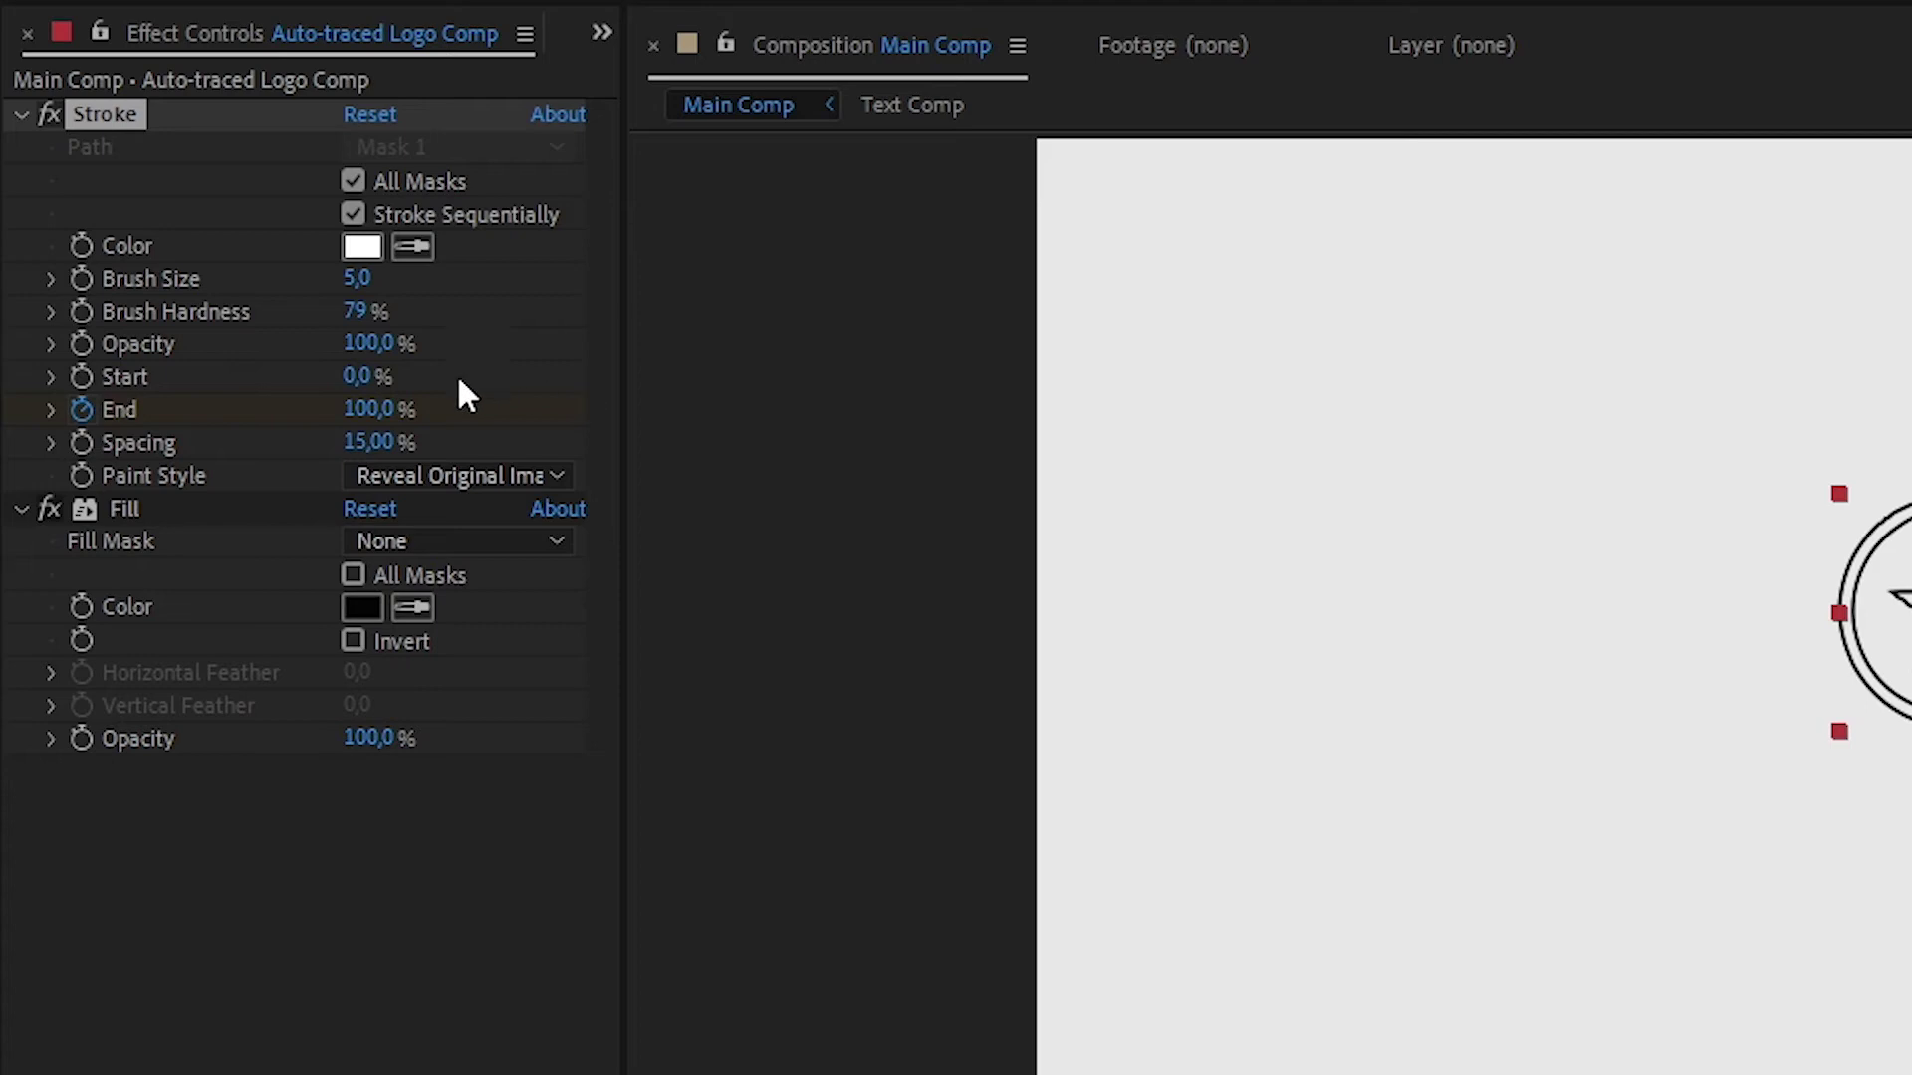
{"action": "left_click", "coordinate": [378, 409]}
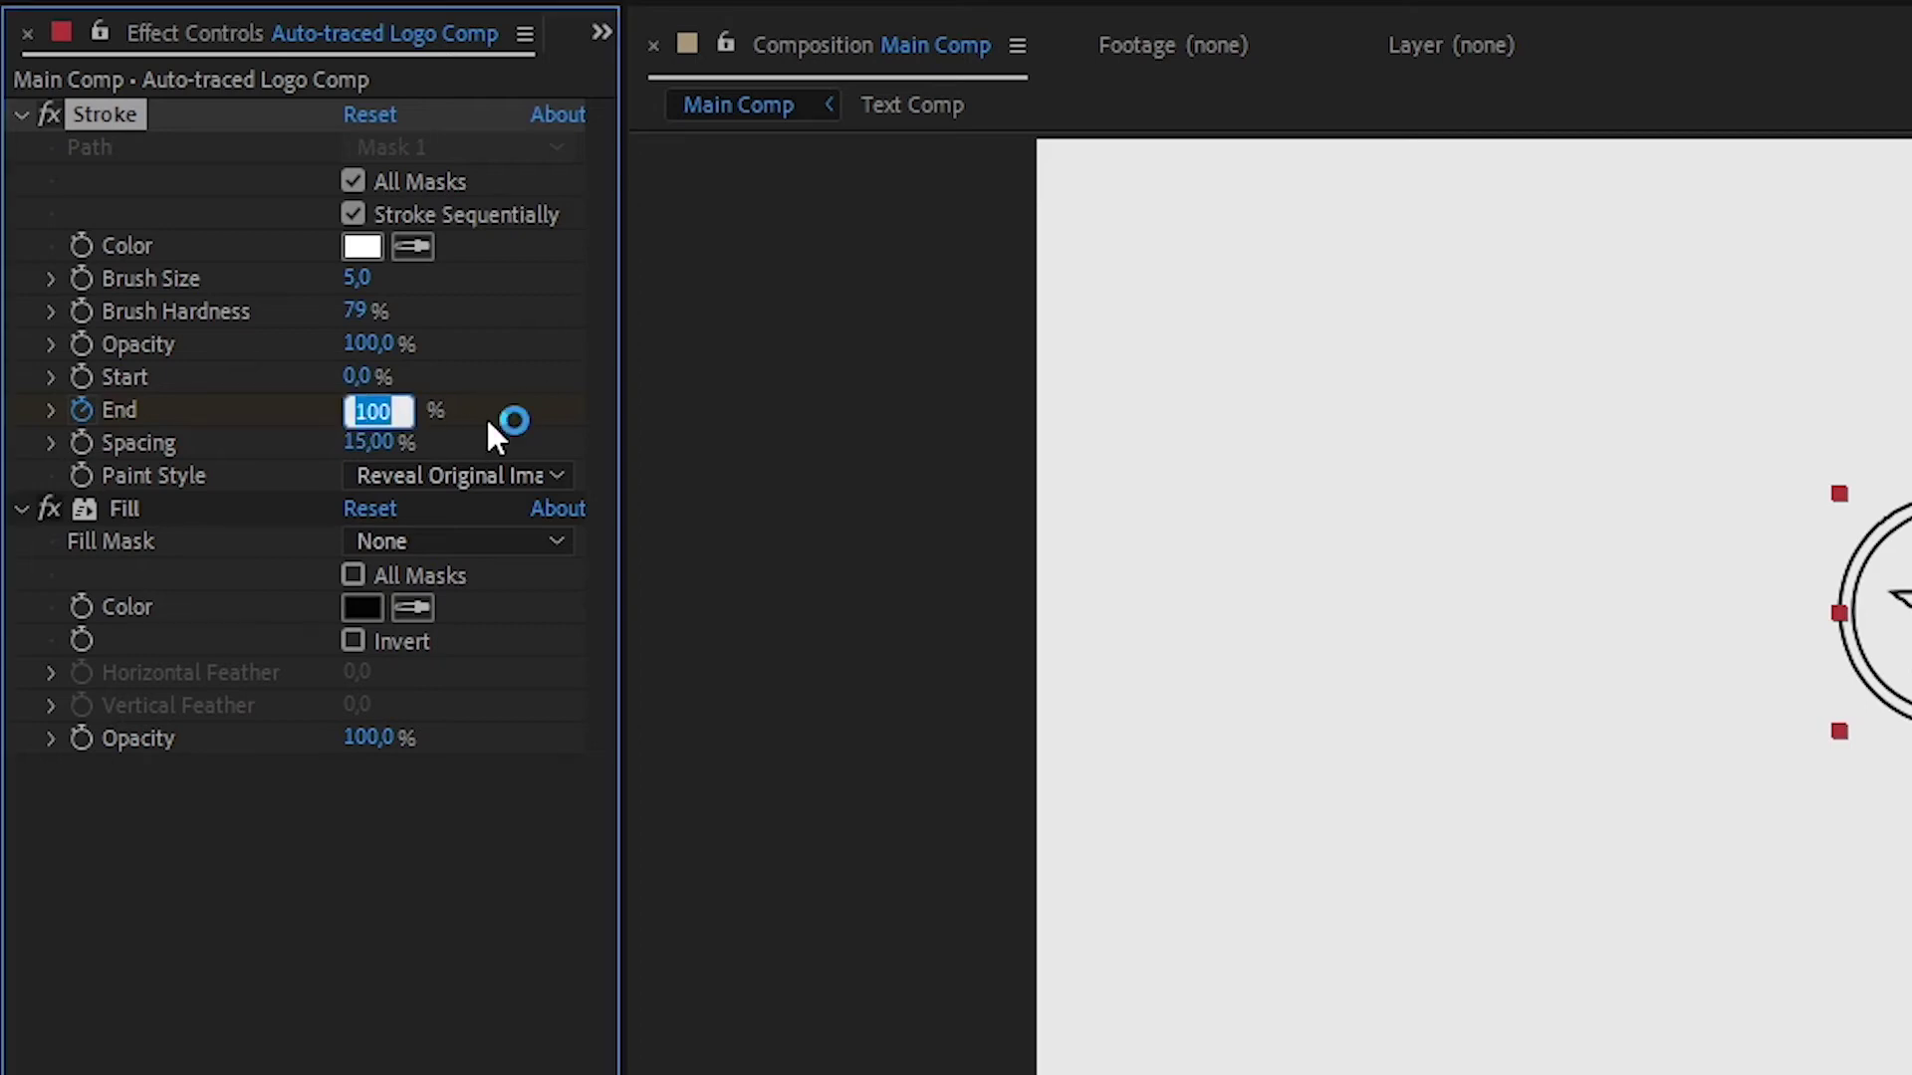
{"action": "type", "text": "0"}
{"action": "key", "text": "Return"}
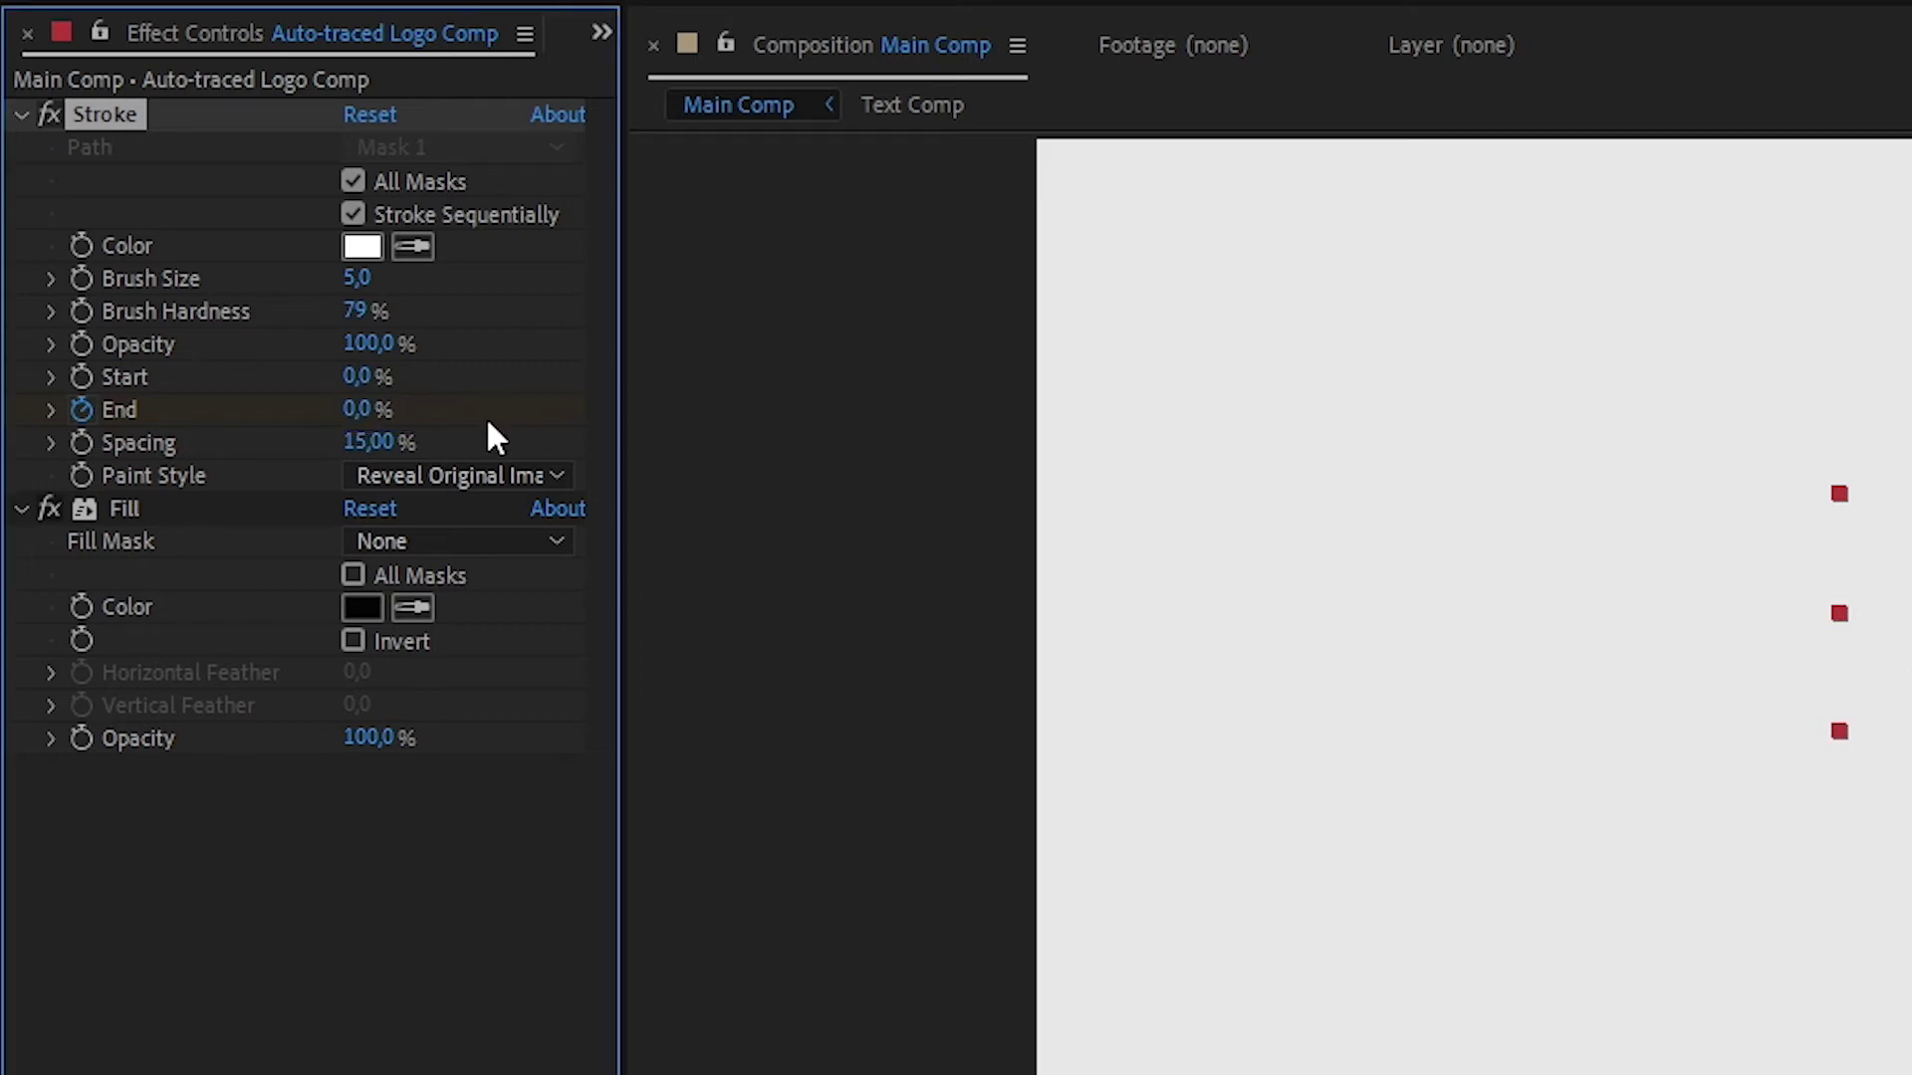
{"action": "key", "text": "space"}
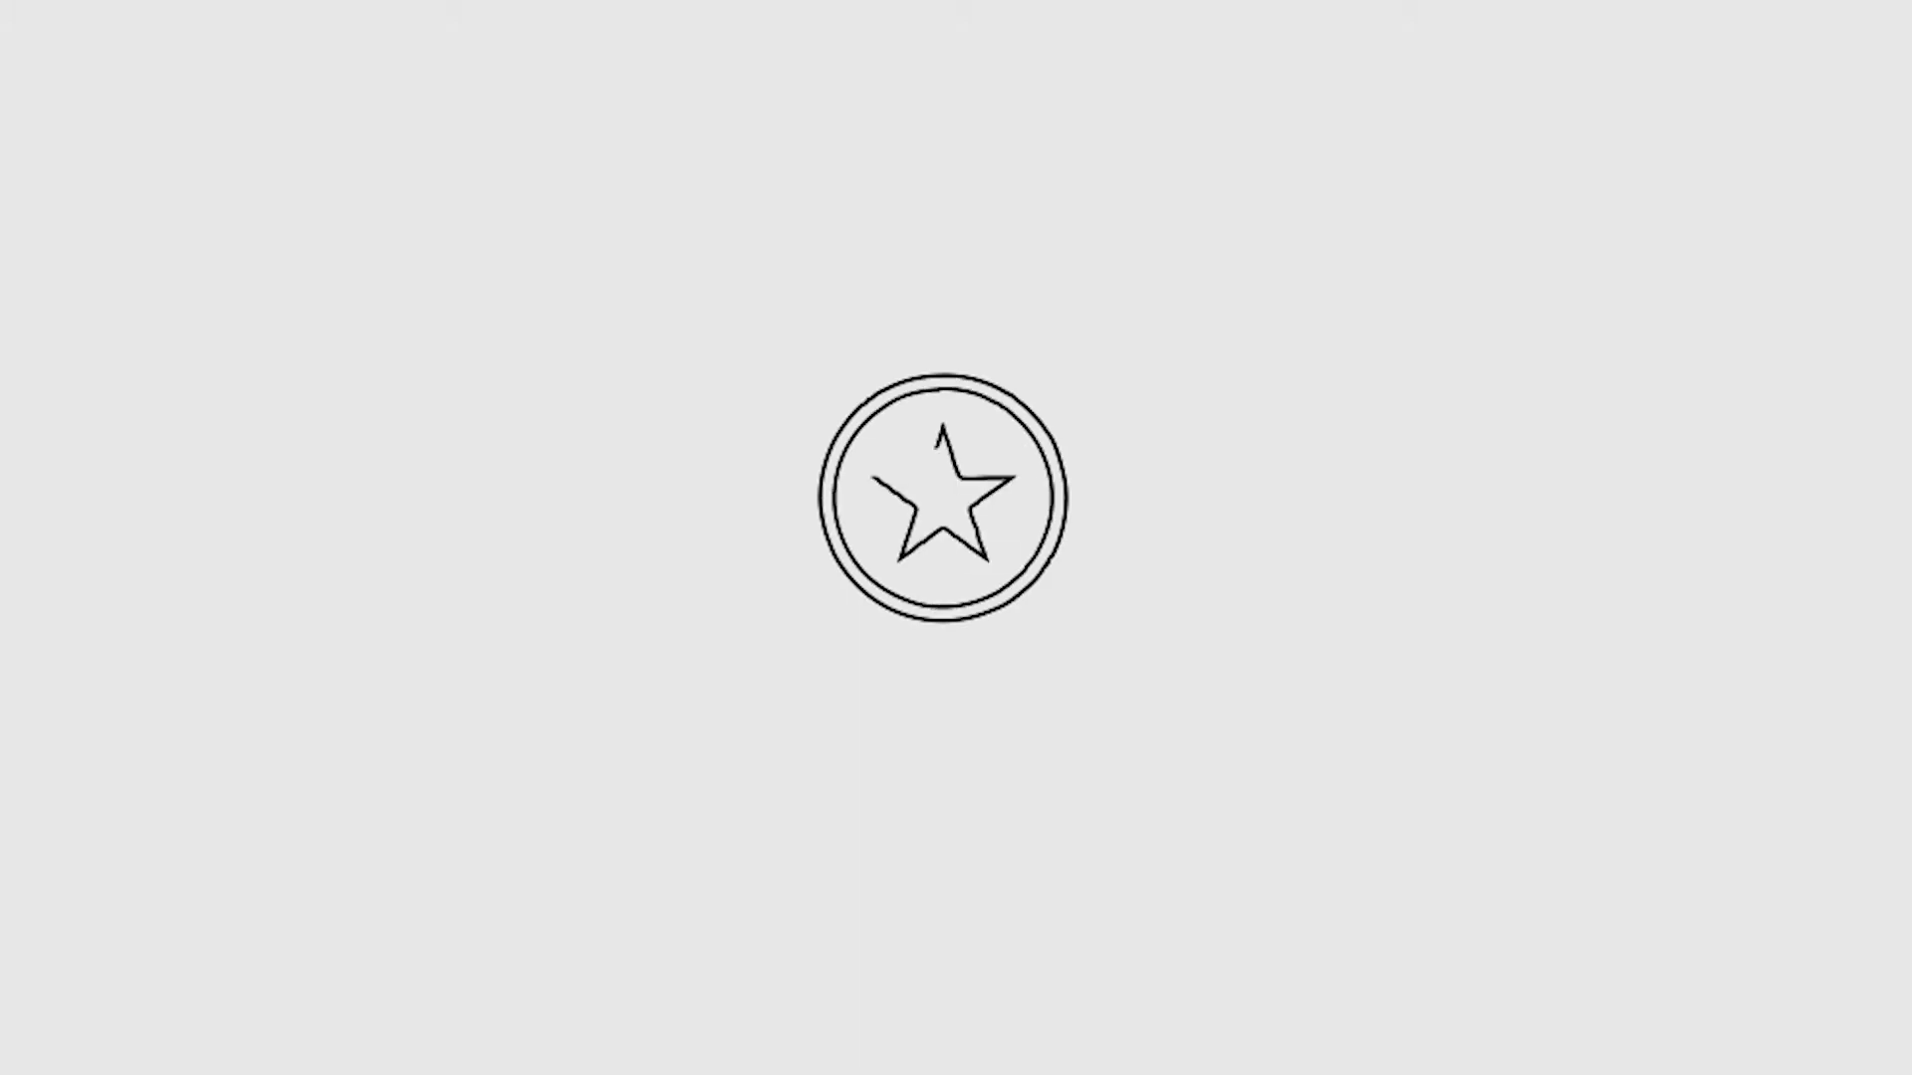
{"action": "key", "text": "space"}
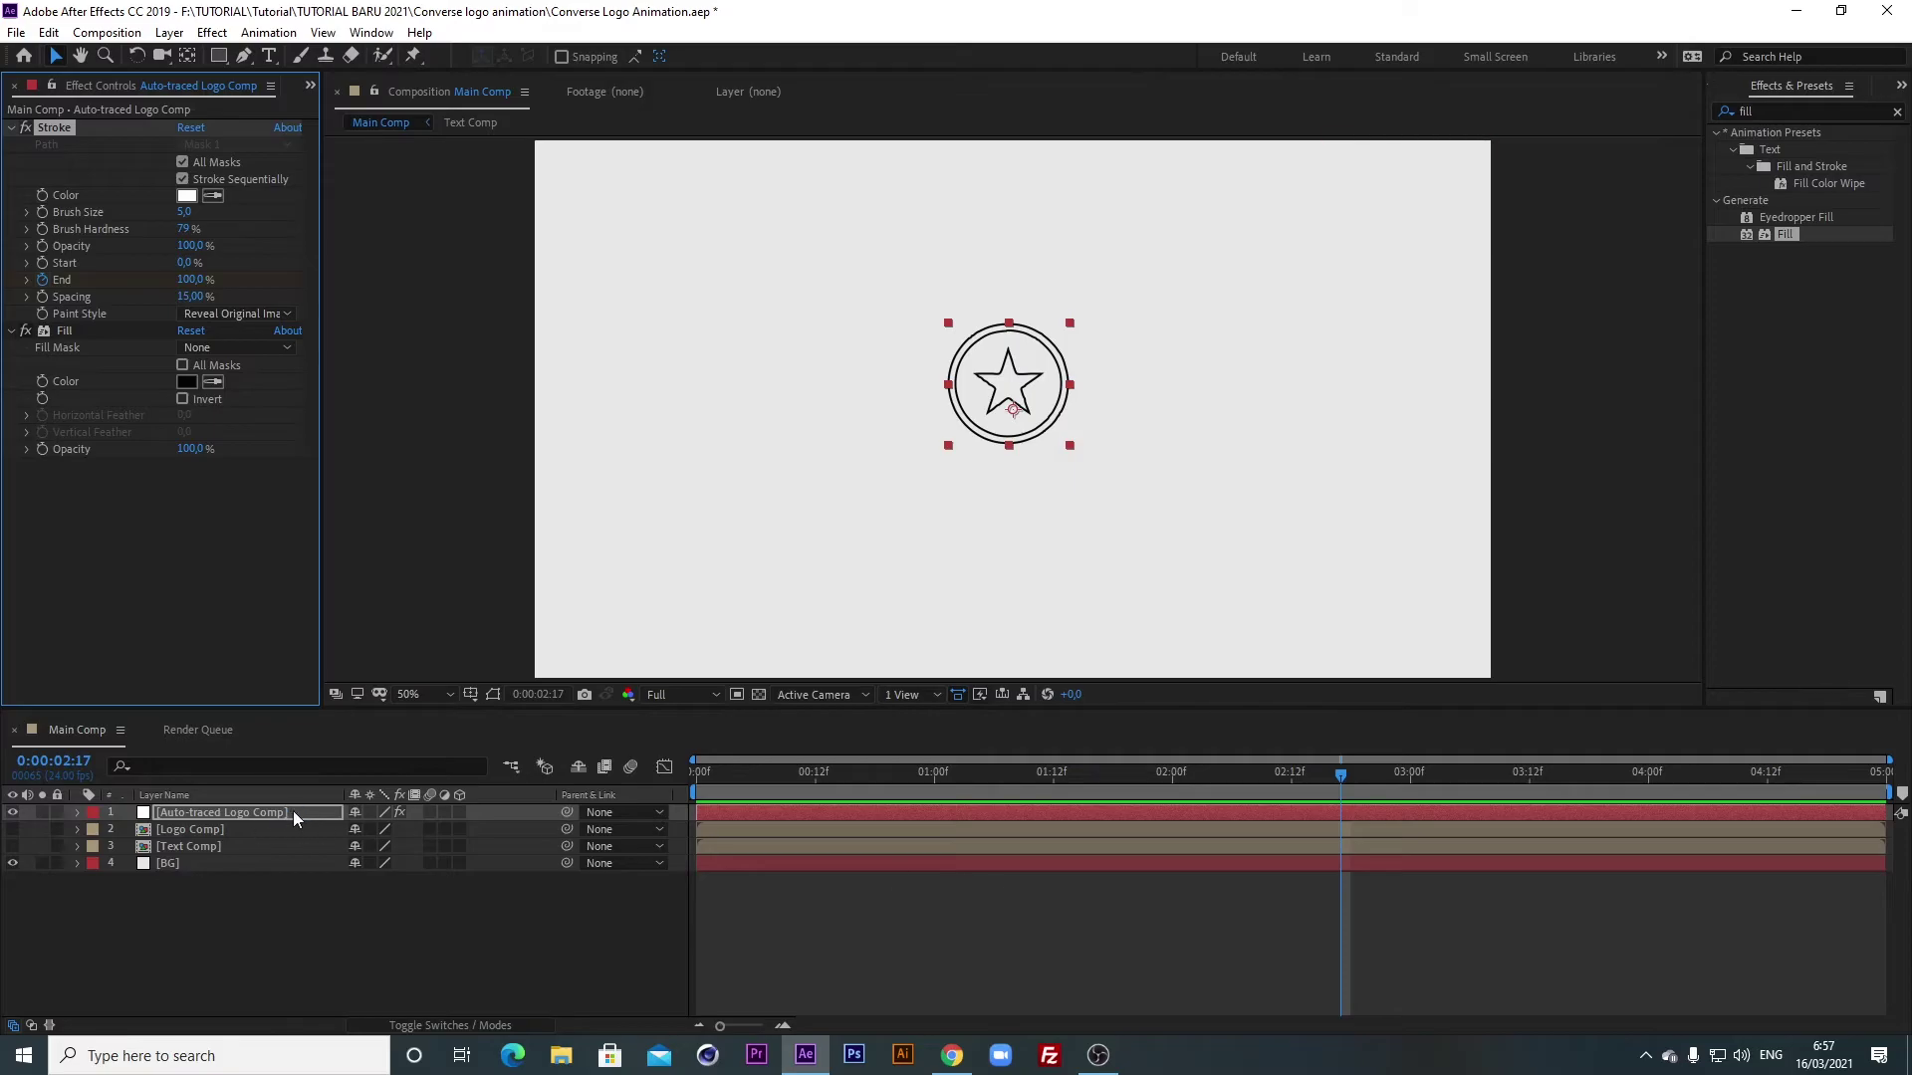
Reveal the Auto-traced Logo Comp layer's keyframes and apply Easy Ease to both Stroke End keyframes.
{"action": "left_click", "coordinate": [293, 812]}
{"action": "key", "text": "u"}
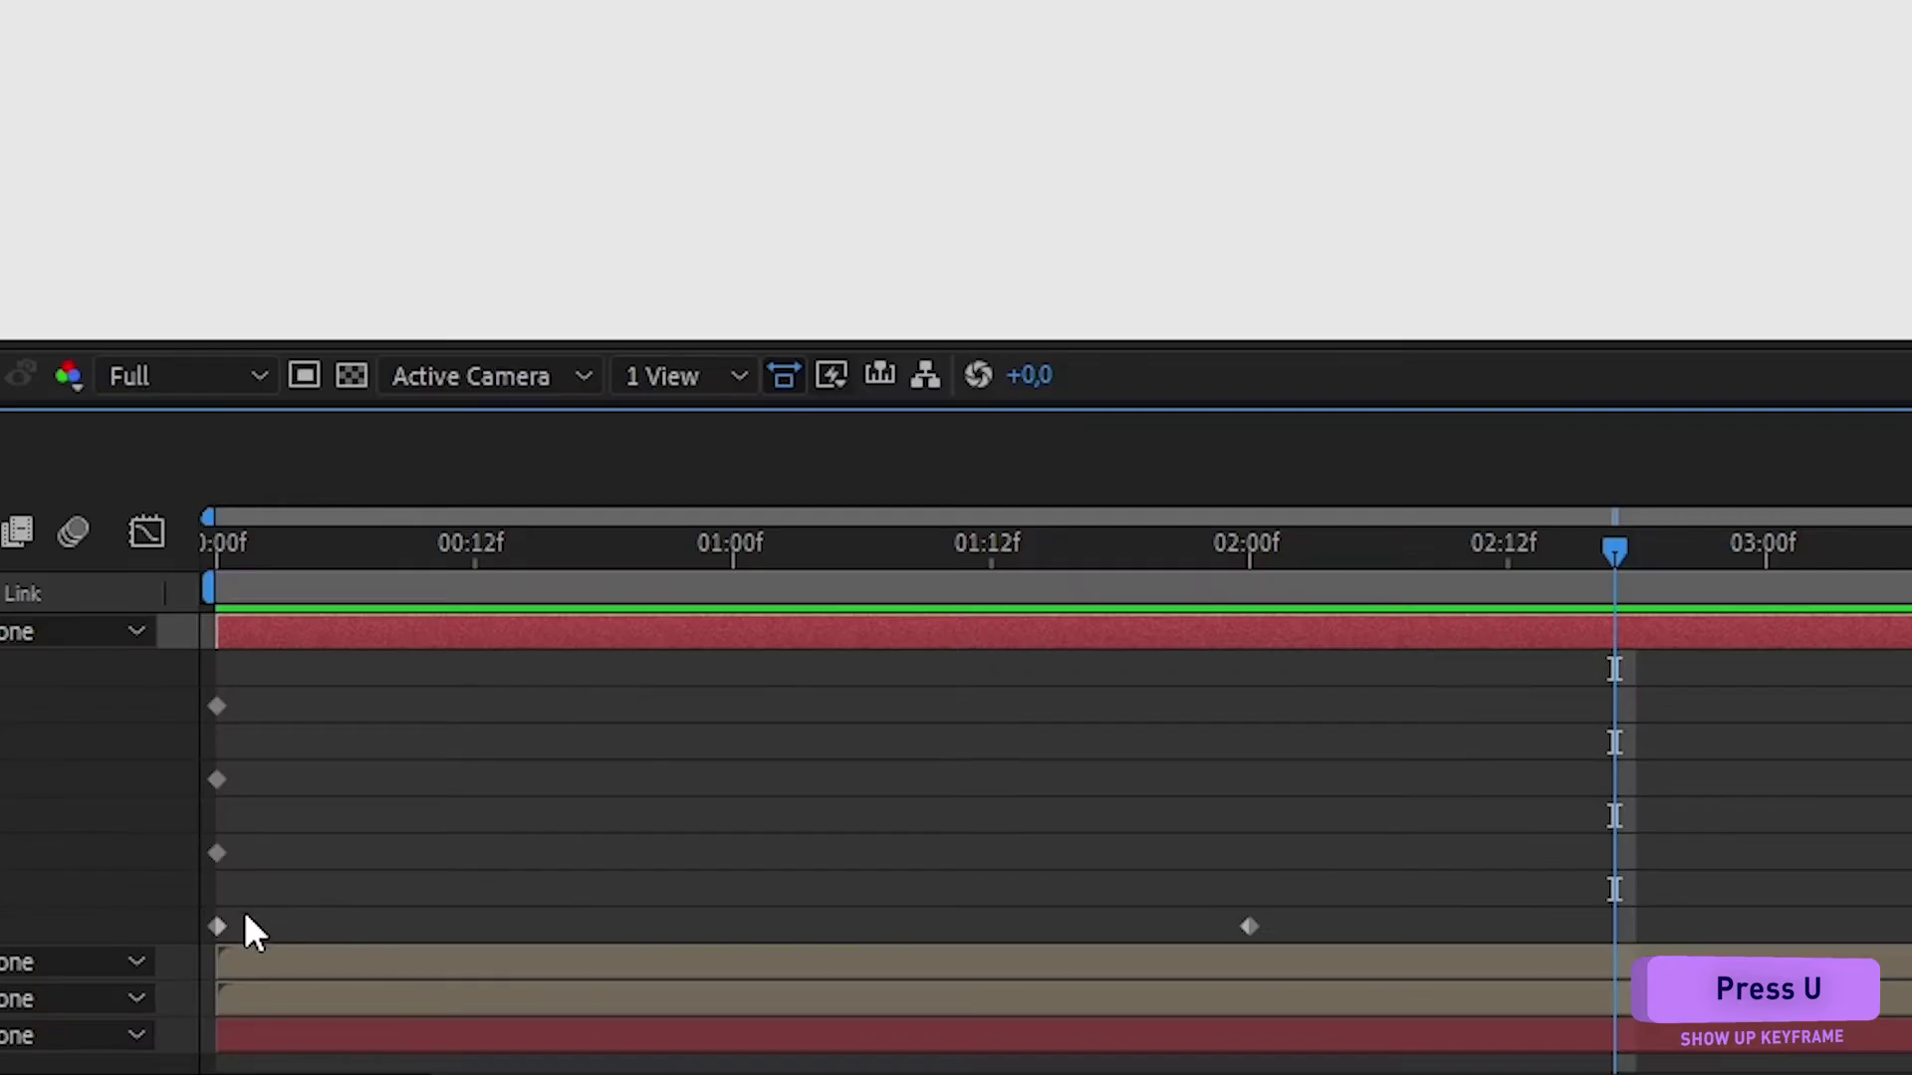
{"action": "left_click", "coordinate": [1058, 947]}
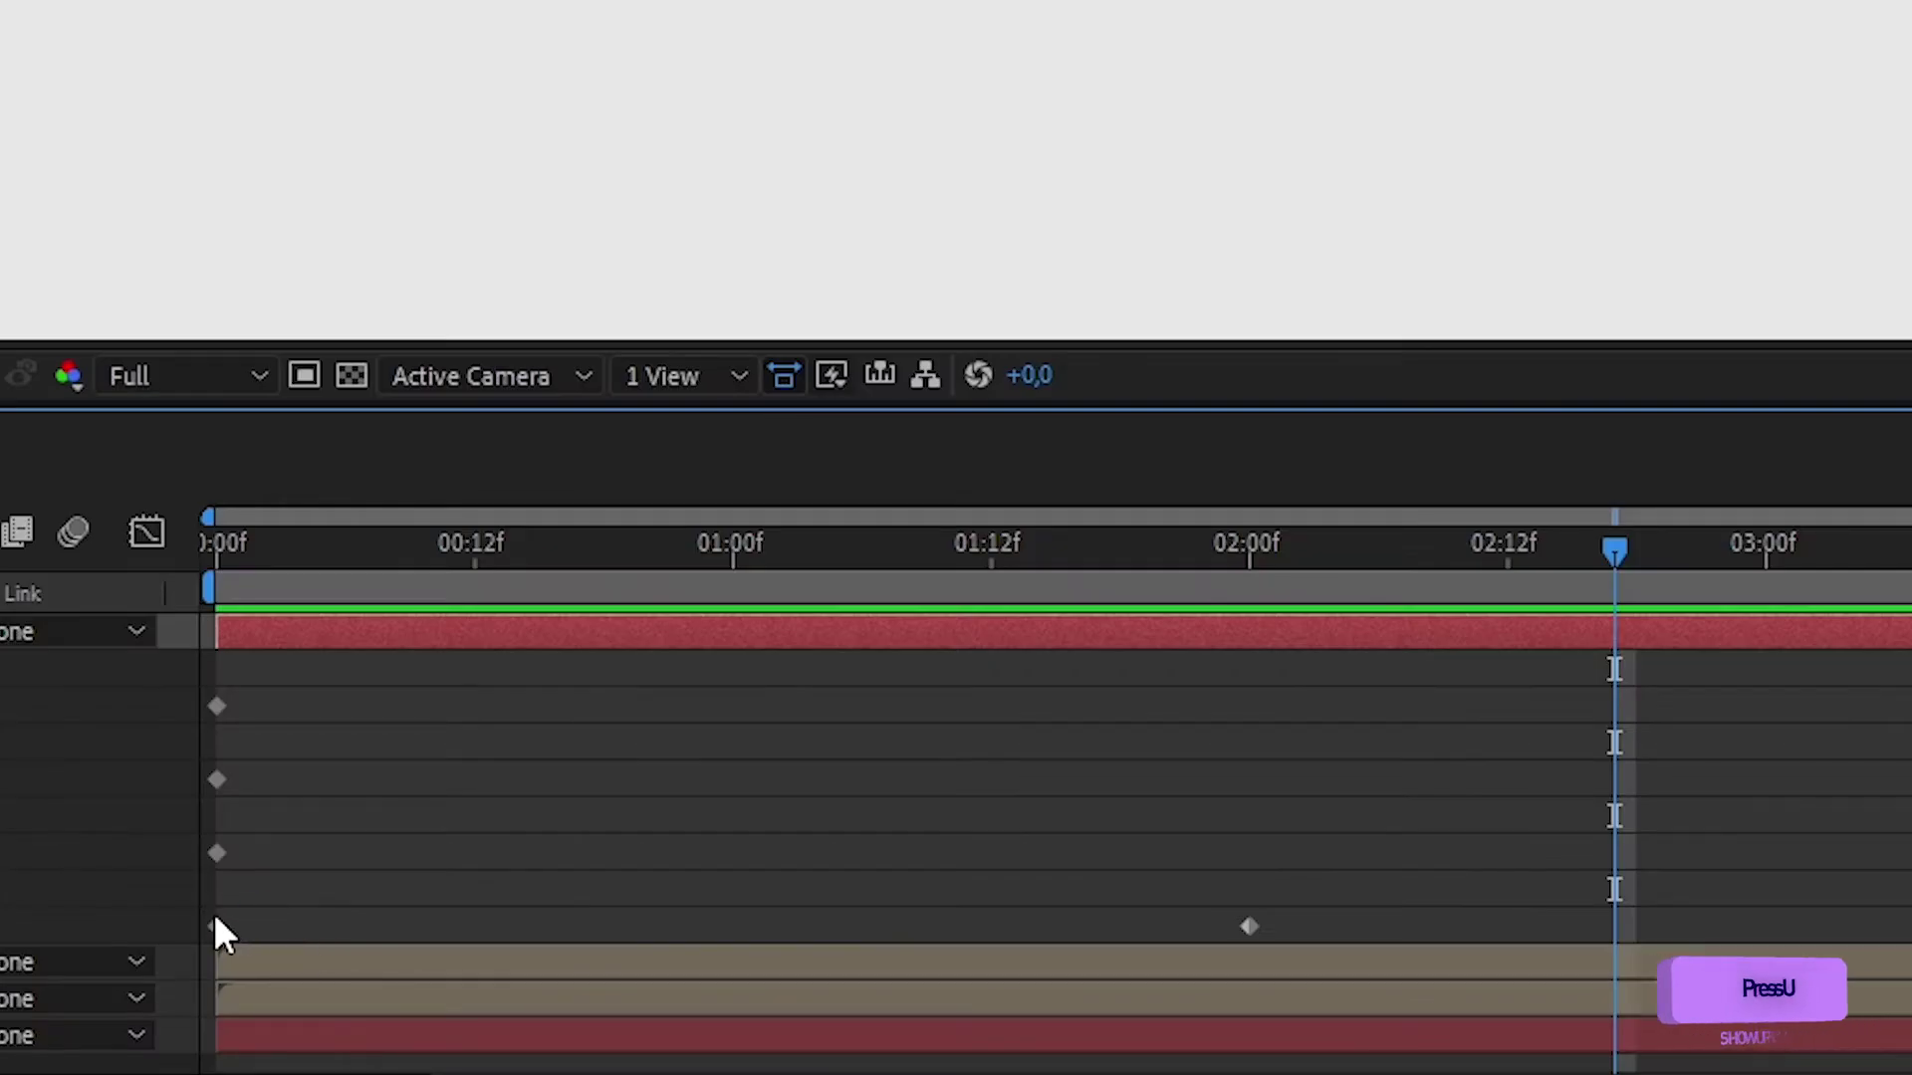
{"action": "mouse_move", "coordinate": [195, 906]}
{"action": "left_mouse_down"}
{"action": "mouse_move", "coordinate": [1073, 965]}
{"action": "mouse_move", "coordinate": [1250, 904]}
{"action": "mouse_move", "coordinate": [1283, 940]}
{"action": "mouse_move", "coordinate": [1265, 926]}
{"action": "left_mouse_up"}
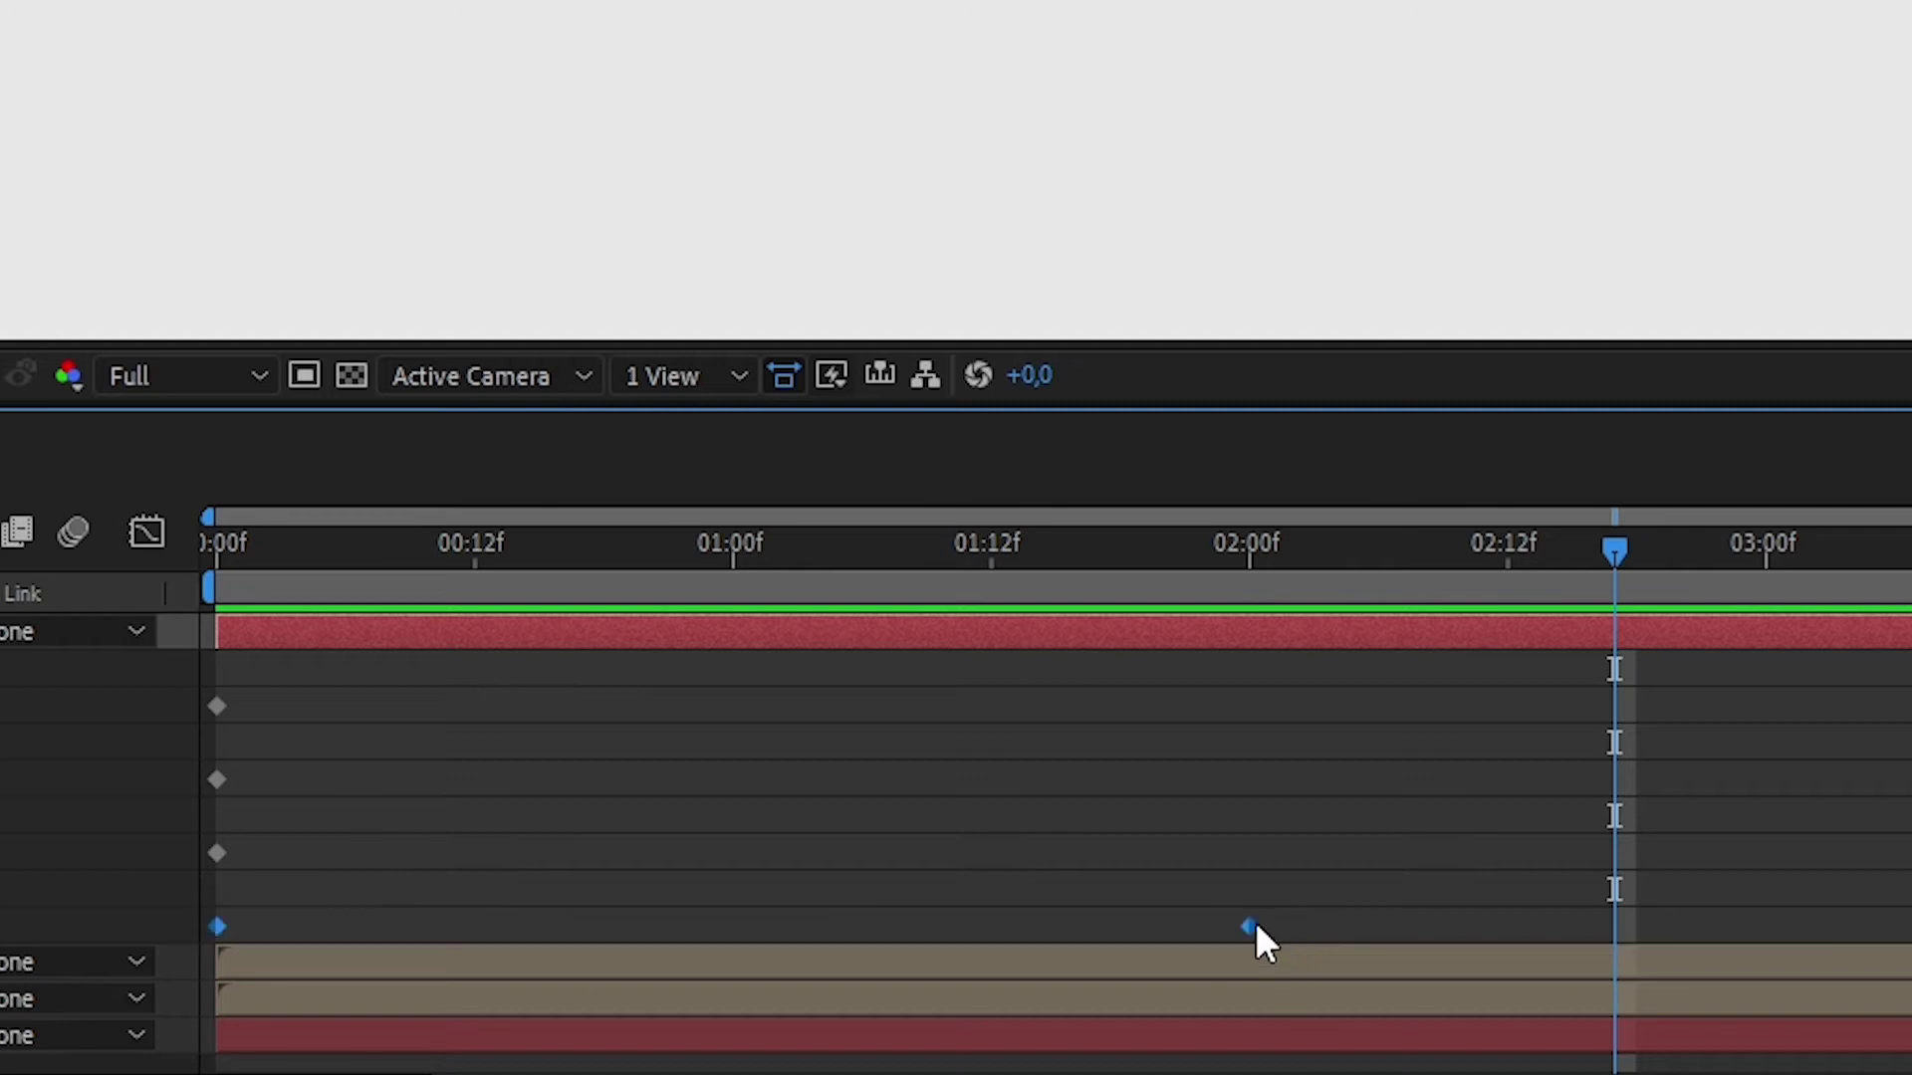
{"action": "right_click", "coordinate": [1253, 925]}
{"action": "mouse_move", "coordinate": [782, 896]}
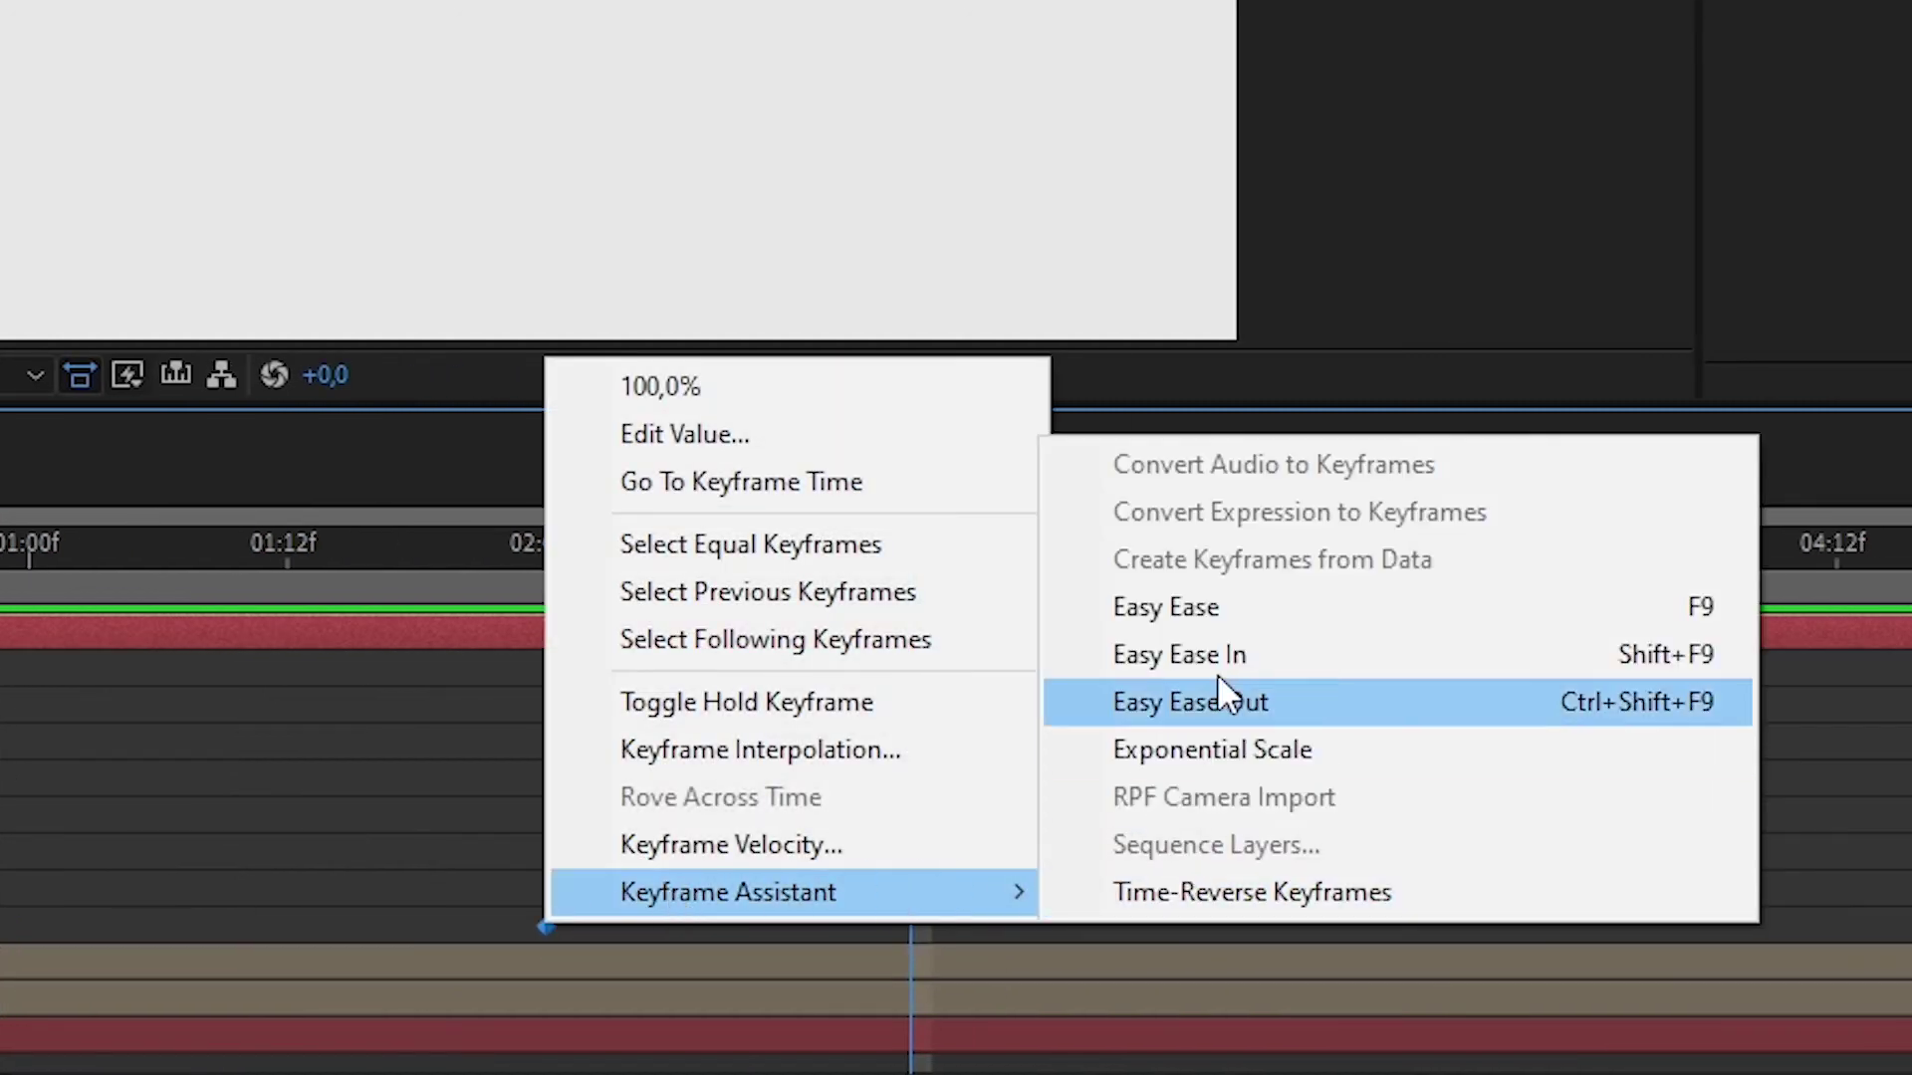
{"action": "left_click", "coordinate": [1226, 599]}
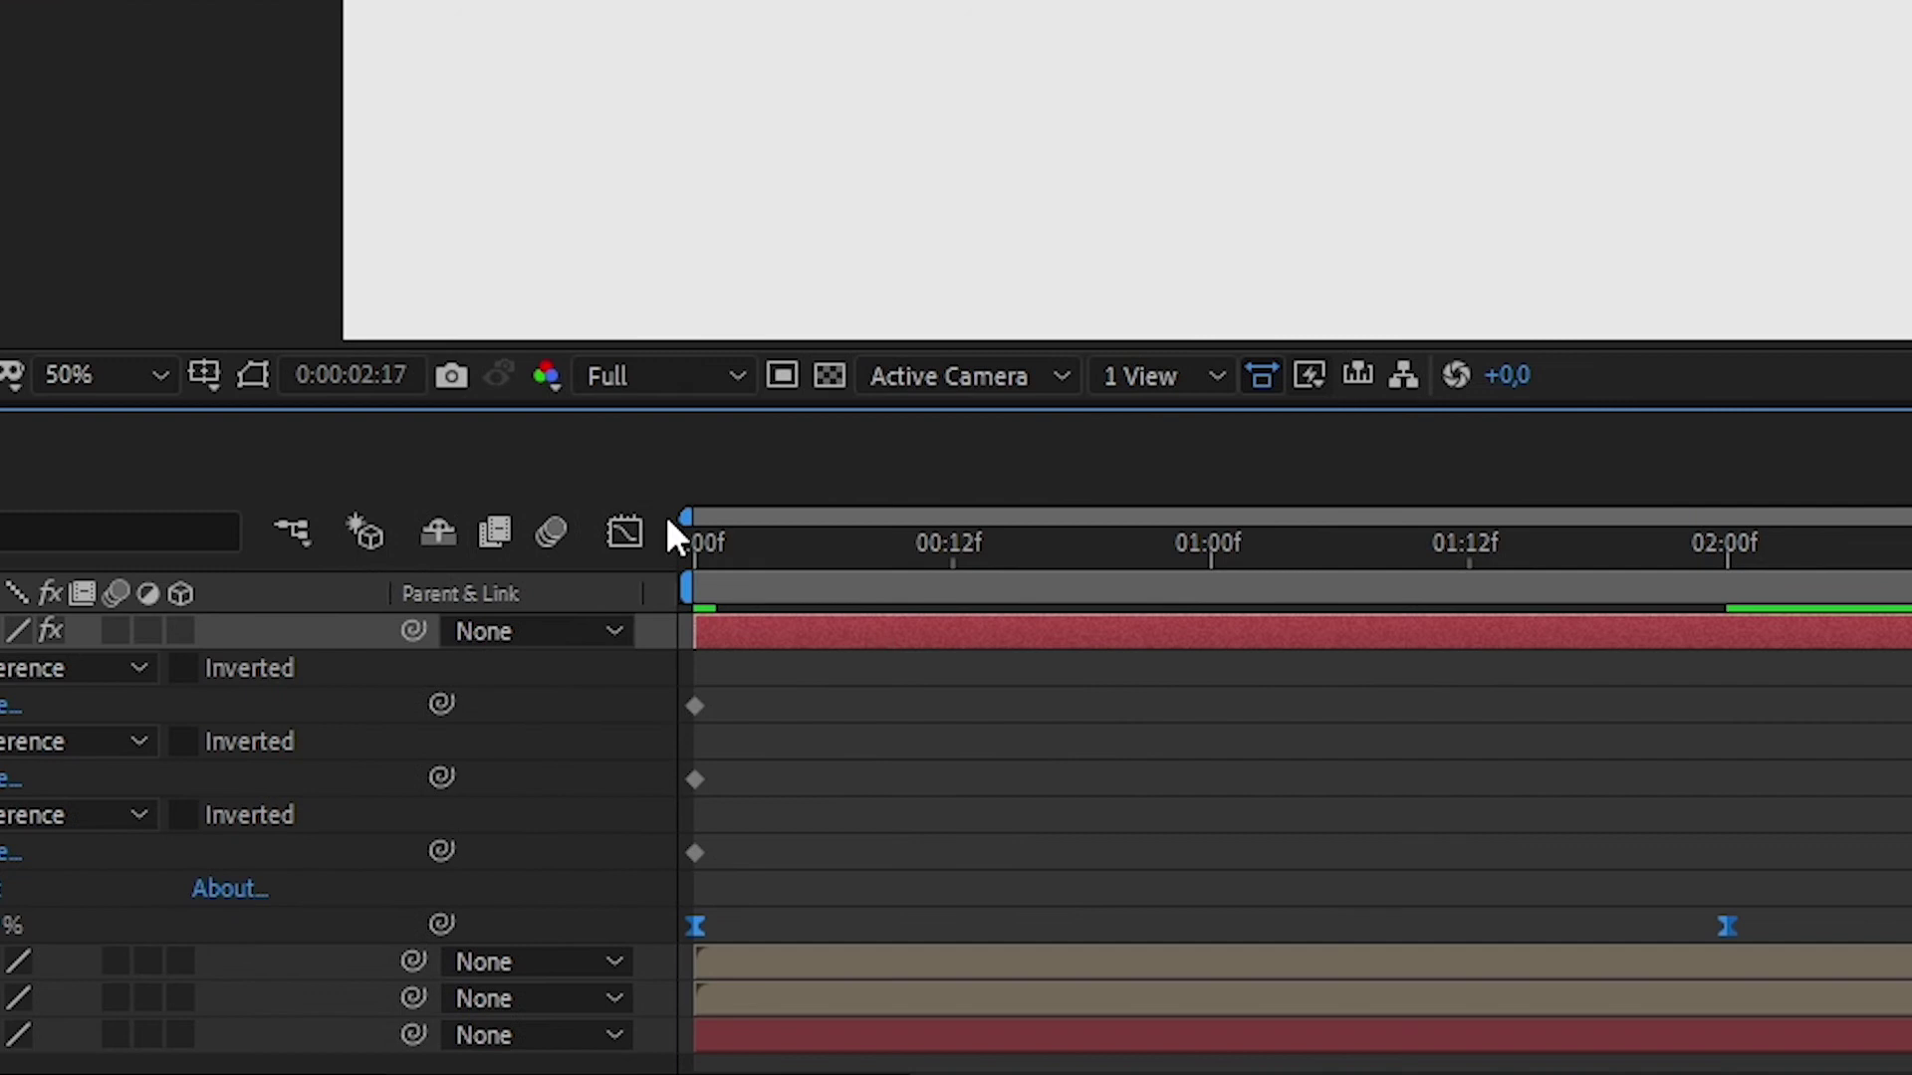
Lengthen both easing handles of the Stroke End speed graph toward the middle and preview the outline animation.
{"action": "left_click", "coordinate": [625, 533]}
{"action": "left_click_drag", "start_coordinate": [1541, 909], "coordinate": [1800, 990]}
{"action": "left_click_drag", "start_coordinate": [1557, 981], "coordinate": [1301, 981]}
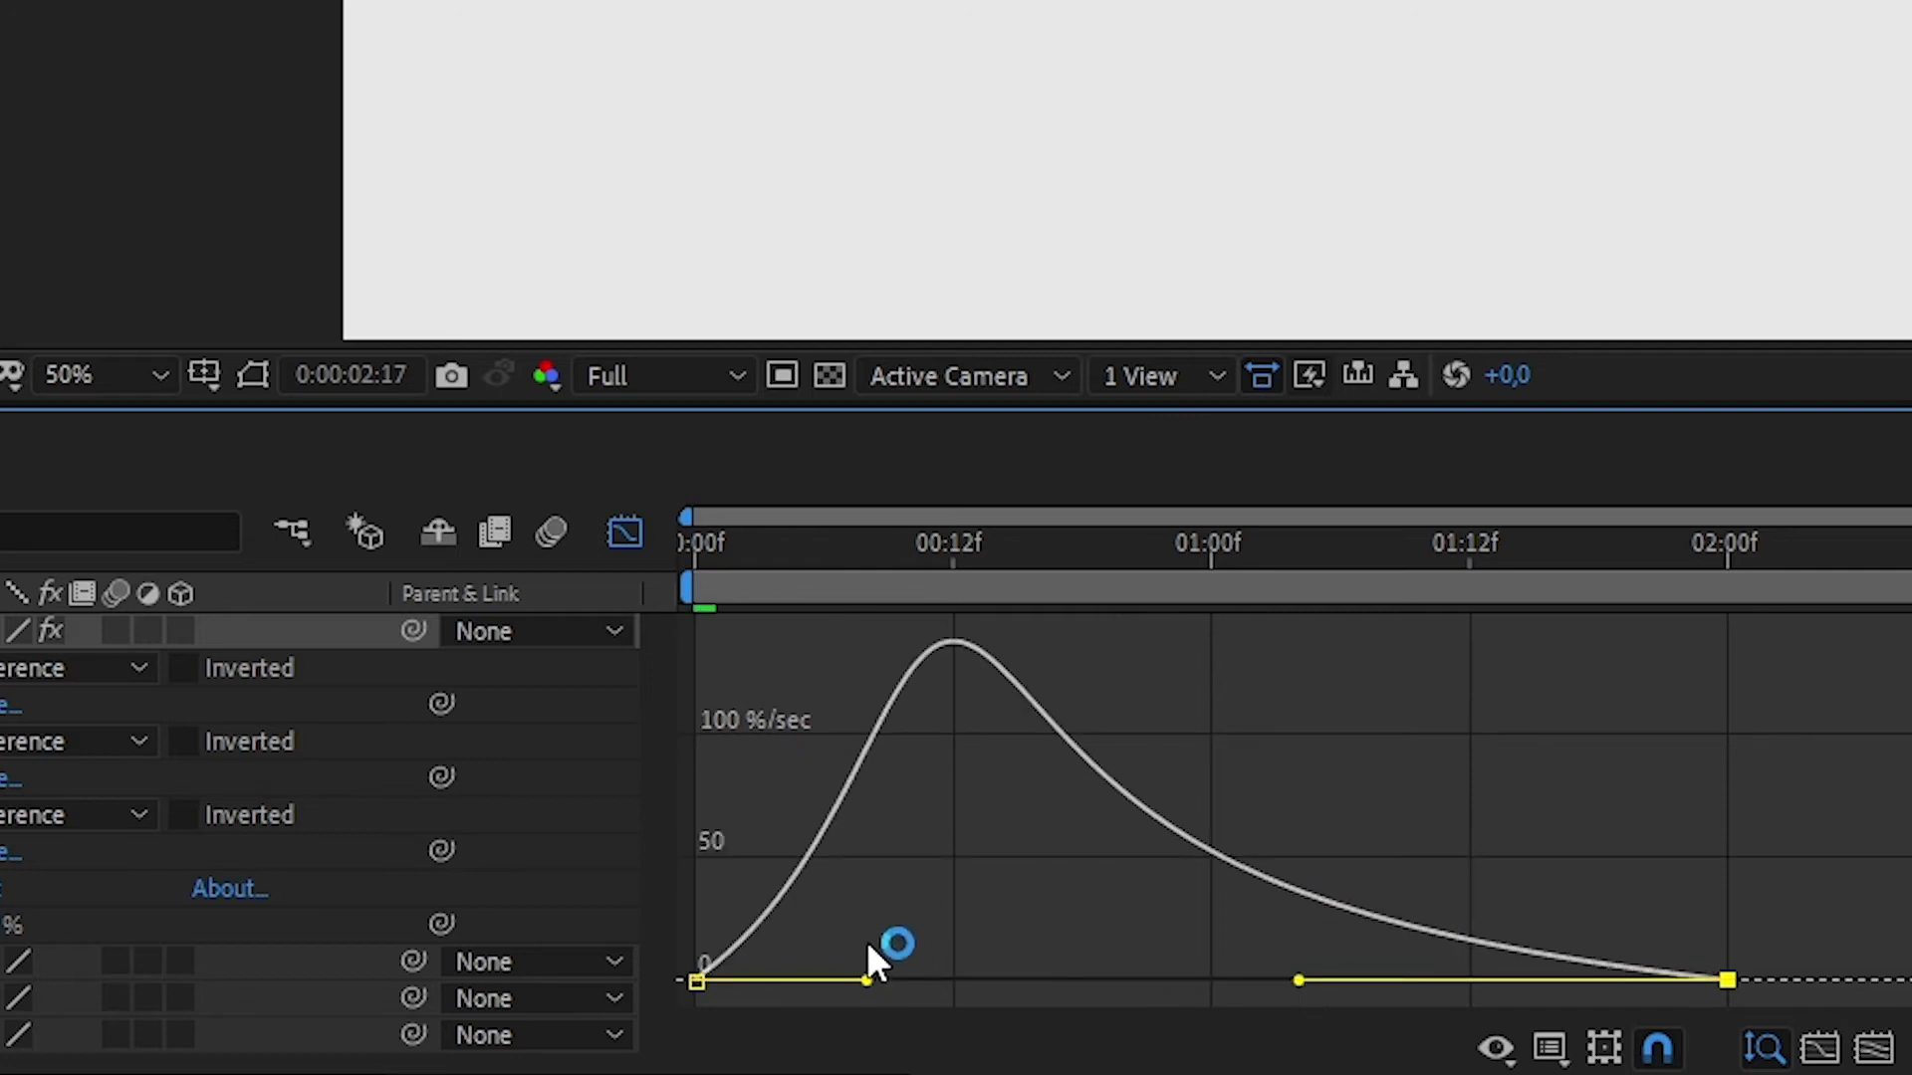
{"action": "left_click_drag", "start_coordinate": [866, 982], "coordinate": [1117, 982]}
{"action": "left_click", "coordinate": [624, 534]}
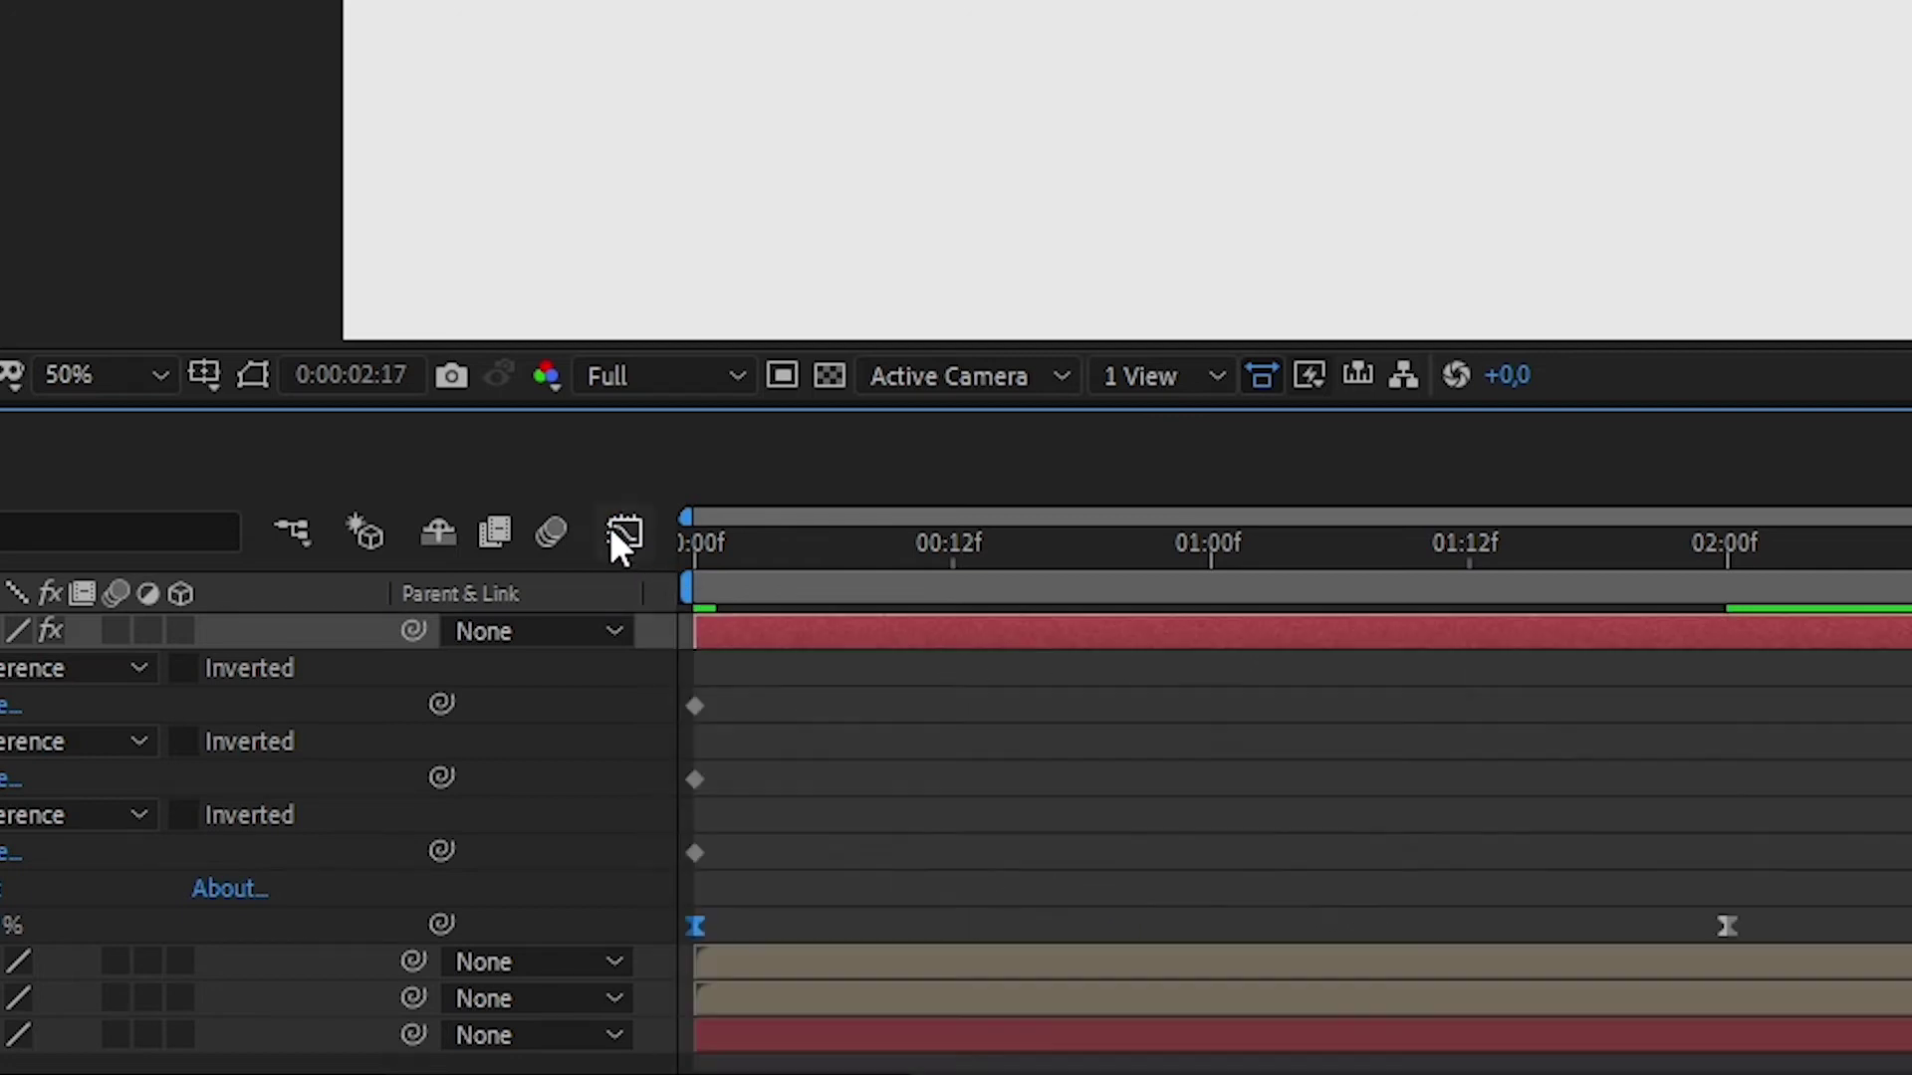
{"action": "key", "text": "space"}
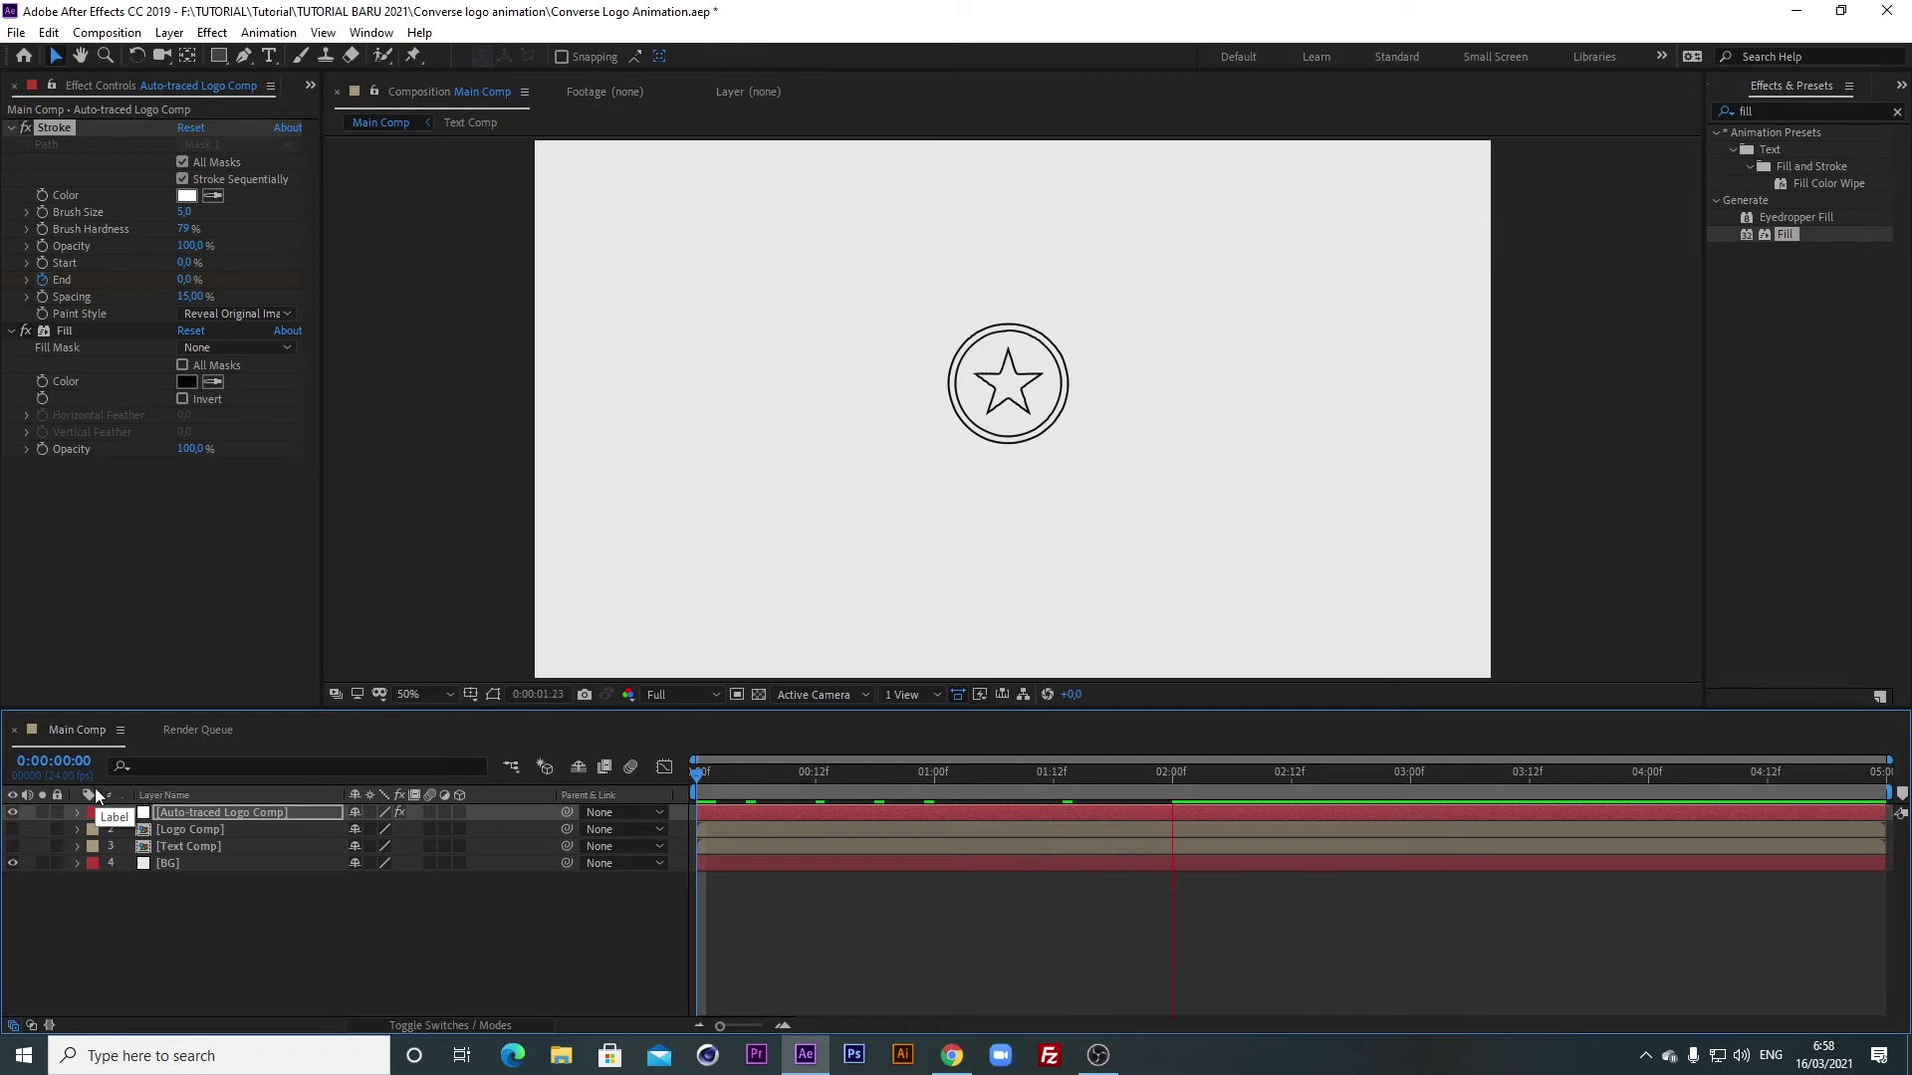
{"action": "key", "text": "space"}
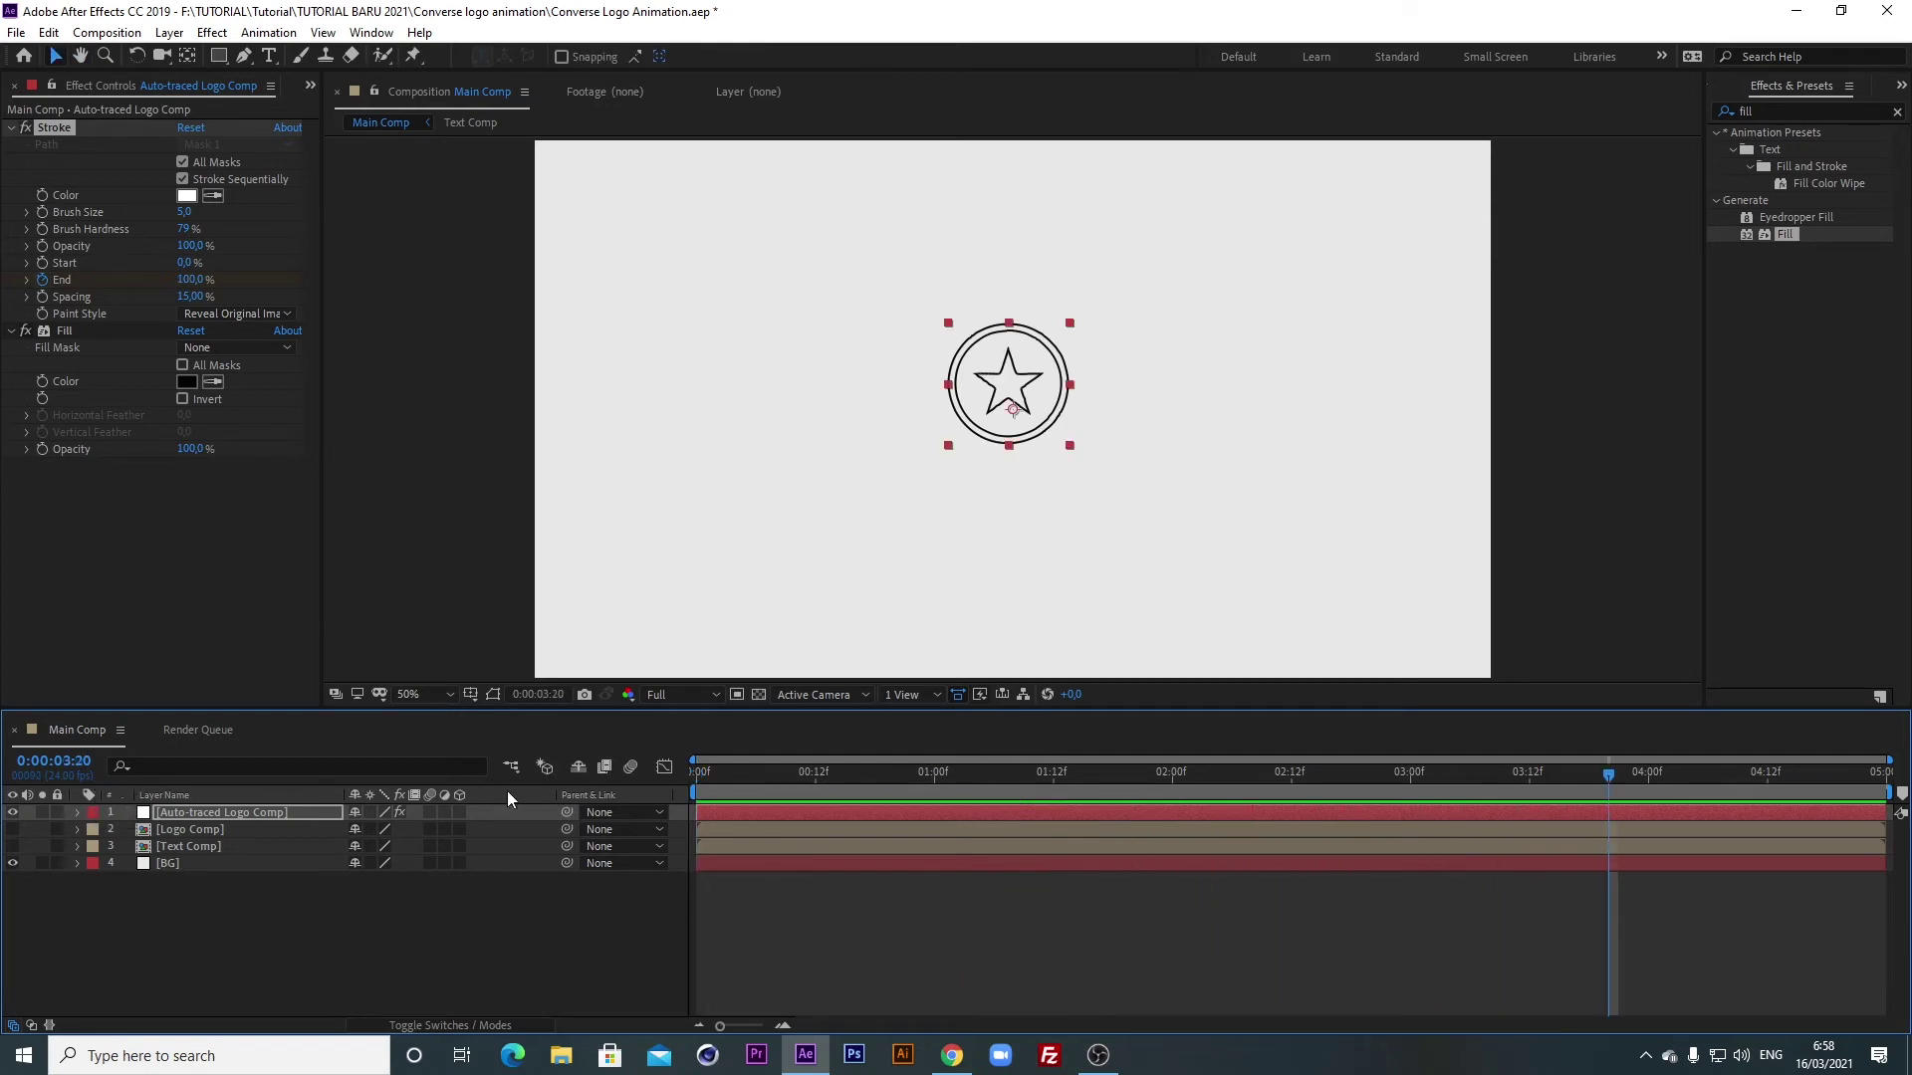
Show the Logo Comp layer and move it above the Auto-traced Logo Comp layer.
{"action": "left_click", "coordinate": [12, 830]}
{"action": "left_click", "coordinate": [198, 832]}
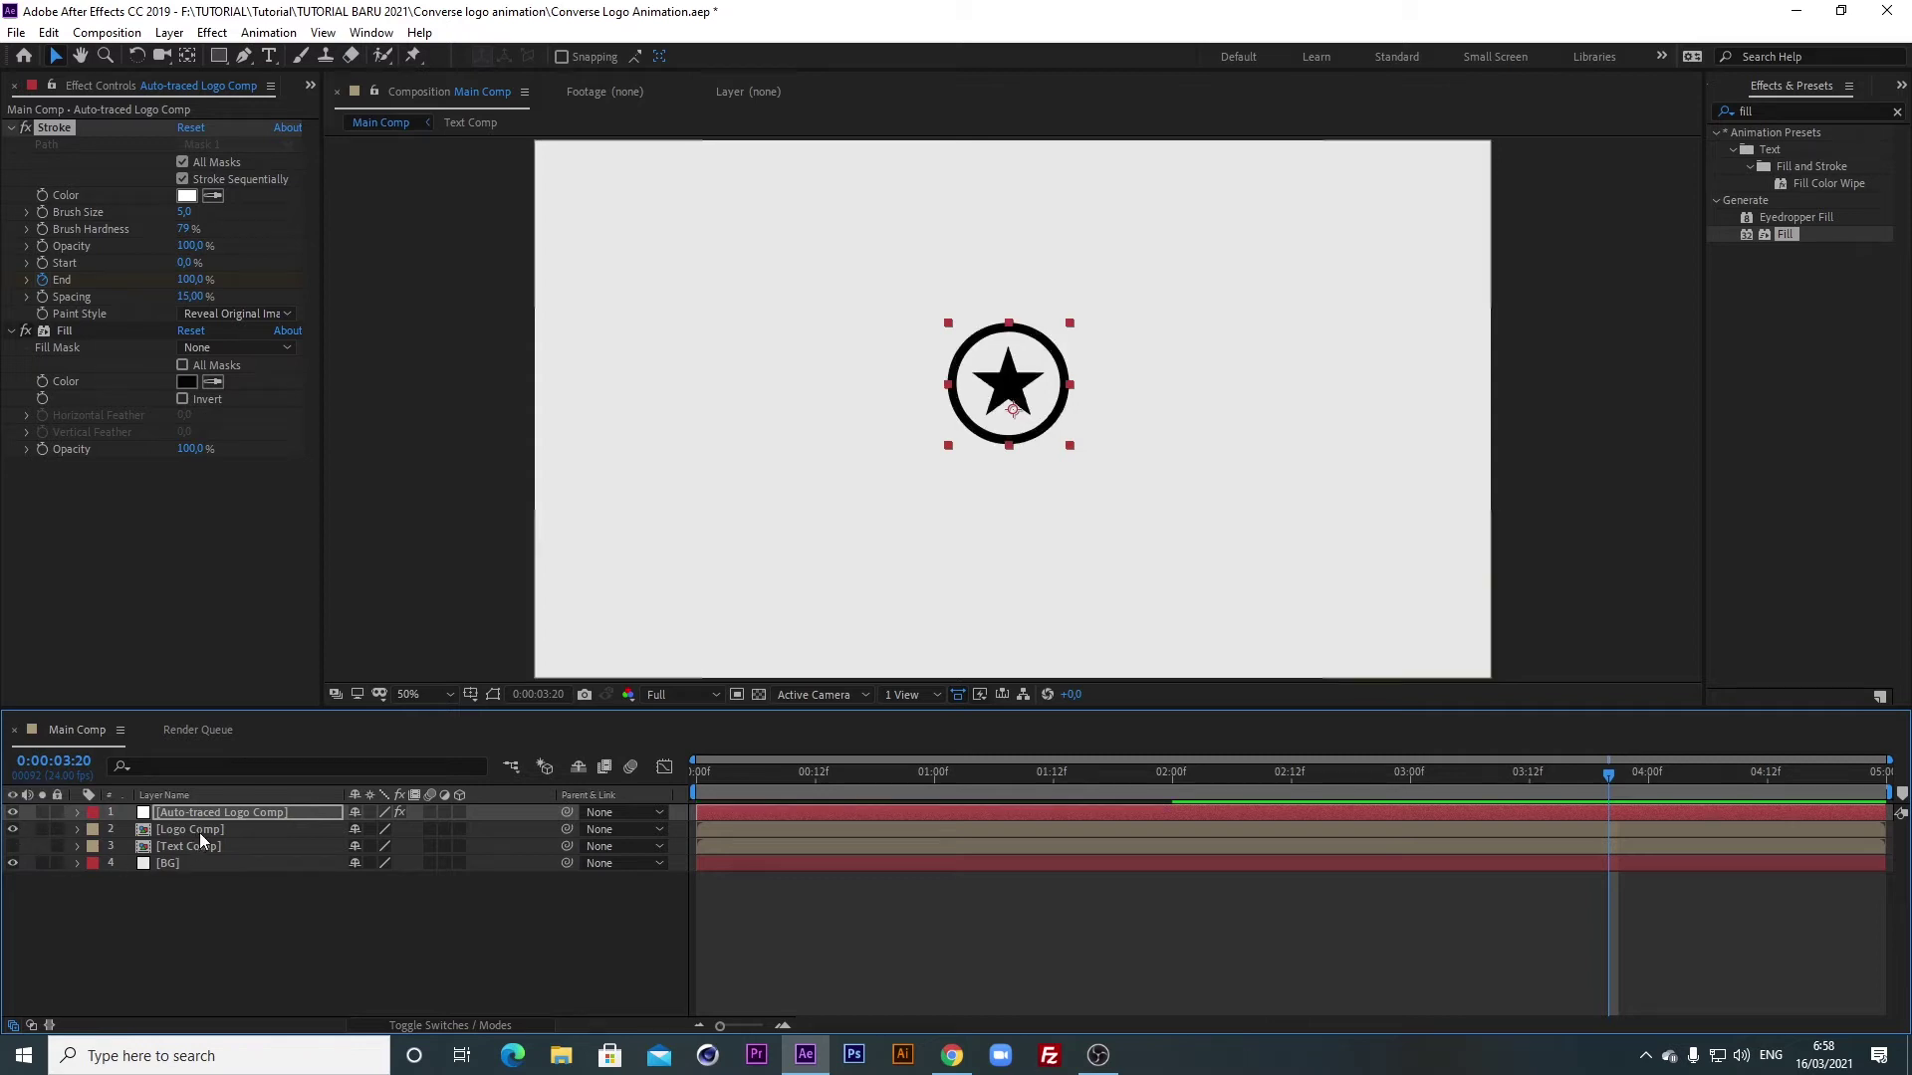
{"action": "left_click_drag", "start_coordinate": [470, 713], "coordinate": [470, 666]}
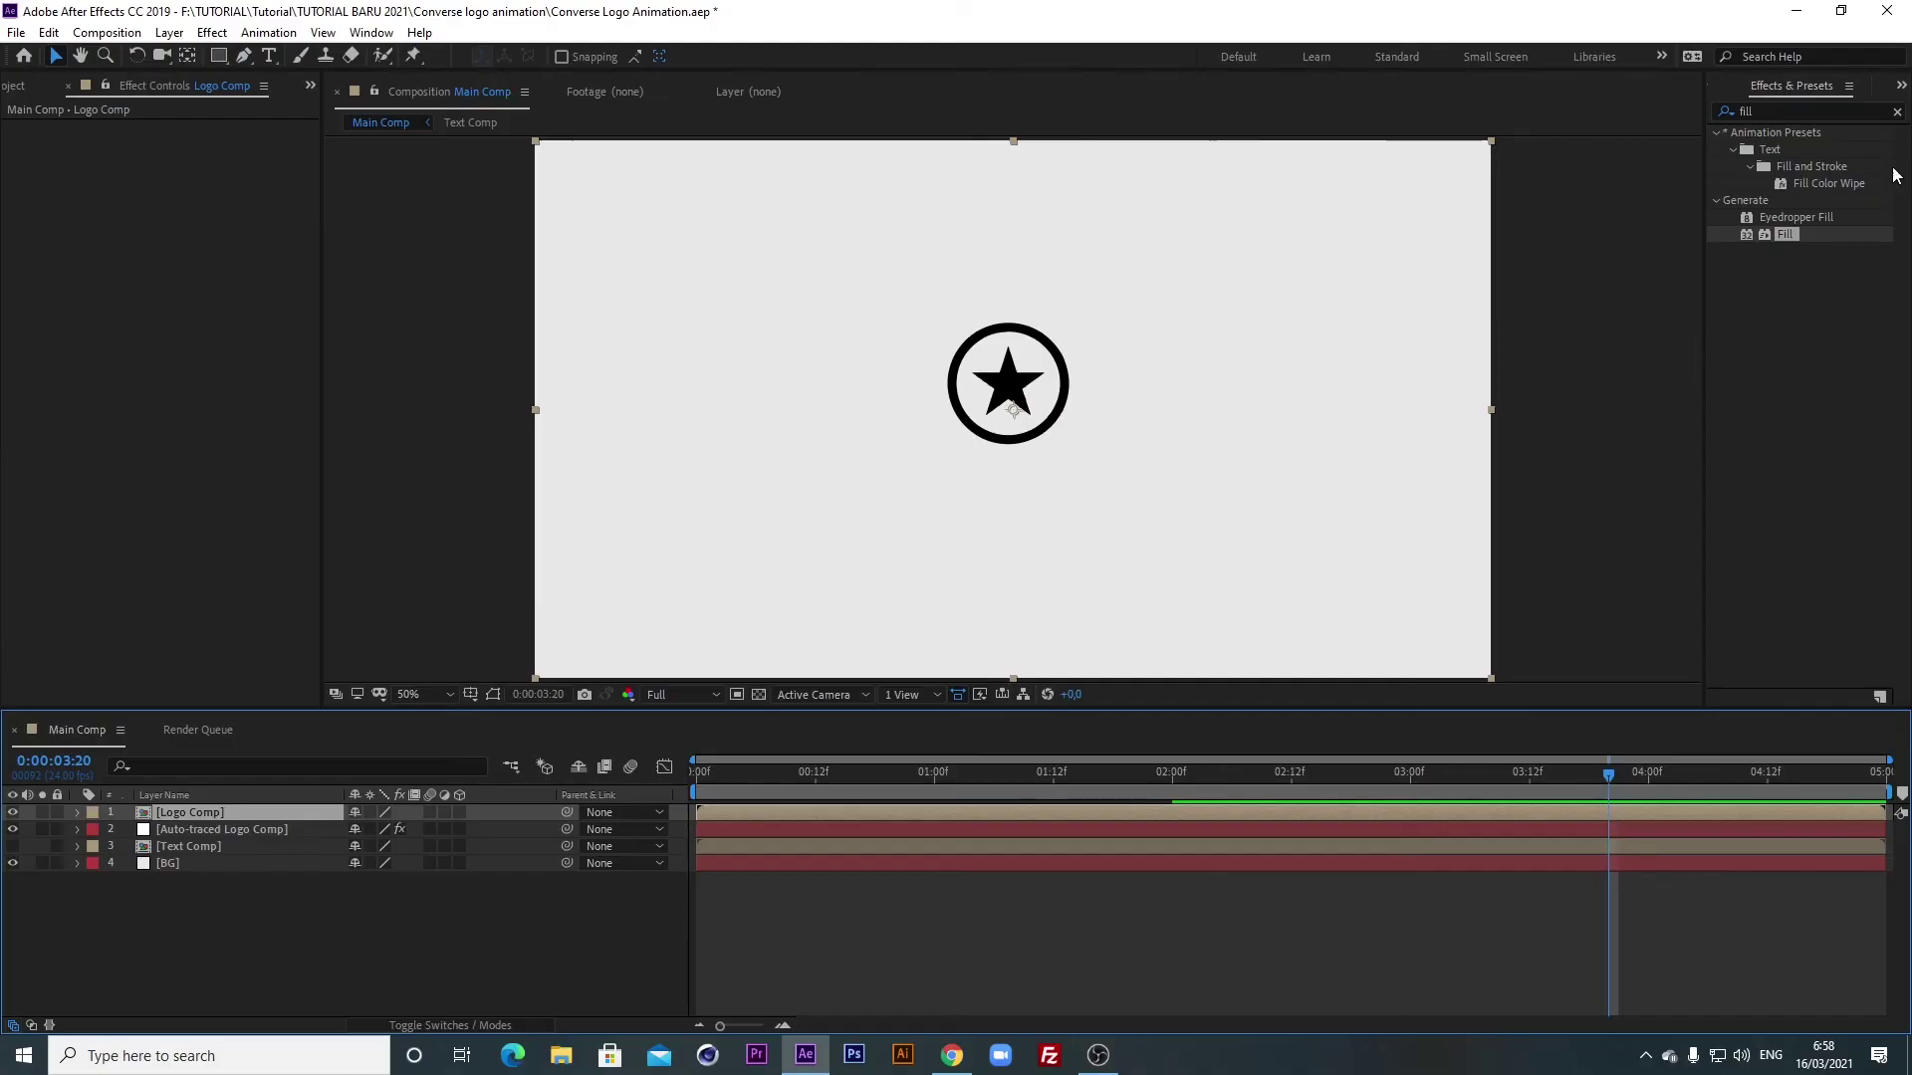
Find the Radial Wipe transition effect and apply it to the Logo Comp layer.
{"action": "key", "text": "ctrl+f"}
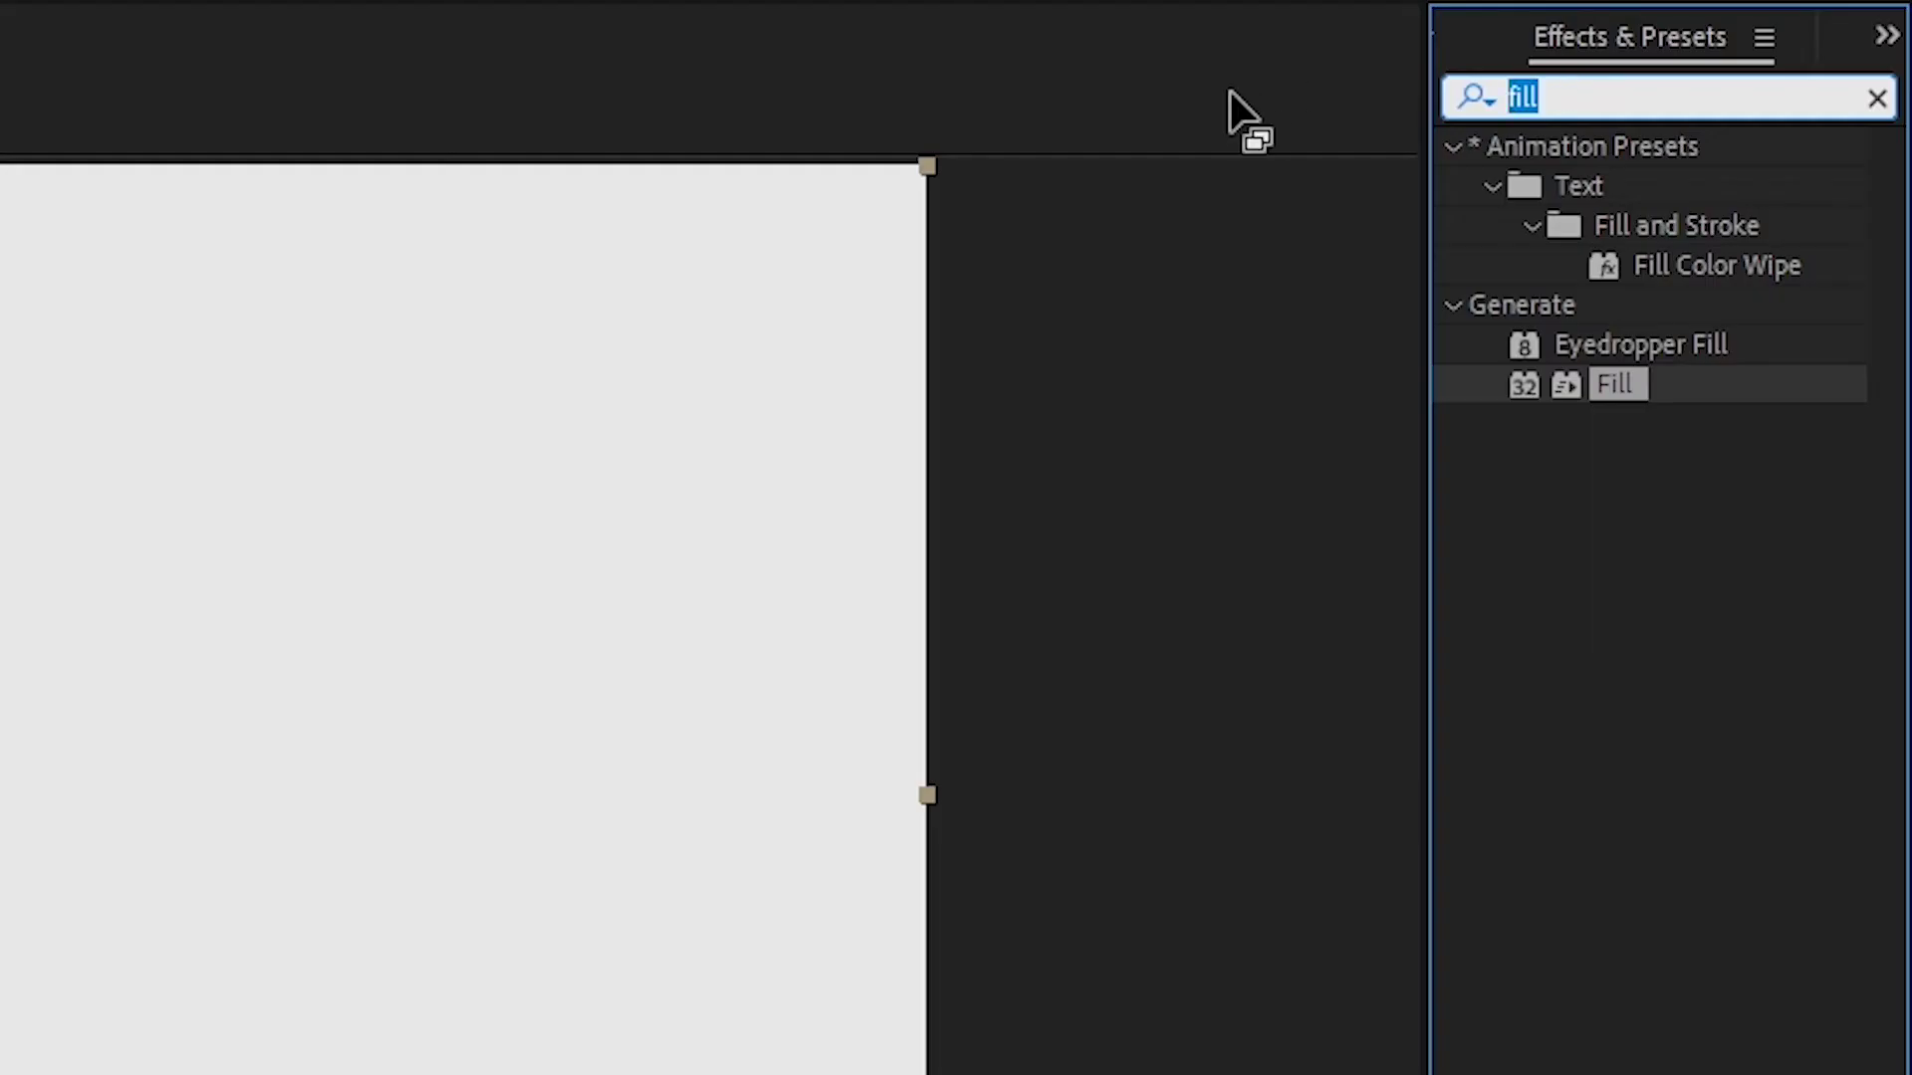
{"action": "type", "text": "radial"}
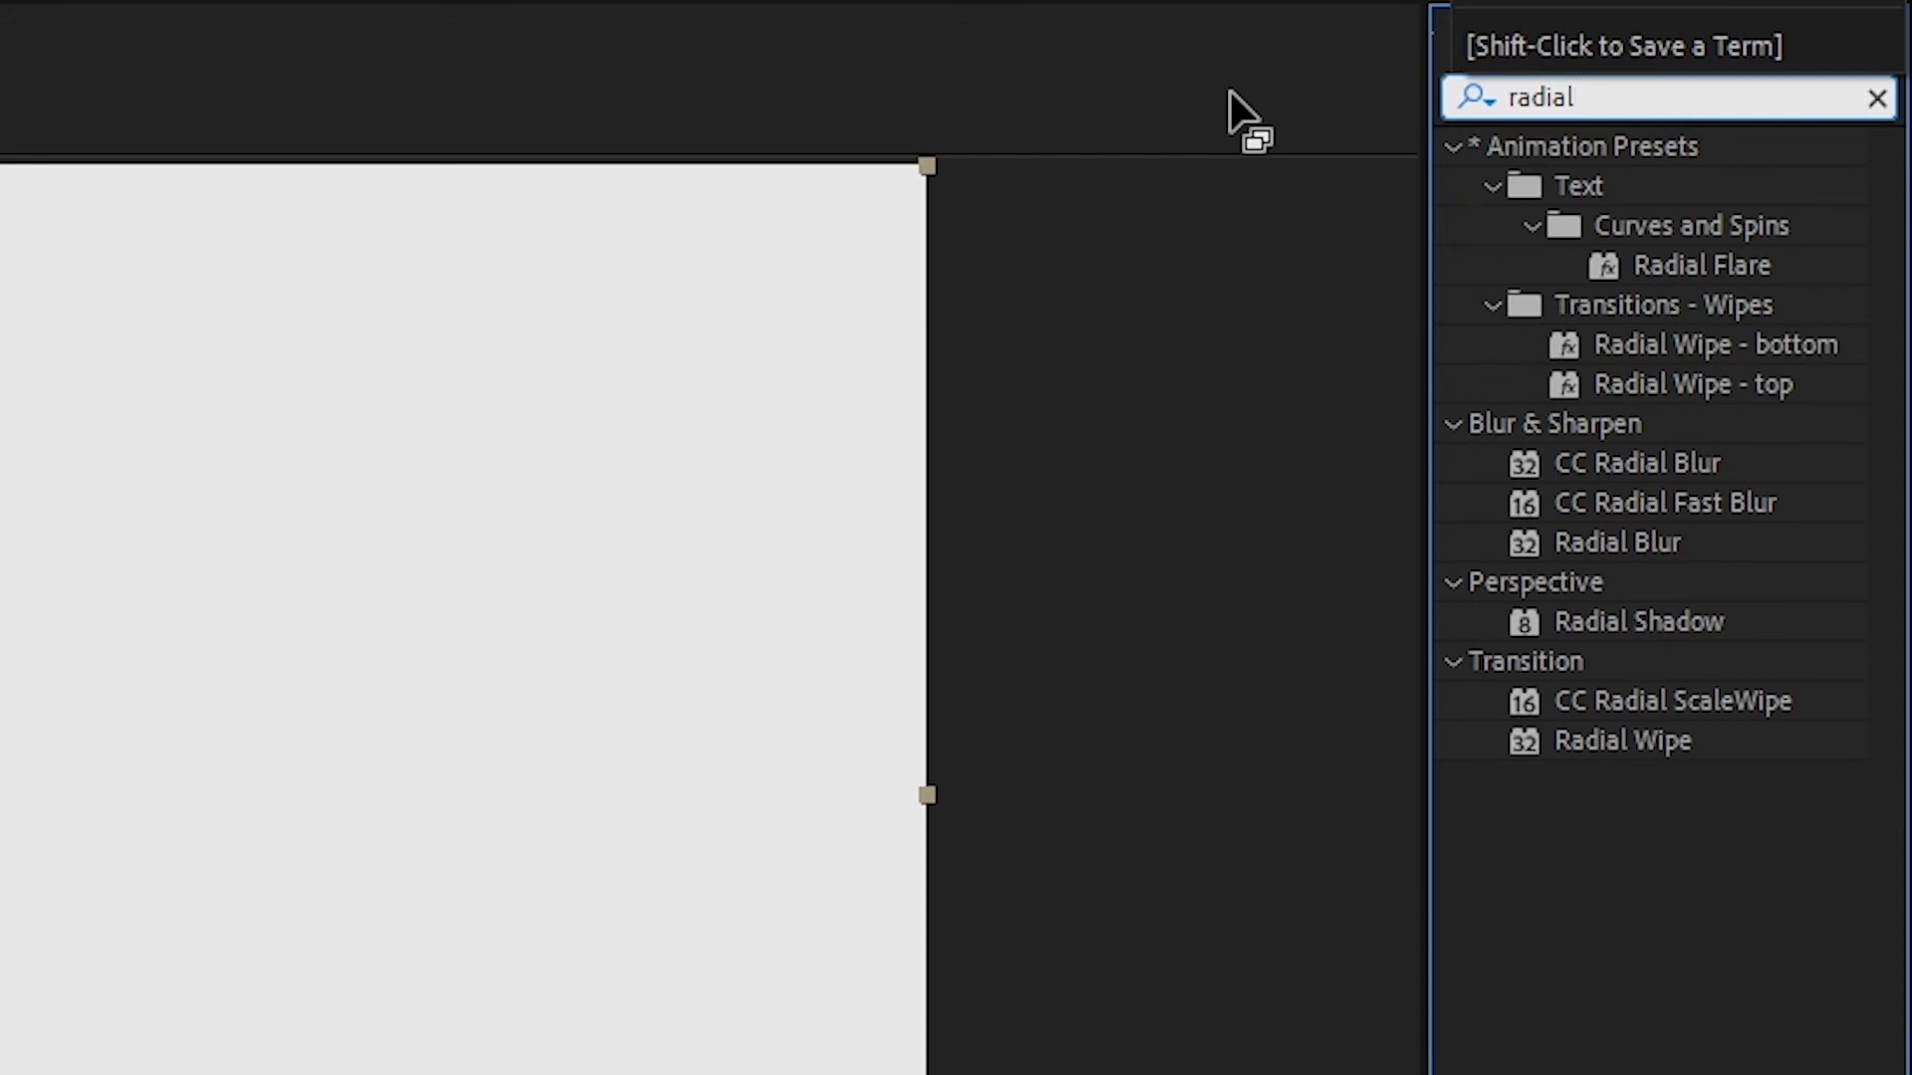
{"action": "left_click", "coordinate": [1625, 743]}
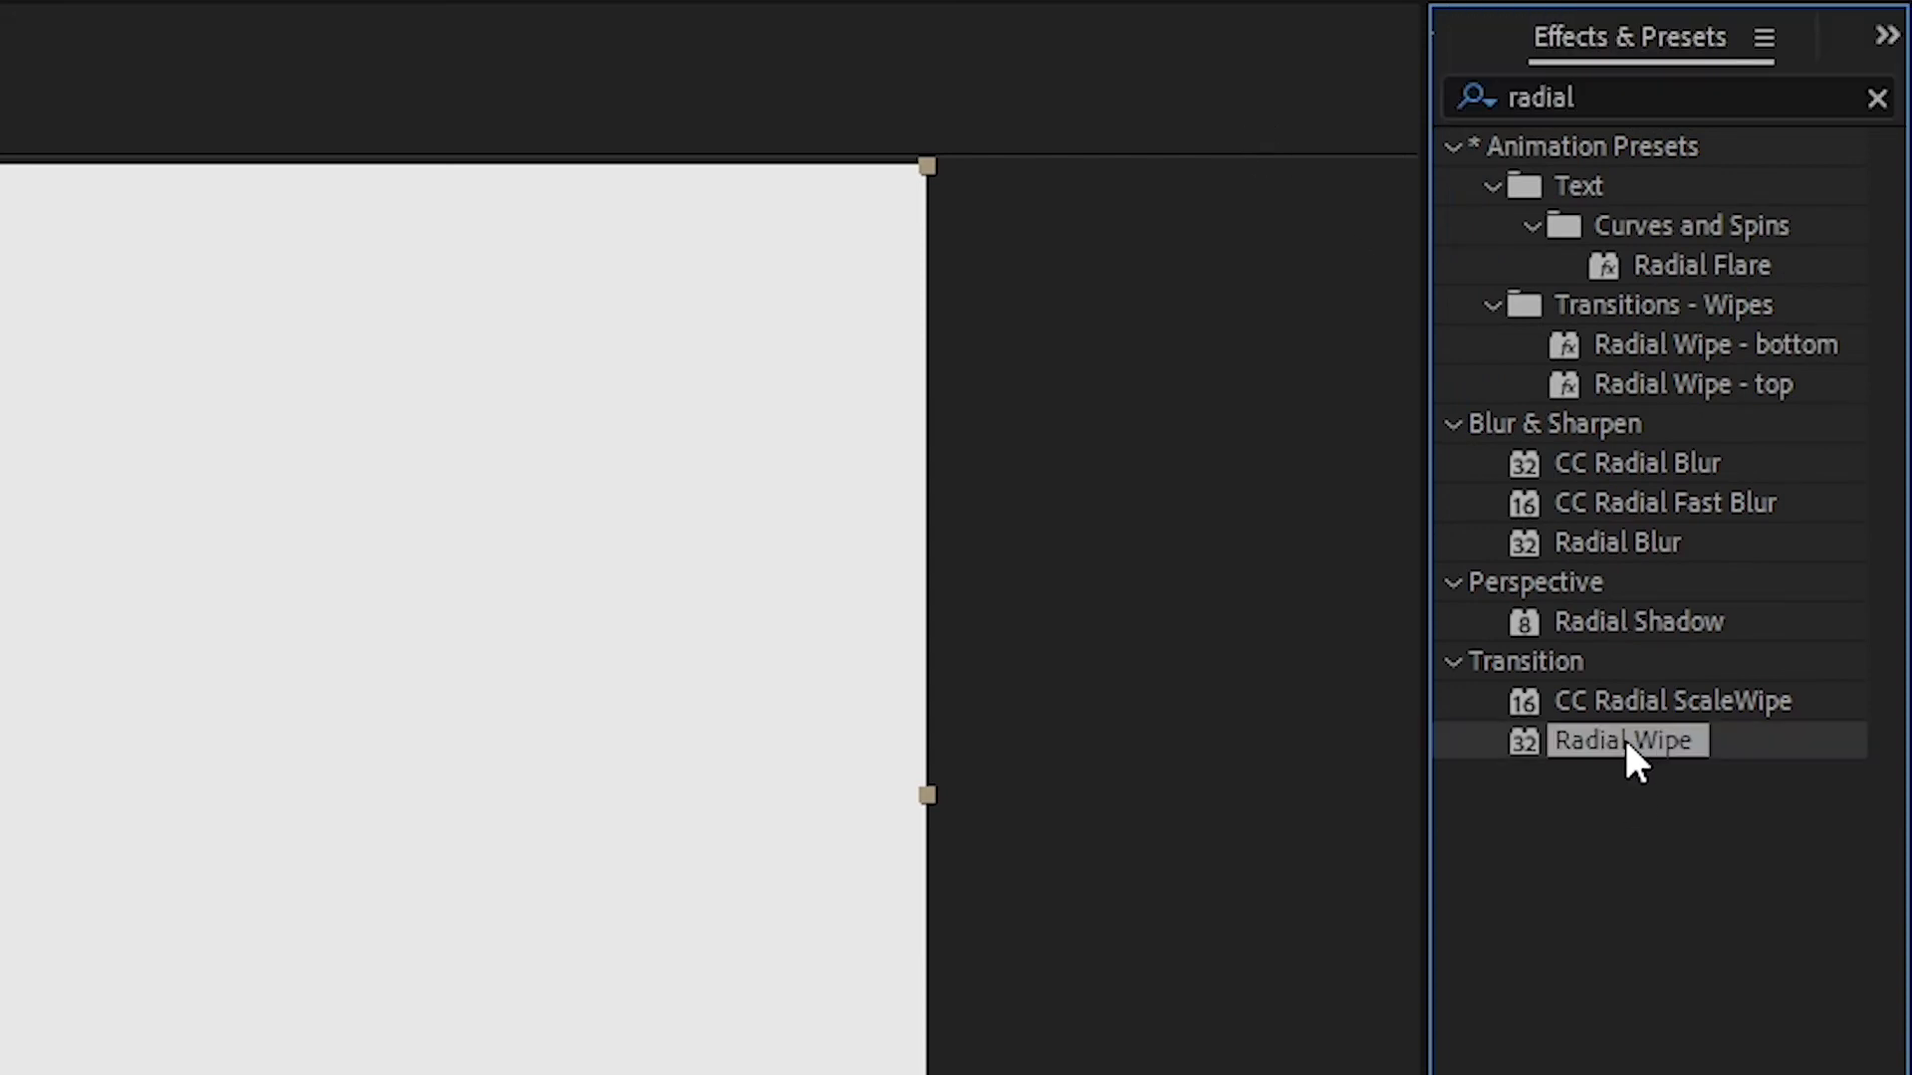
{"action": "left_click_drag", "start_coordinate": [1640, 731], "coordinate": [0, 1074]}
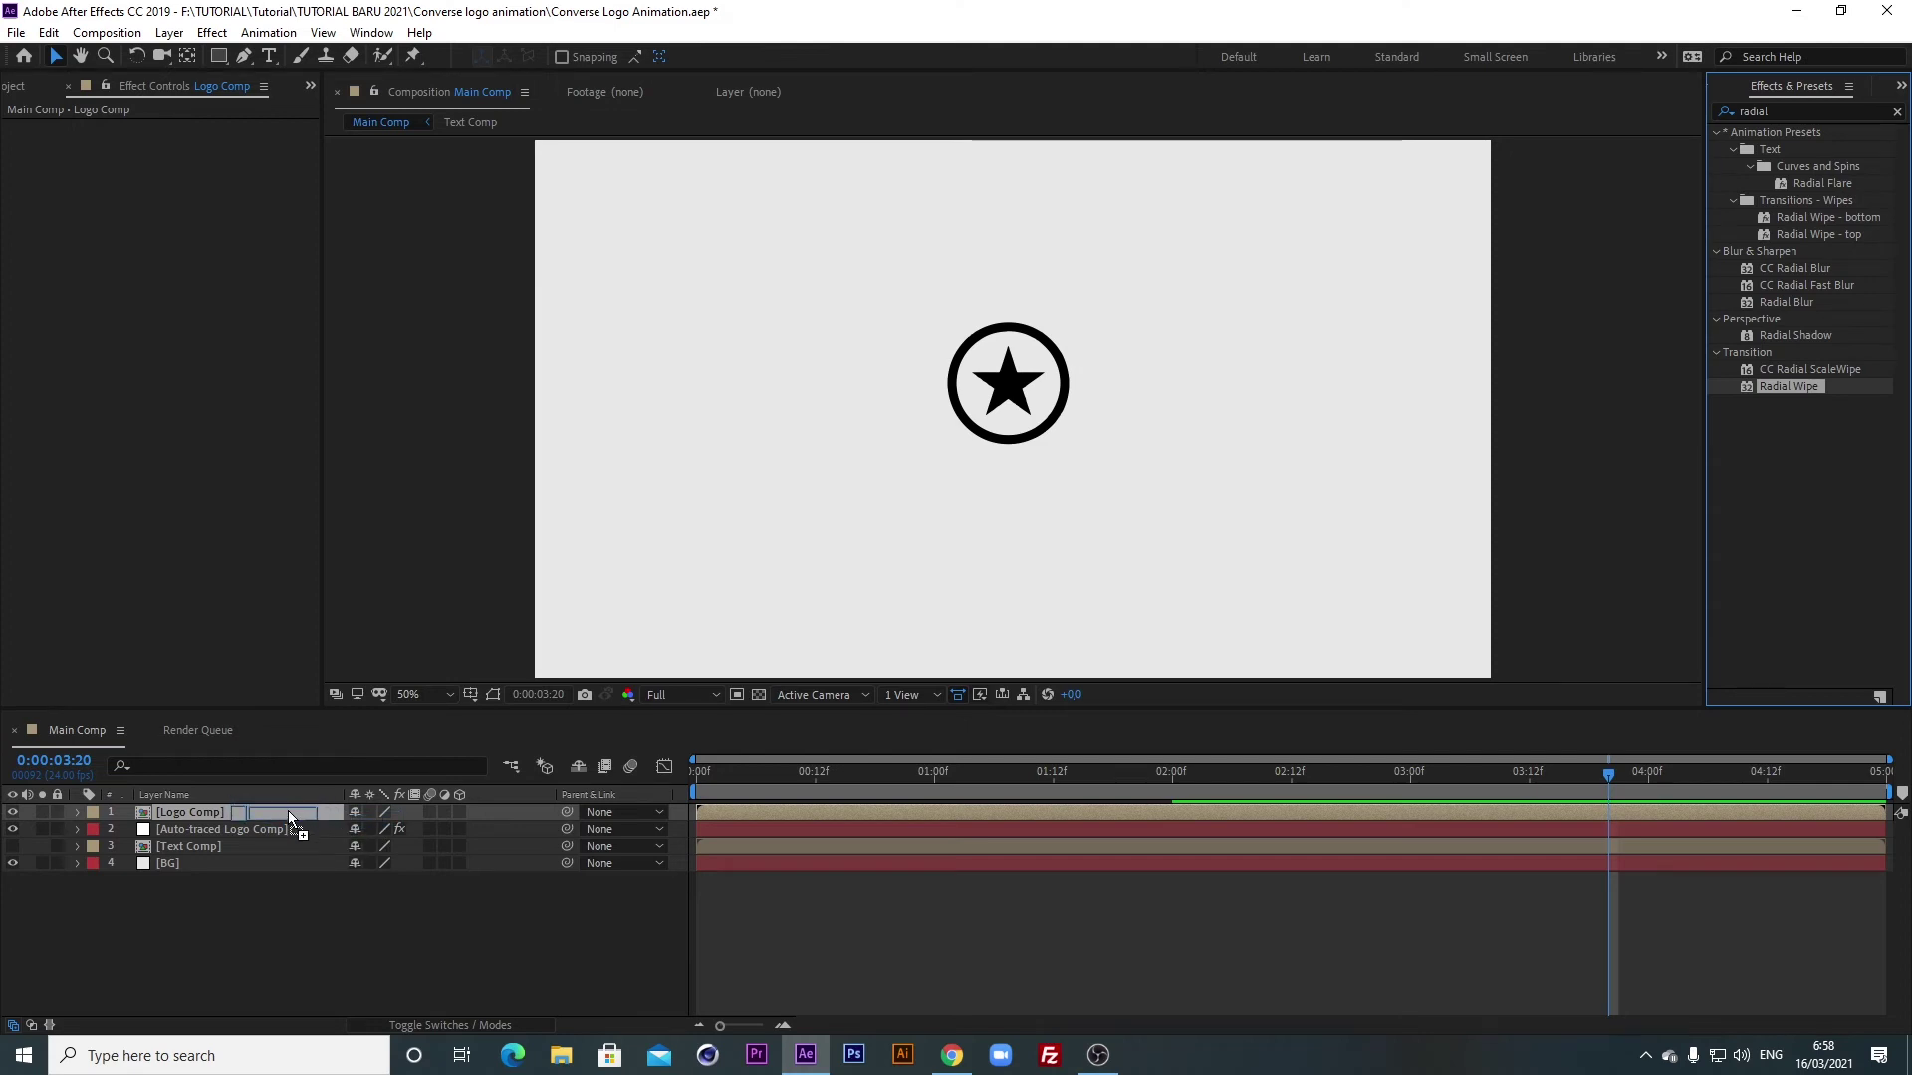
{"action": "left_click_drag", "start_coordinate": [289, 811], "coordinate": [287, 809]}
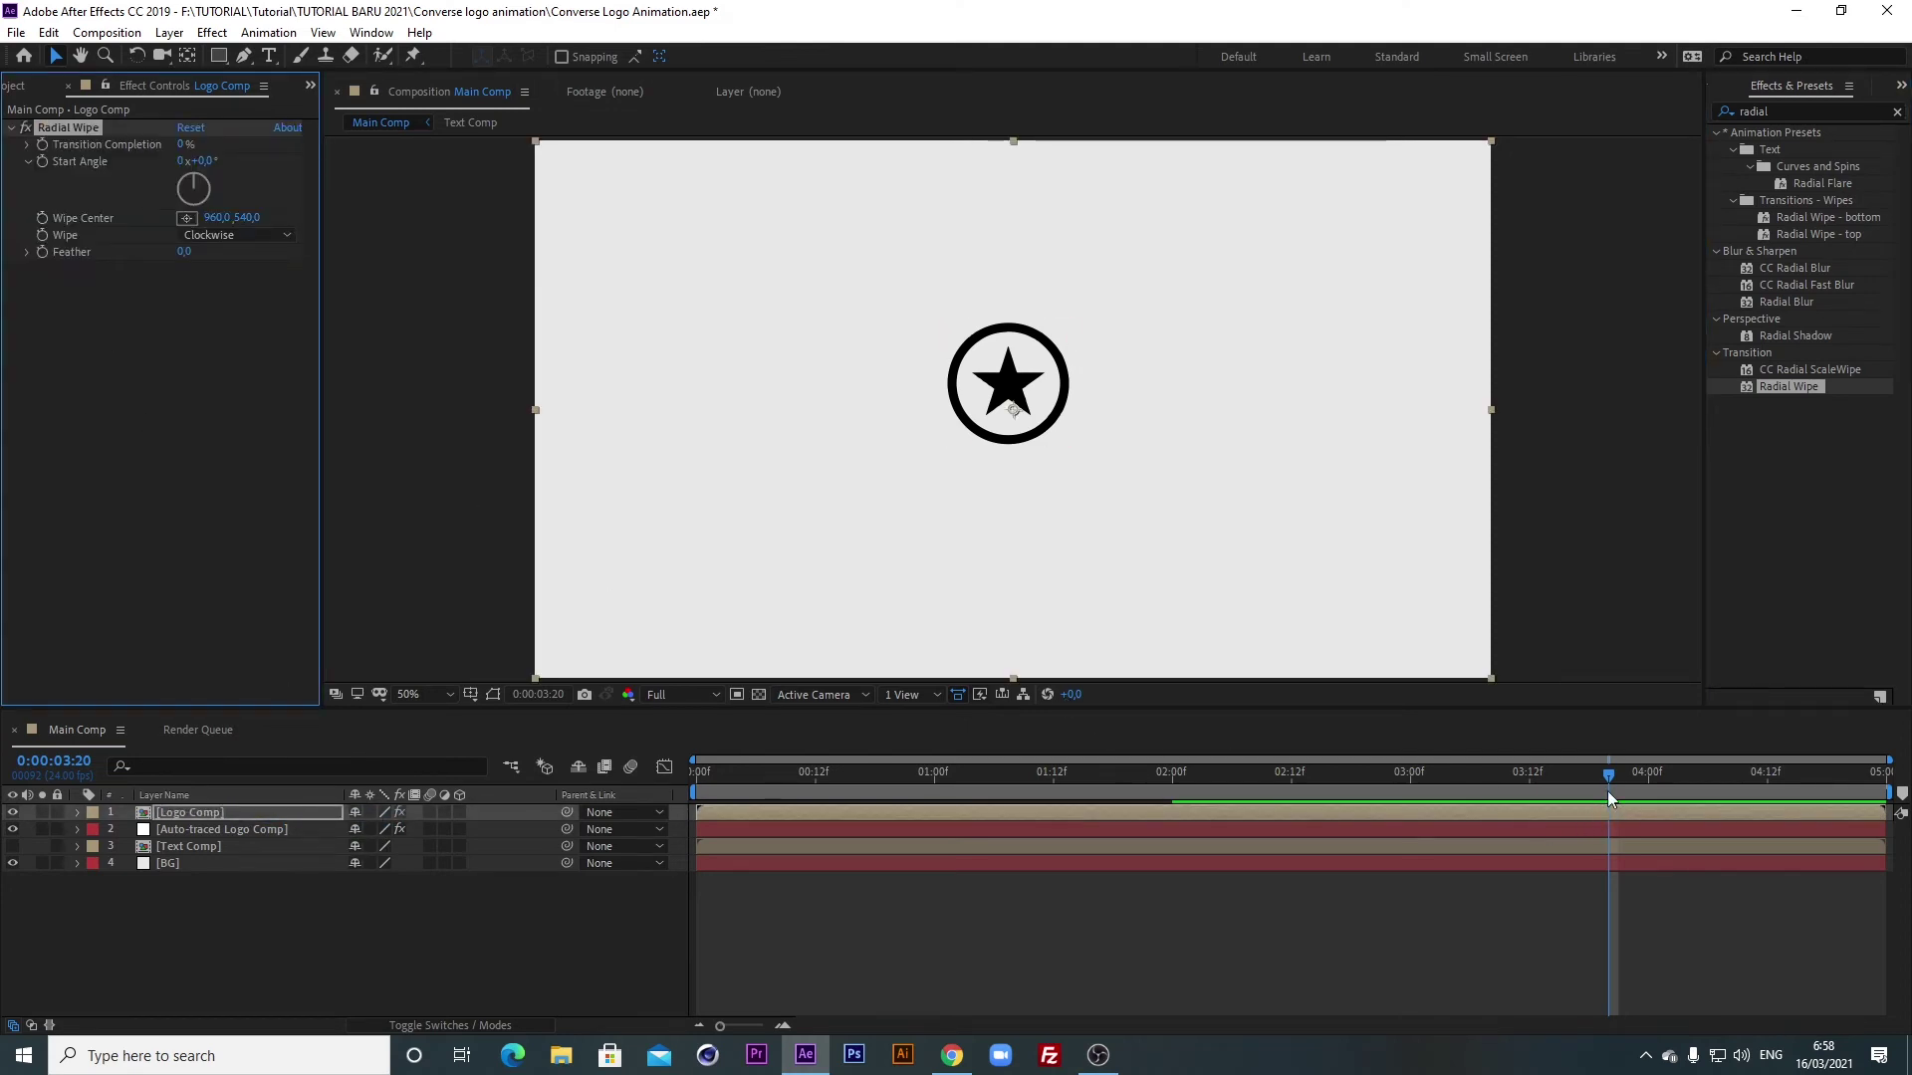
Keyframe the Radial Wipe's Transition Completion from 100% at 2 seconds to 0% at 3 seconds.
{"action": "left_click_drag", "start_coordinate": [1610, 777], "coordinate": [1177, 784]}
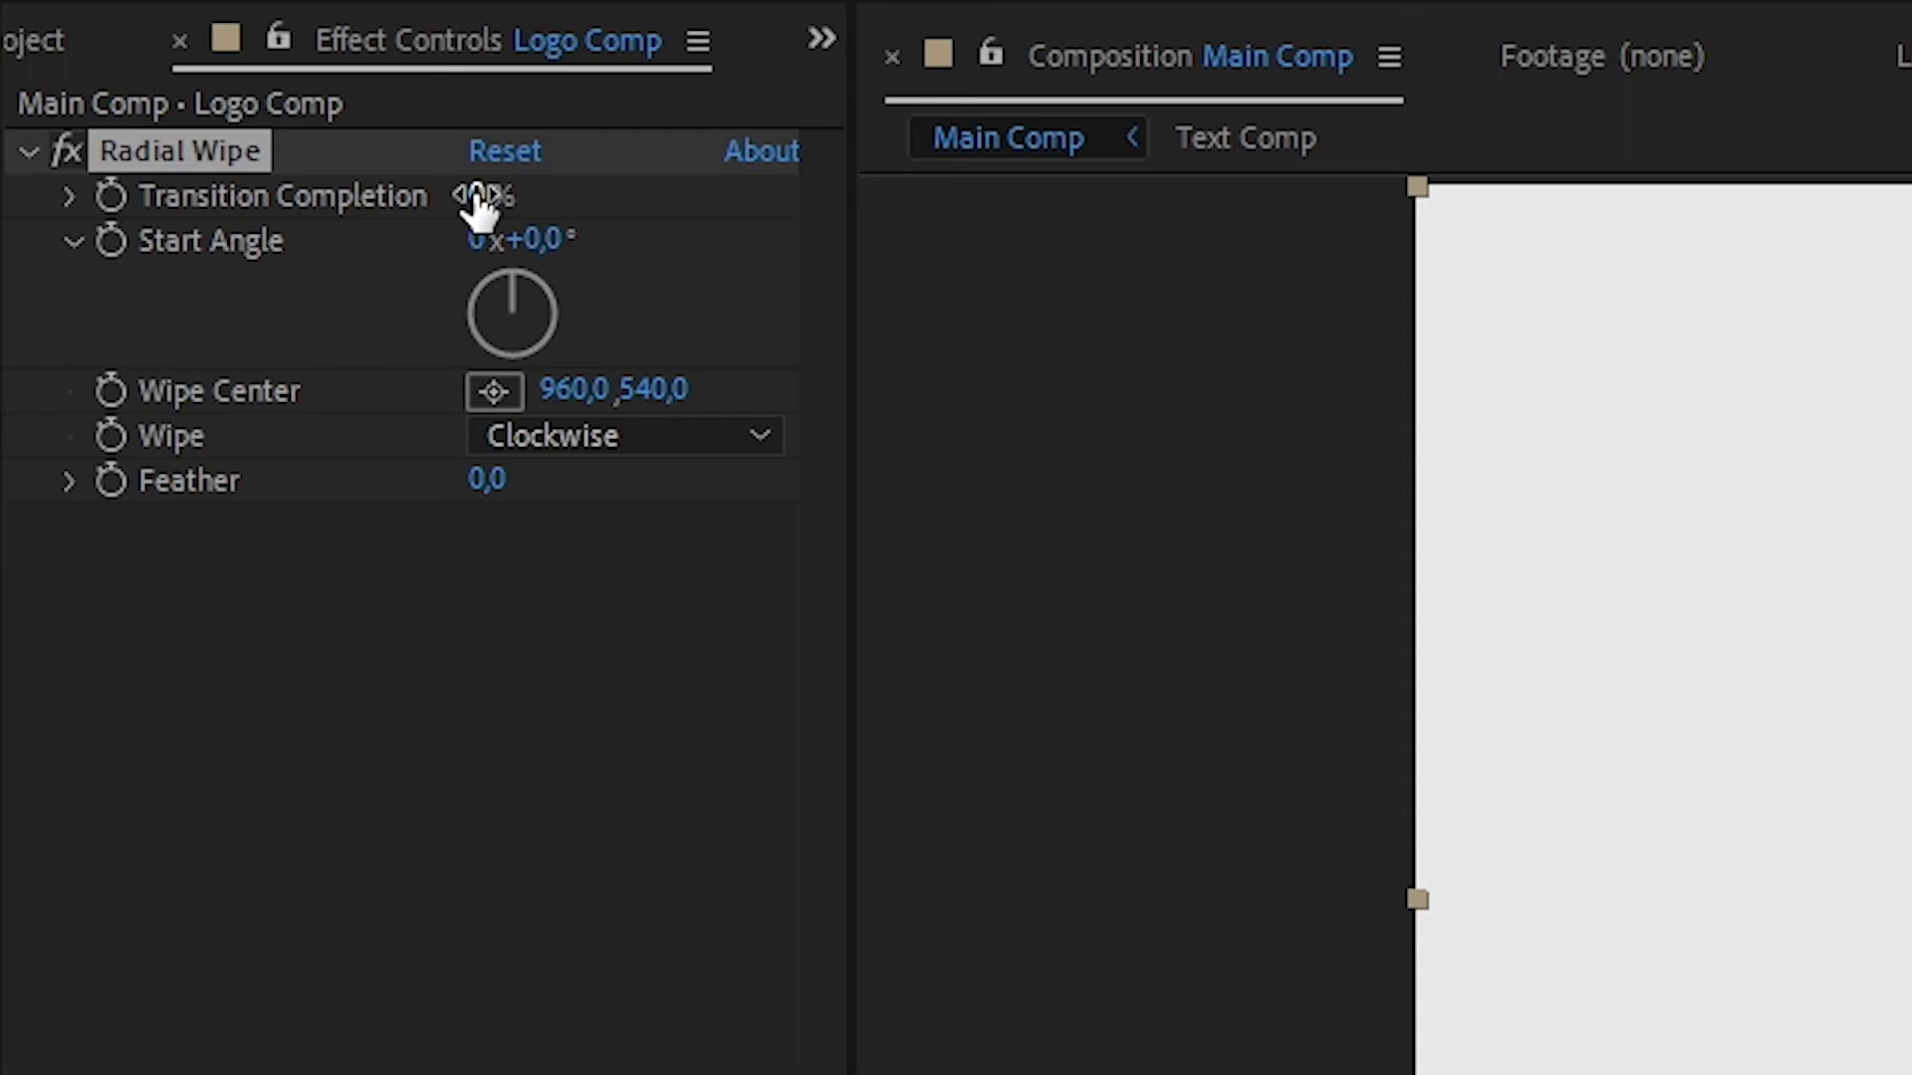
{"action": "left_click_drag", "start_coordinate": [476, 199], "coordinate": [834, 252]}
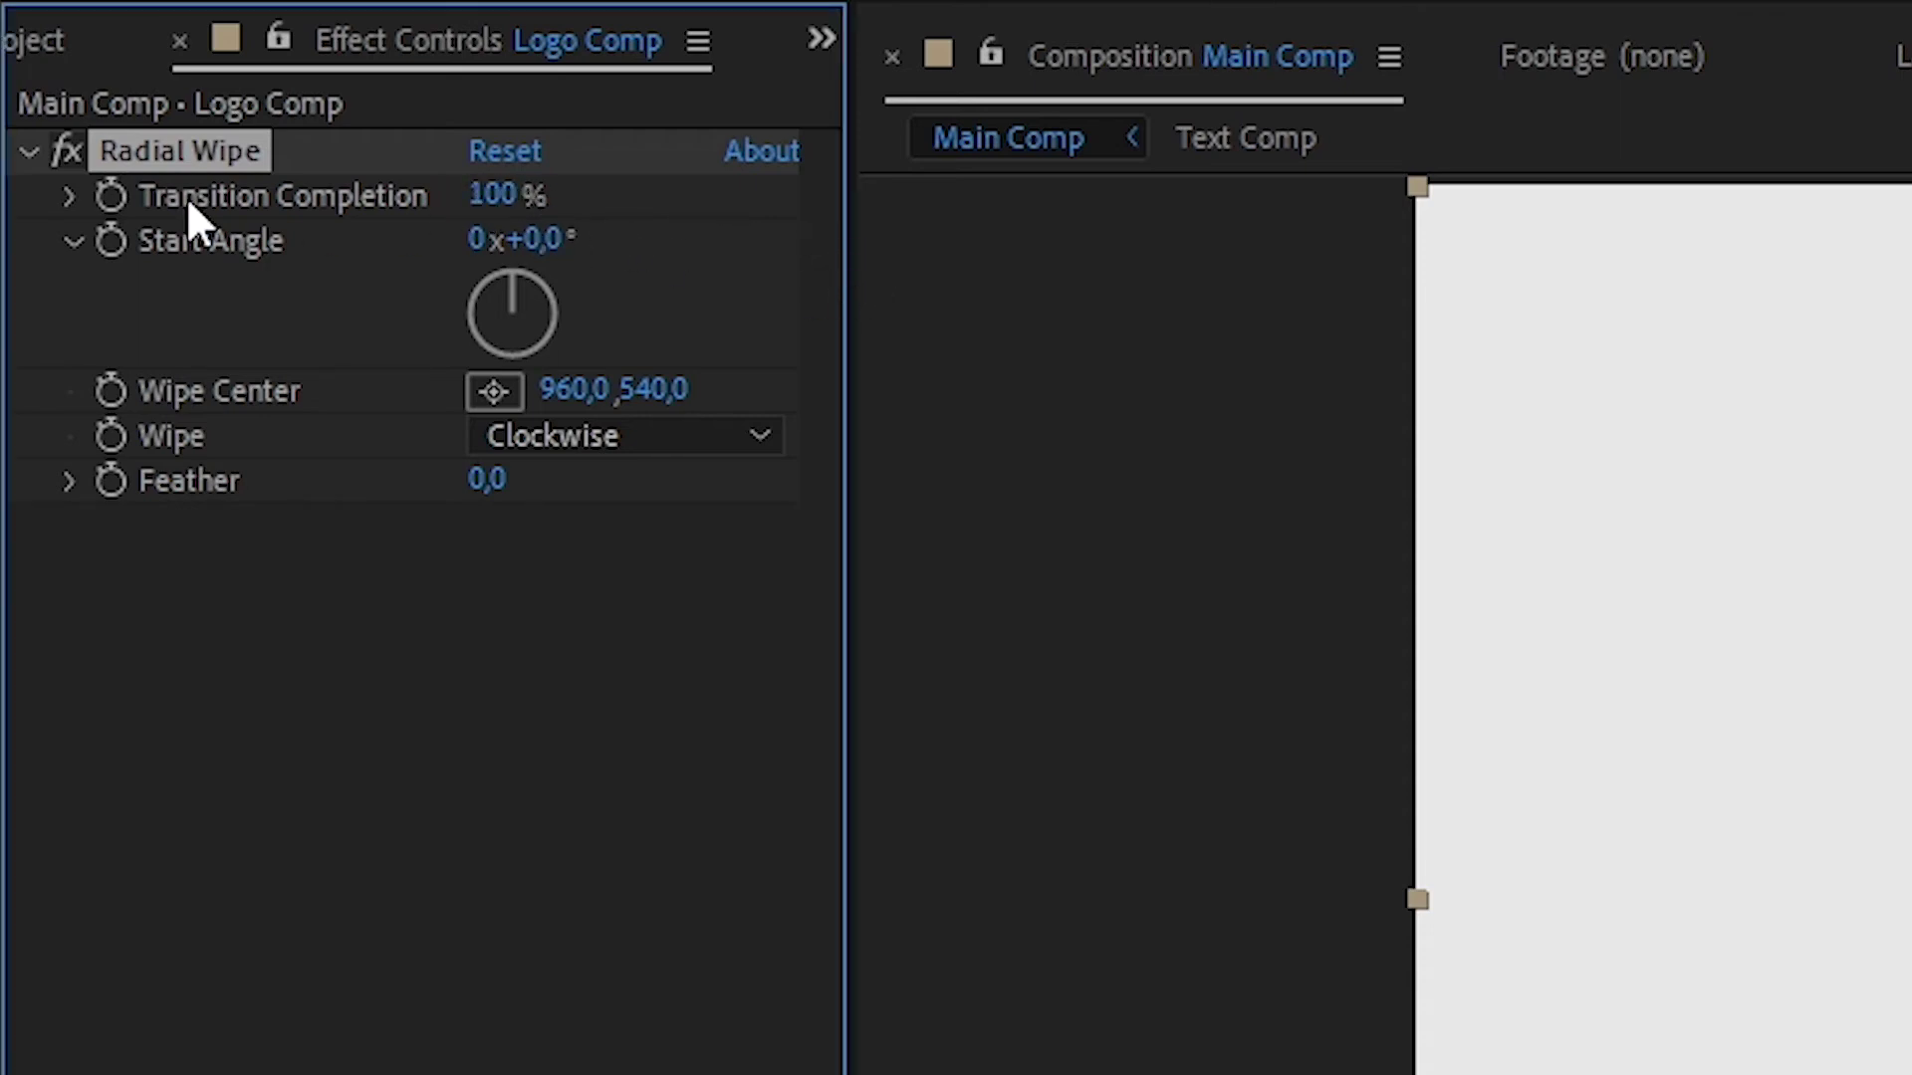
{"action": "left_click", "coordinate": [111, 196]}
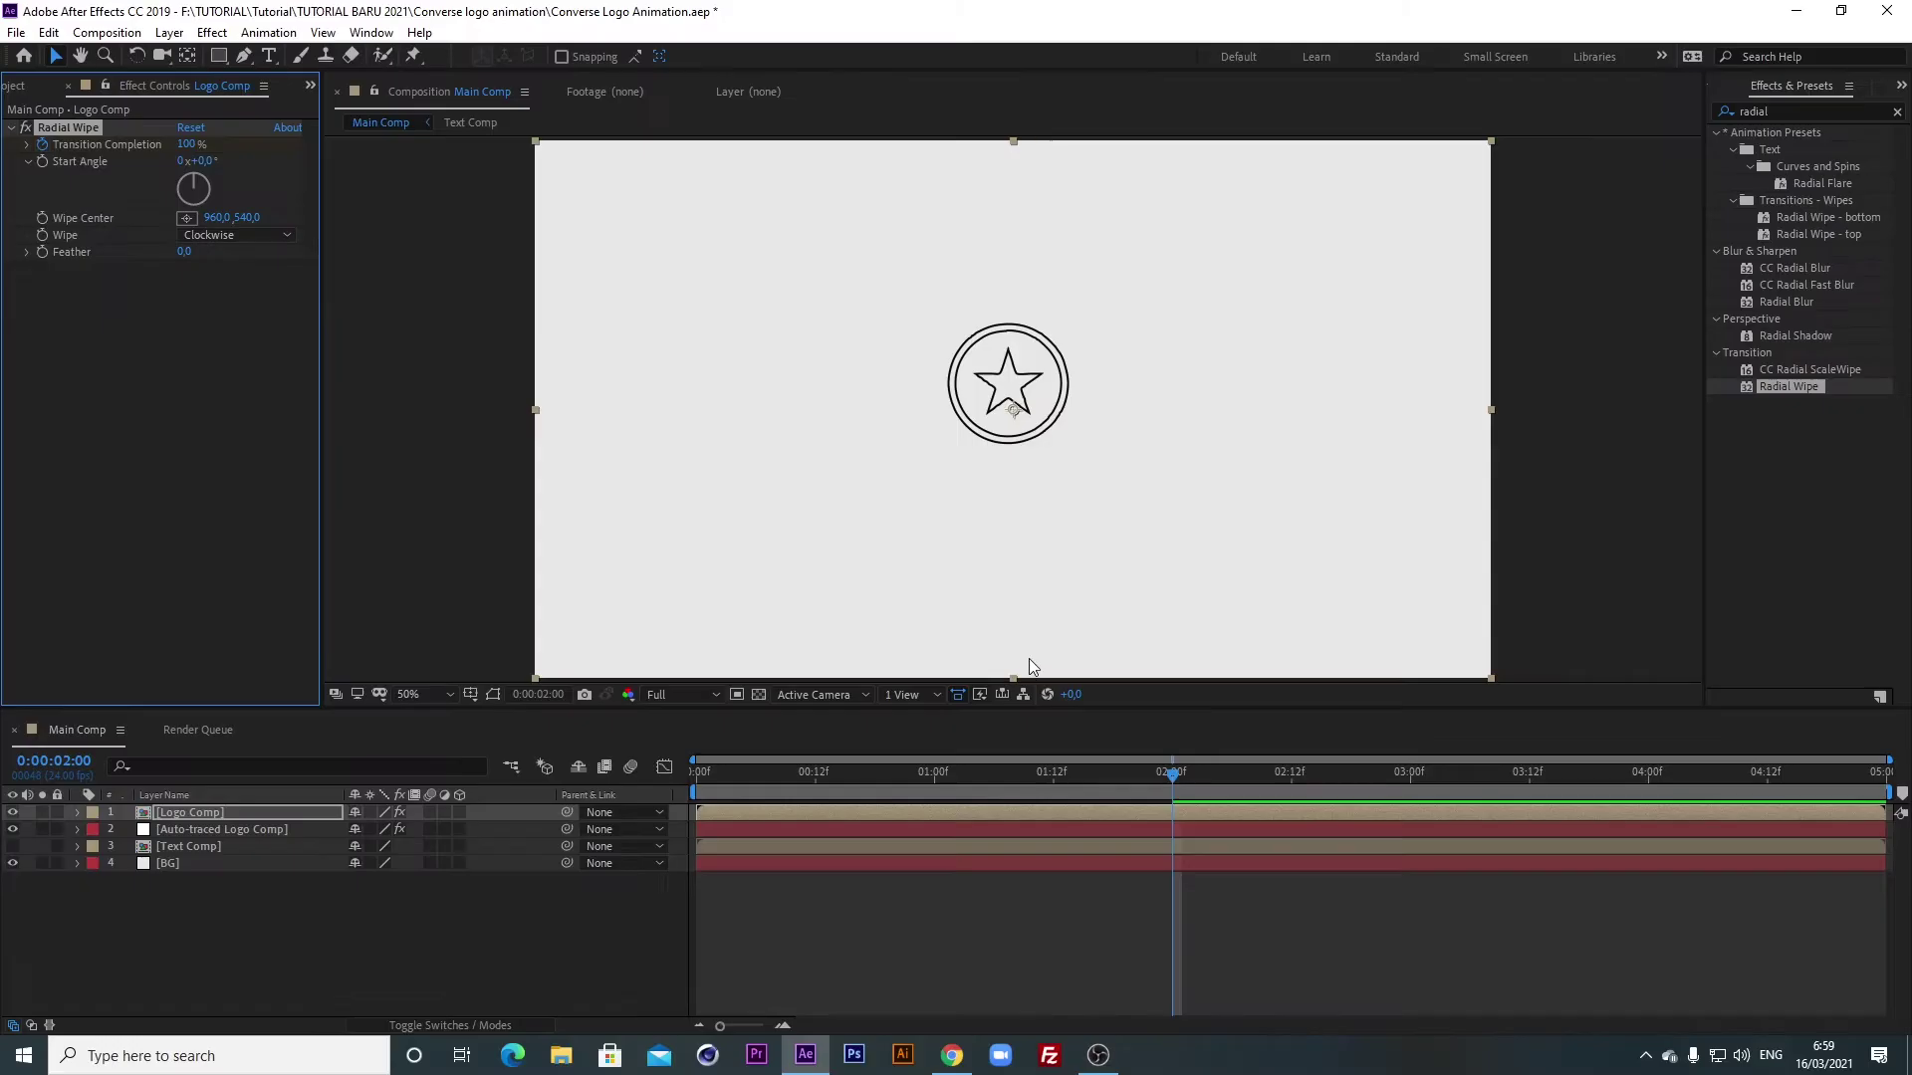
{"action": "left_click_drag", "start_coordinate": [1173, 774], "coordinate": [1407, 785]}
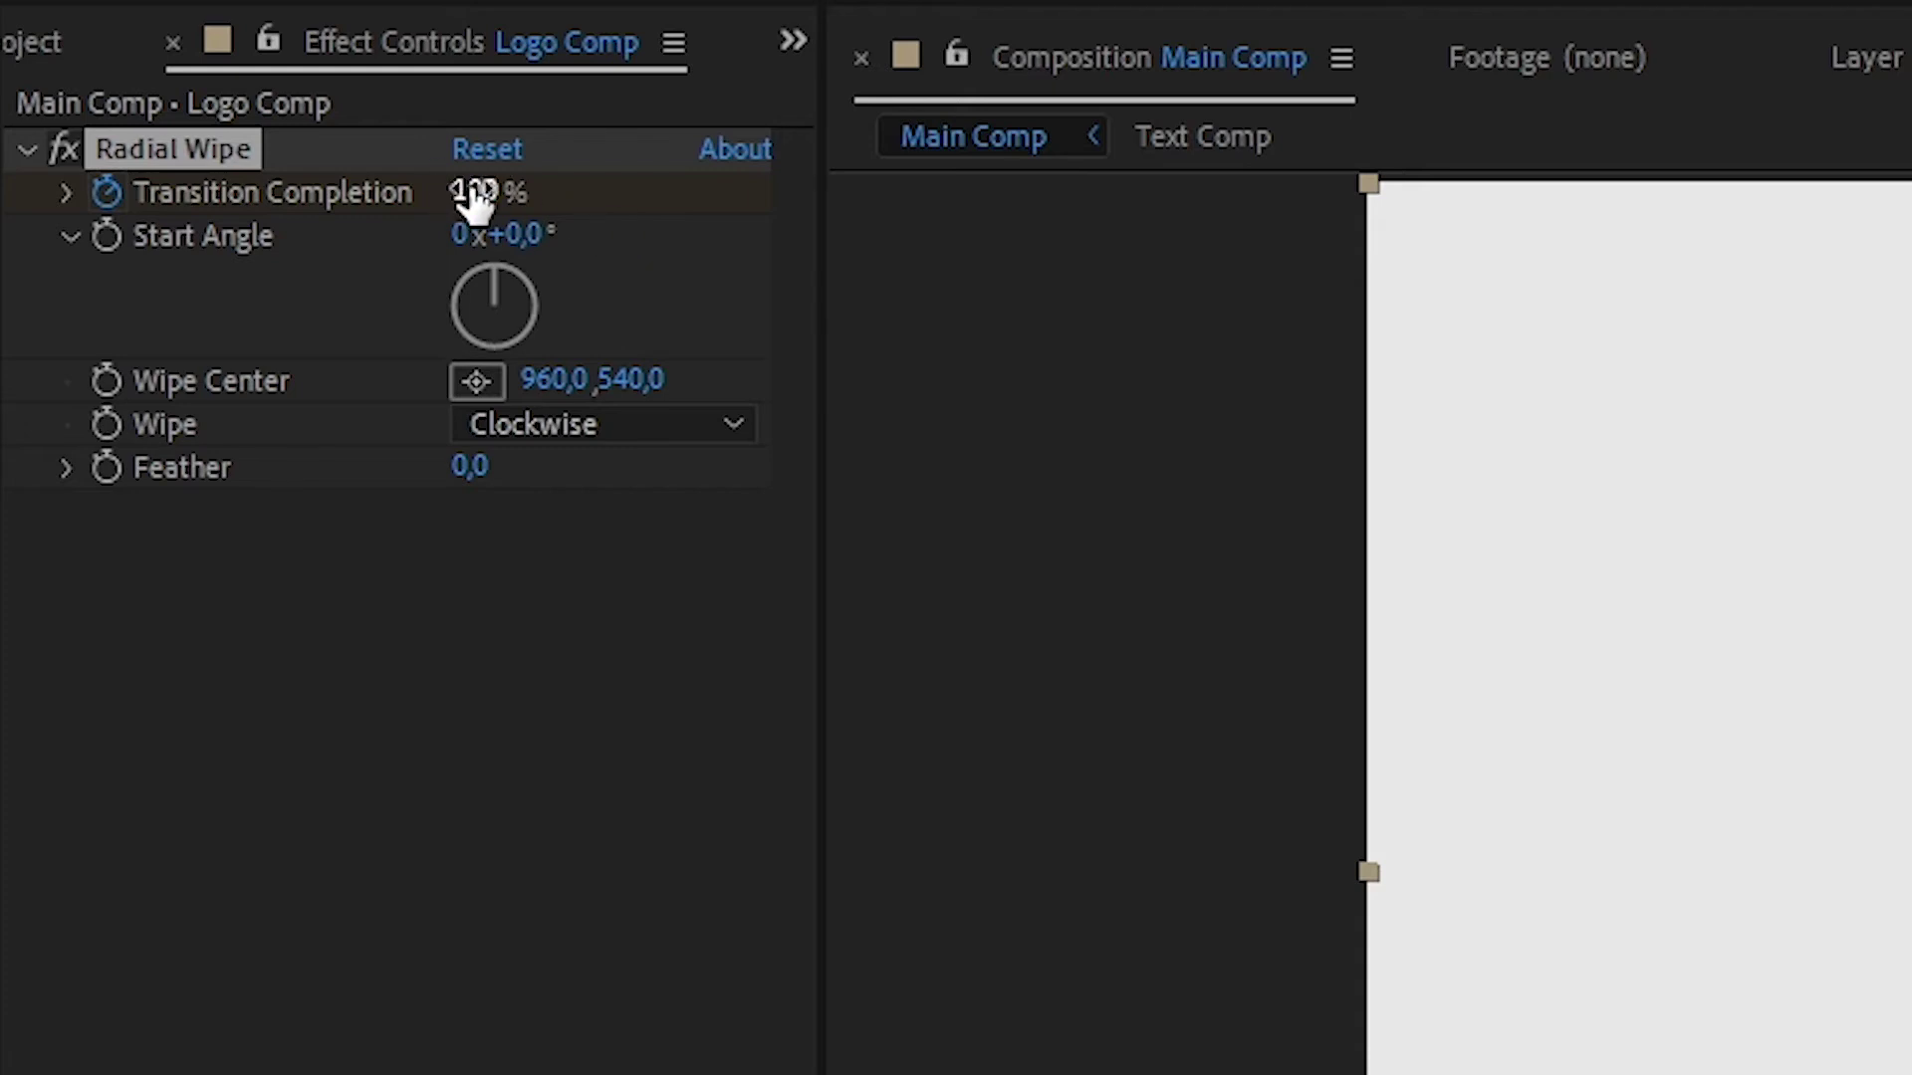
{"action": "left_click", "coordinate": [185, 143]}
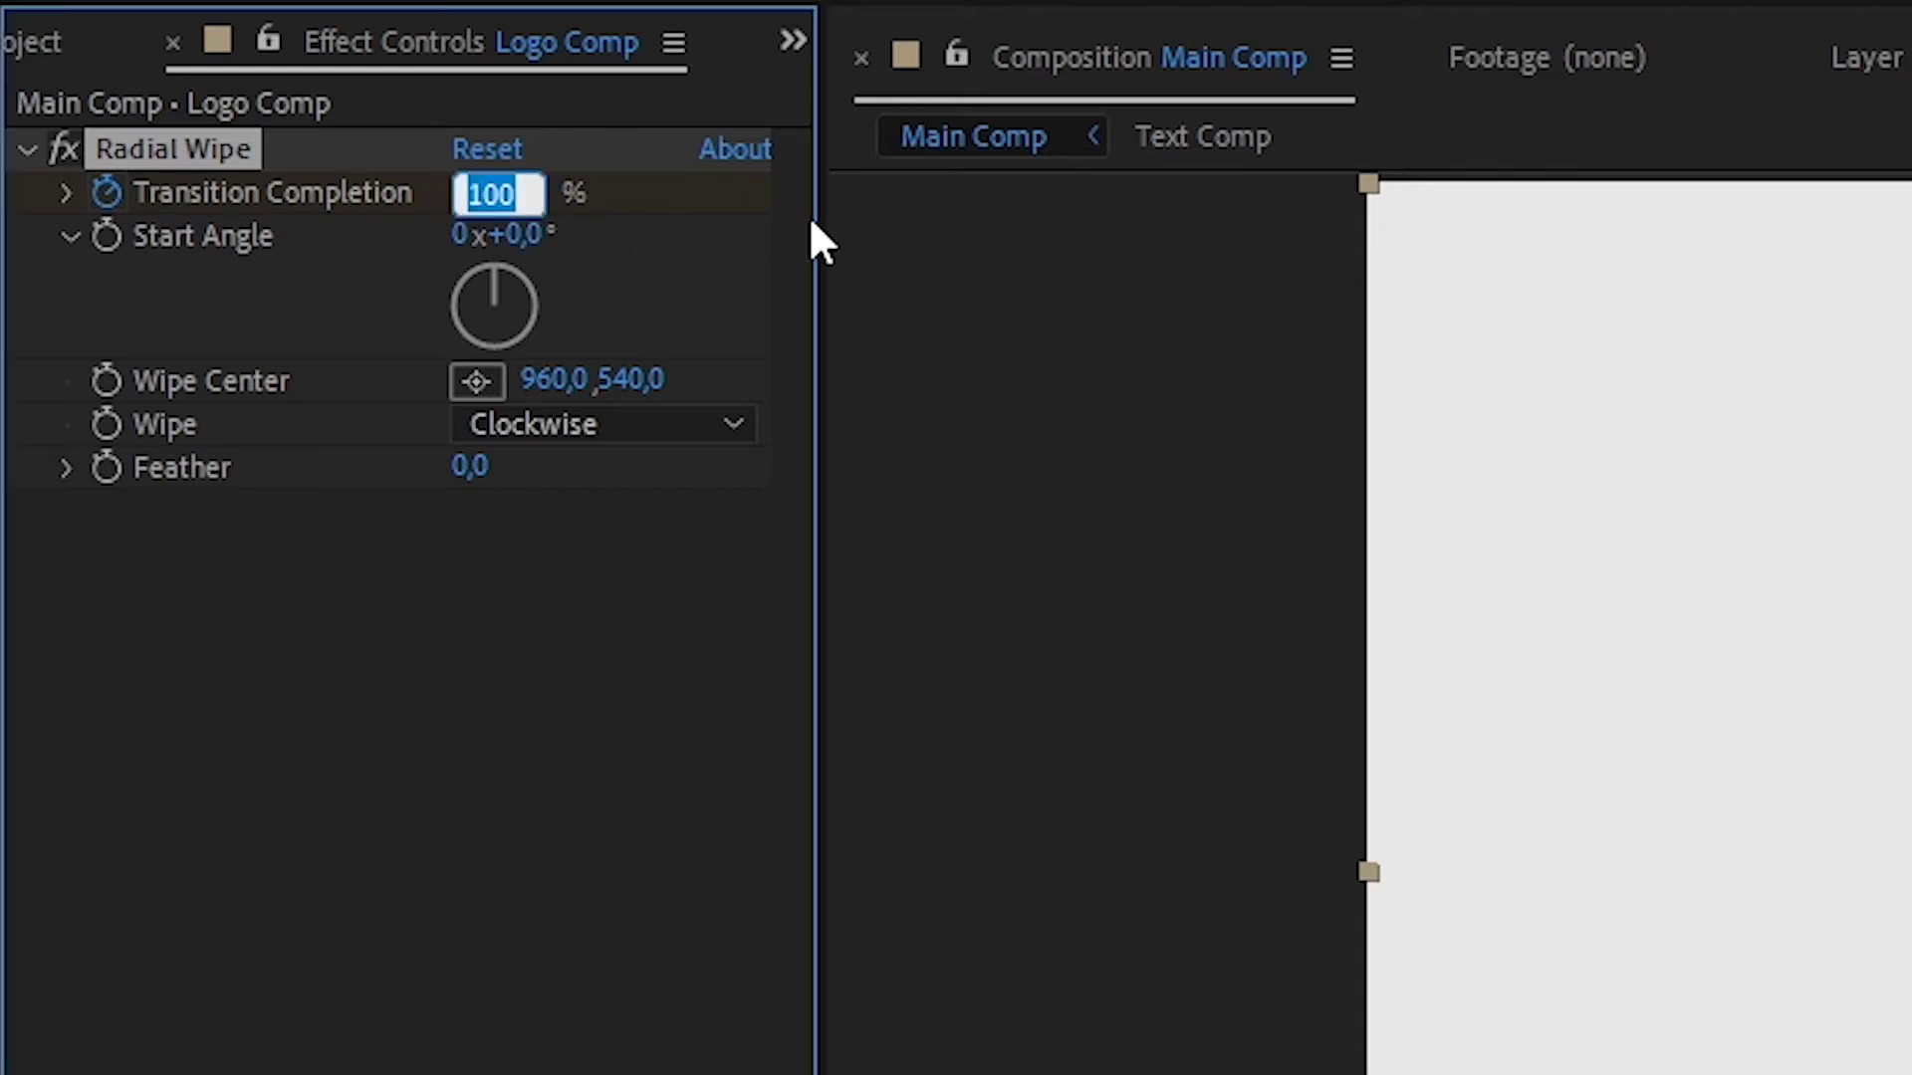
{"action": "type", "text": "0"}
{"action": "key", "text": "Return"}
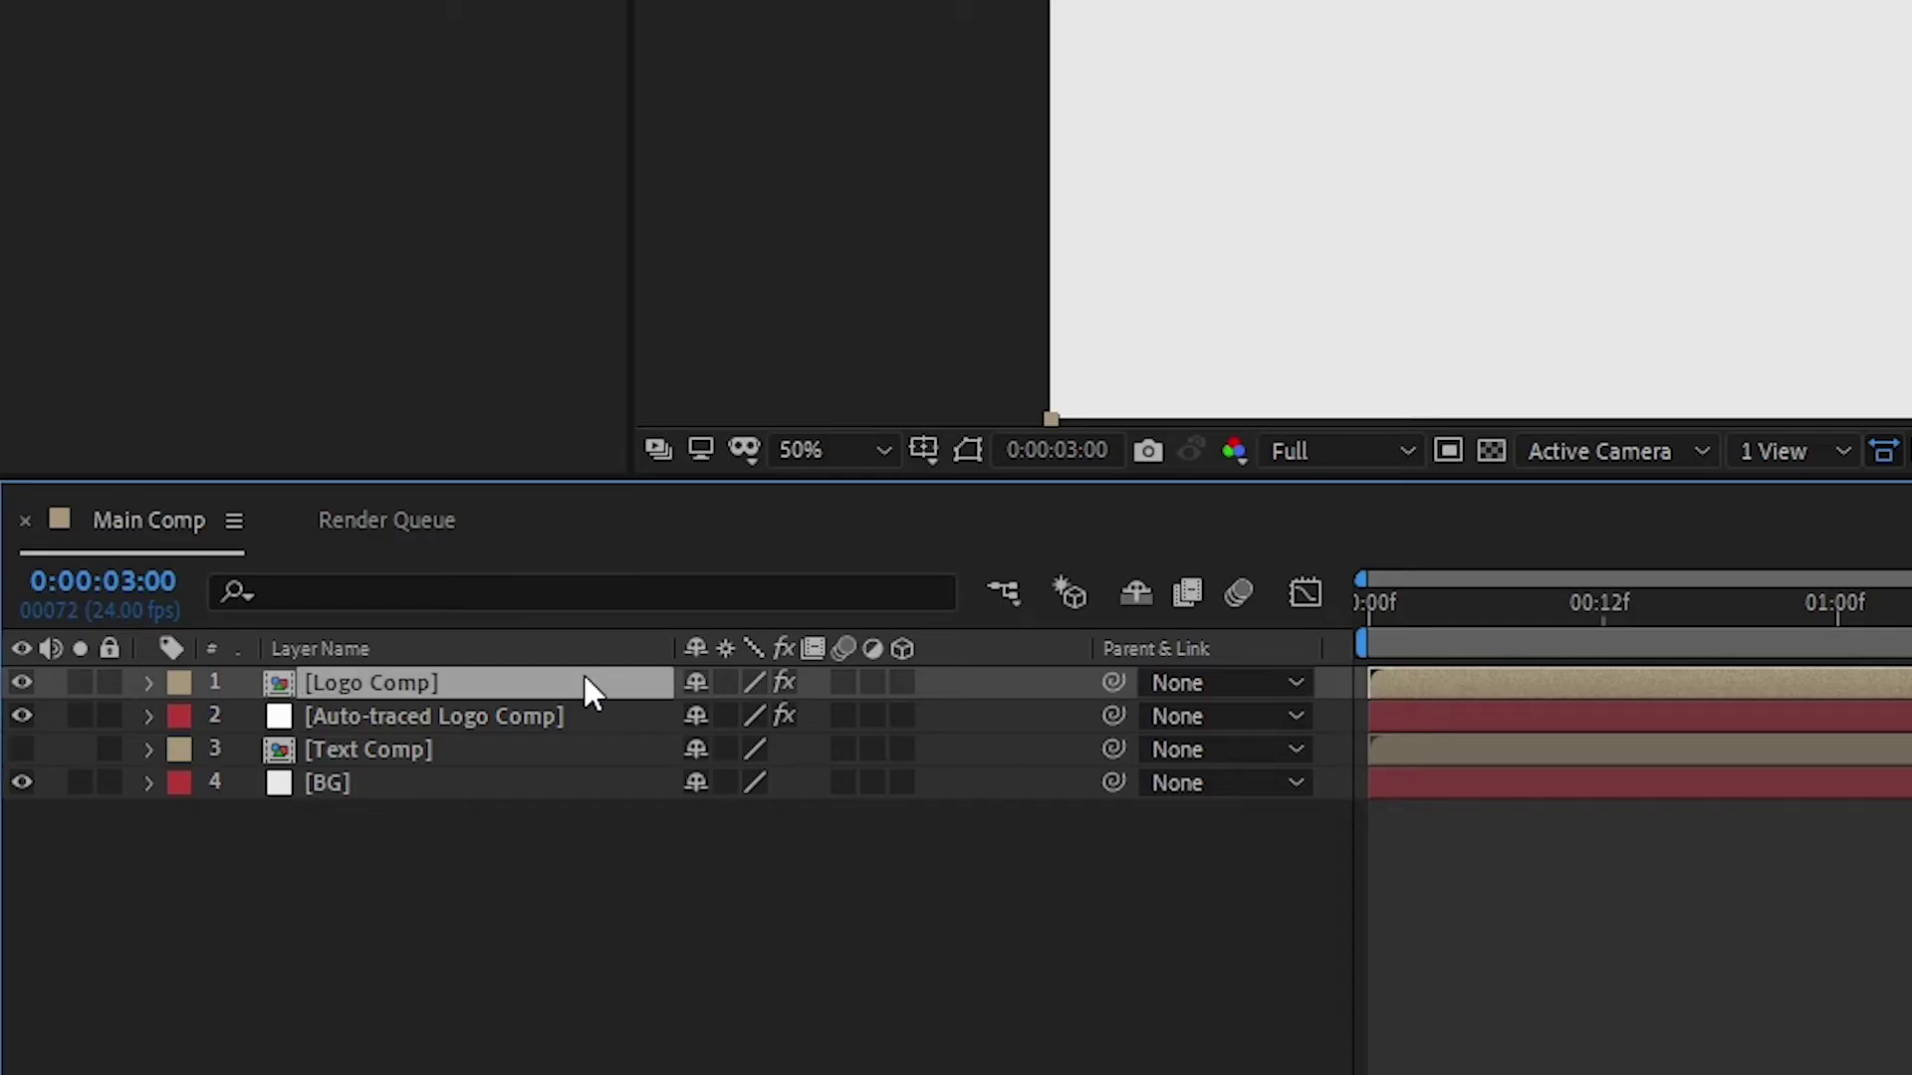
Reveal the Logo Comp layer's keyframes and apply Easy Ease to both Transition Completion keyframes.
{"action": "key", "text": "u"}
{"action": "left_click_drag", "start_coordinate": [596, 725], "coordinate": [1126, 773]}
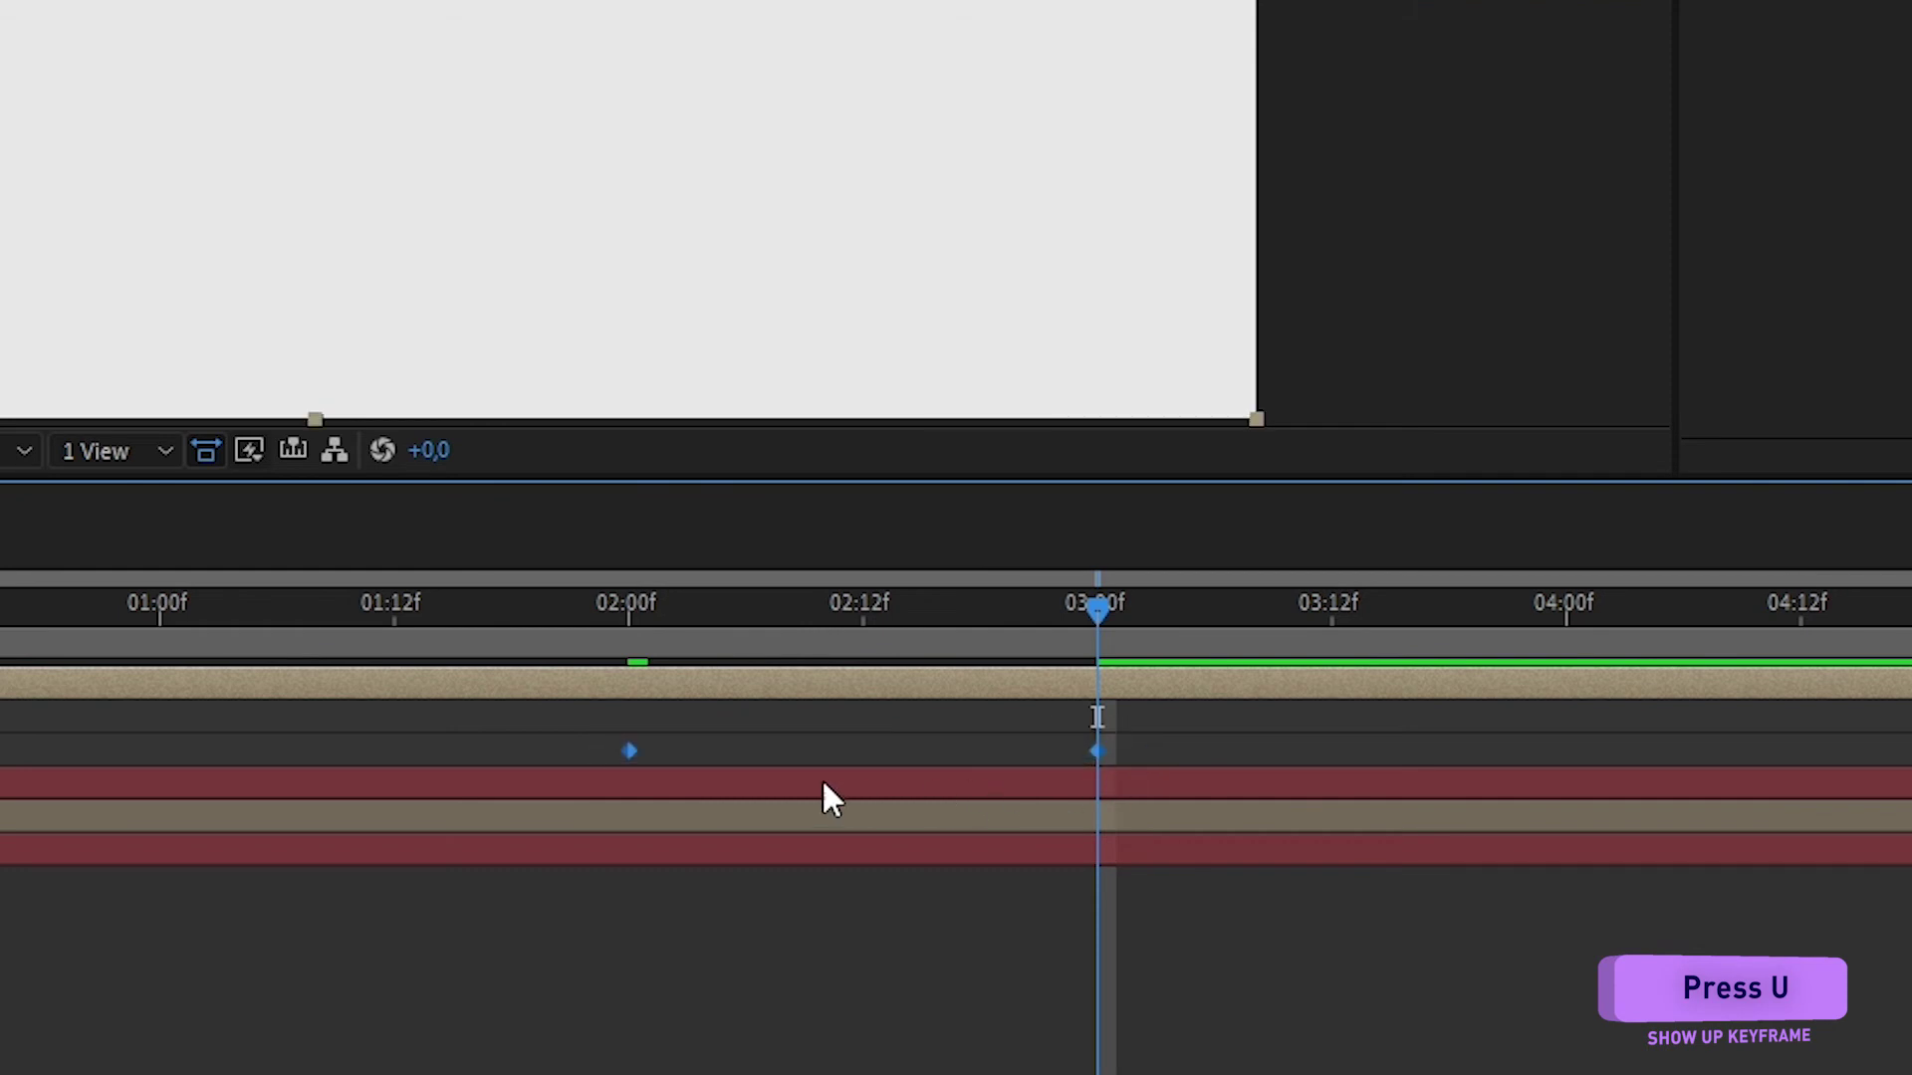
{"action": "right_click", "coordinate": [626, 750]}
{"action": "mouse_move", "coordinate": [953, 745]}
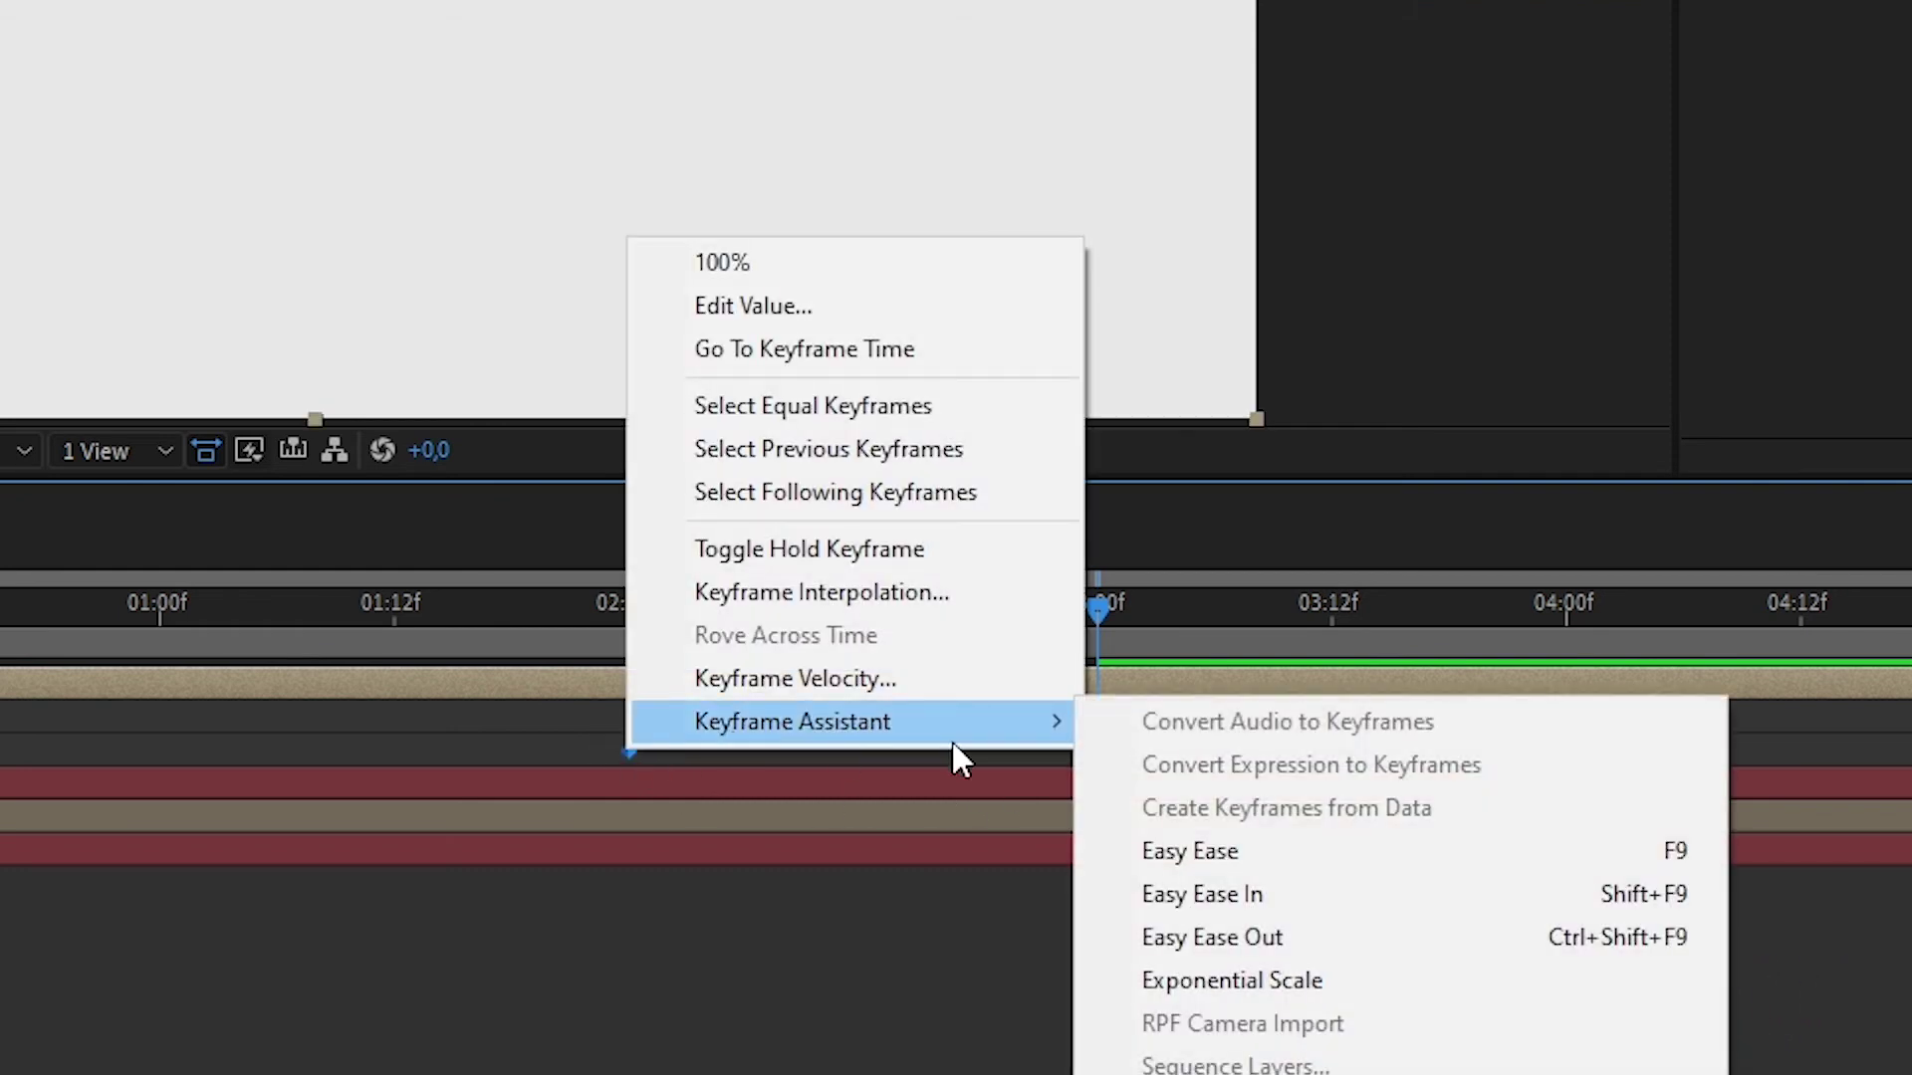
{"action": "left_click", "coordinate": [1204, 849]}
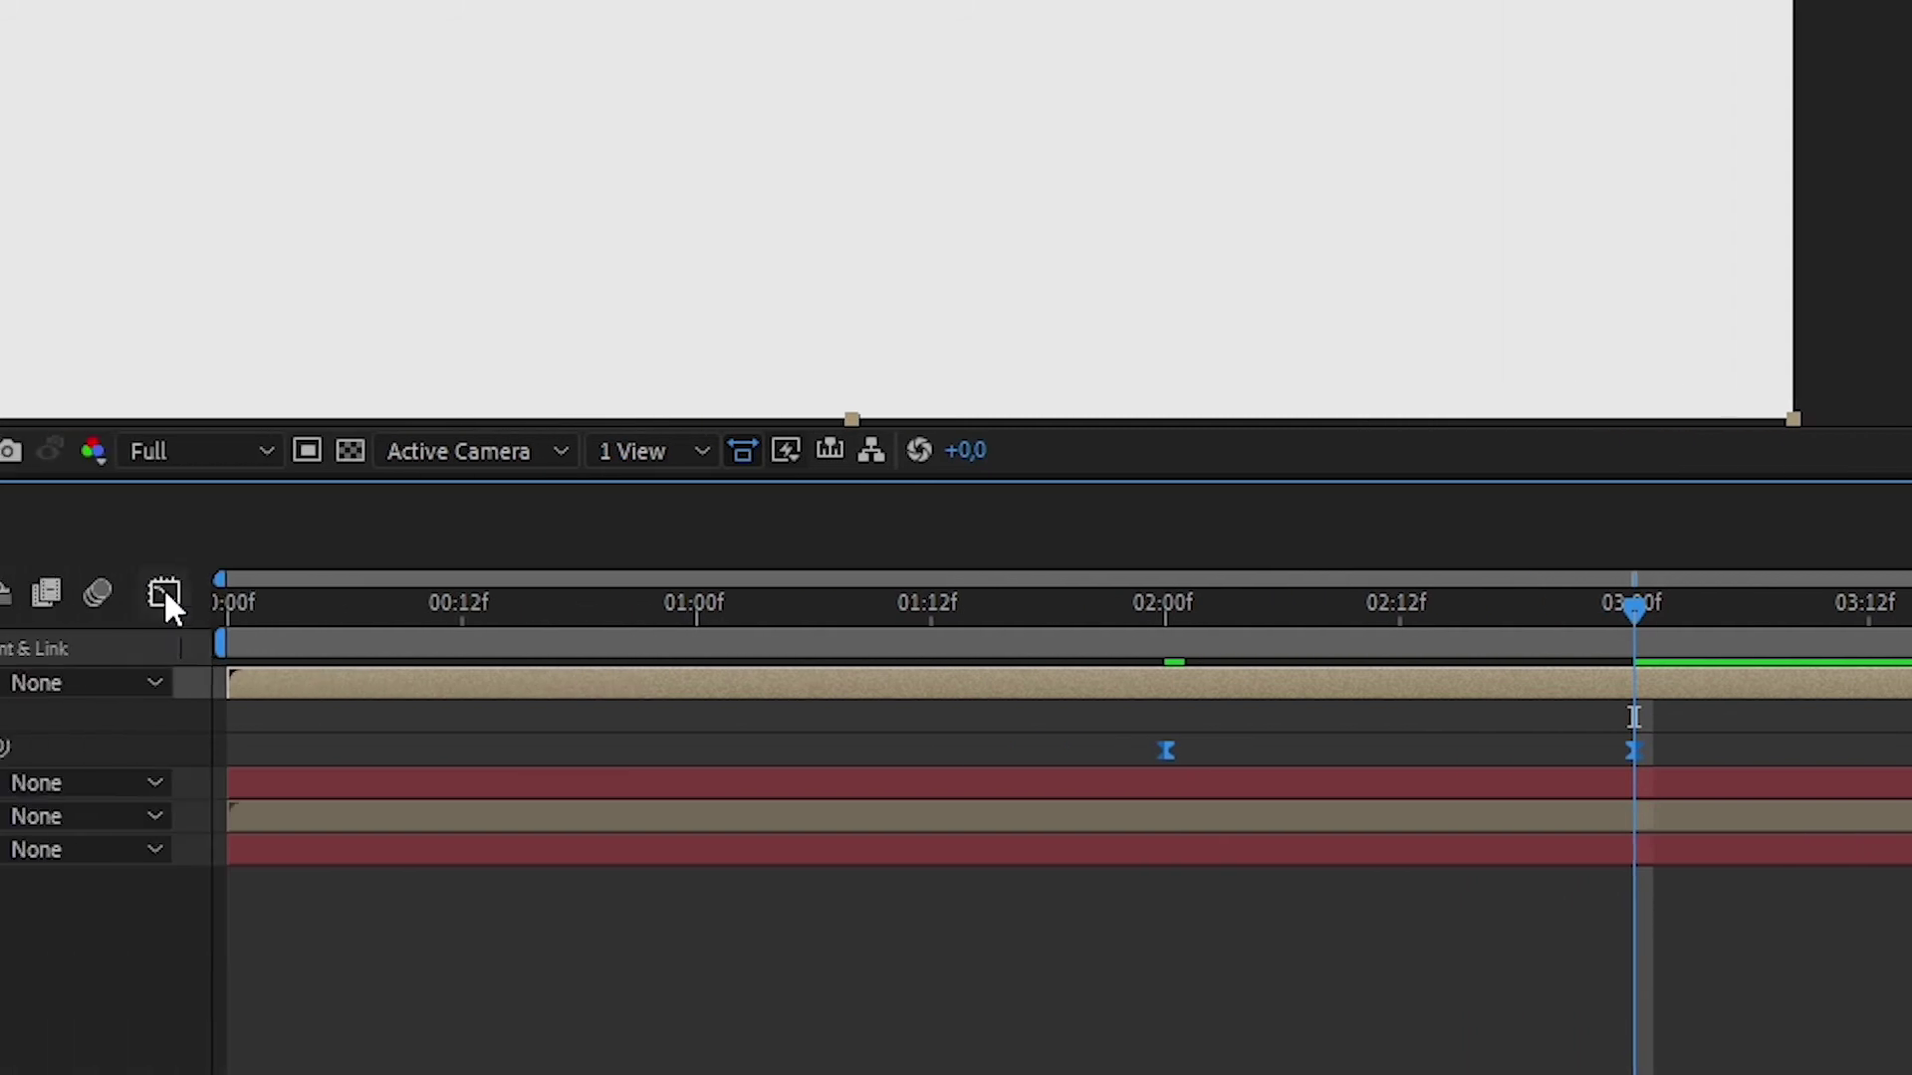
Lengthen both easing handles of the Transition Completion speed graph toward the middle and preview the wipe from the start.
{"action": "left_click", "coordinate": [165, 594]}
{"action": "left_click_drag", "start_coordinate": [1562, 676], "coordinate": [1719, 732]}
{"action": "left_click_drag", "start_coordinate": [1556, 692], "coordinate": [1462, 689]}
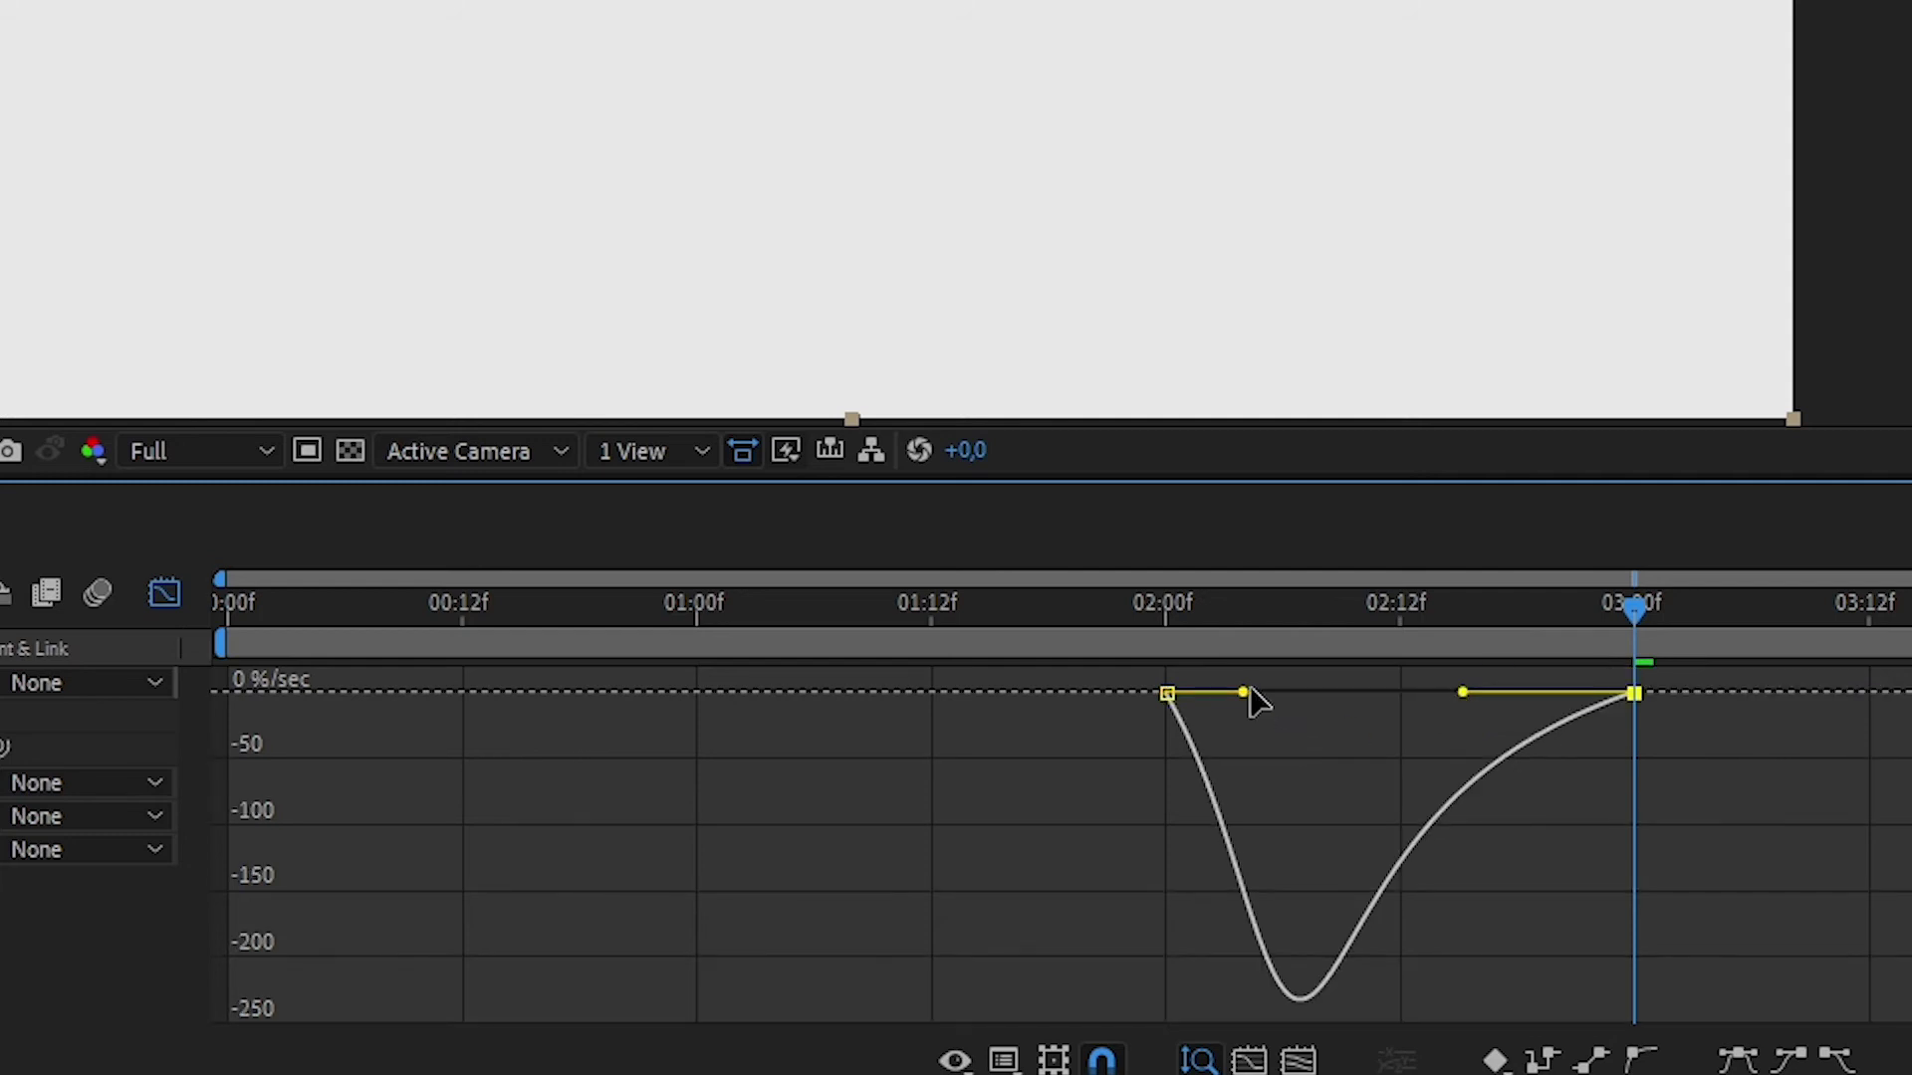
{"action": "left_click_drag", "start_coordinate": [1245, 692], "coordinate": [1324, 692]}
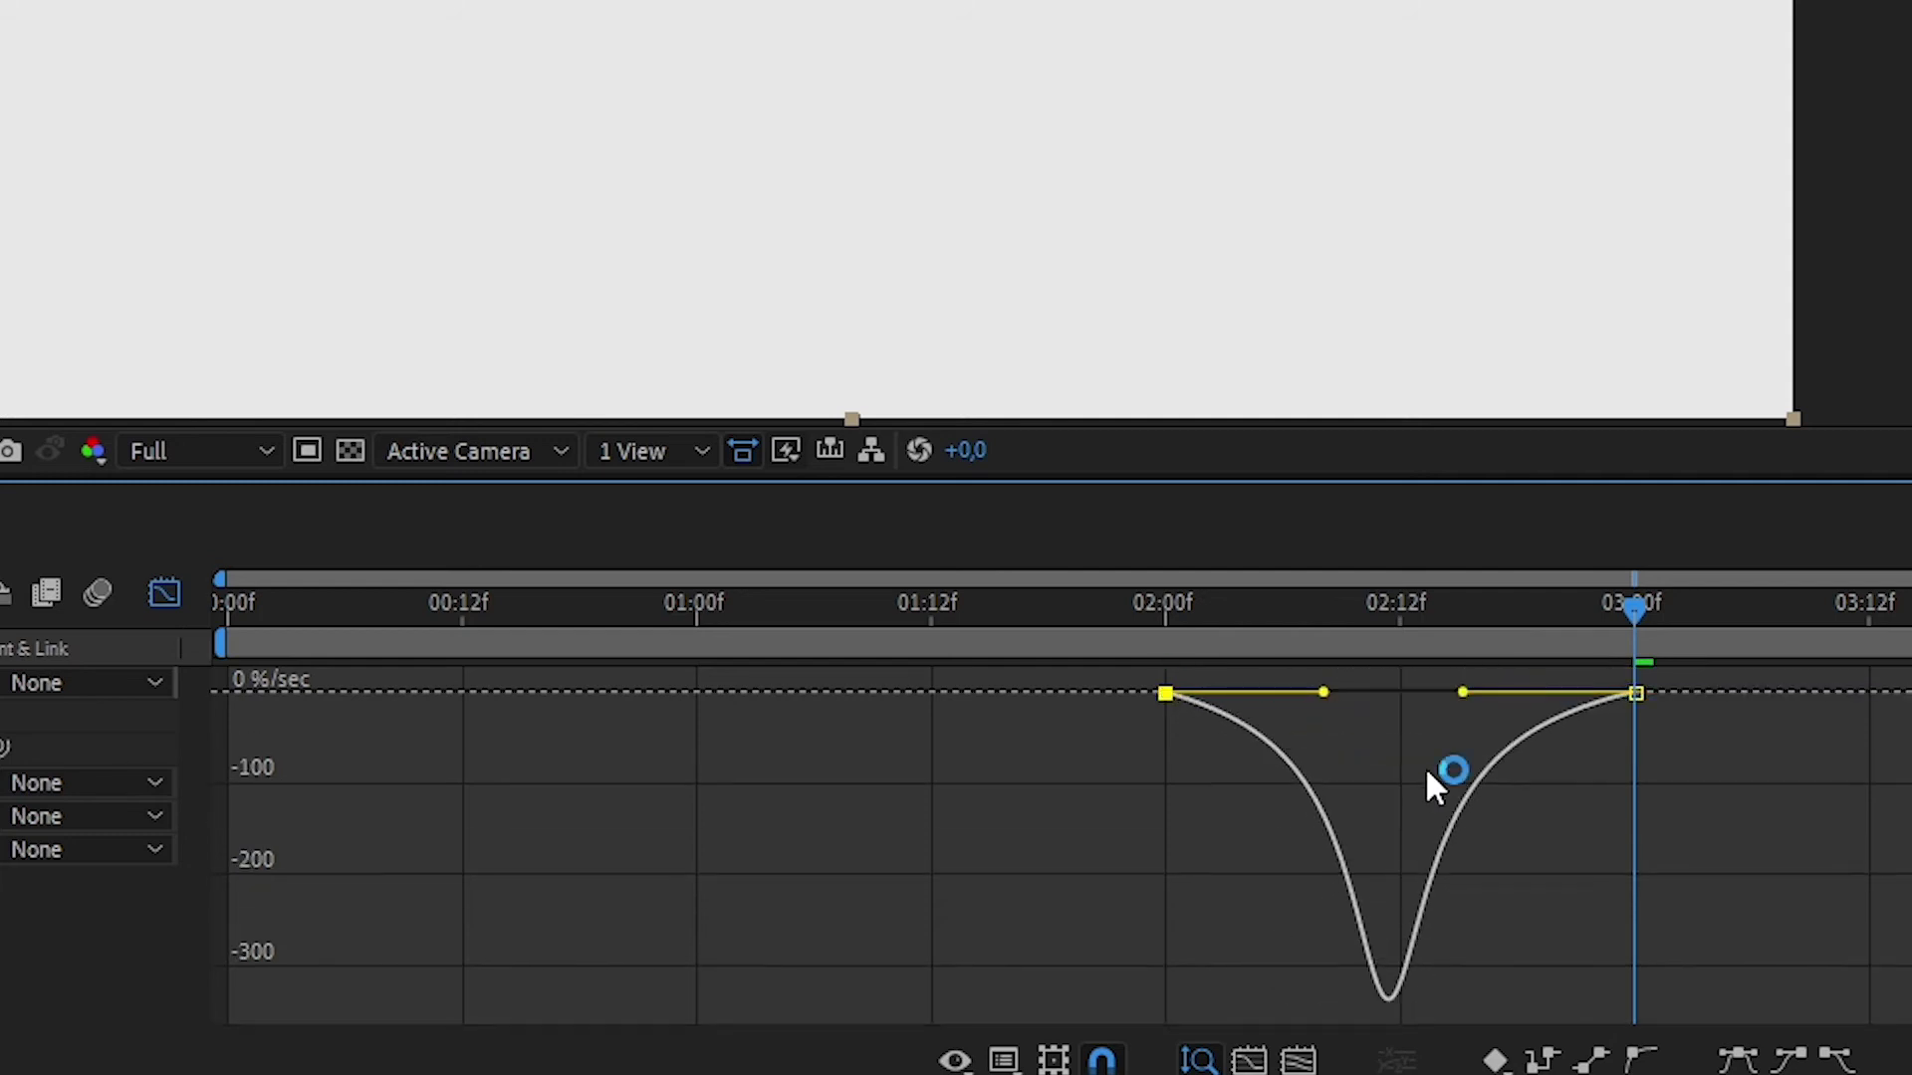
{"action": "left_click", "coordinate": [162, 593]}
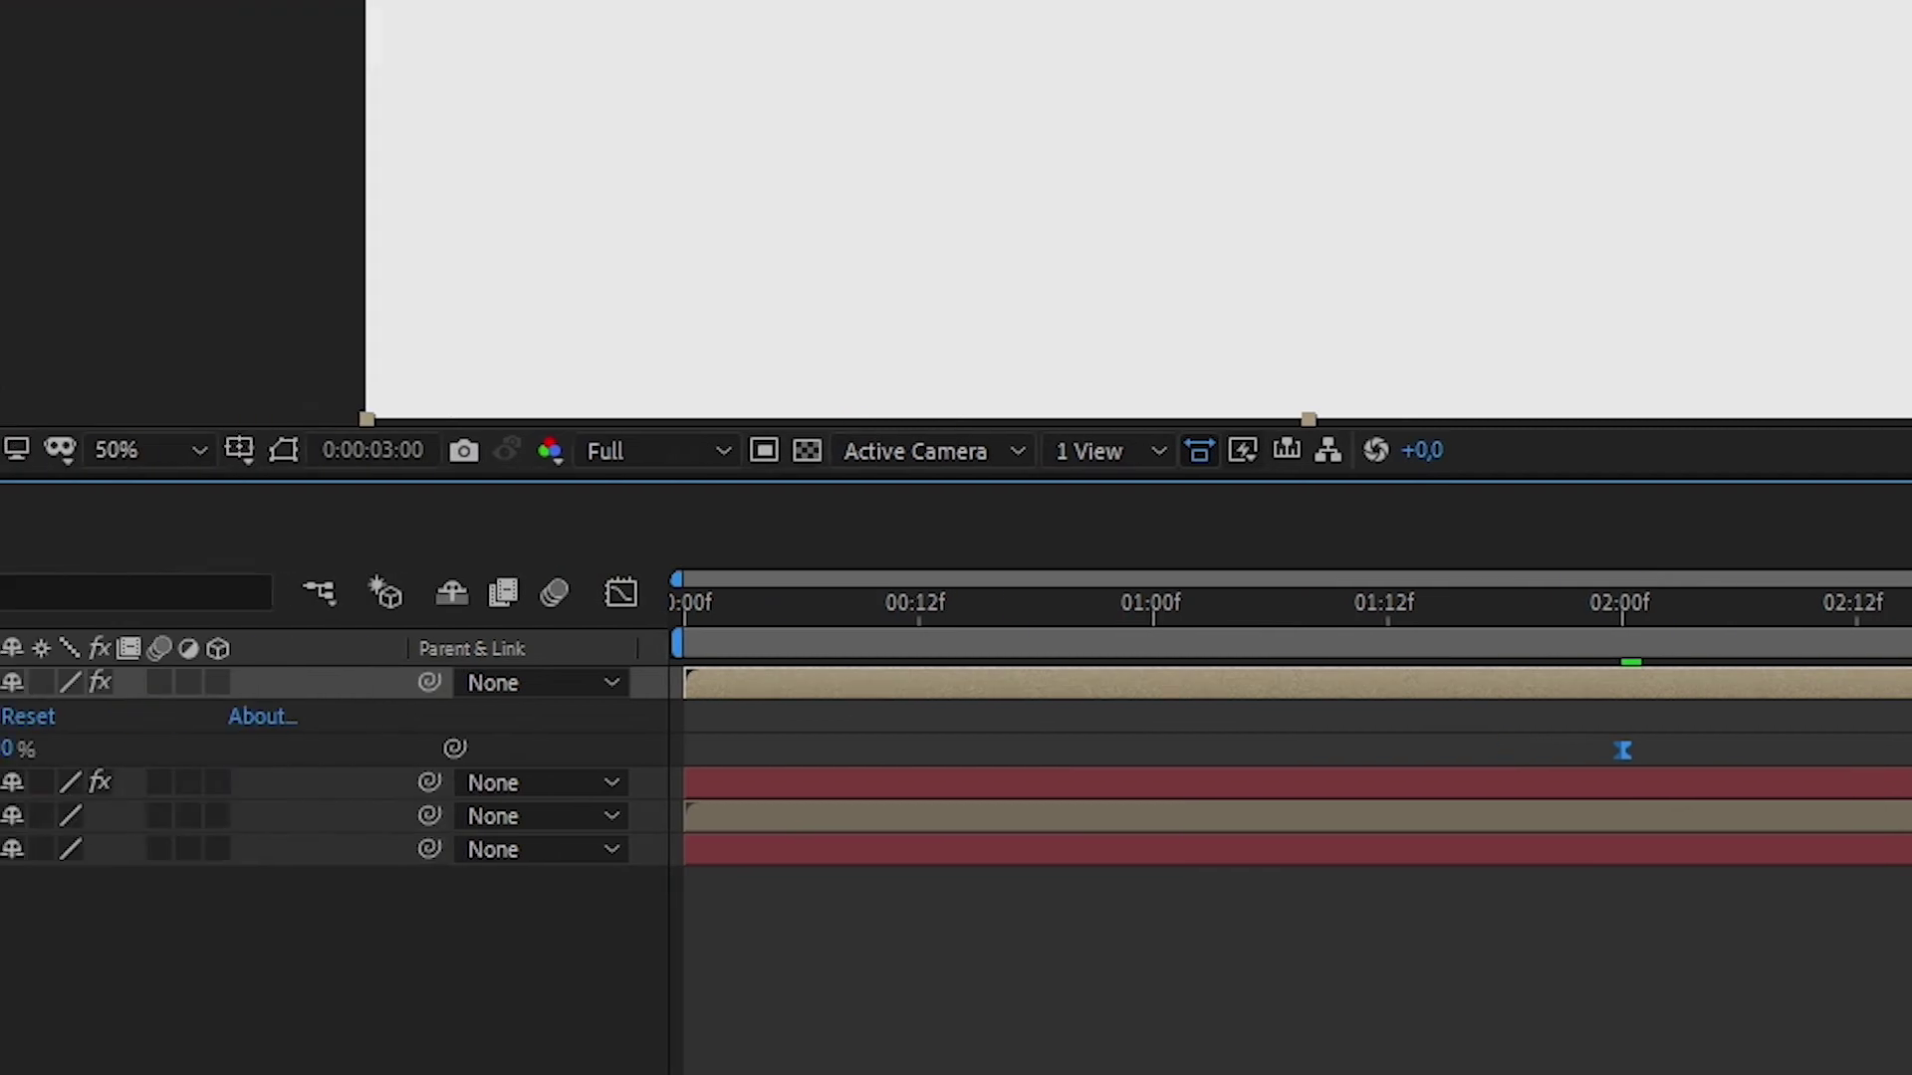
{"action": "left_click", "coordinate": [149, 683]}
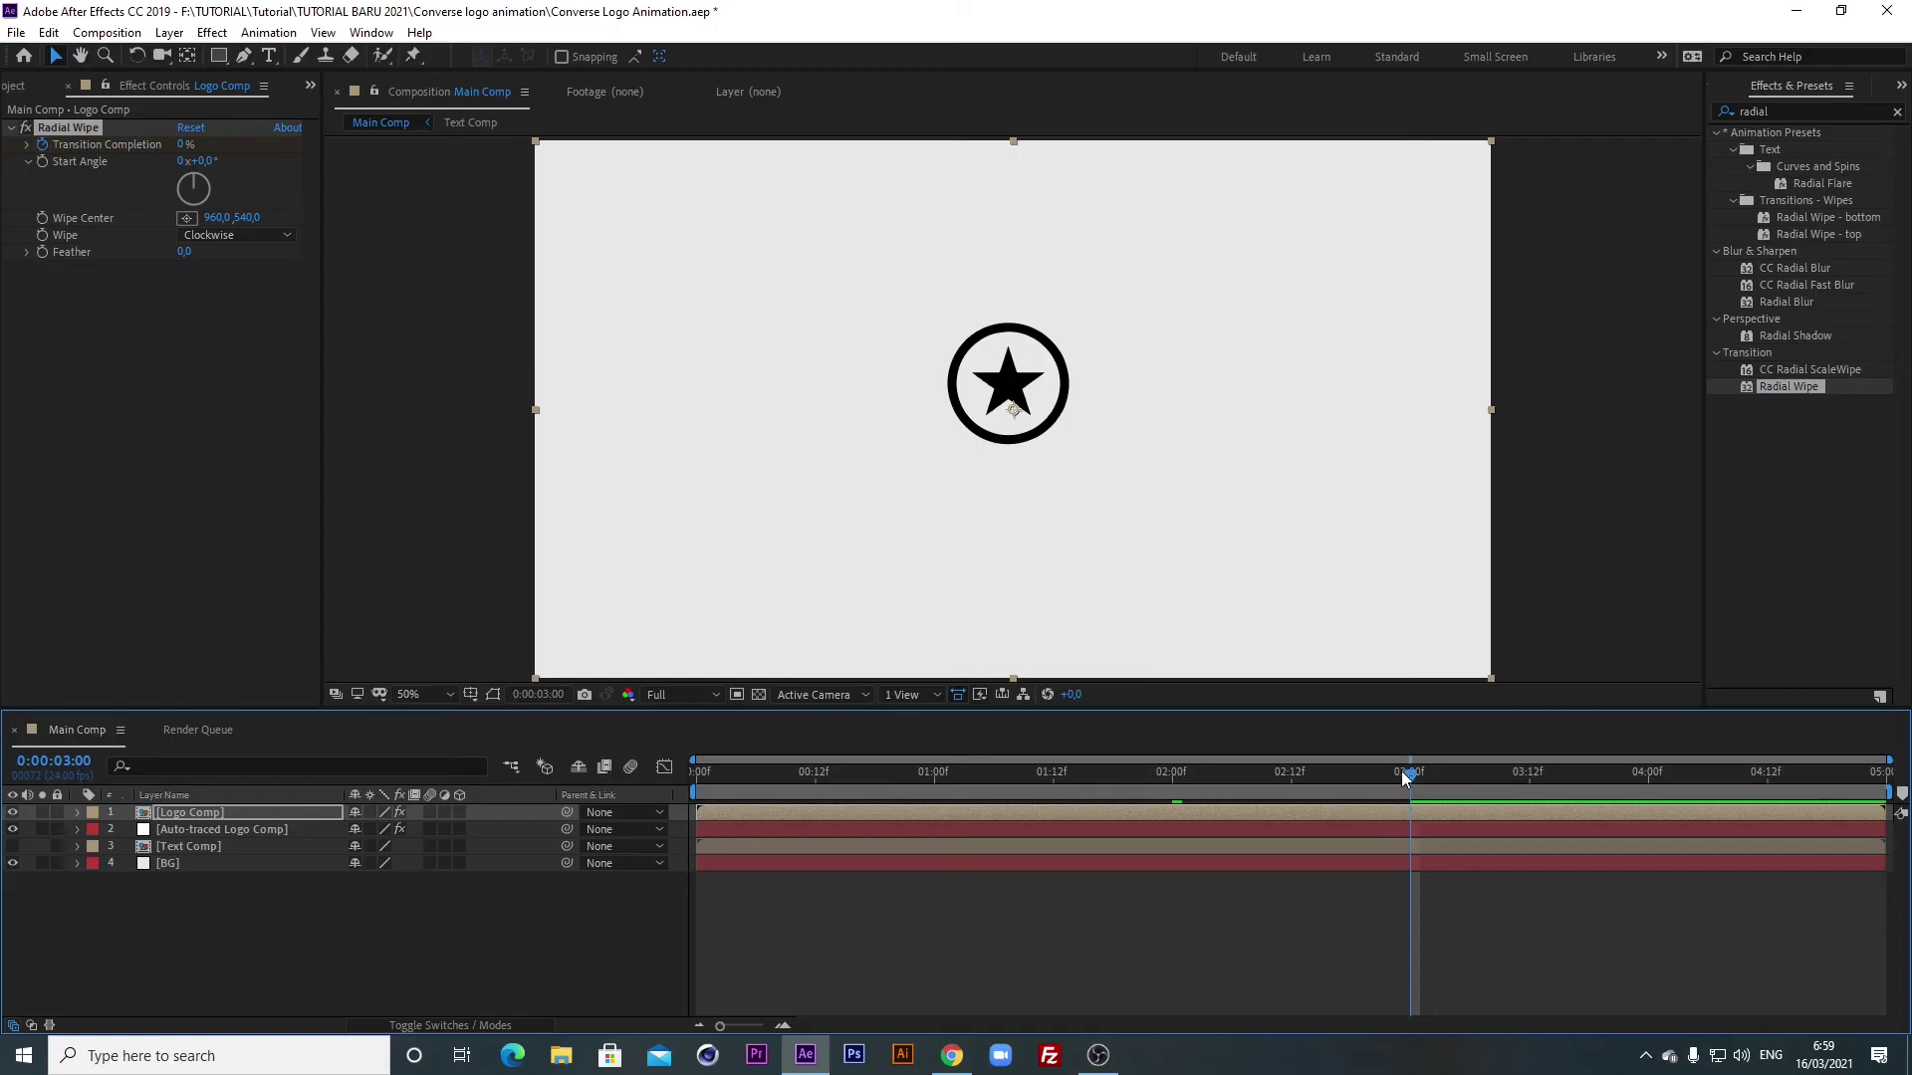
{"action": "left_click_drag", "start_coordinate": [1403, 777], "coordinate": [675, 793]}
{"action": "key", "text": "space"}
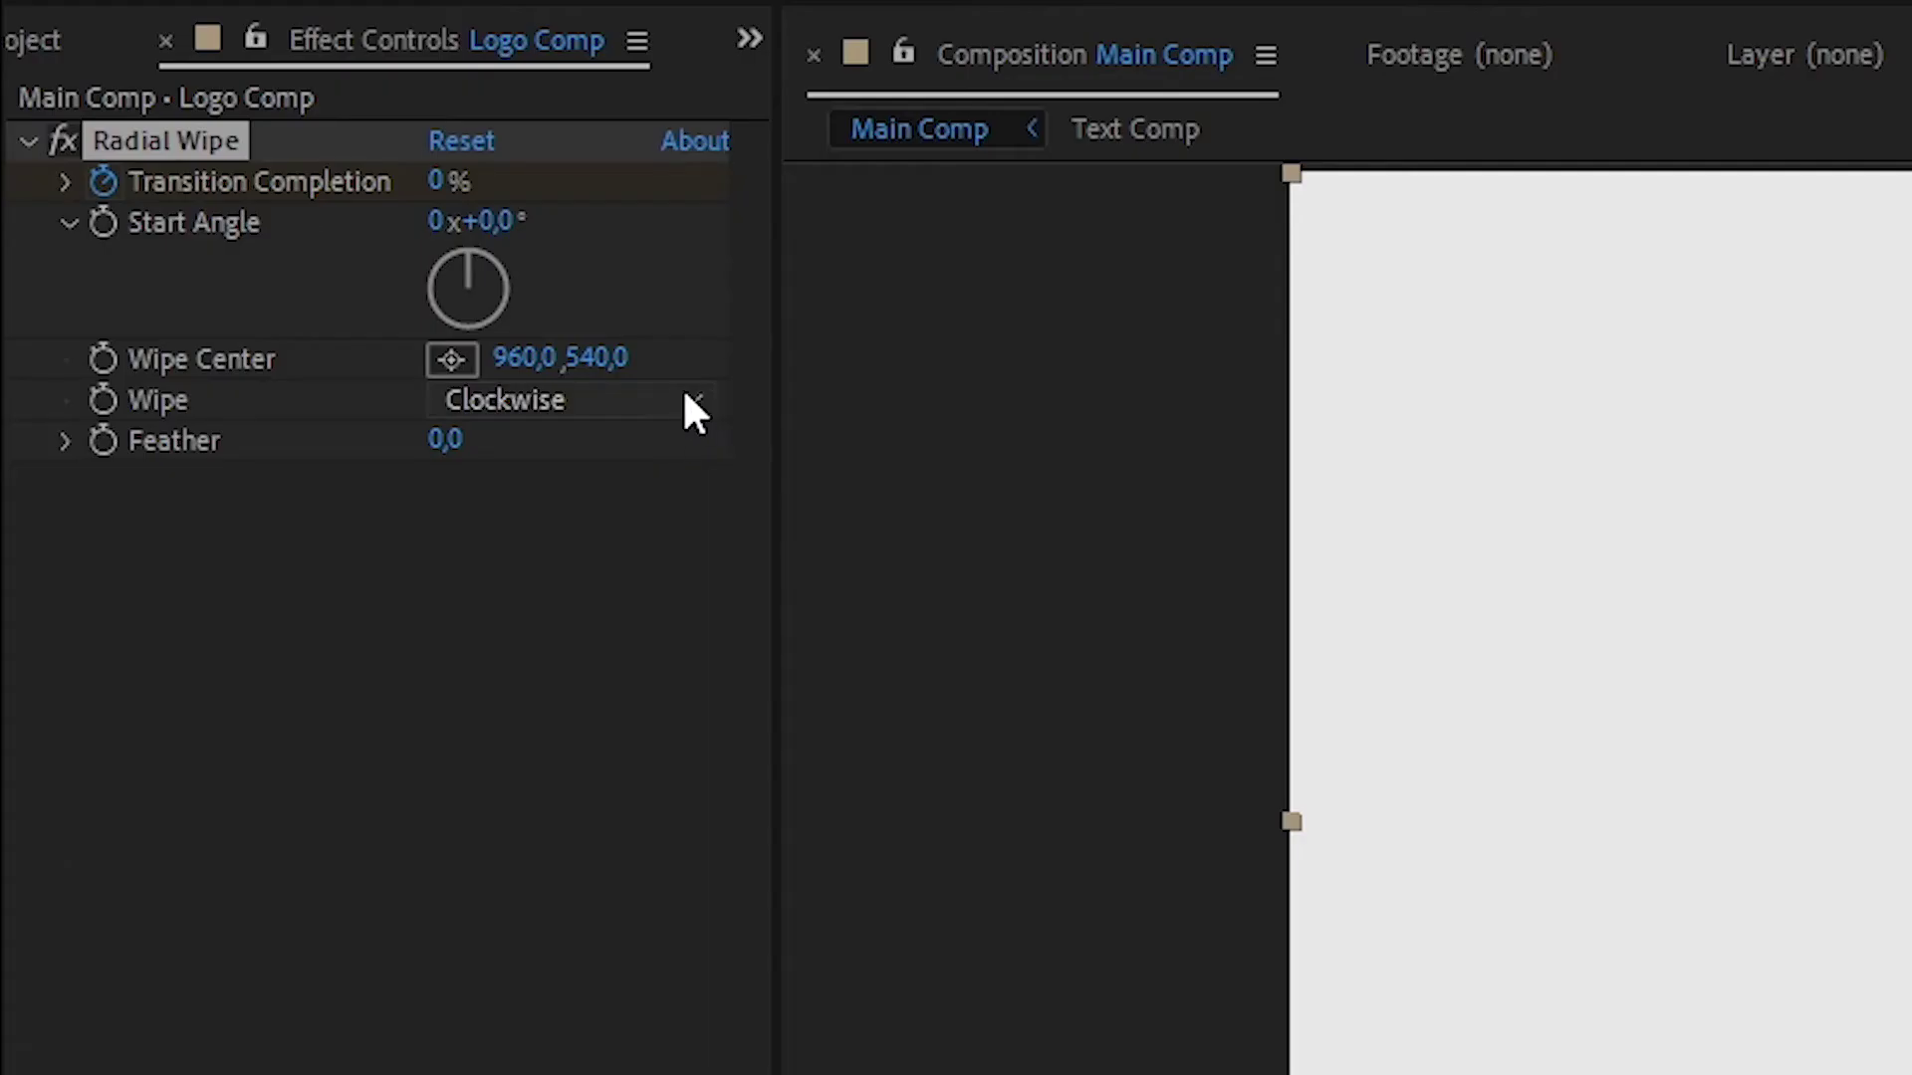
Set the Radial Wipe direction to Counterclockwise and preview the animation from the start.
{"action": "left_click", "coordinate": [701, 394]}
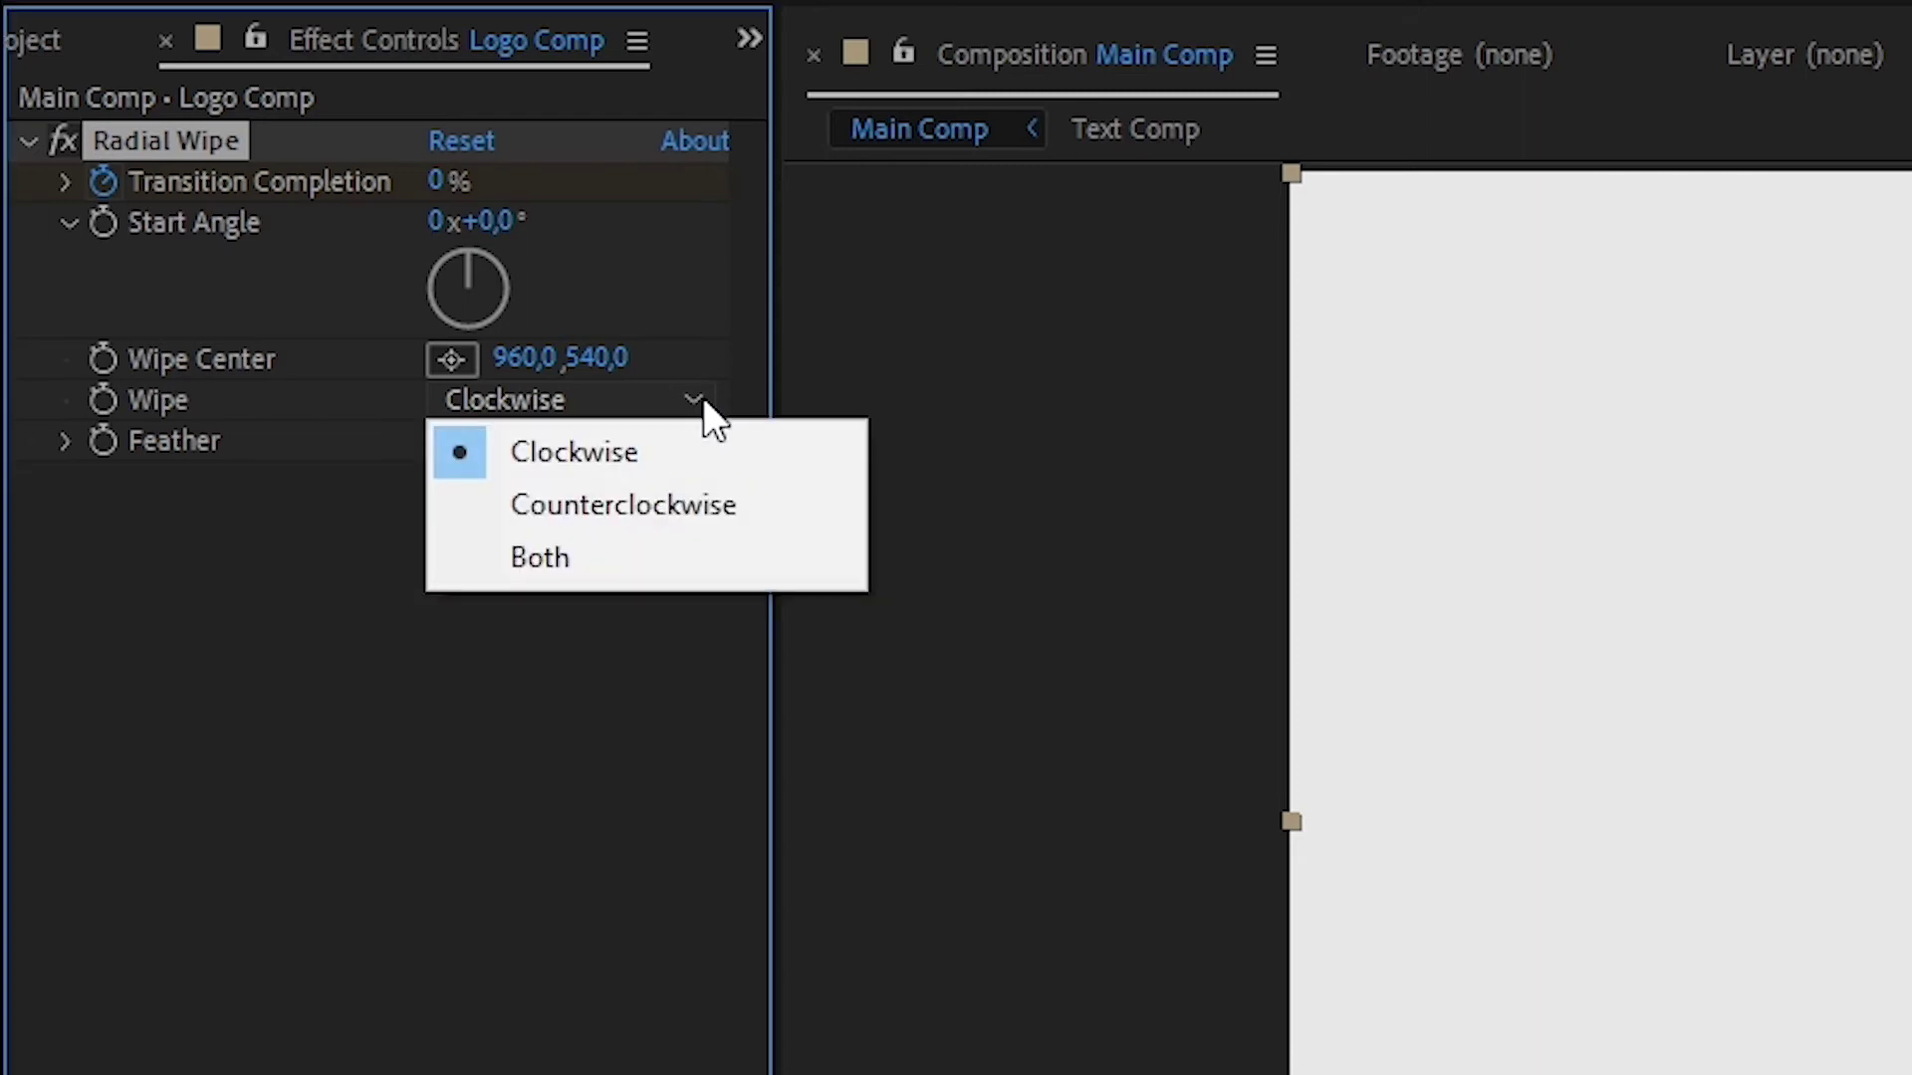
{"action": "left_click", "coordinate": [715, 504]}
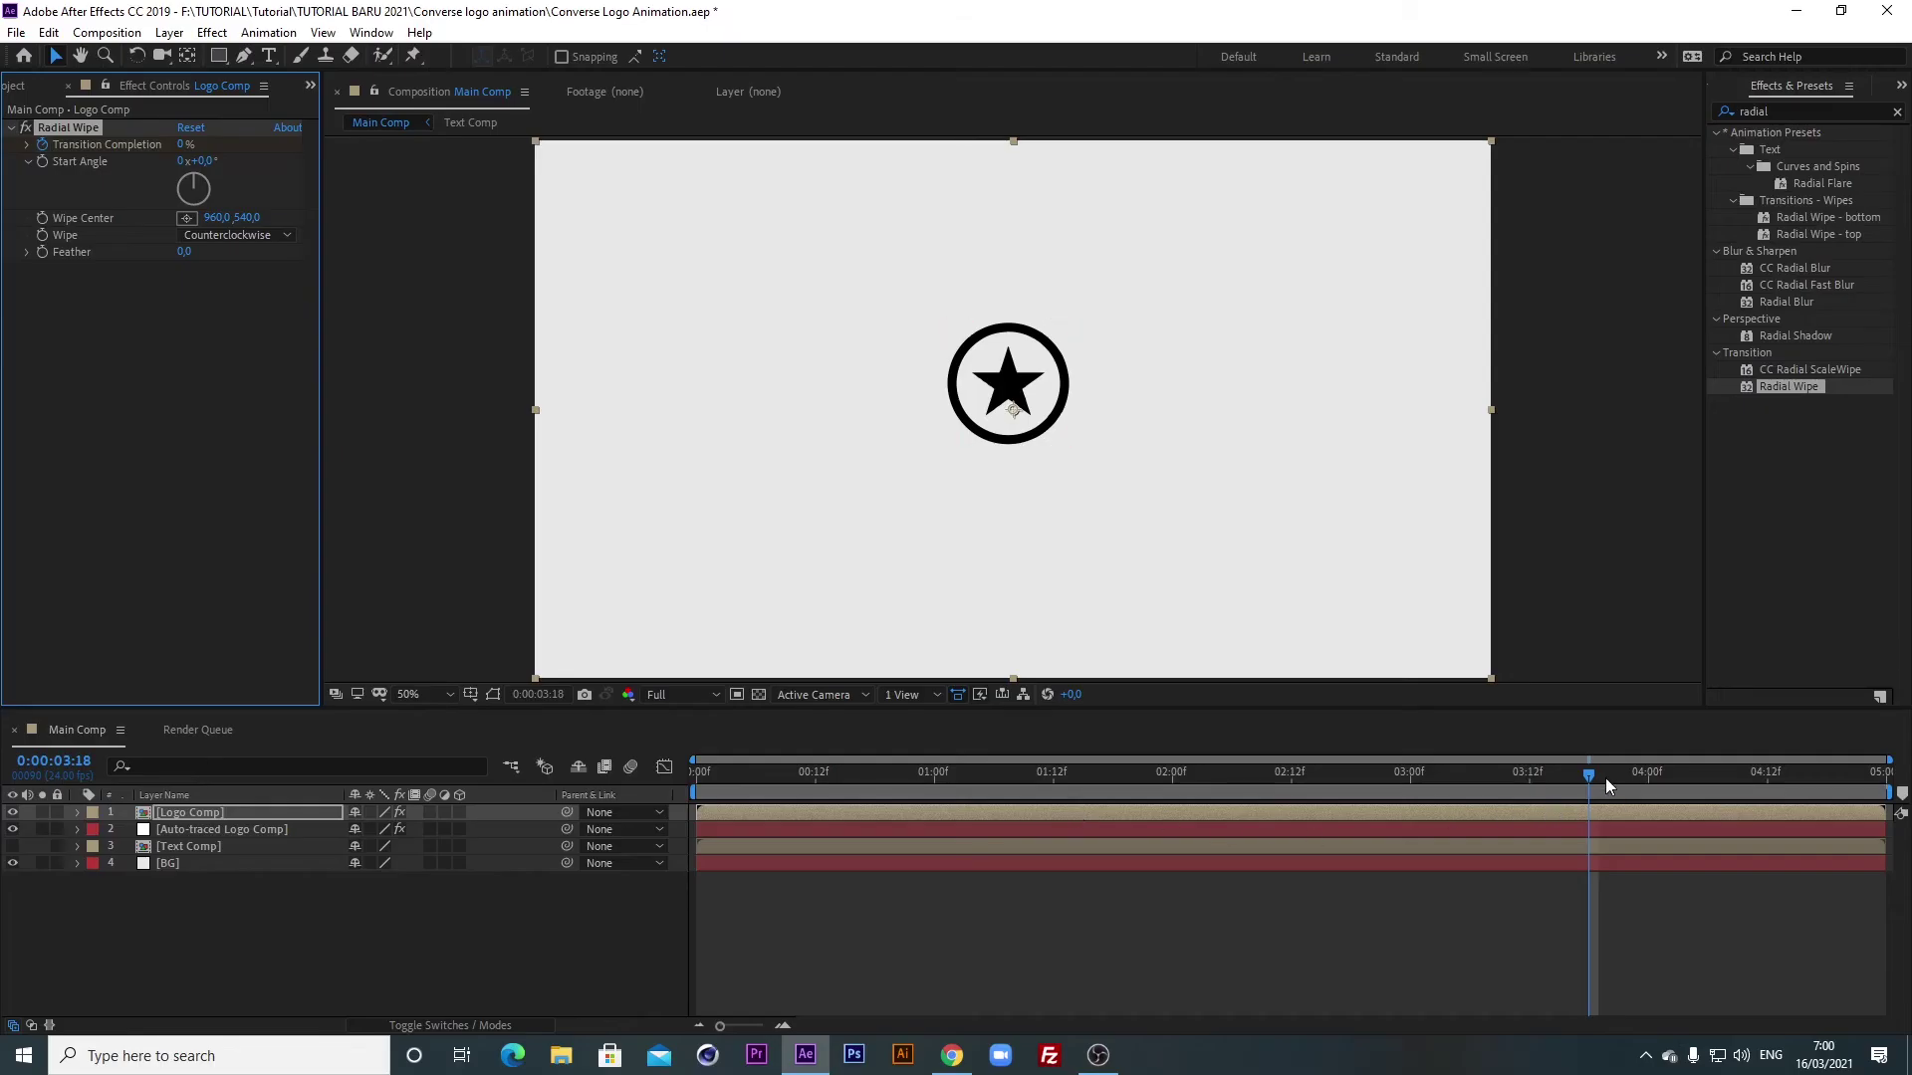
{"action": "left_click_drag", "start_coordinate": [1591, 772], "coordinate": [512, 762]}
{"action": "key", "text": "space"}
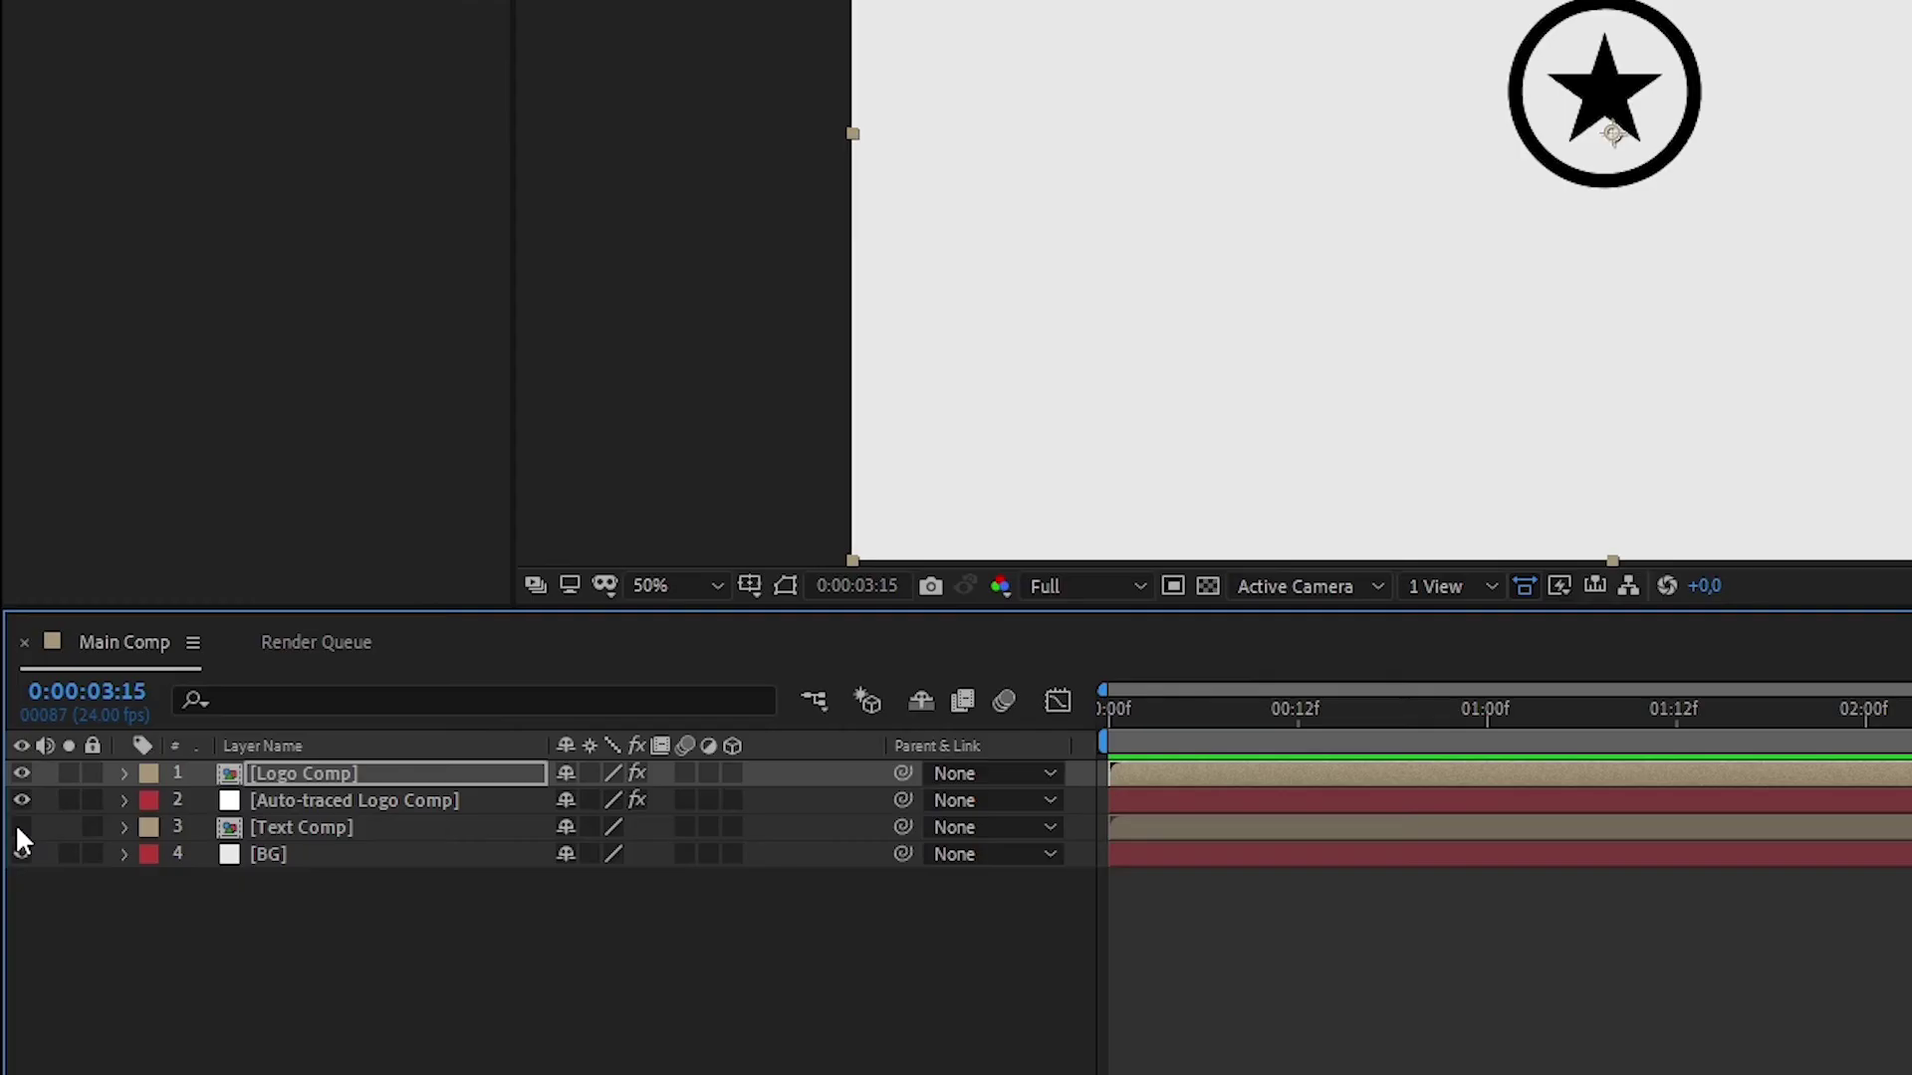
Show the Text Comp layer and keyframe its Position from 960, 659 at 2:12 to 960, 540 at 3 seconds.
{"action": "left_click", "coordinate": [21, 827]}
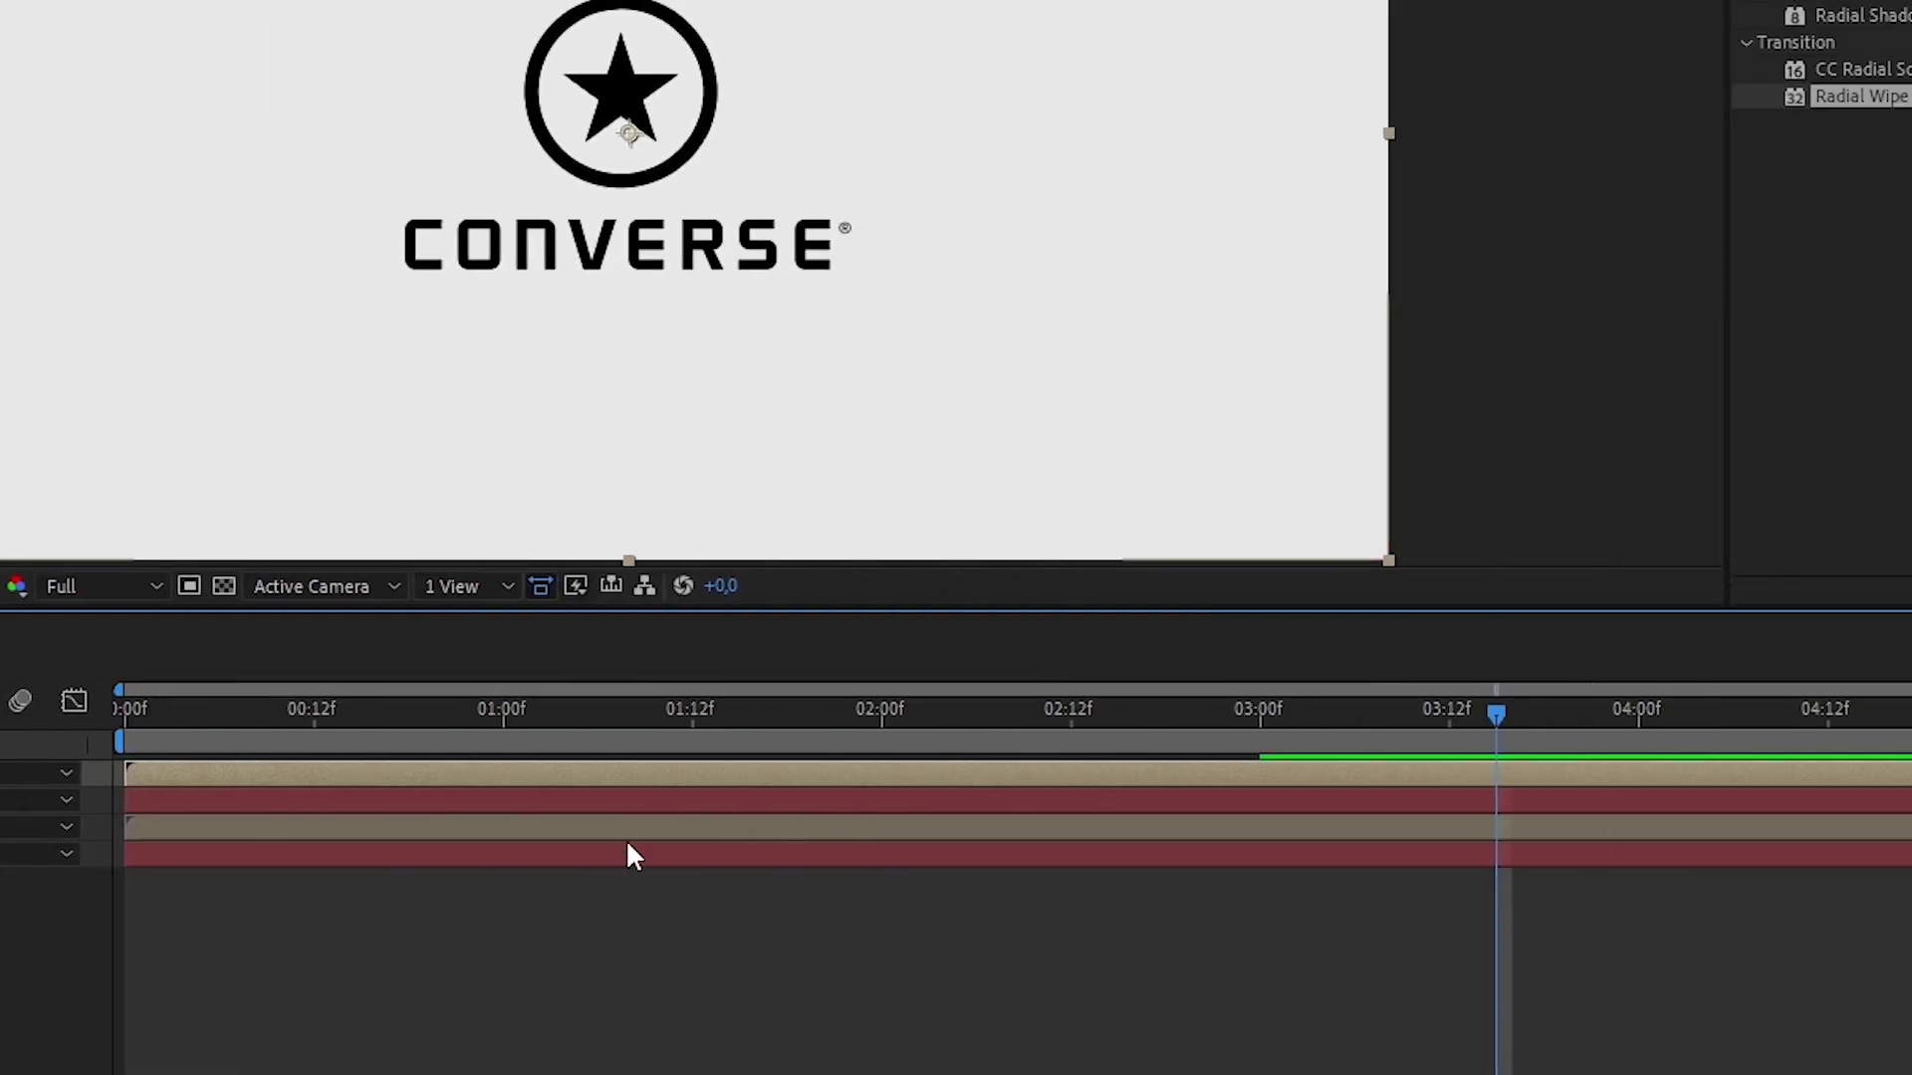
{"action": "left_click_drag", "start_coordinate": [1495, 709], "coordinate": [1262, 744]}
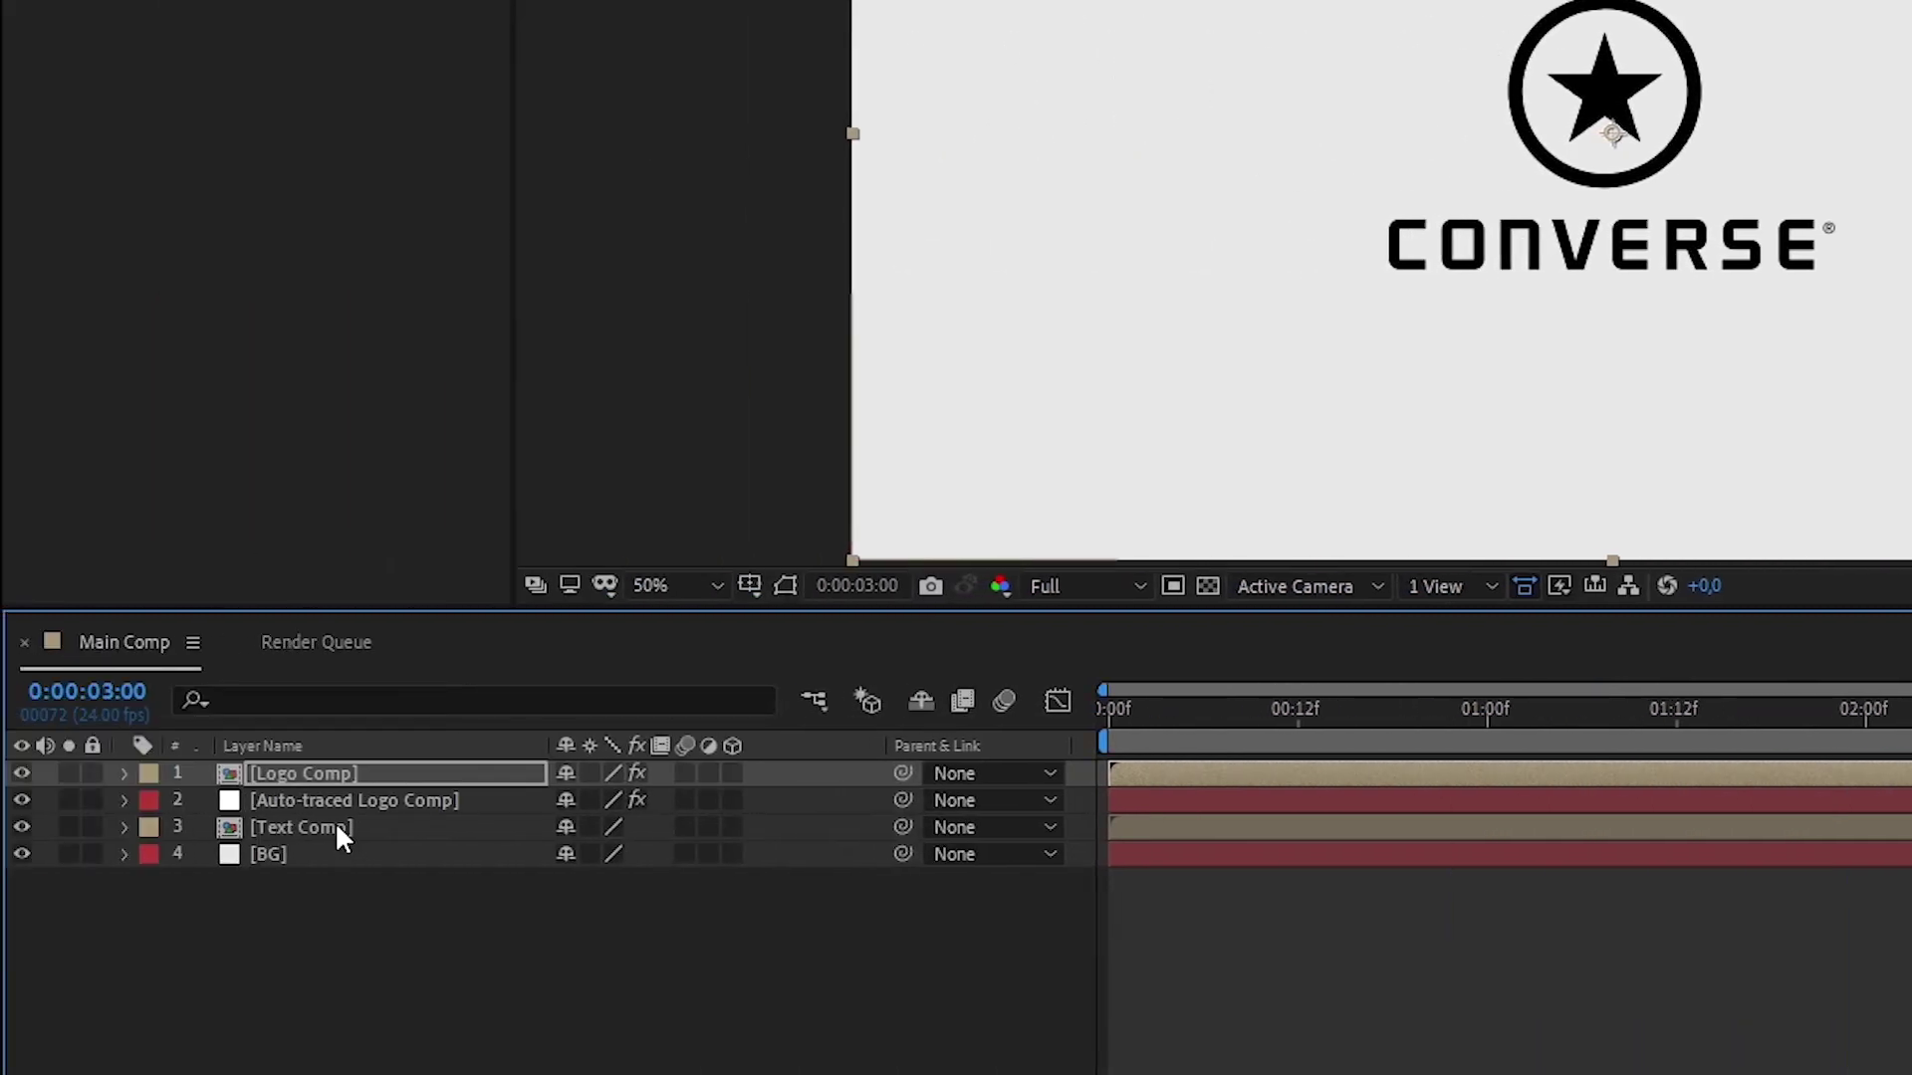
{"action": "left_click", "coordinate": [334, 828]}
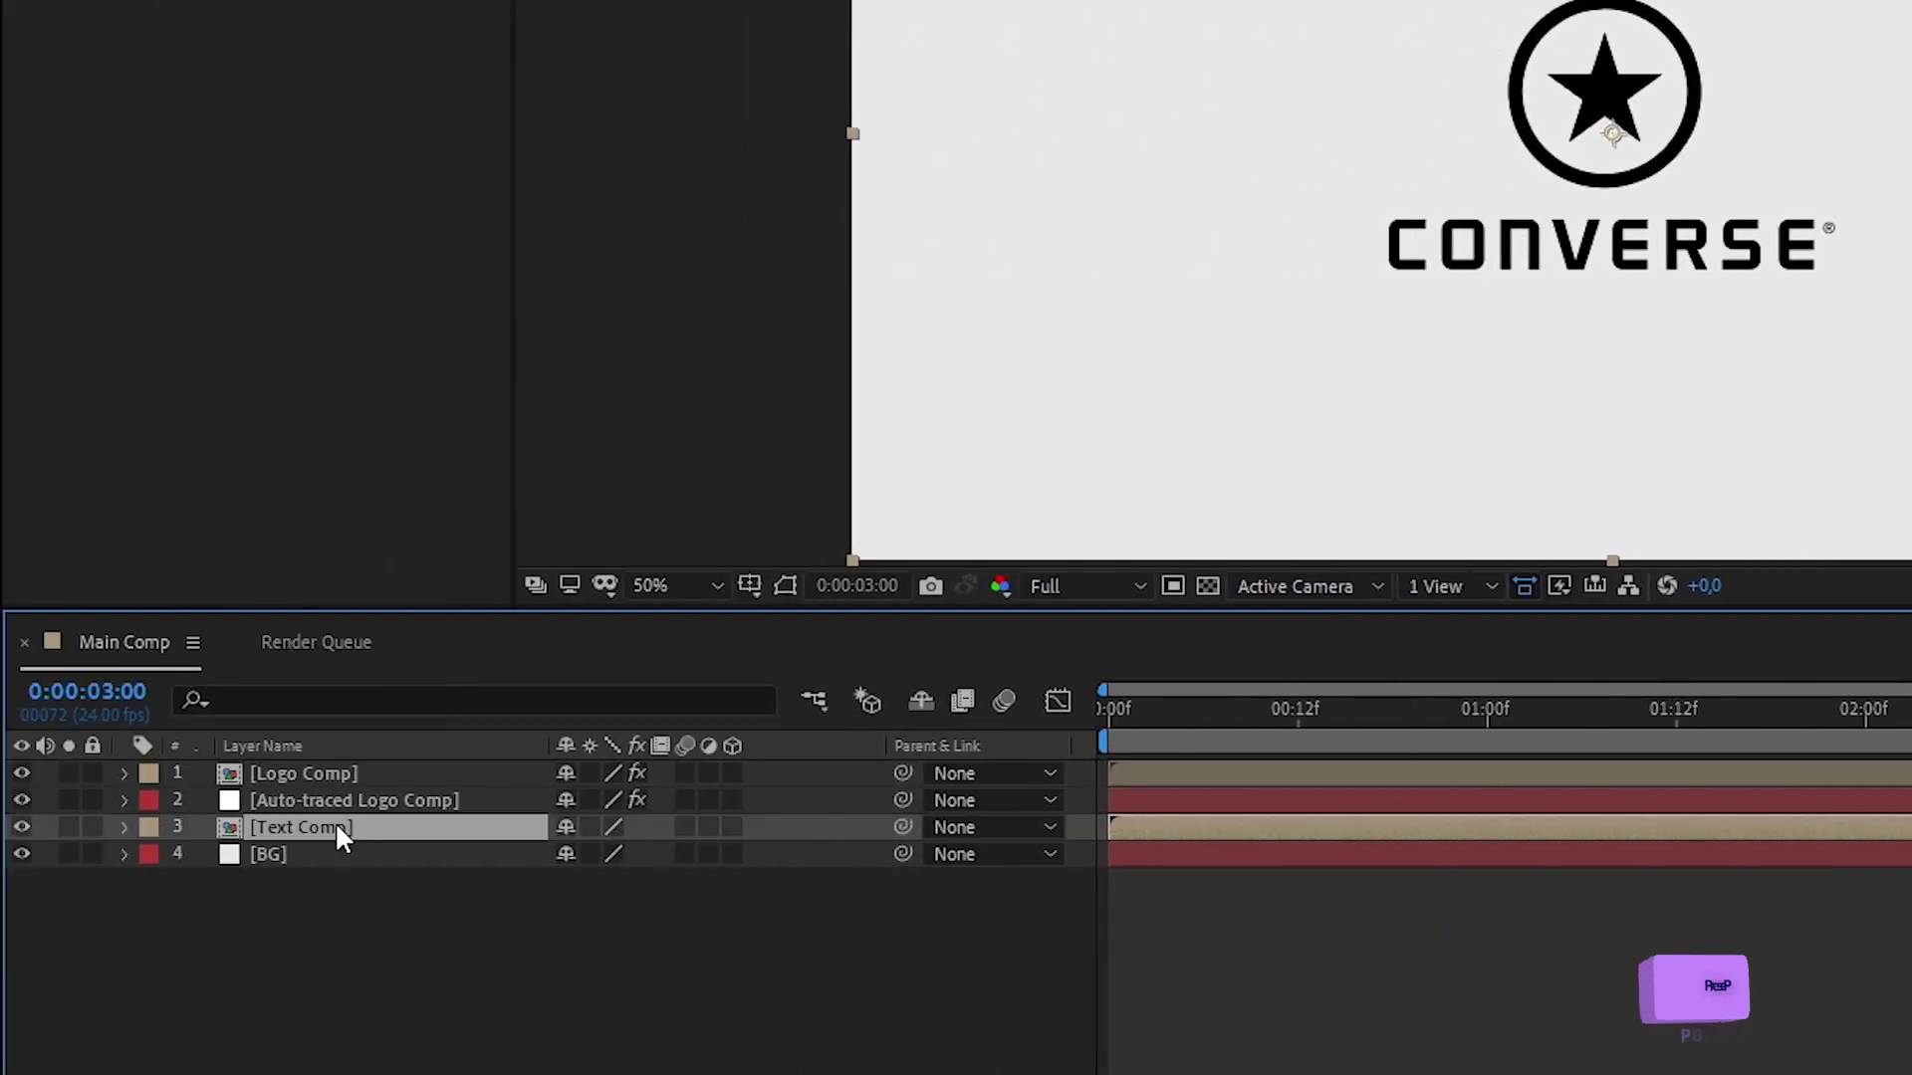
{"action": "key", "text": "p"}
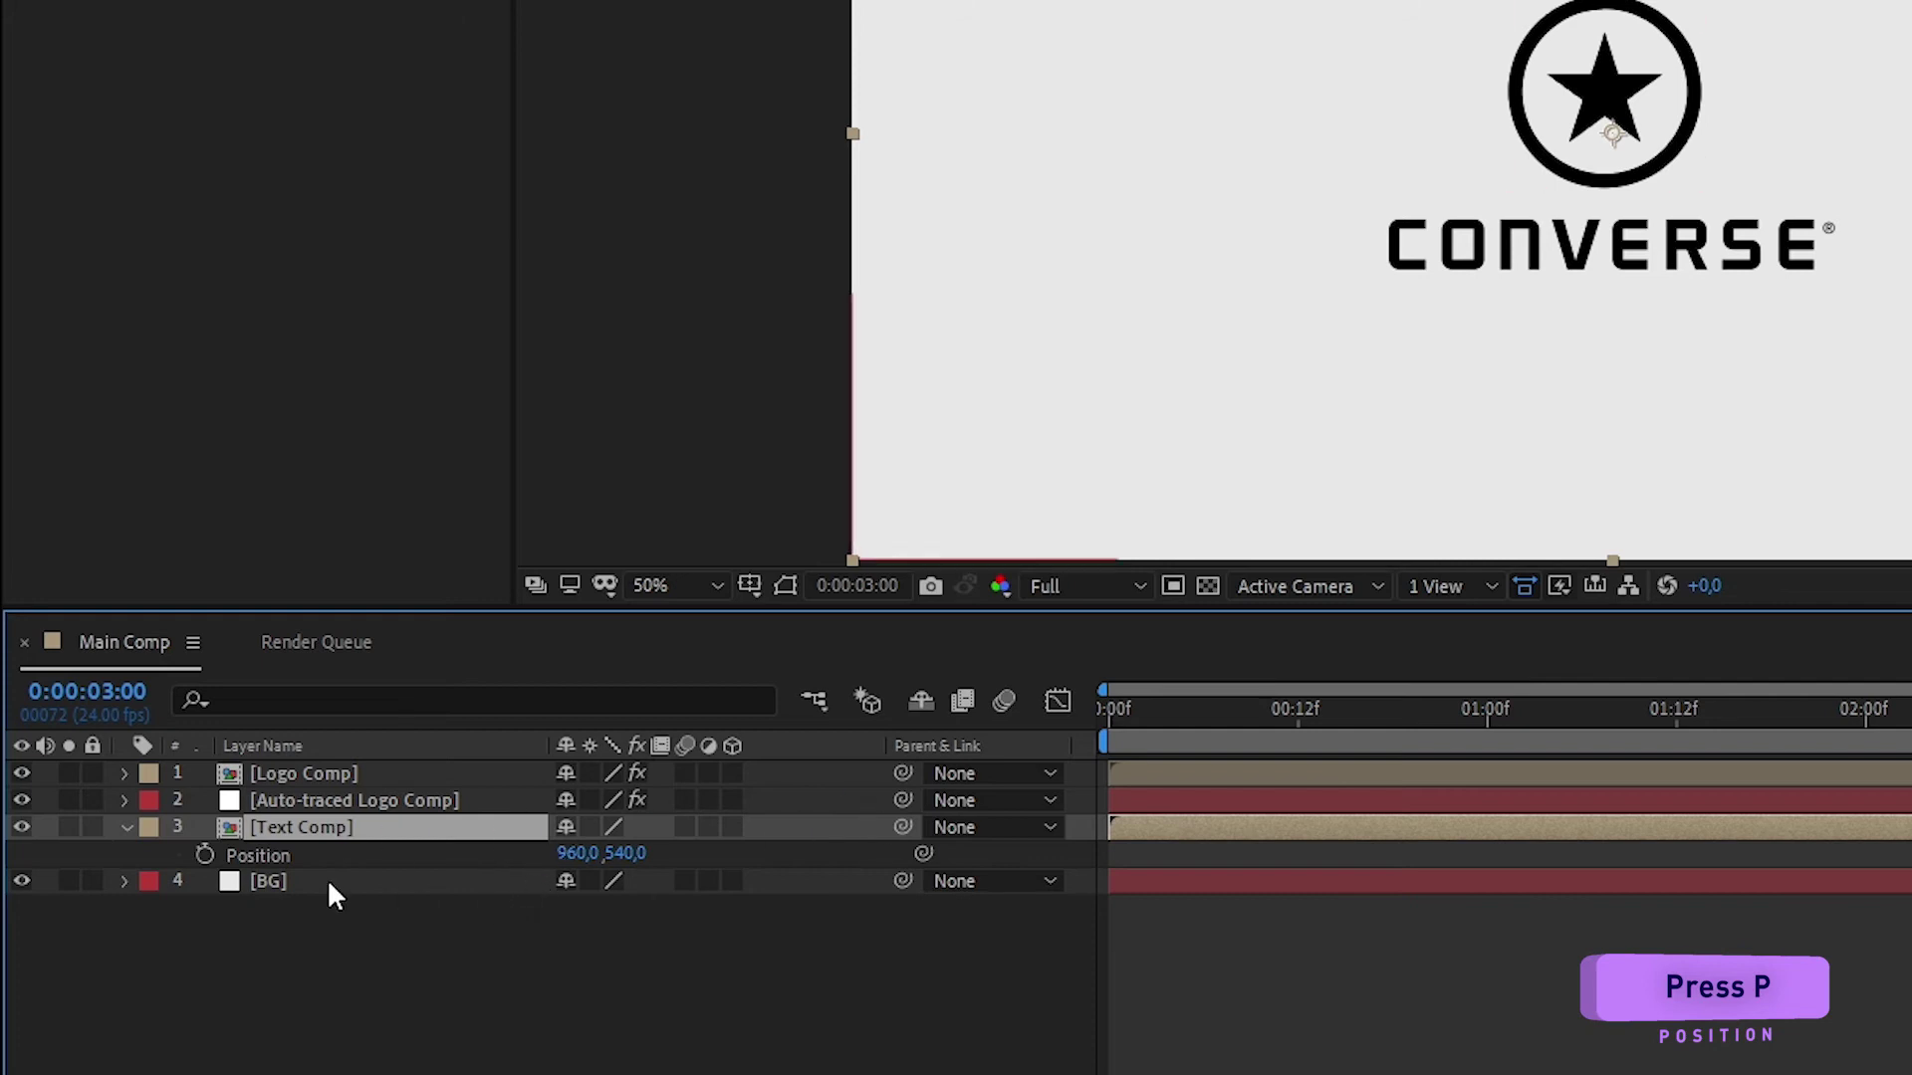
{"action": "left_click", "coordinate": [202, 853]}
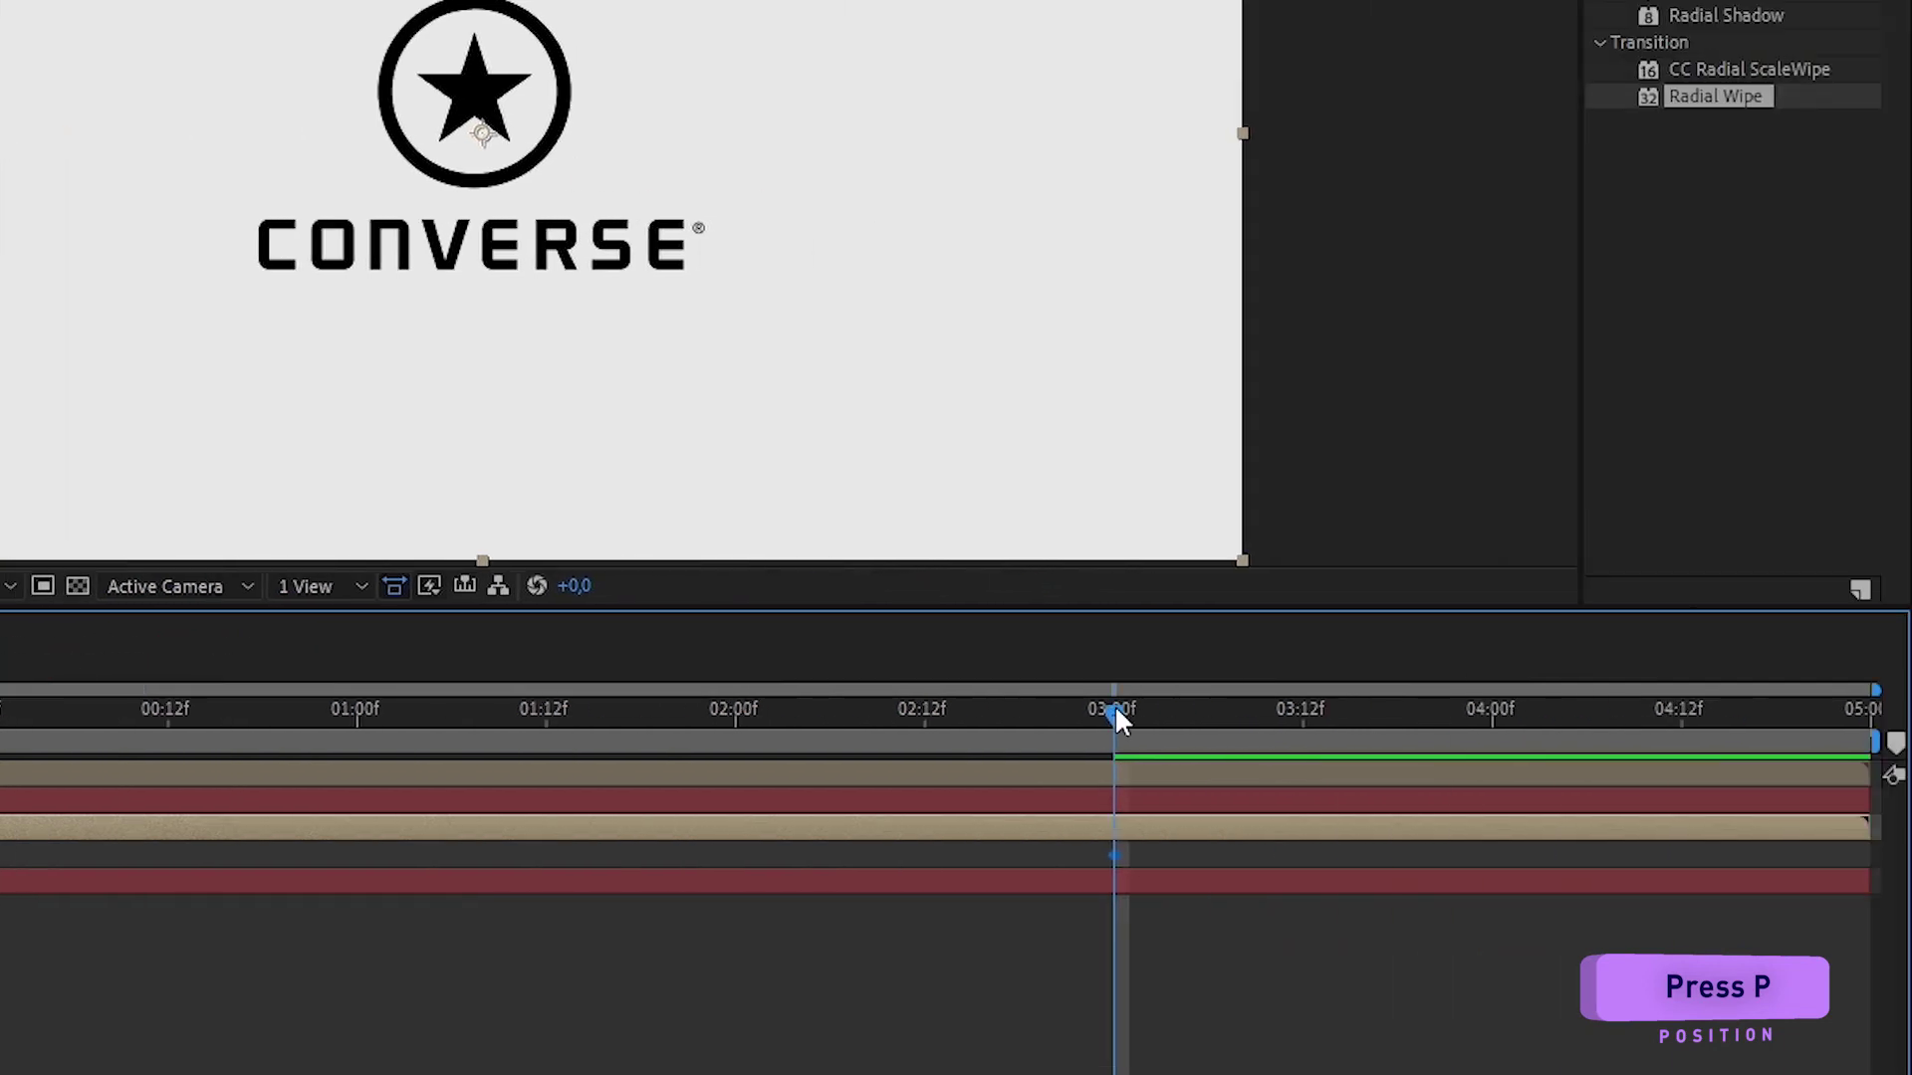
{"action": "left_click_drag", "start_coordinate": [1113, 715], "coordinate": [917, 726]}
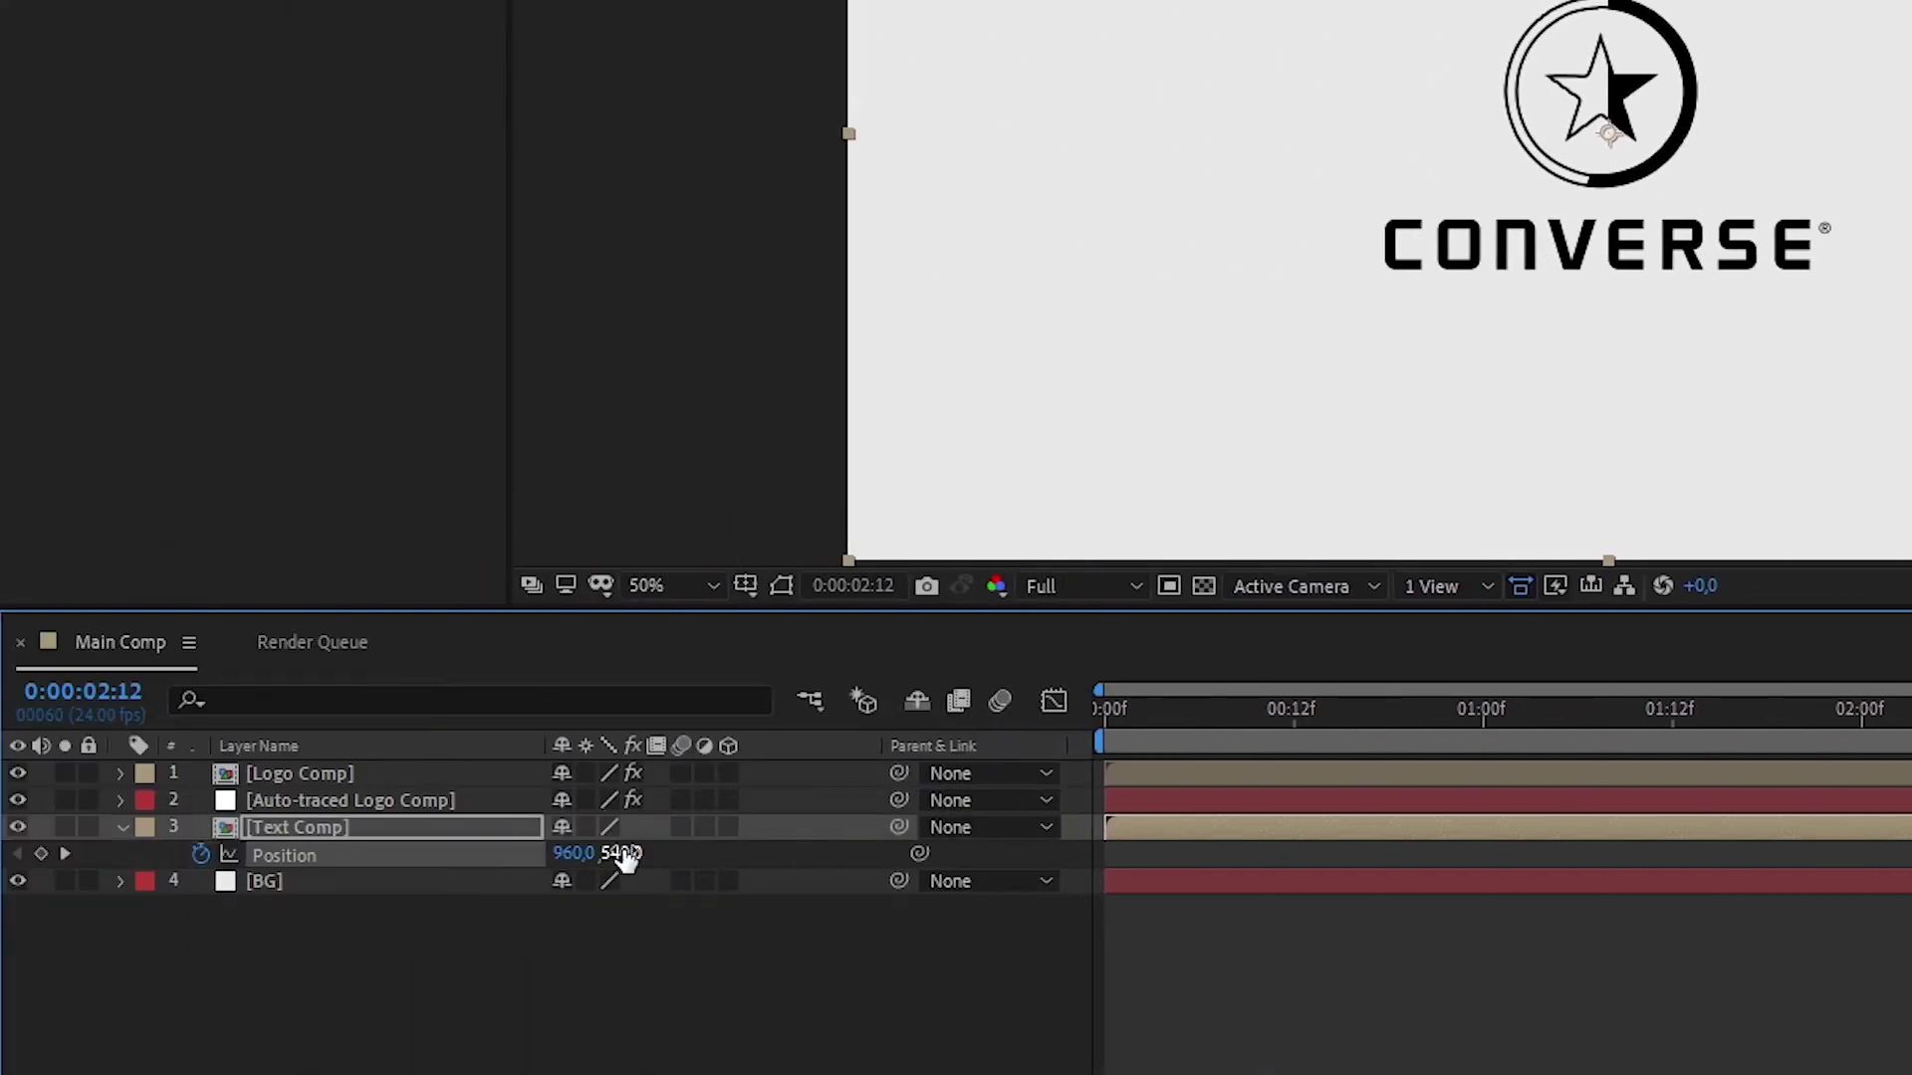
{"action": "left_click_drag", "start_coordinate": [622, 856], "coordinate": [806, 855]}
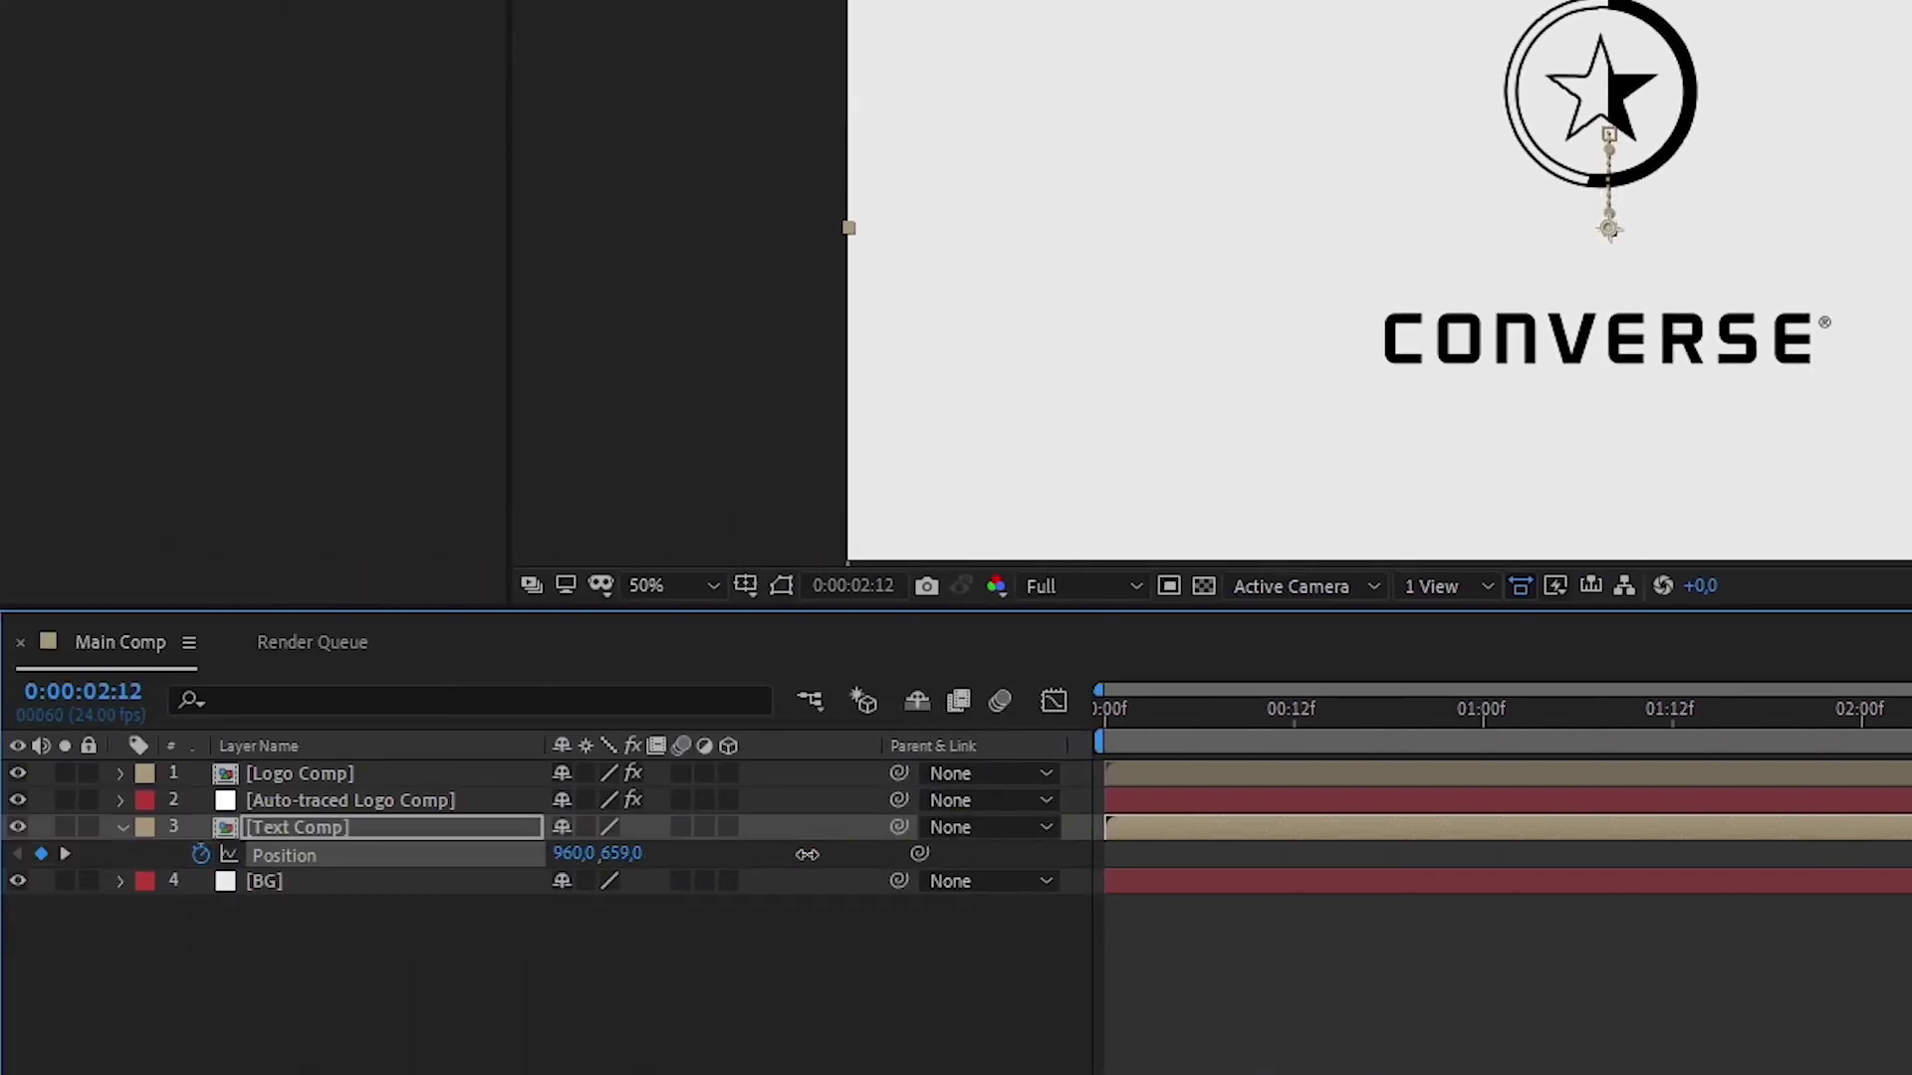
Keyframe the Text Comp layer's Opacity from 0% at 2:12 to 100% at 3 seconds.
{"action": "left_click", "coordinate": [415, 826]}
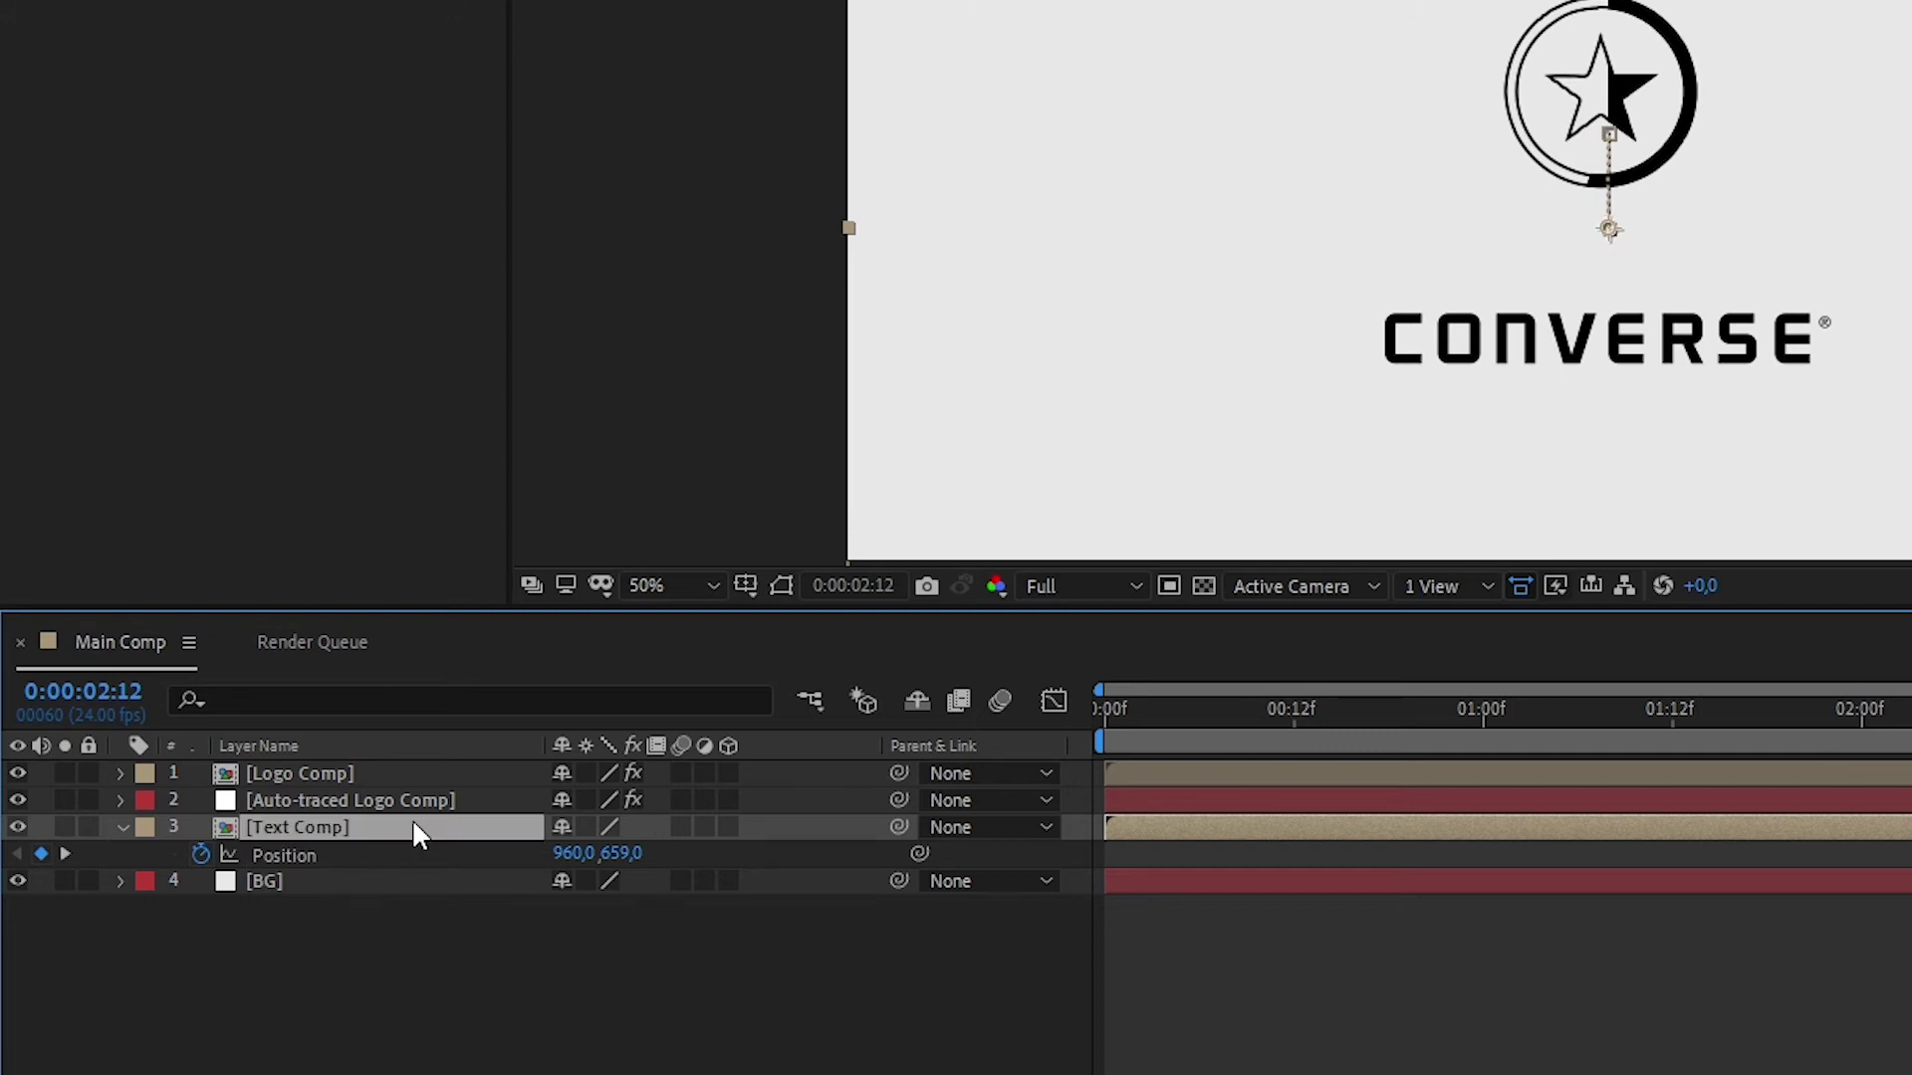
{"action": "key", "text": "t"}
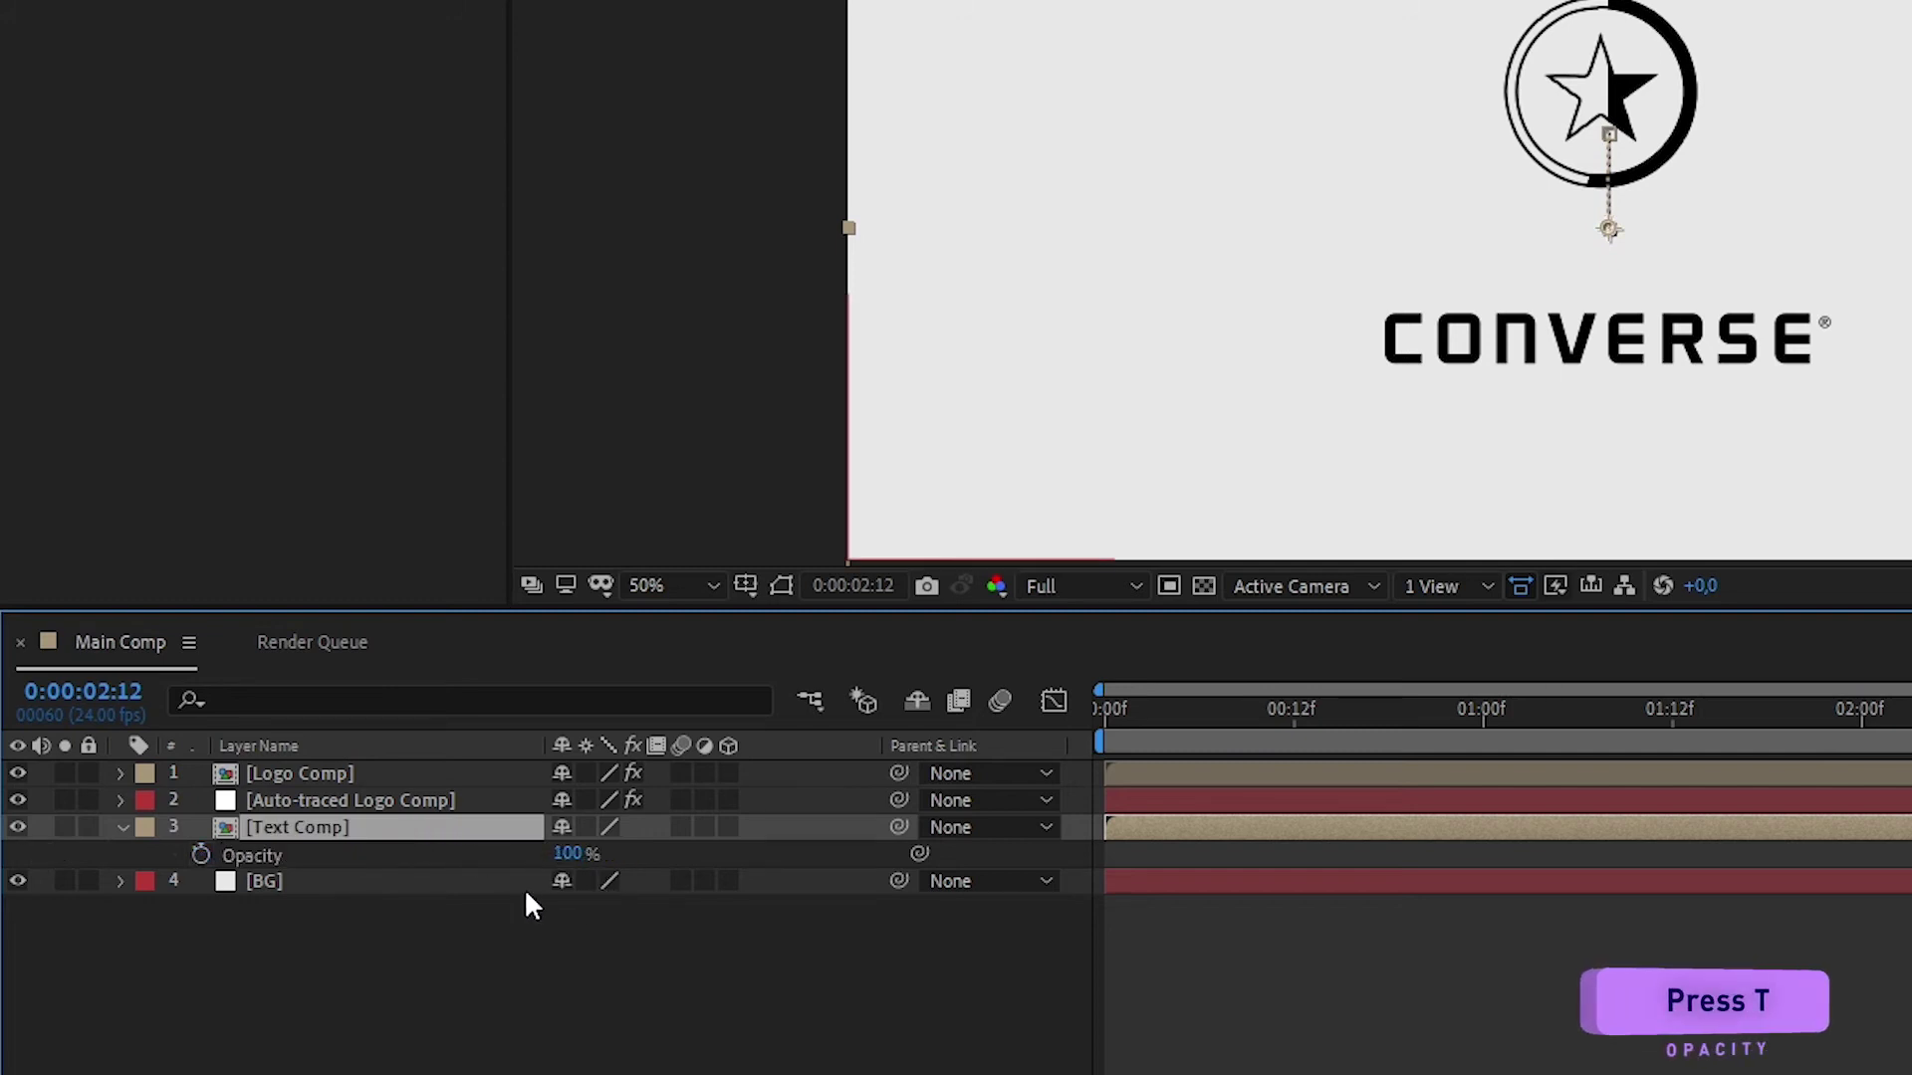
{"action": "left_click", "coordinate": [200, 855]}
{"action": "left_click", "coordinate": [570, 856]}
{"action": "type", "text": "0"}
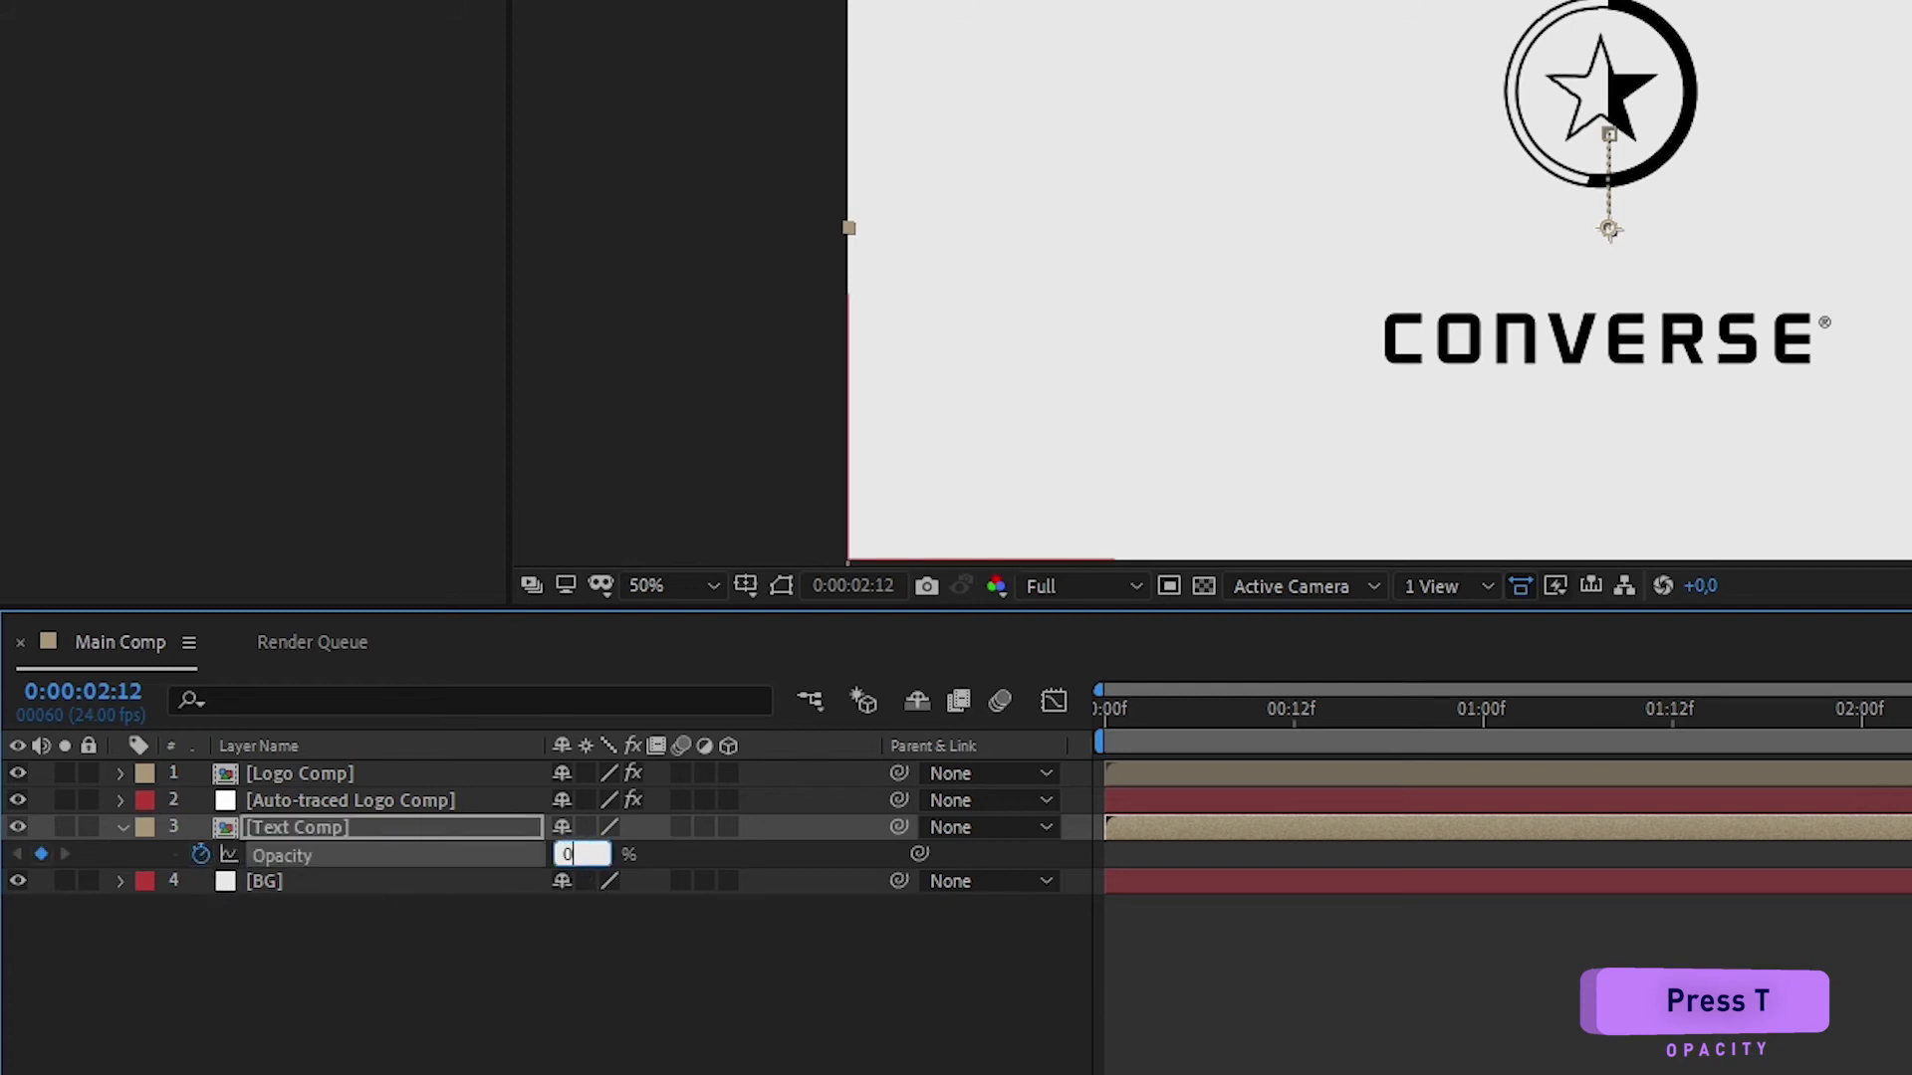
{"action": "key", "text": "Return"}
{"action": "left_click_drag", "start_coordinate": [928, 711], "coordinate": [1115, 737]}
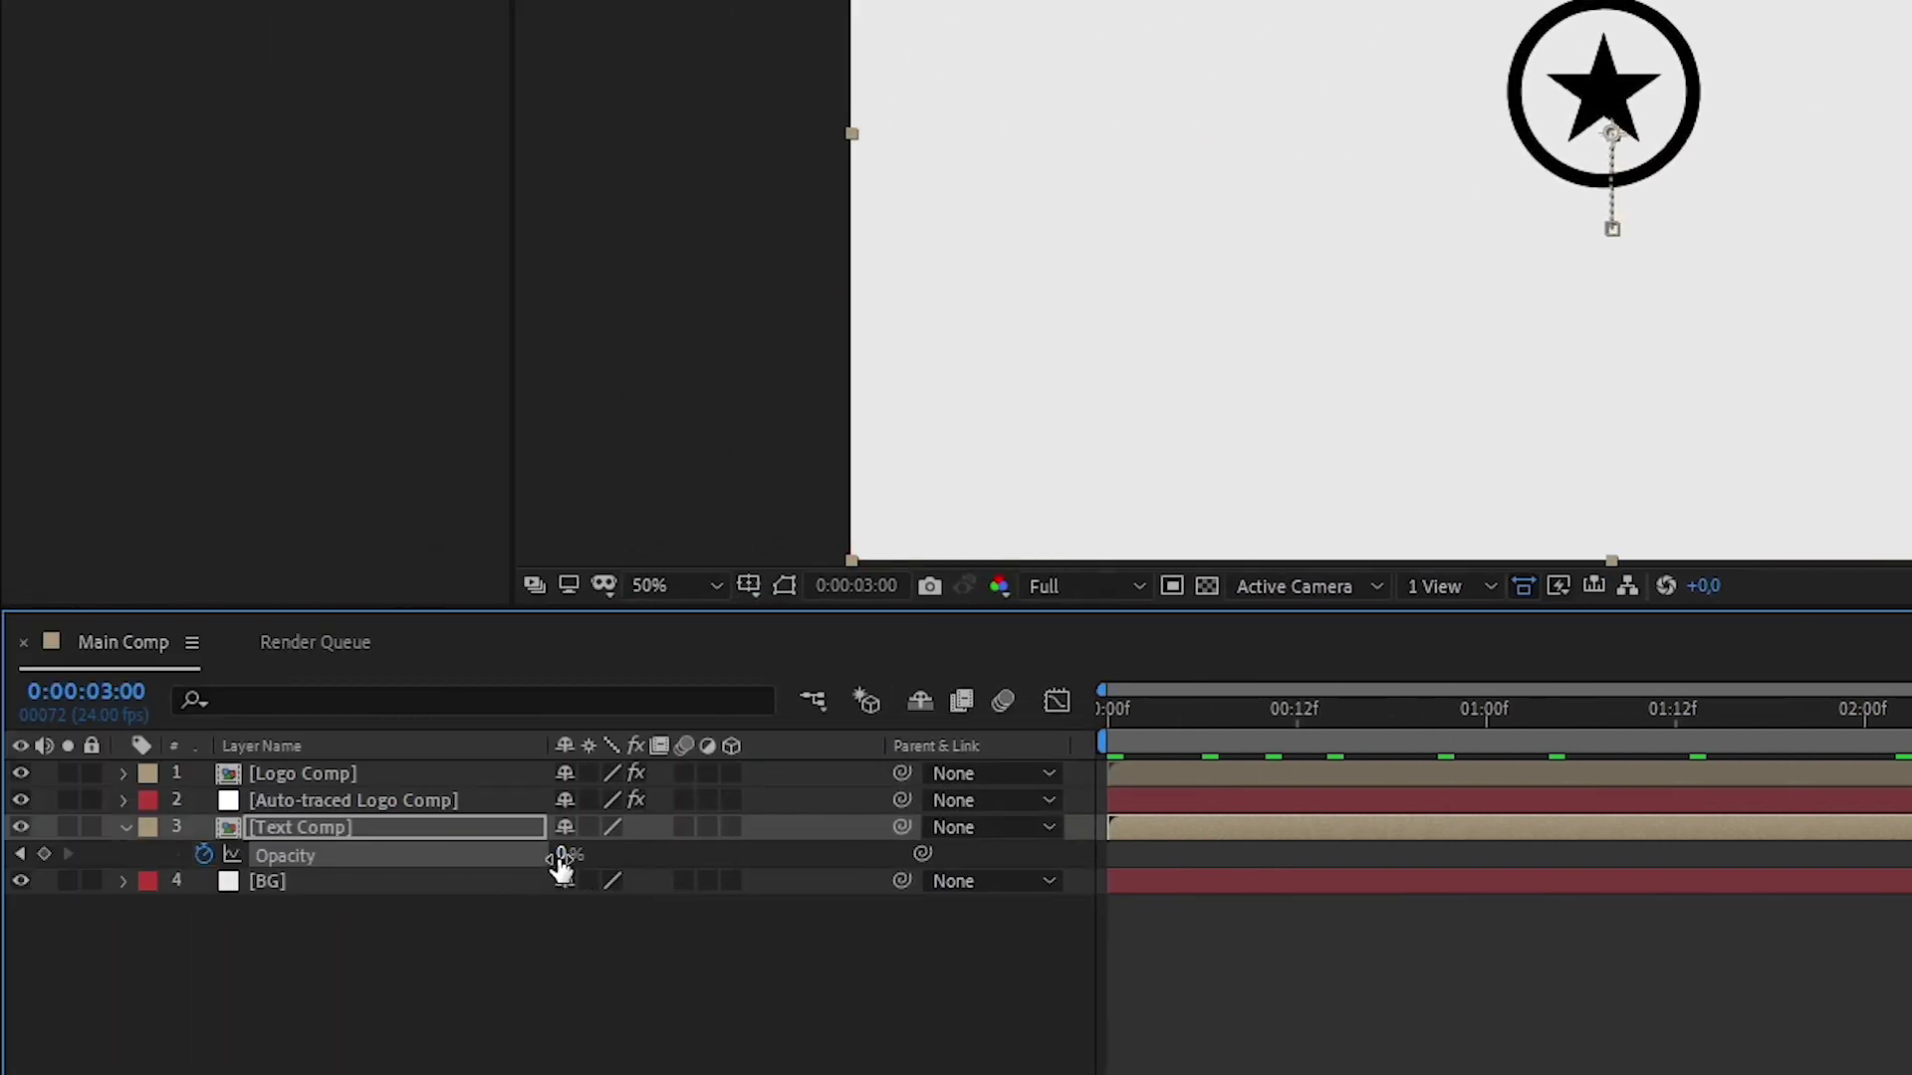
{"action": "left_click", "coordinate": [564, 856]}
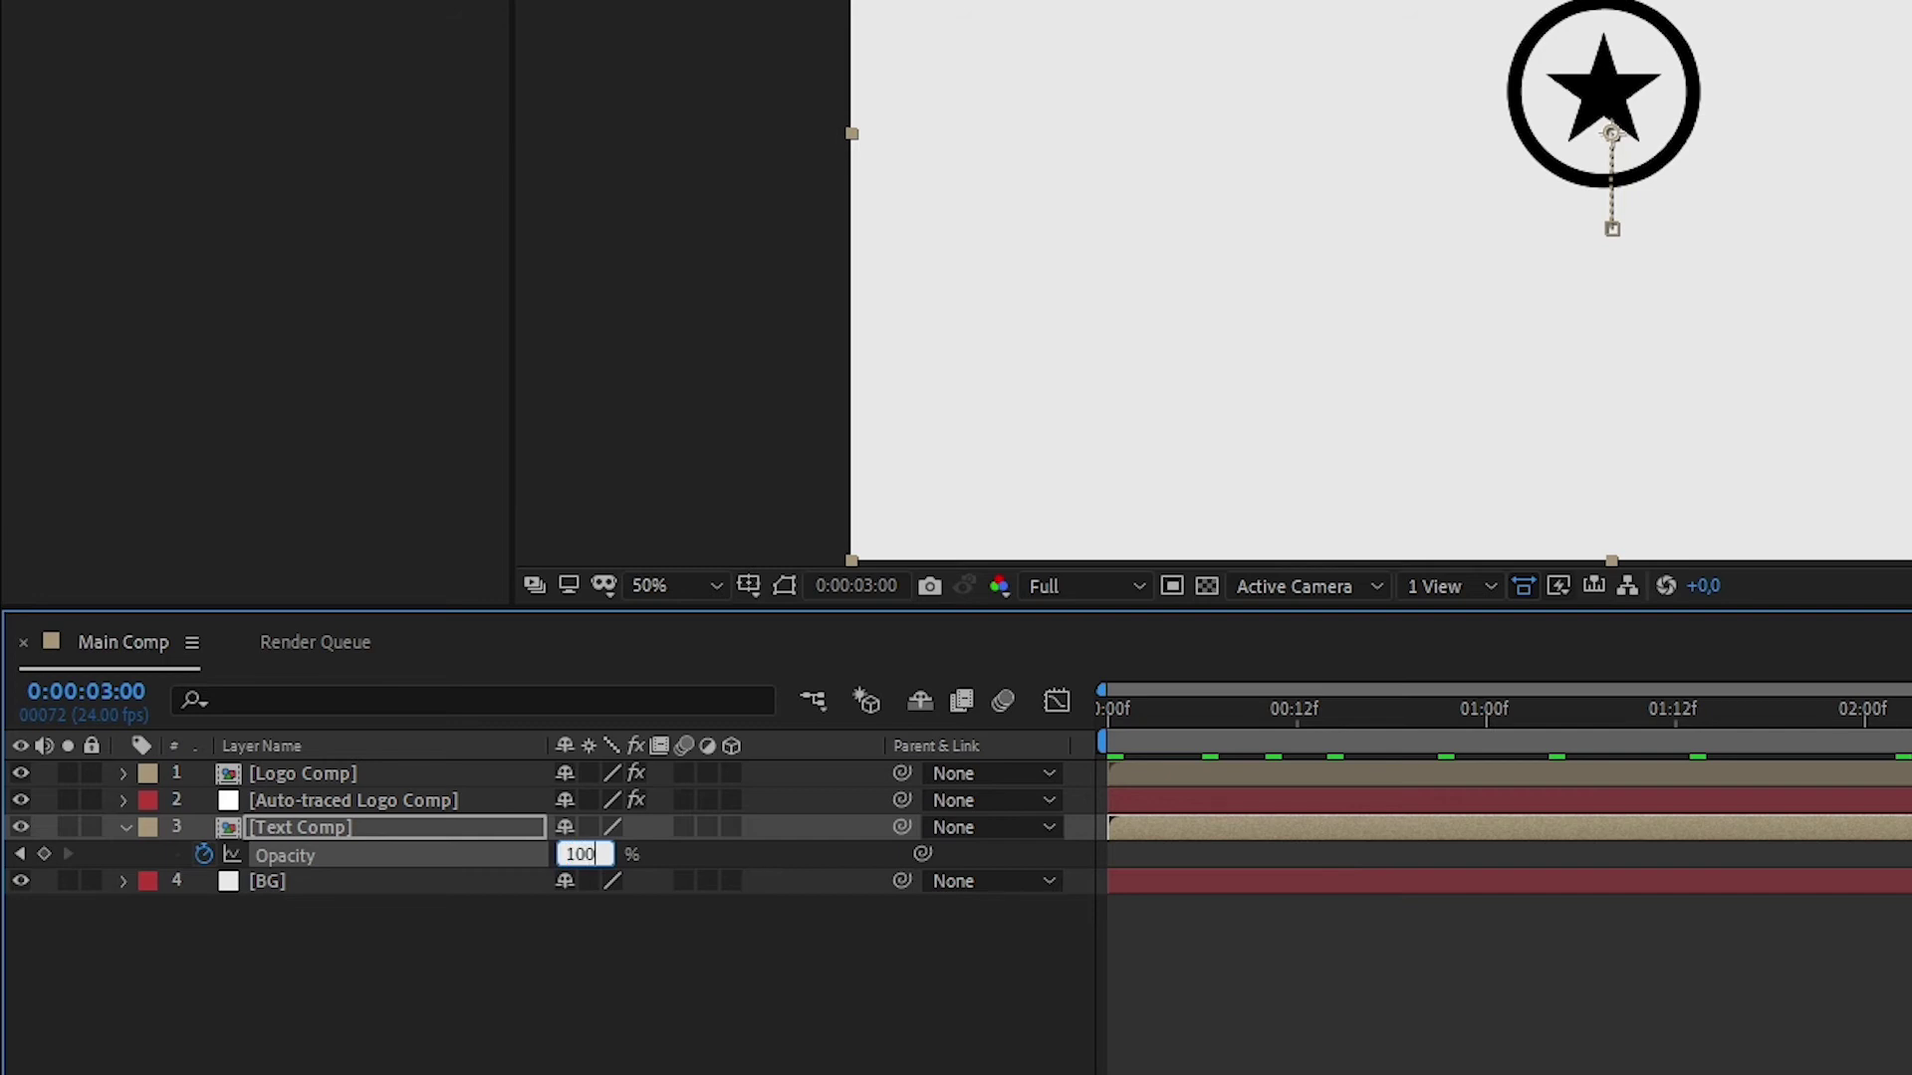
{"action": "key", "text": "Return"}
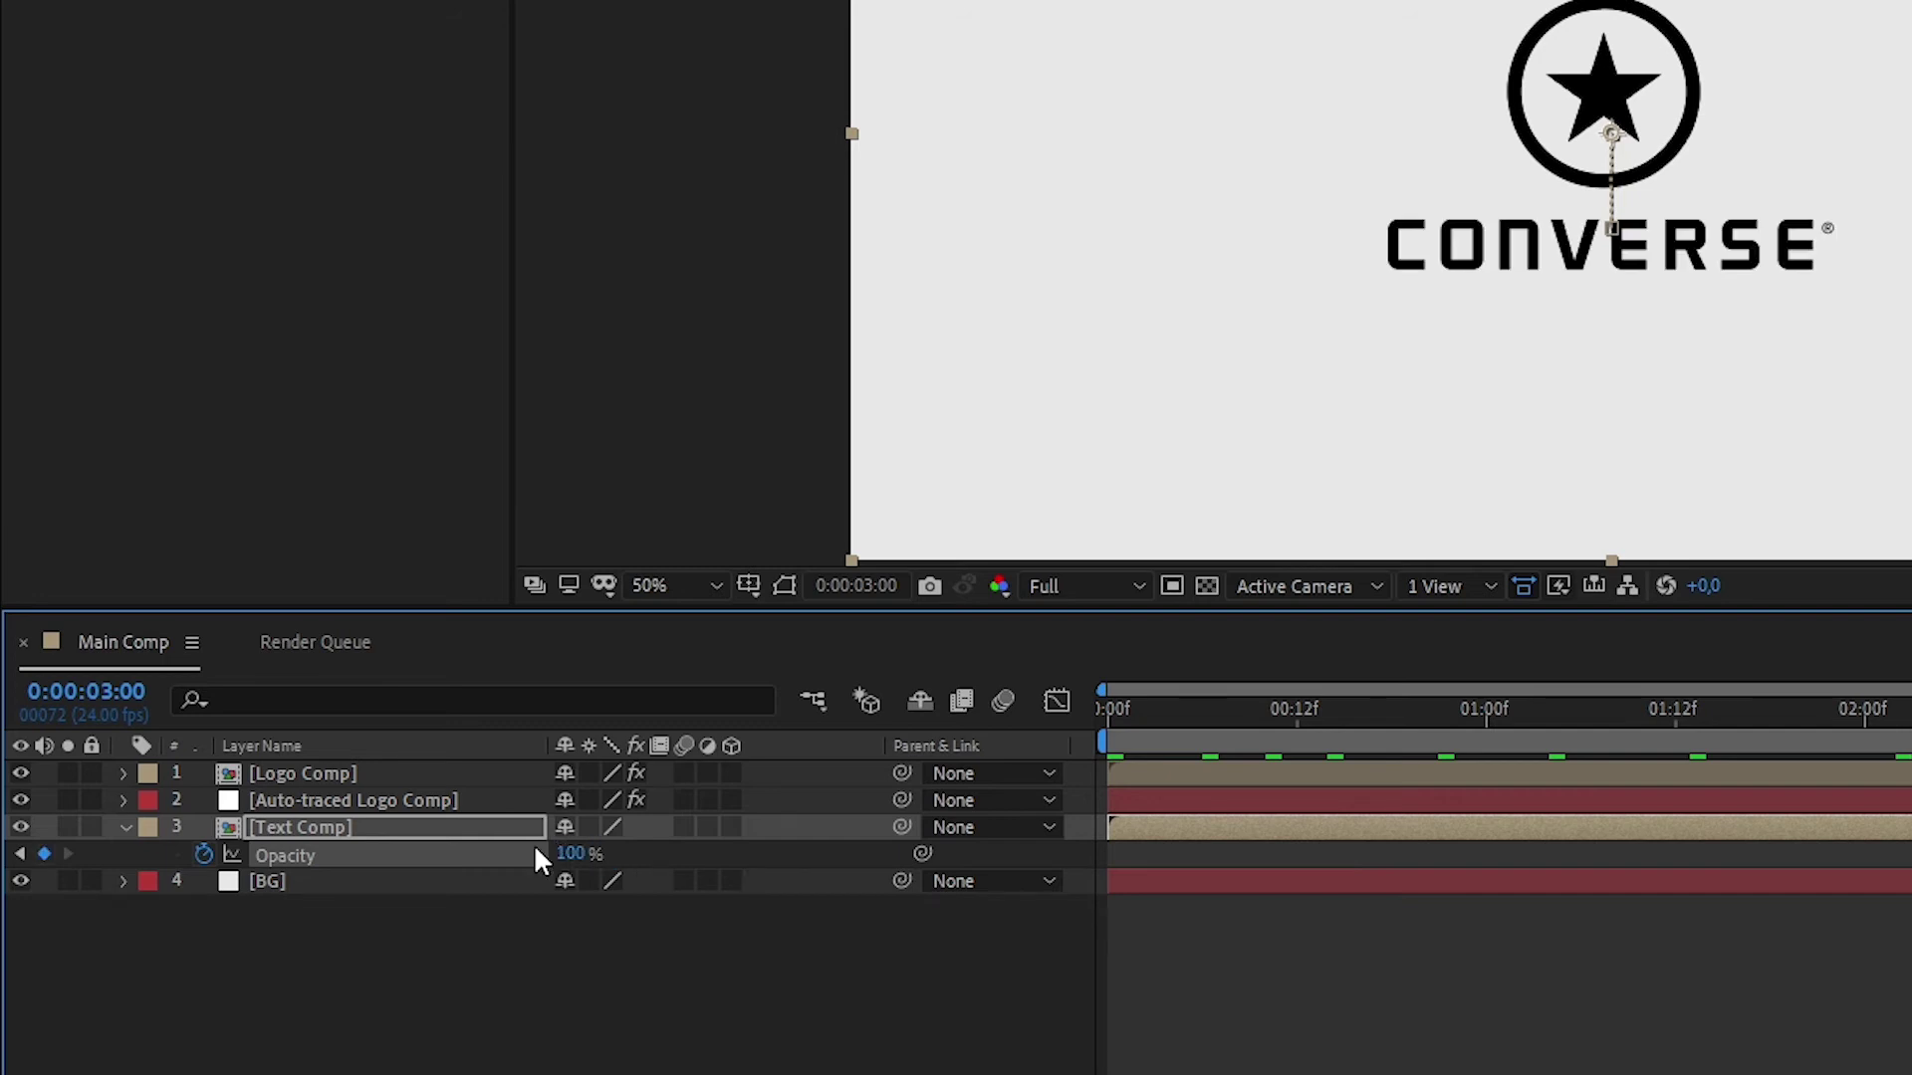
Reveal Text Comp's Position together with its Opacity and apply Easy Ease to all four keyframes.
{"action": "left_click", "coordinate": [428, 828]}
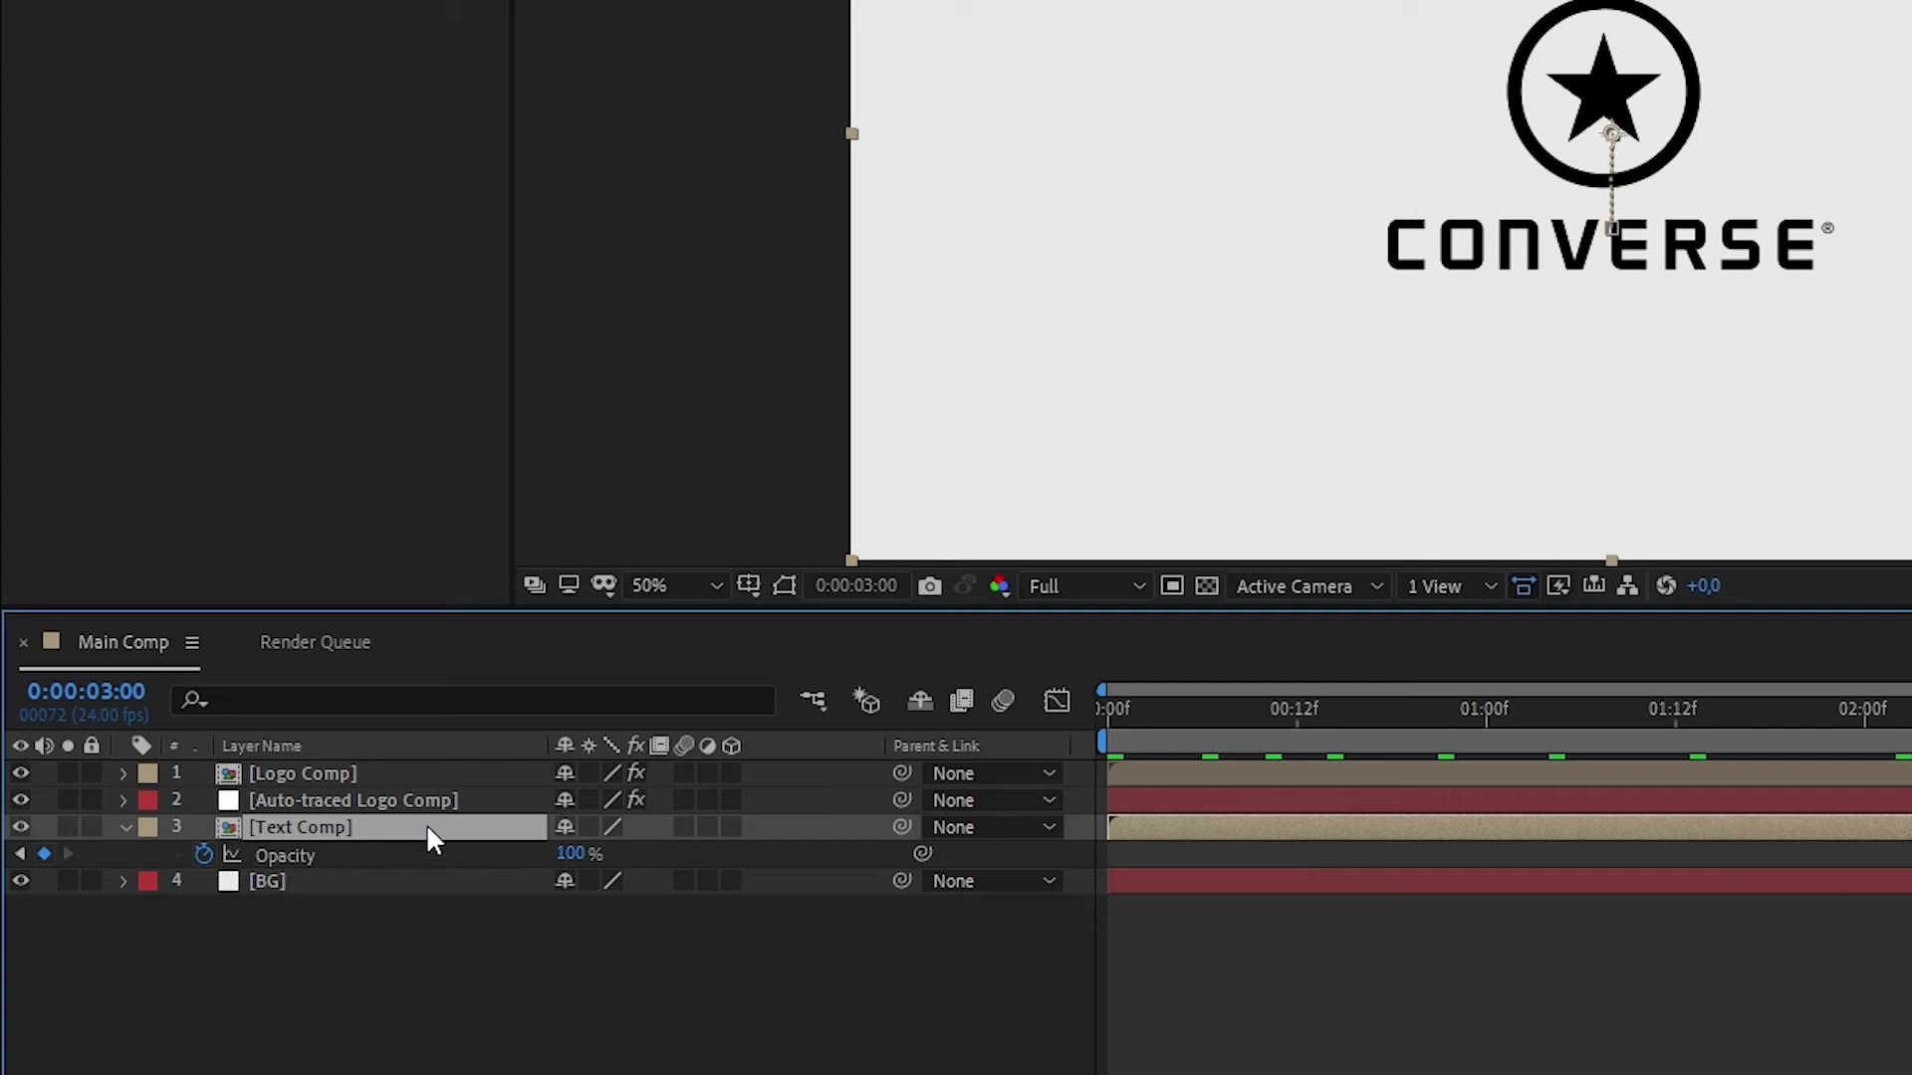
{"action": "key", "text": "alt+shift+p"}
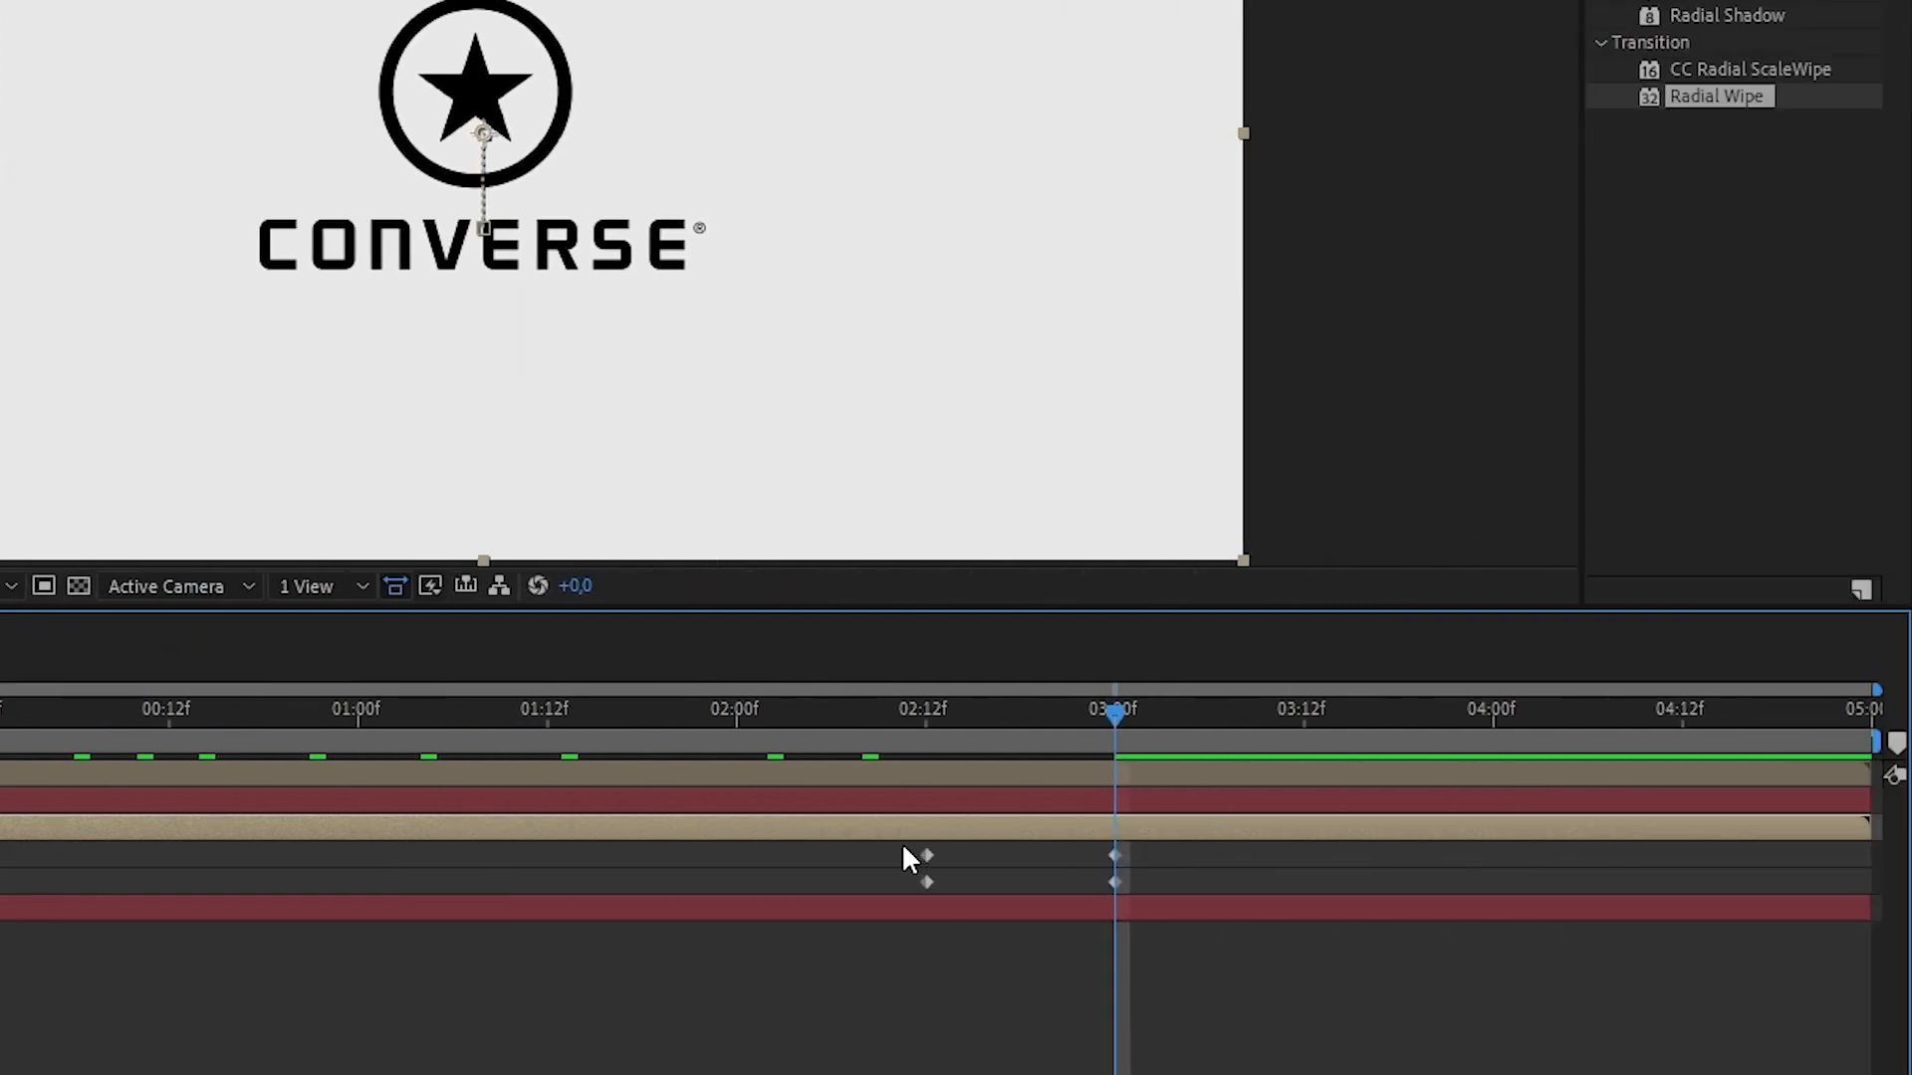
{"action": "left_click_drag", "start_coordinate": [1911, 846], "coordinate": [1911, 888]}
{"action": "left_click_drag", "start_coordinate": [1135, 893], "coordinate": [1131, 892]}
{"action": "right_click", "coordinate": [931, 854]}
{"action": "mouse_move", "coordinate": [1195, 830]}
{"action": "left_click", "coordinate": [1313, 936]}
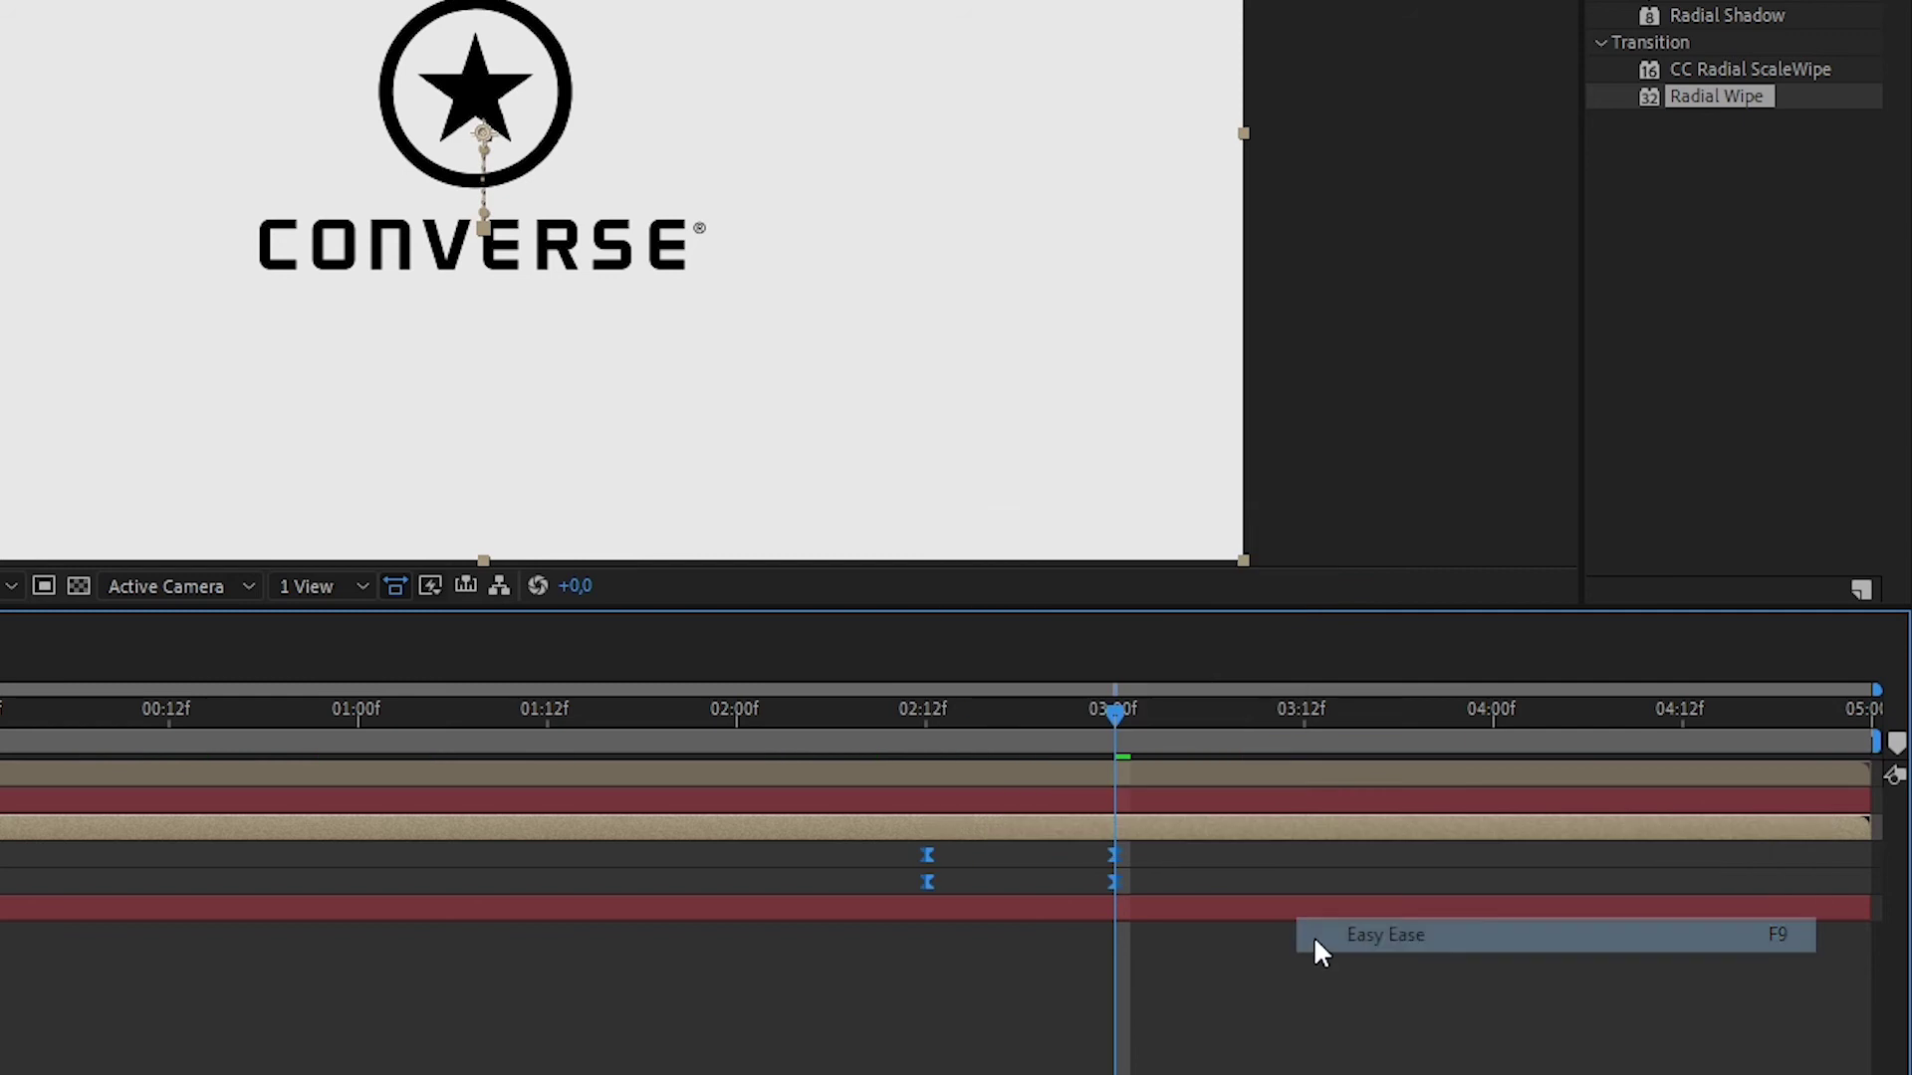
Lengthen the incoming easing handle of Text Comp's 3-second keyframes in the speed graph, collapse the layer and preview from the start.
{"action": "left_click", "coordinate": [215, 702]}
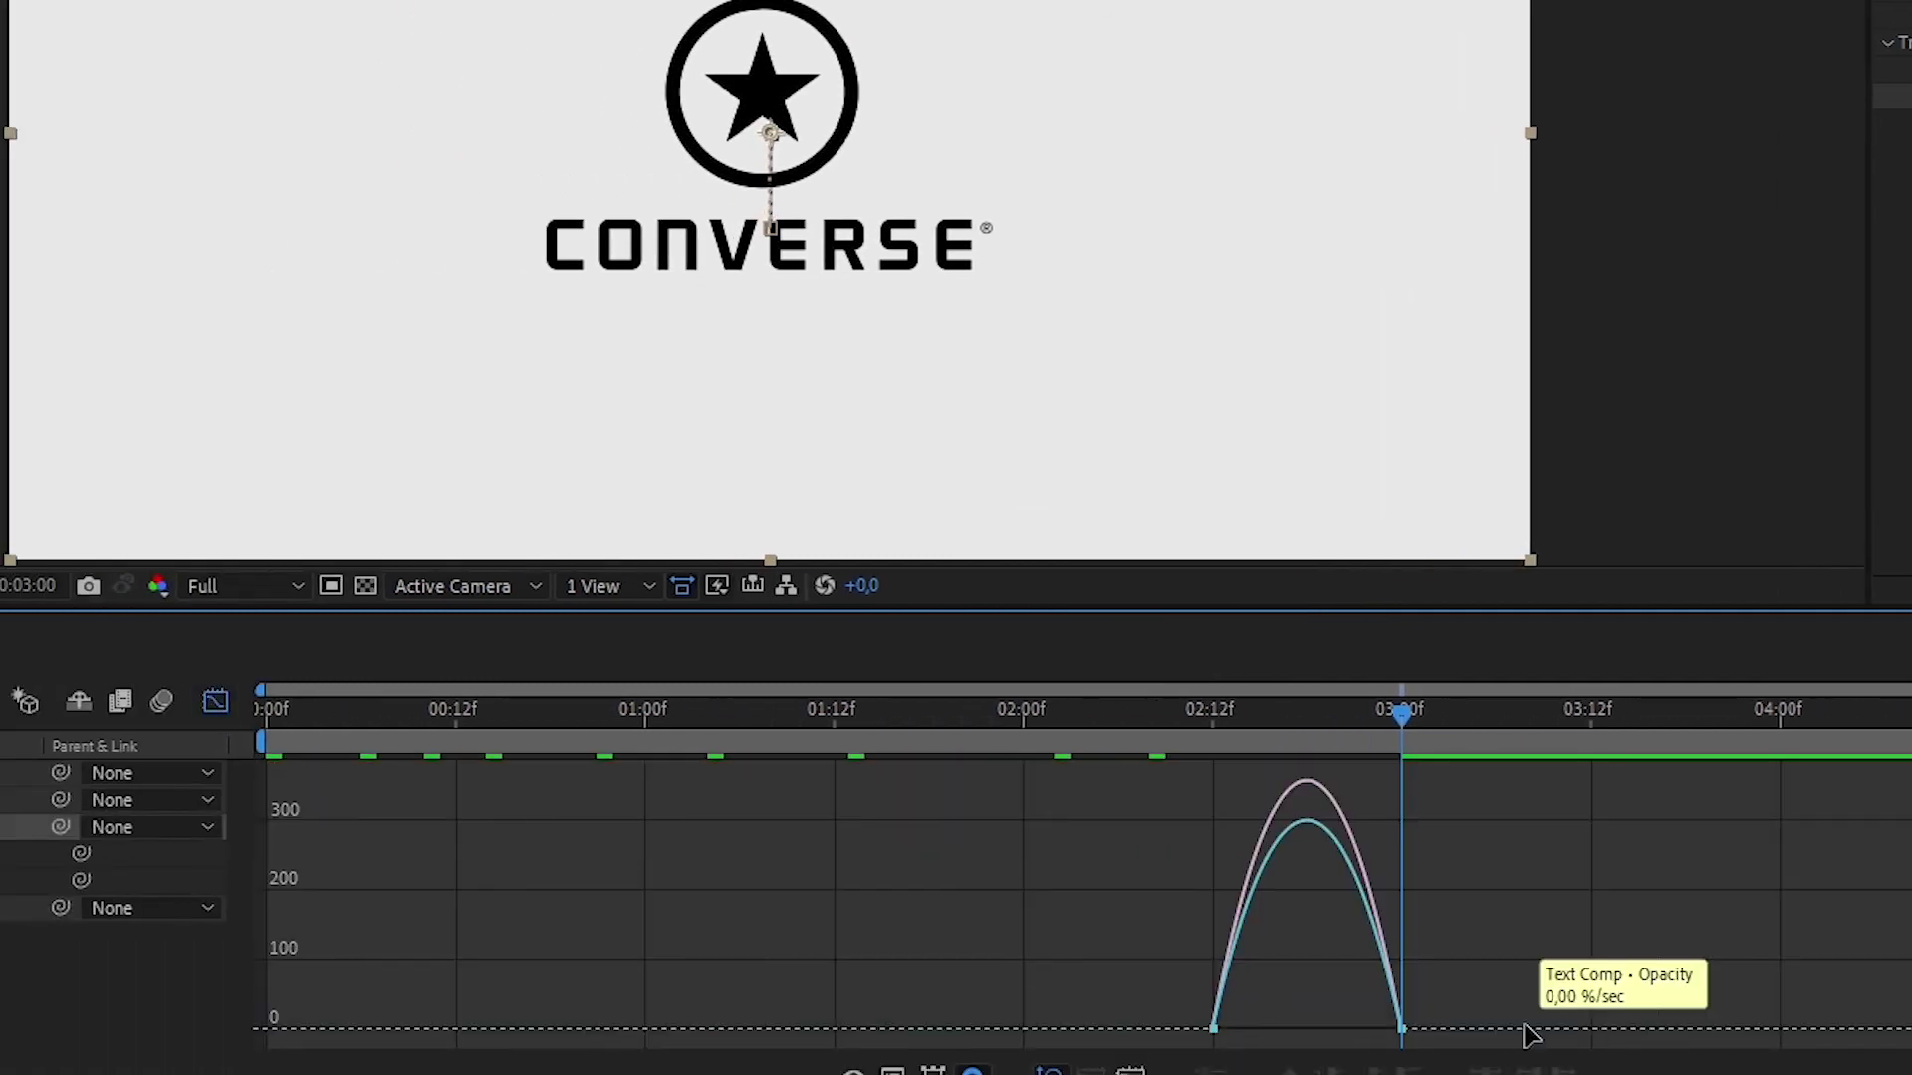
{"action": "left_click_drag", "start_coordinate": [1346, 993], "coordinate": [1479, 1034]}
{"action": "left_click_drag", "start_coordinate": [1370, 1032], "coordinate": [1304, 1032]}
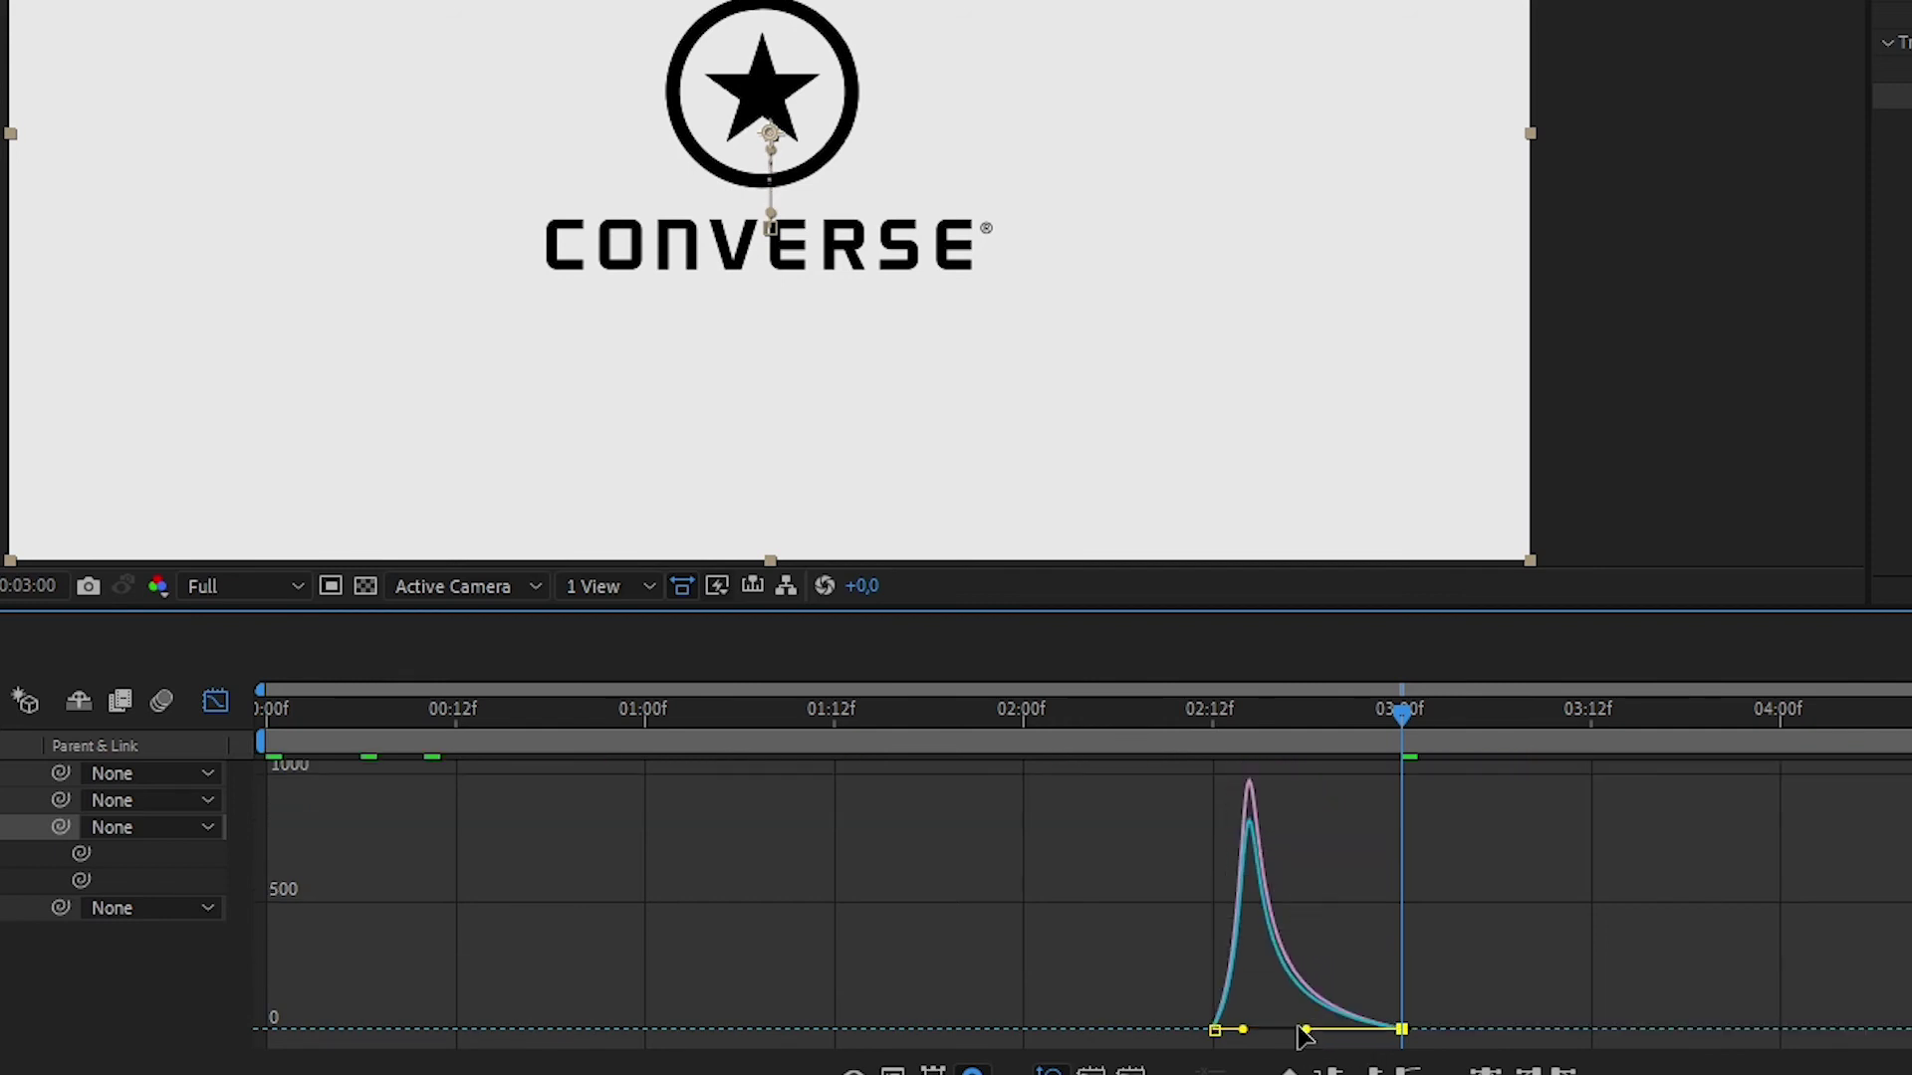
{"action": "left_click", "coordinate": [214, 702]}
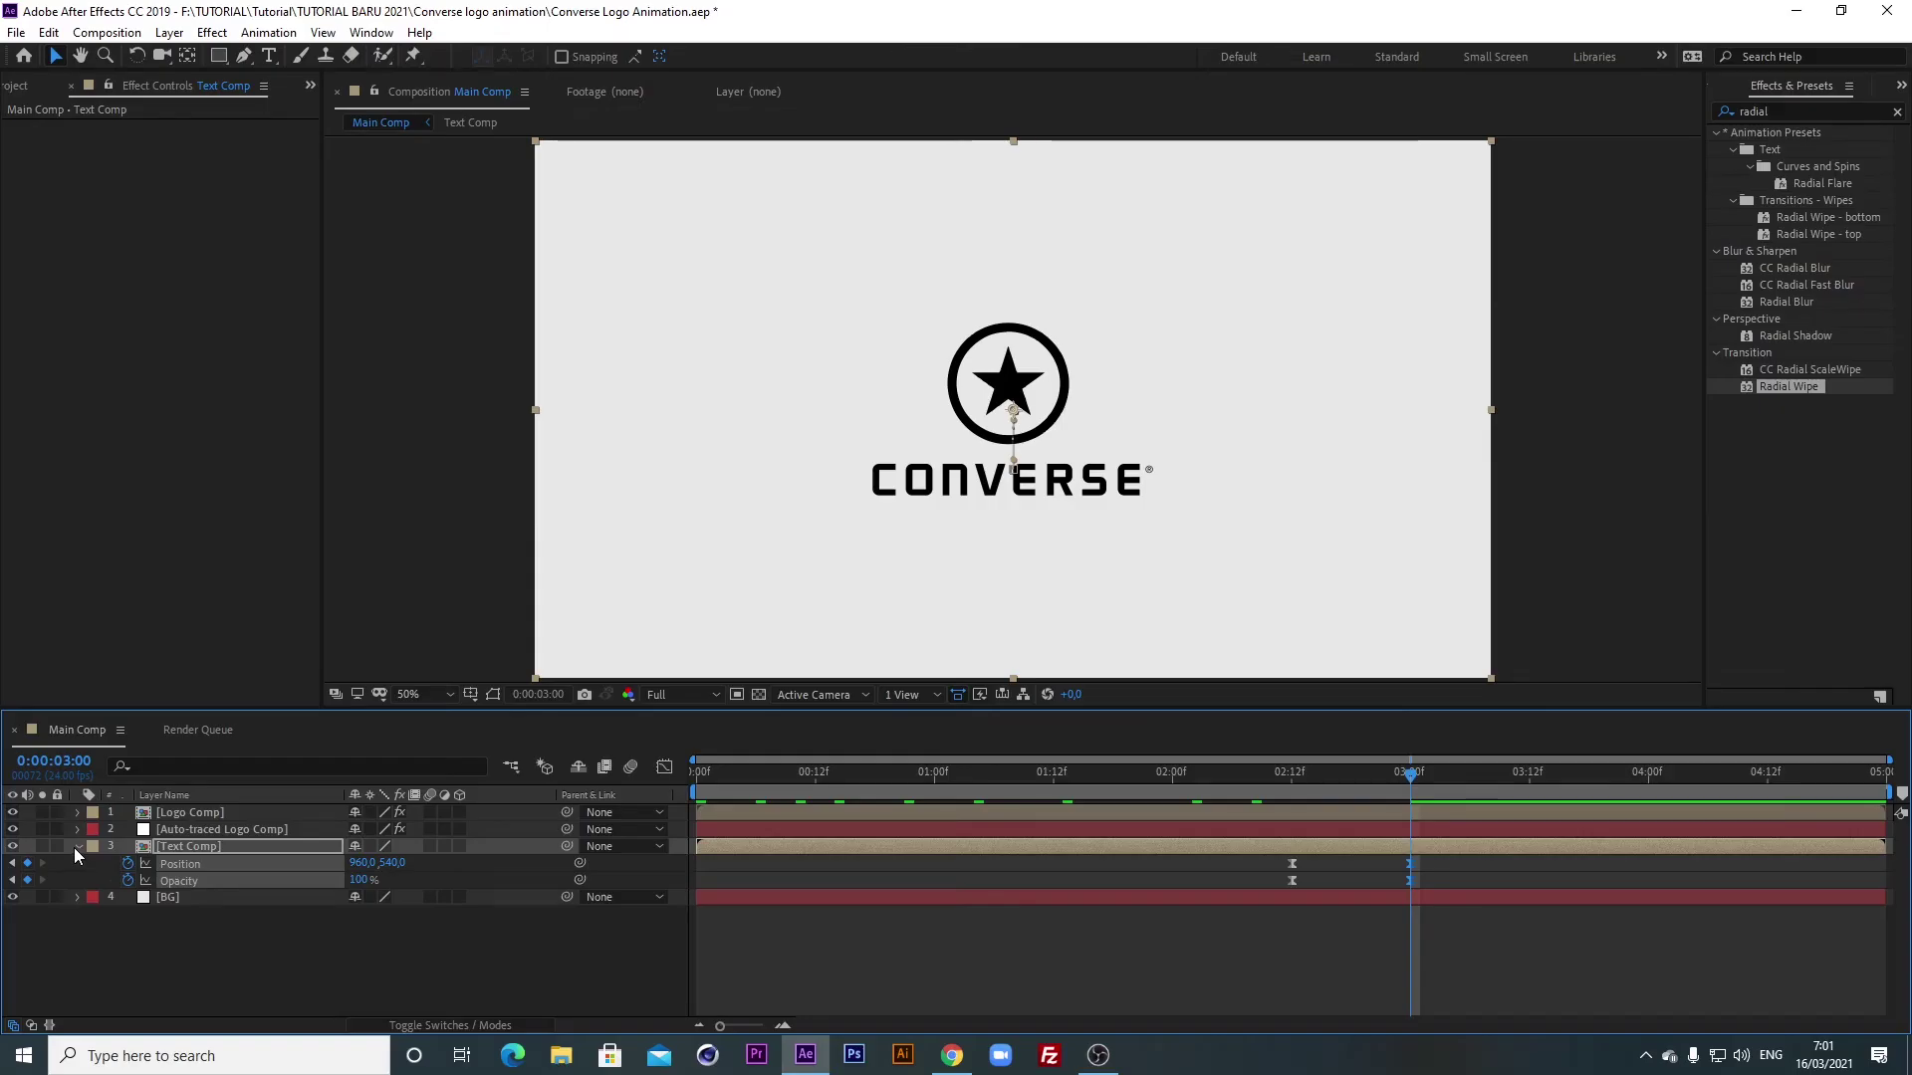
{"action": "left_click", "coordinate": [77, 849]}
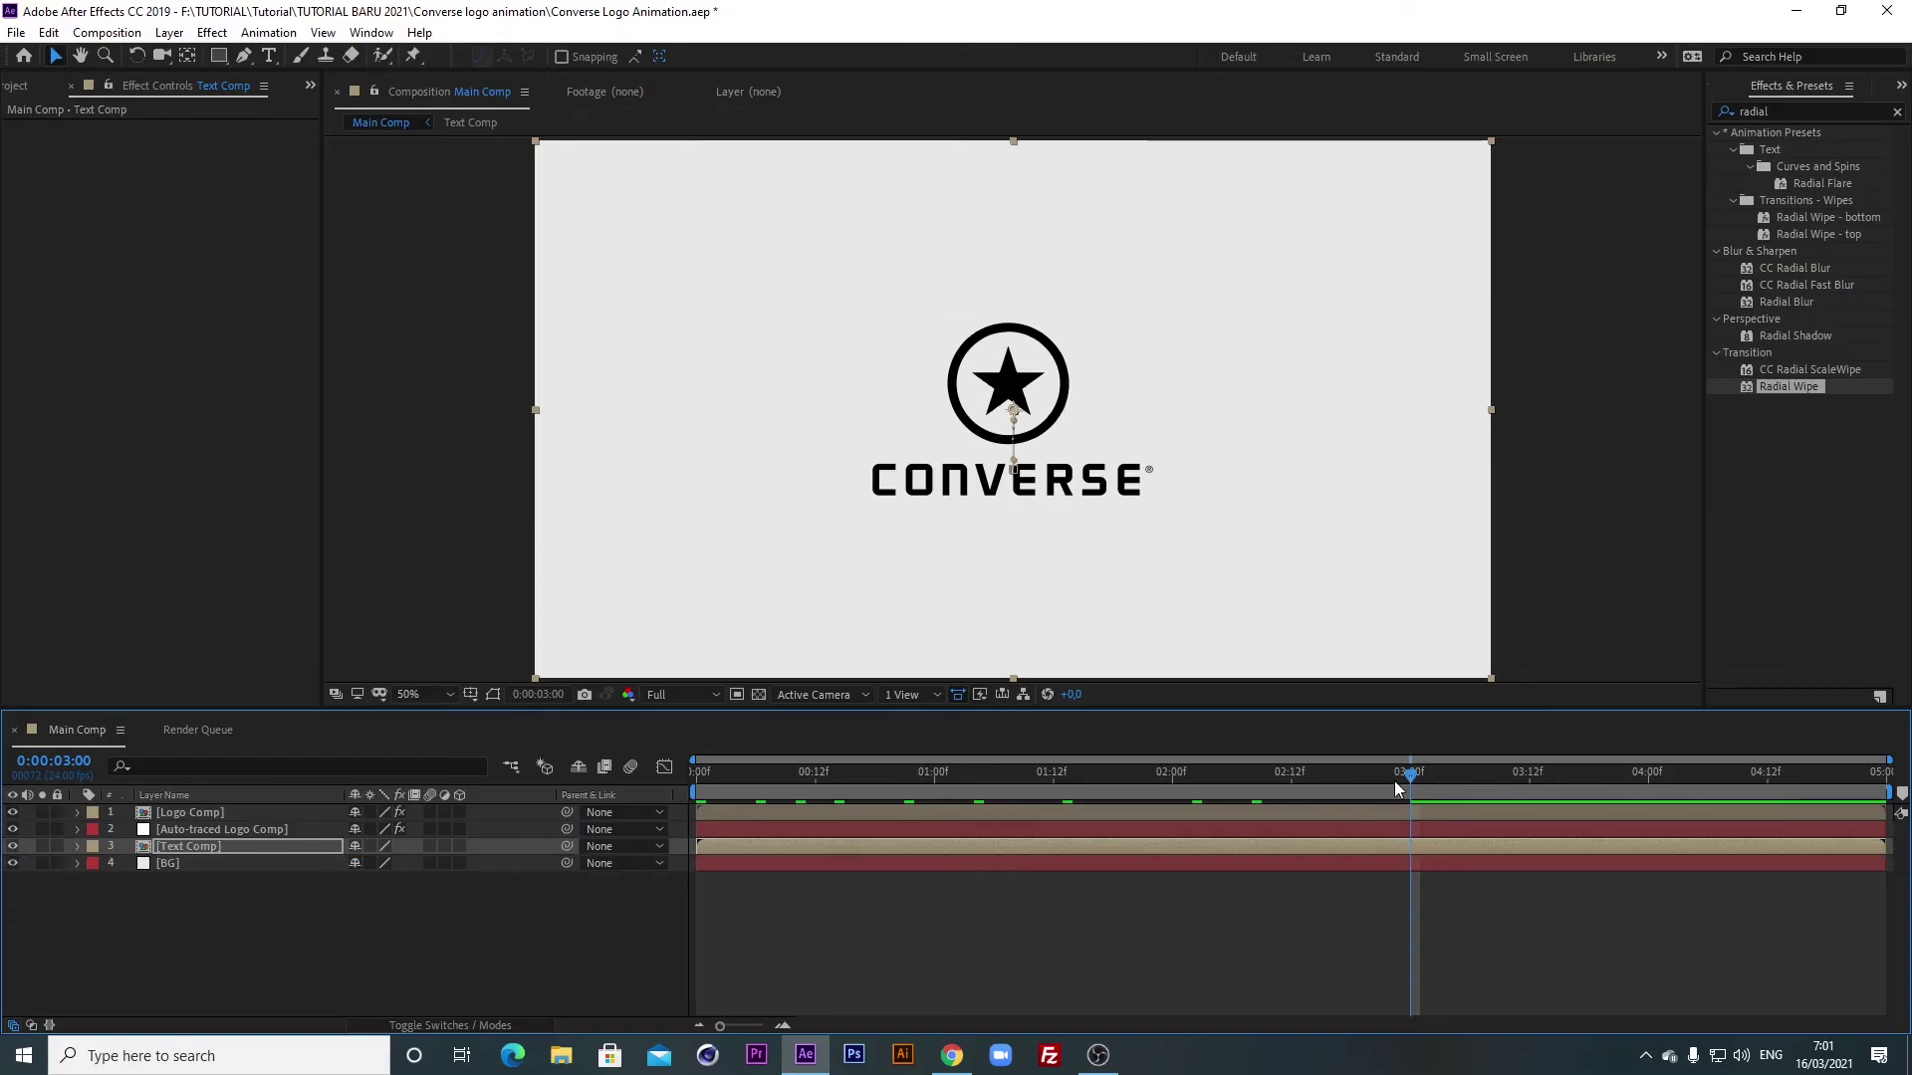
{"action": "left_click_drag", "start_coordinate": [1414, 776], "coordinate": [581, 803]}
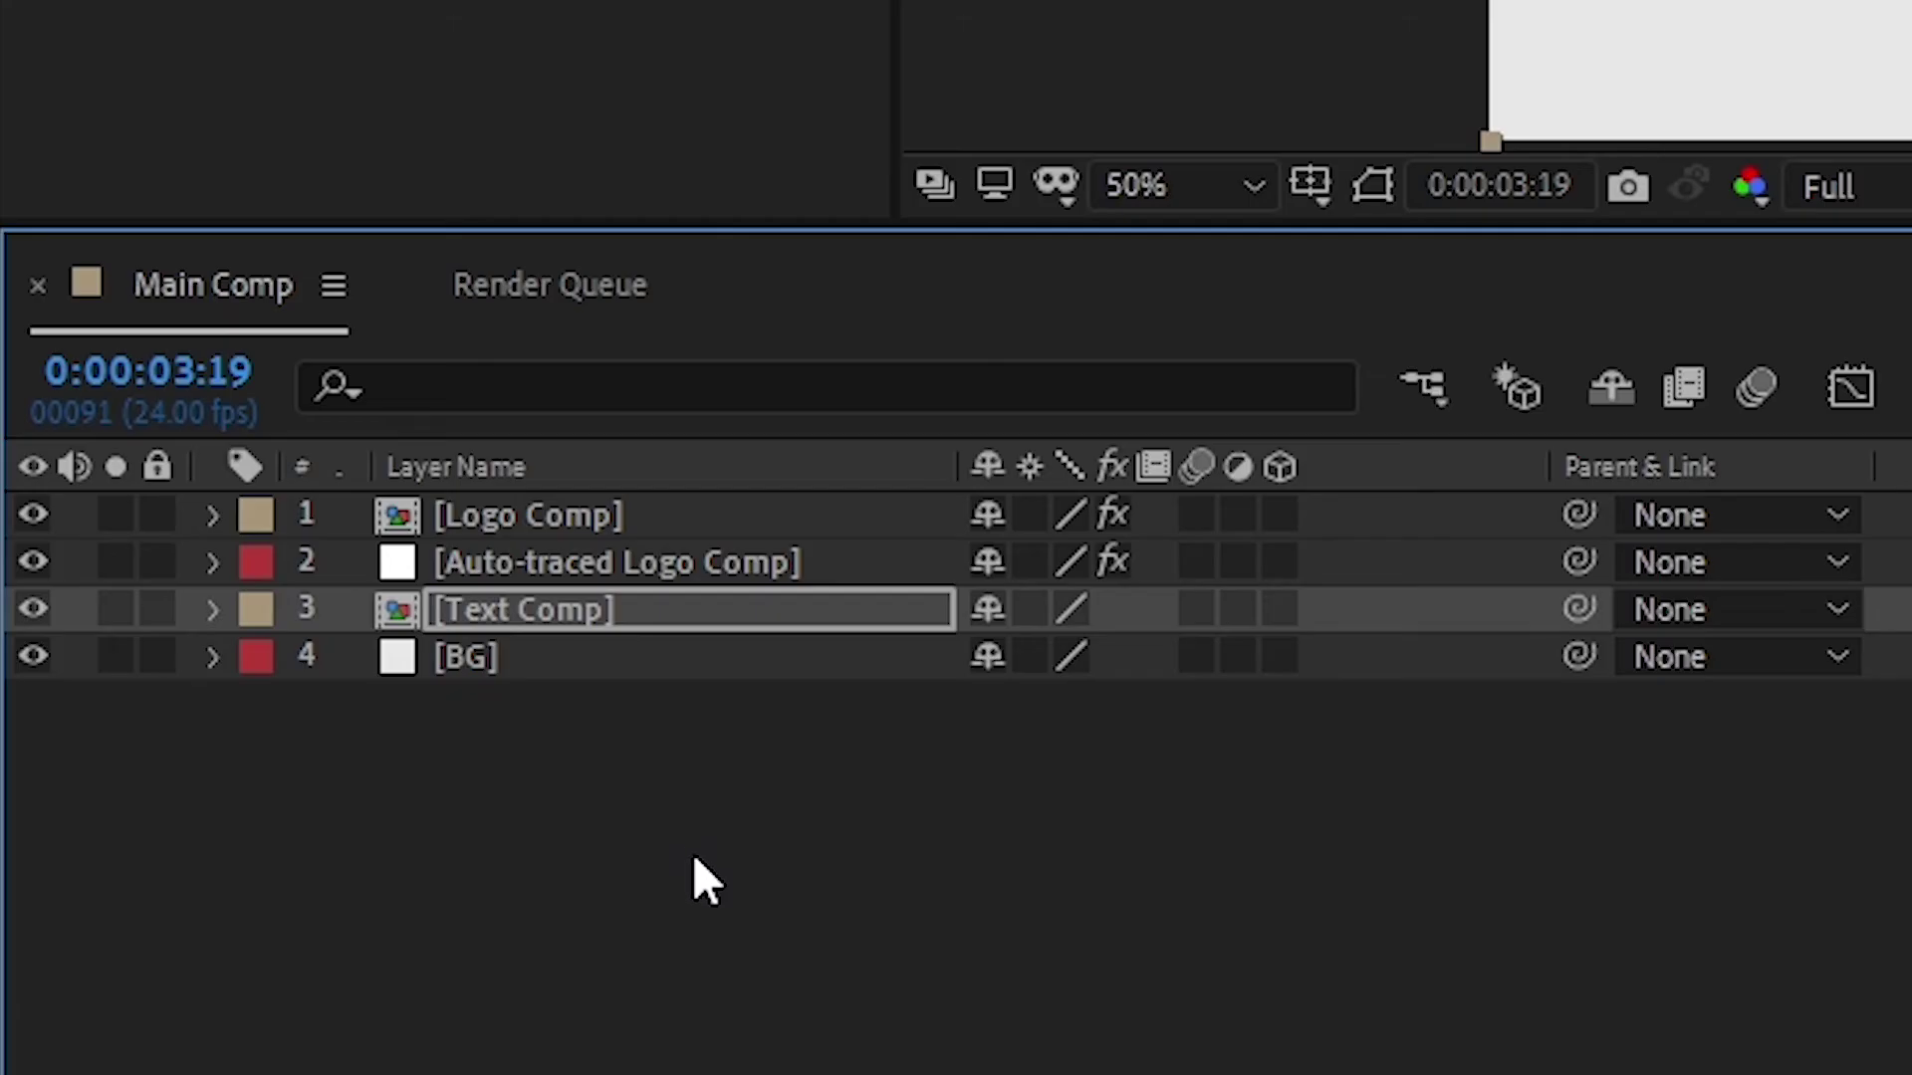
Add a null object to Main Comp and place it at the top of the layer stack.
{"action": "right_click", "coordinate": [249, 932]}
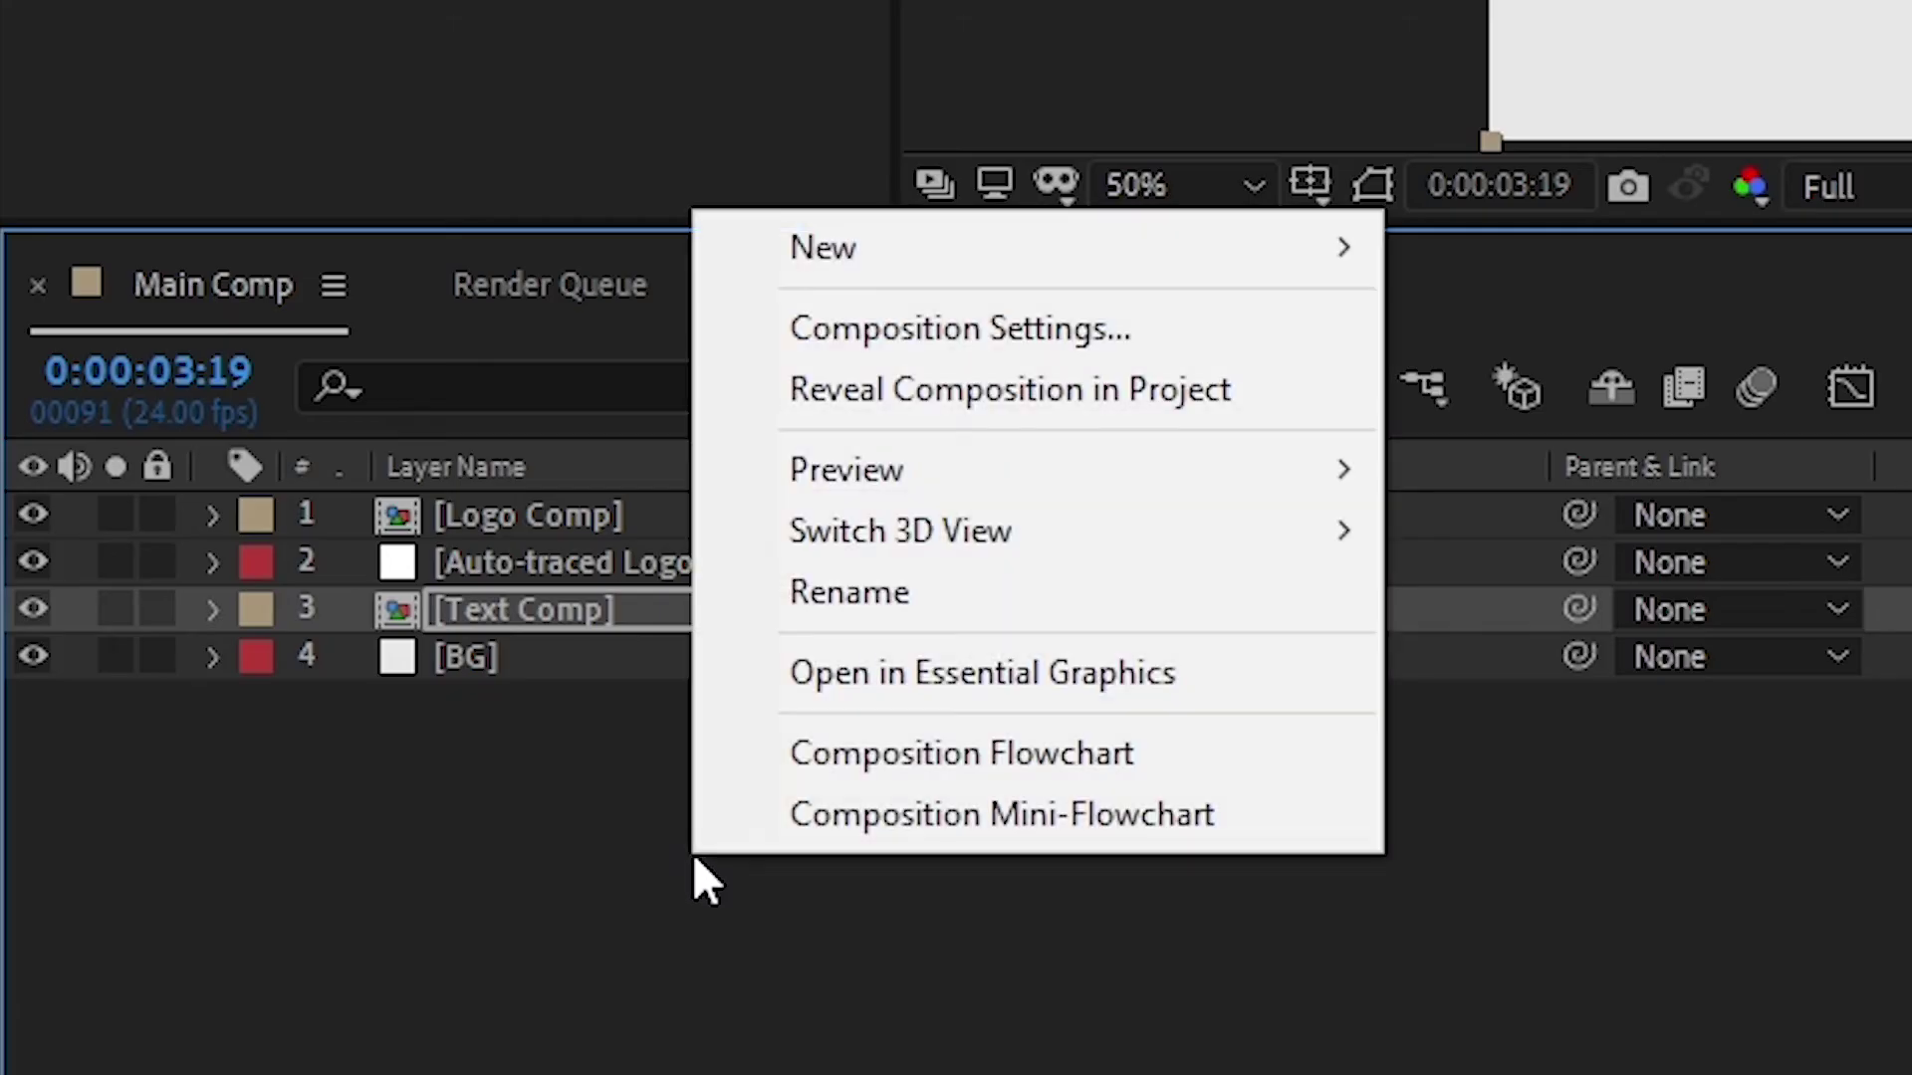
{"action": "mouse_move", "coordinate": [948, 246]}
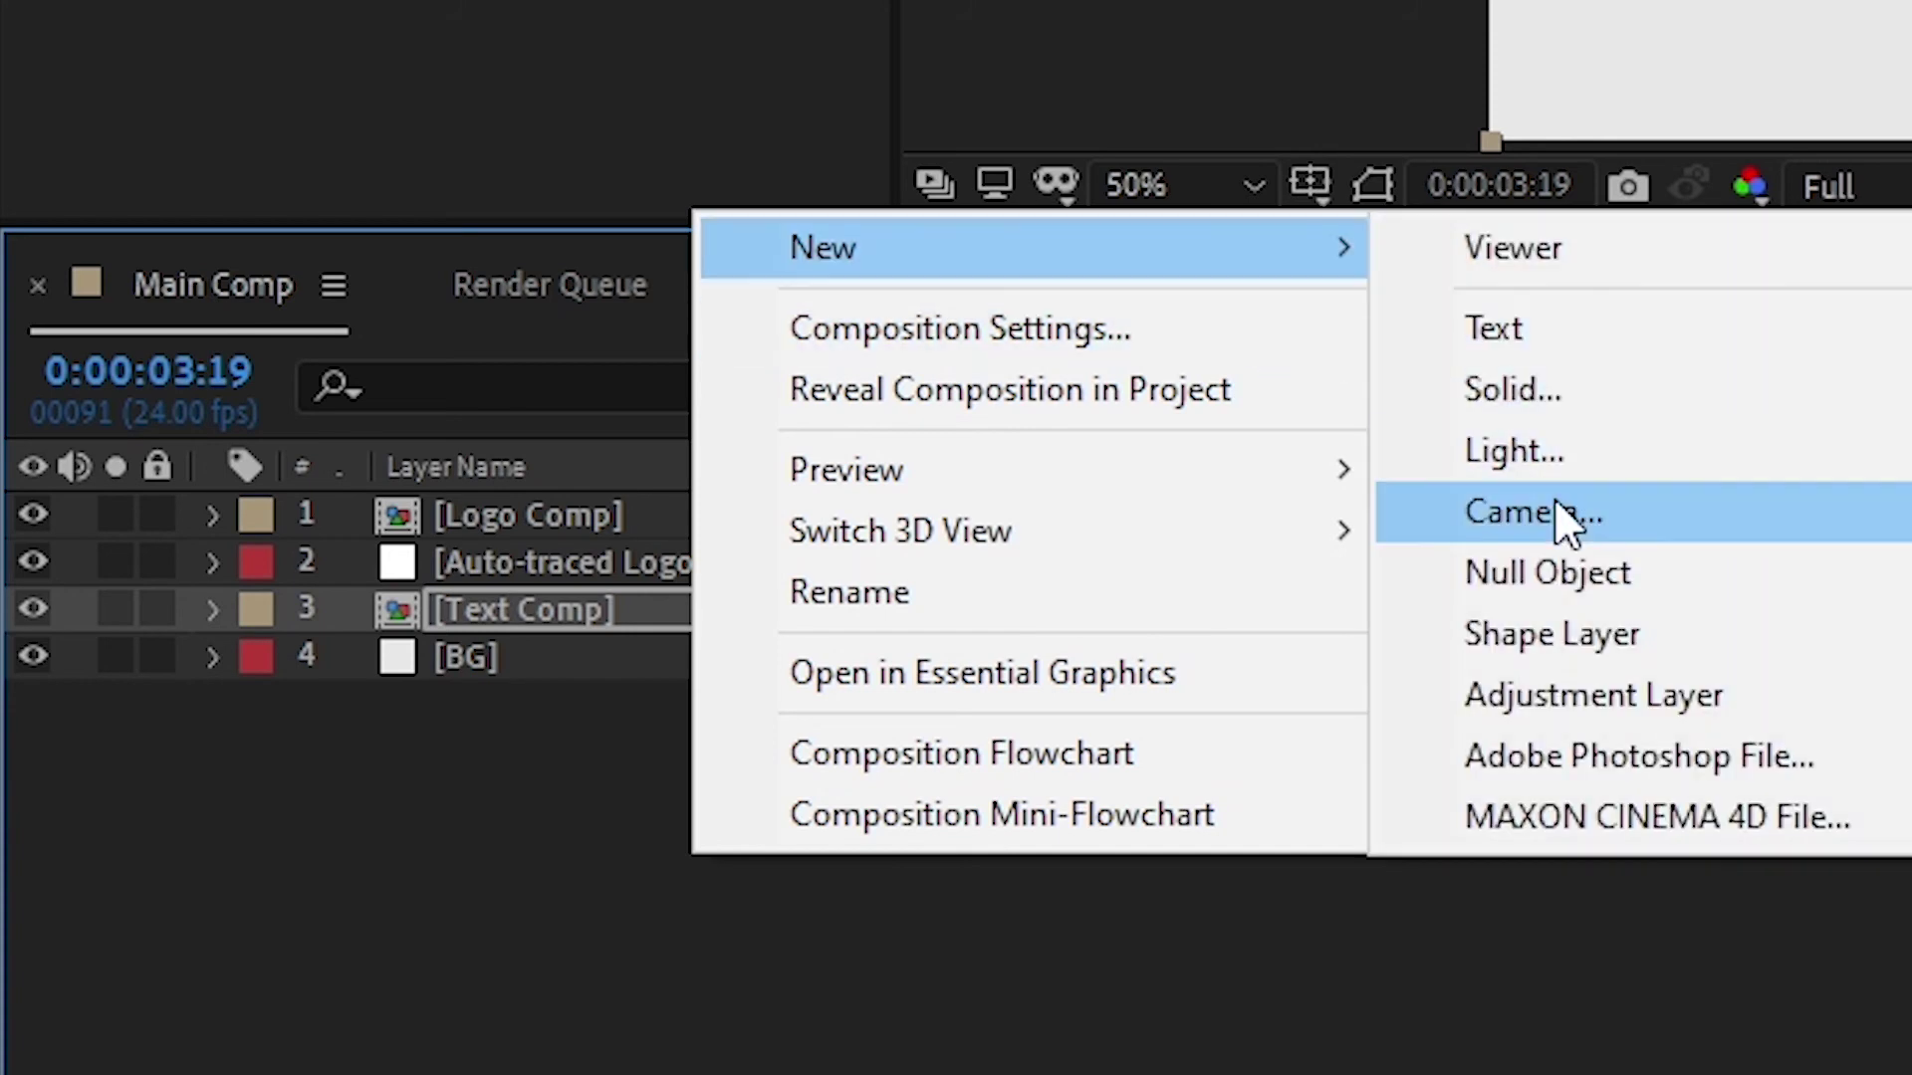
{"action": "left_click", "coordinate": [1577, 573]}
{"action": "left_click_drag", "start_coordinate": [754, 609], "coordinate": [757, 511]}
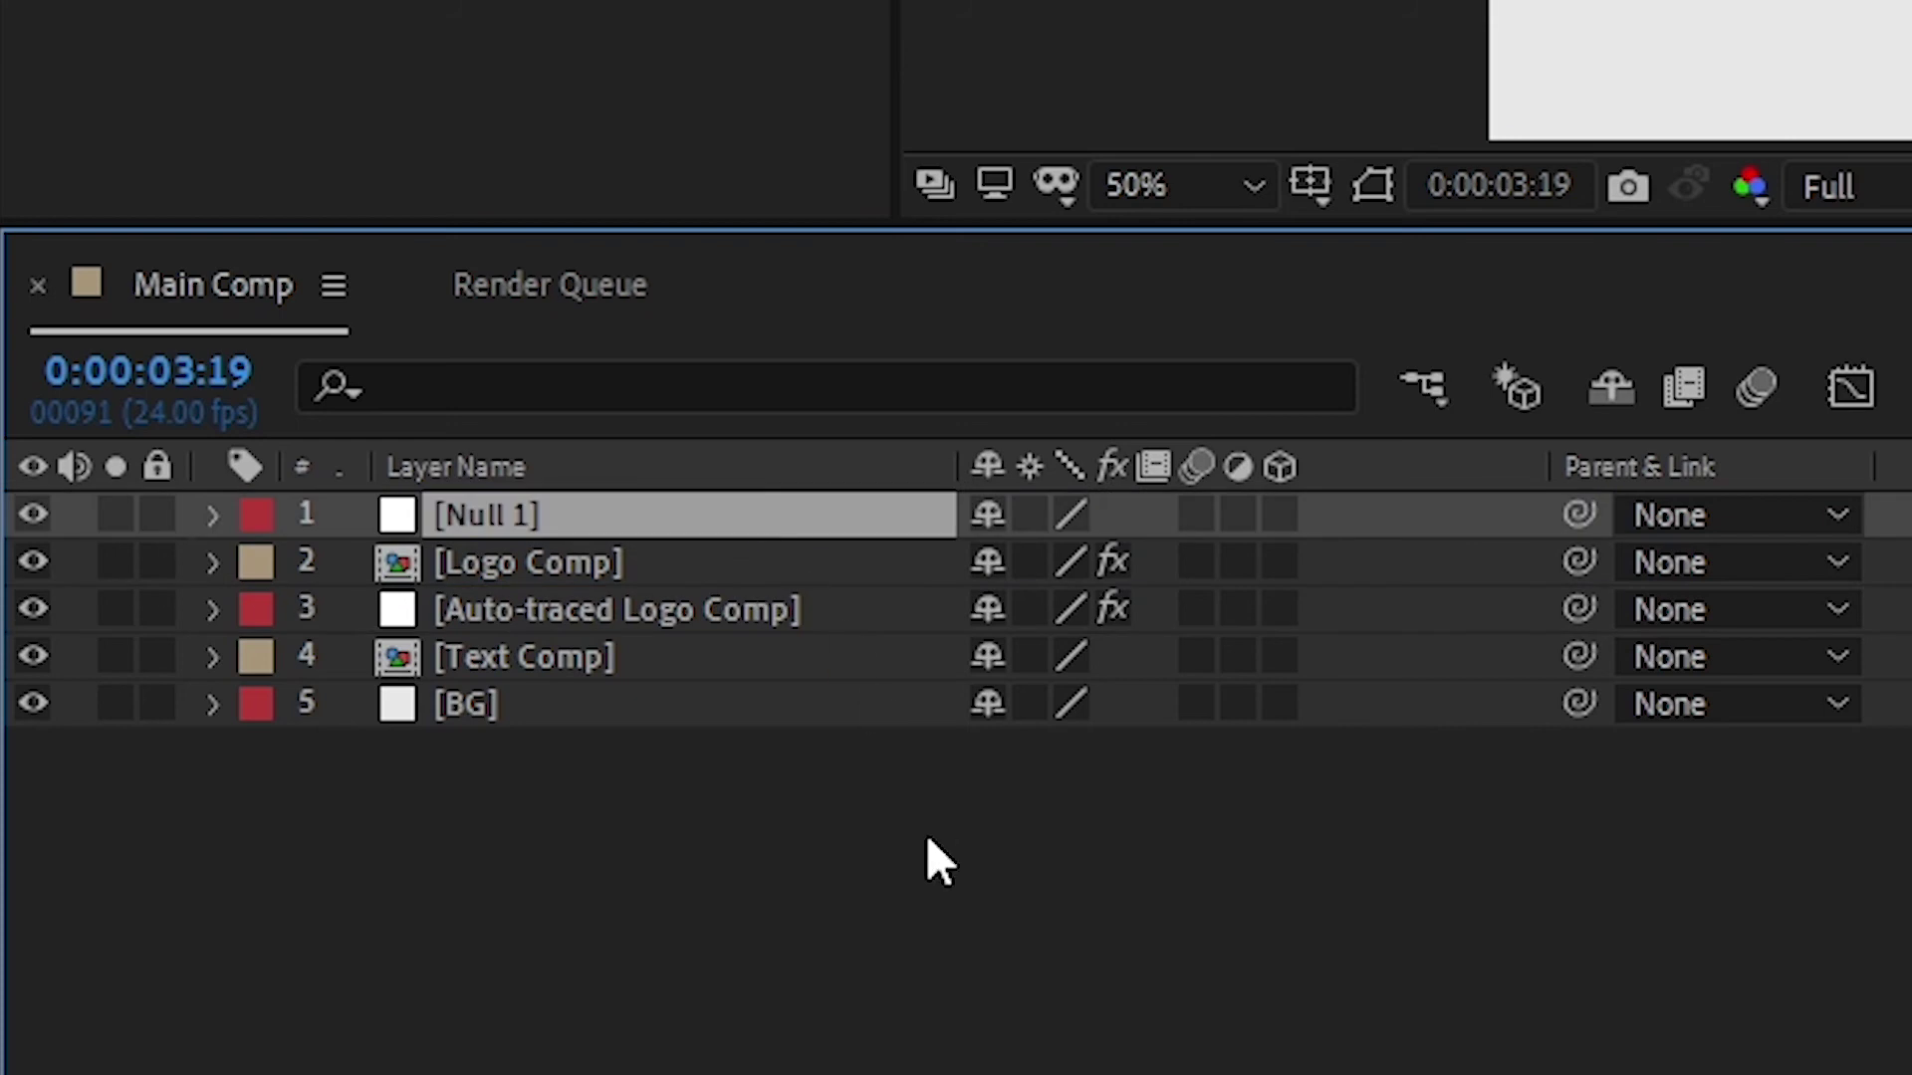
Parent the Logo Comp, Auto-traced Logo Comp and Text Comp layers to the null.
{"action": "left_click", "coordinate": [537, 658]}
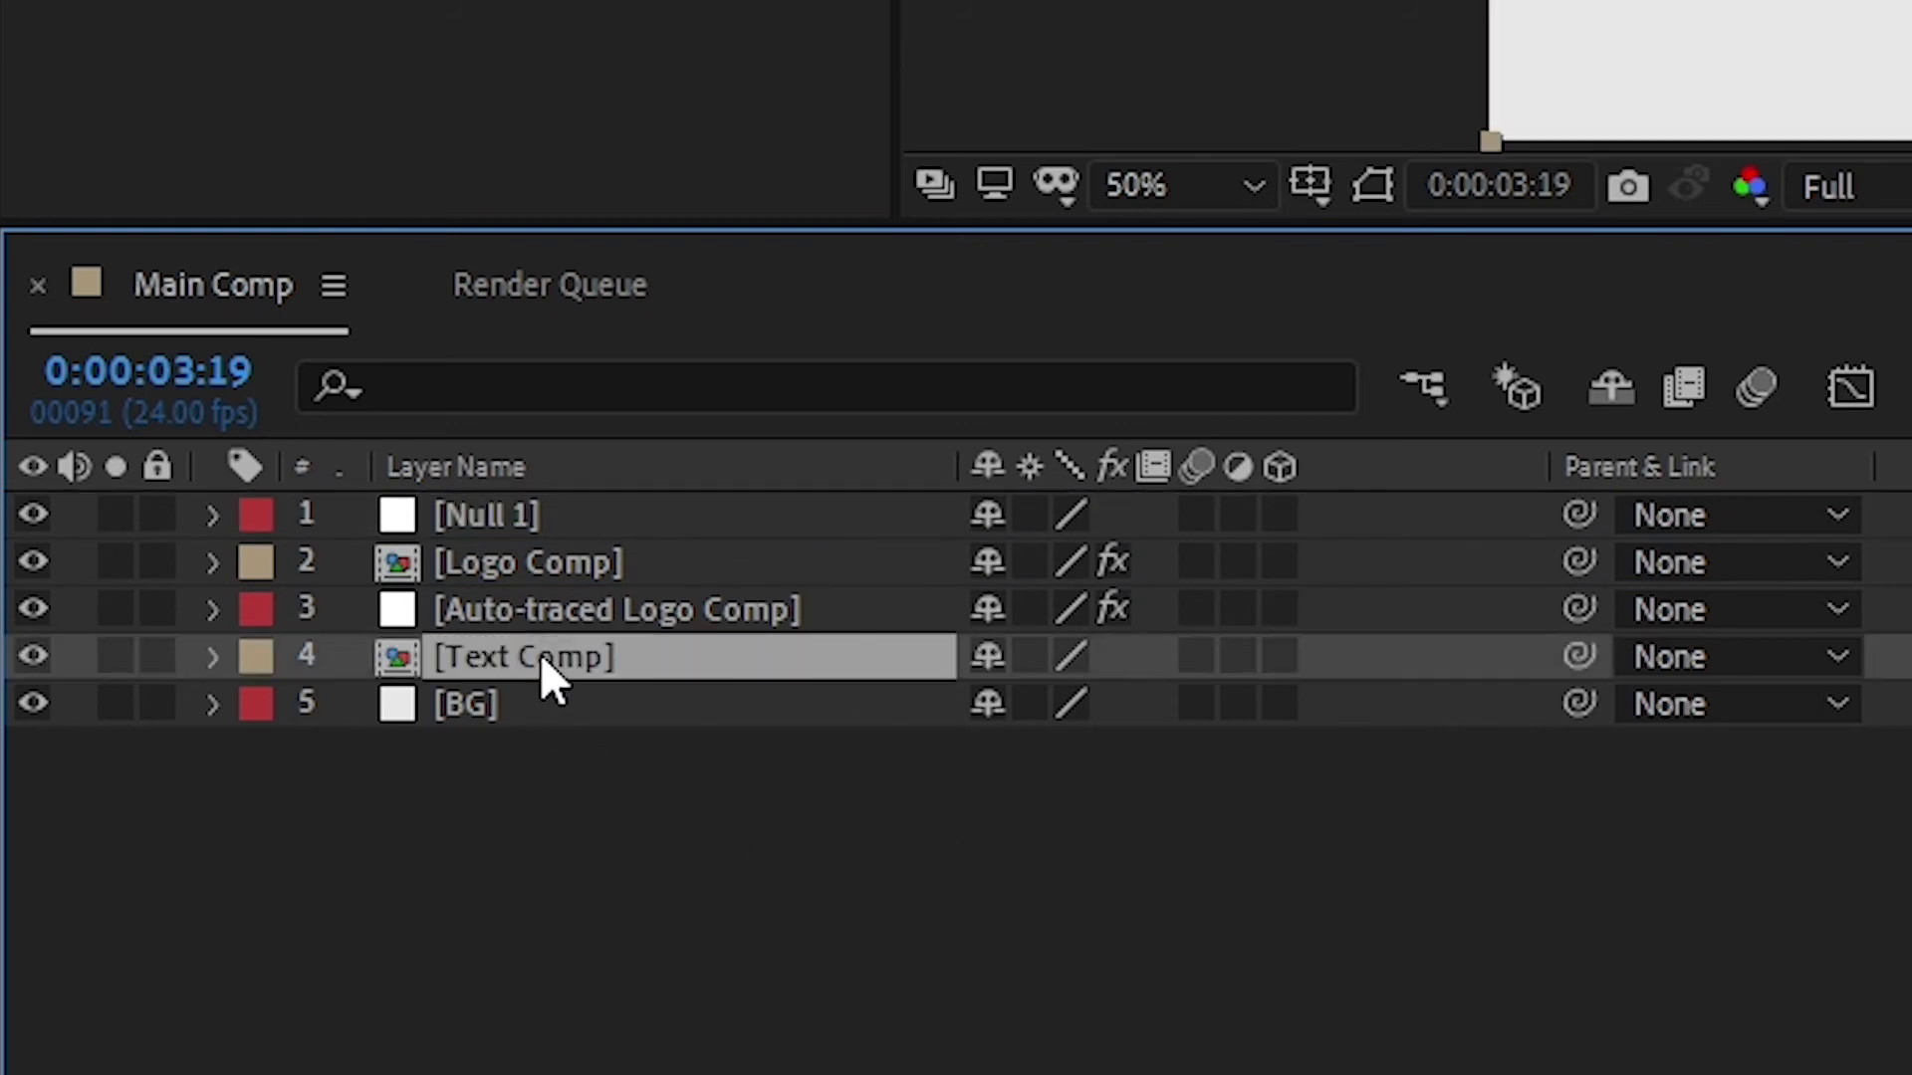
{"action": "left_click", "coordinate": [539, 552], "text": "shift"}
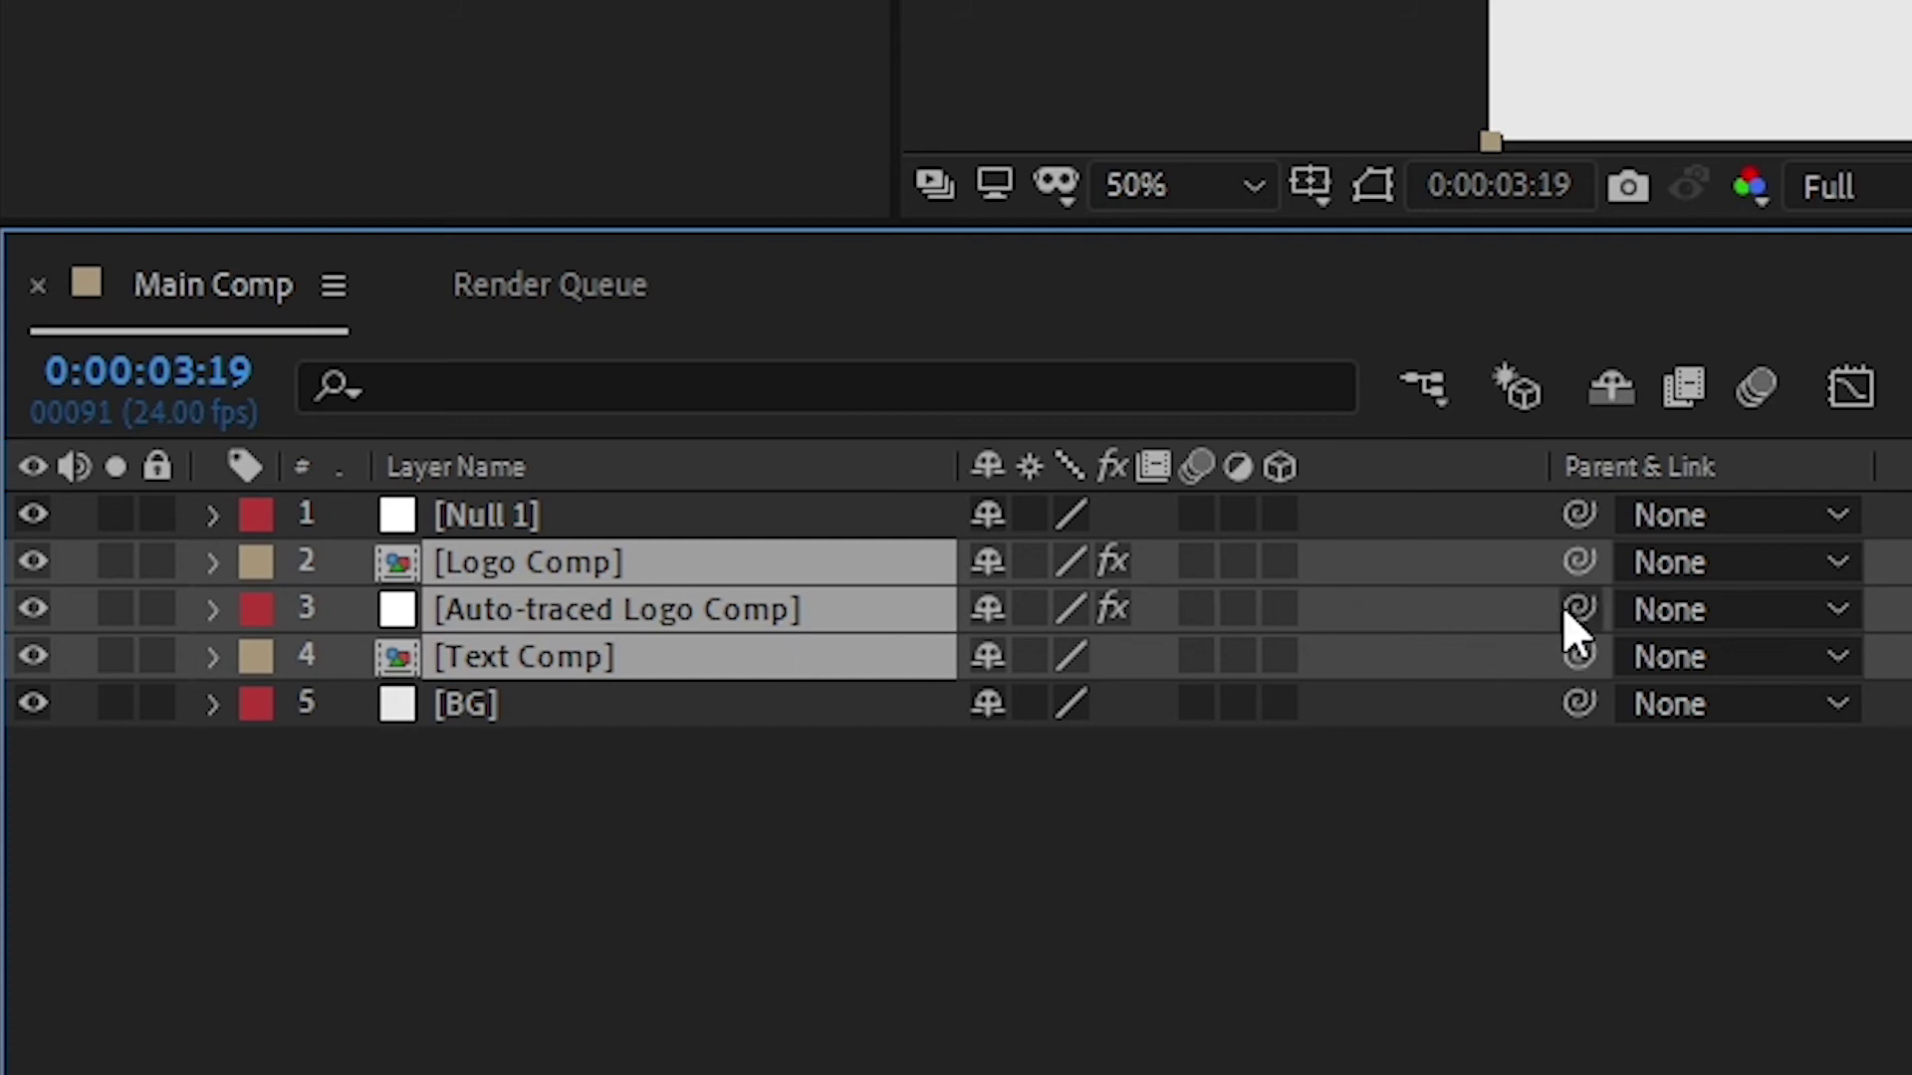
{"action": "left_click_drag", "start_coordinate": [1573, 603], "coordinate": [849, 503]}
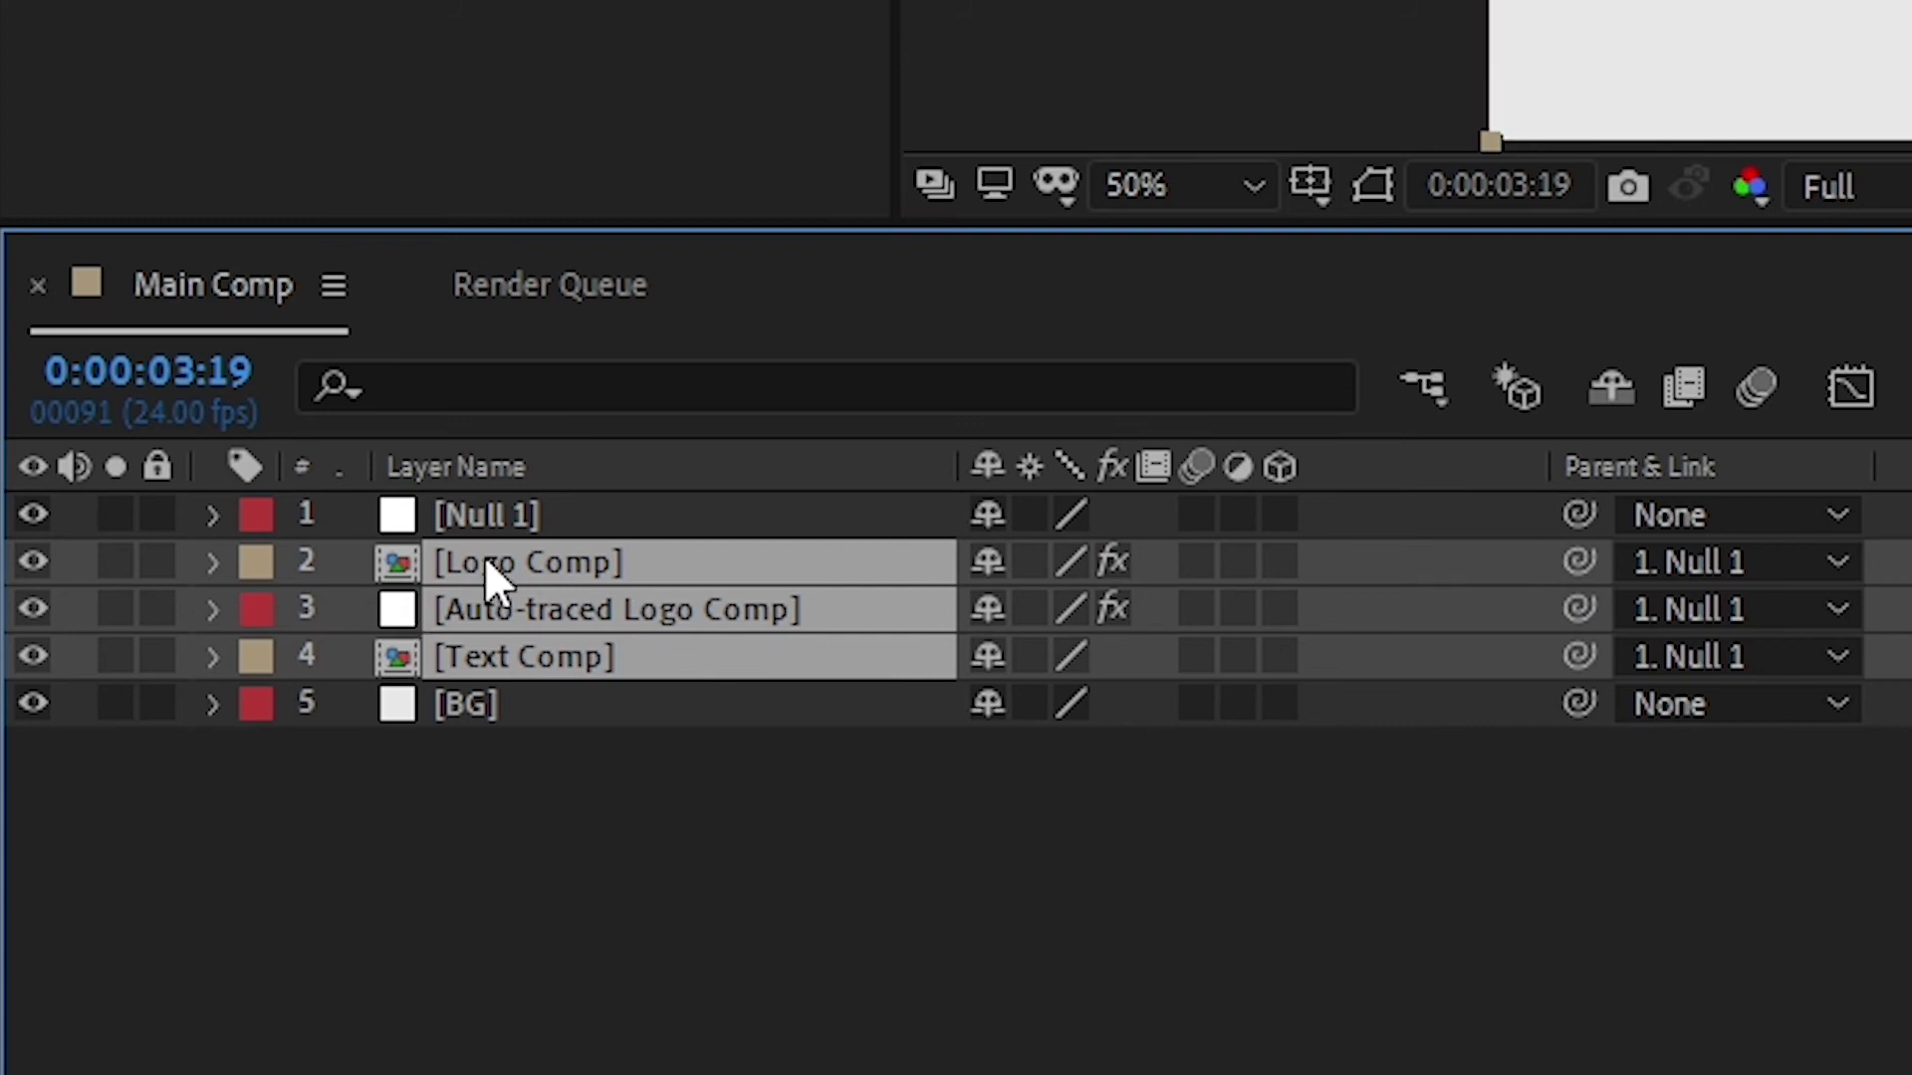
Set a Scale keyframe of 150% on the null layer at 2:12.
{"action": "left_click", "coordinate": [617, 515]}
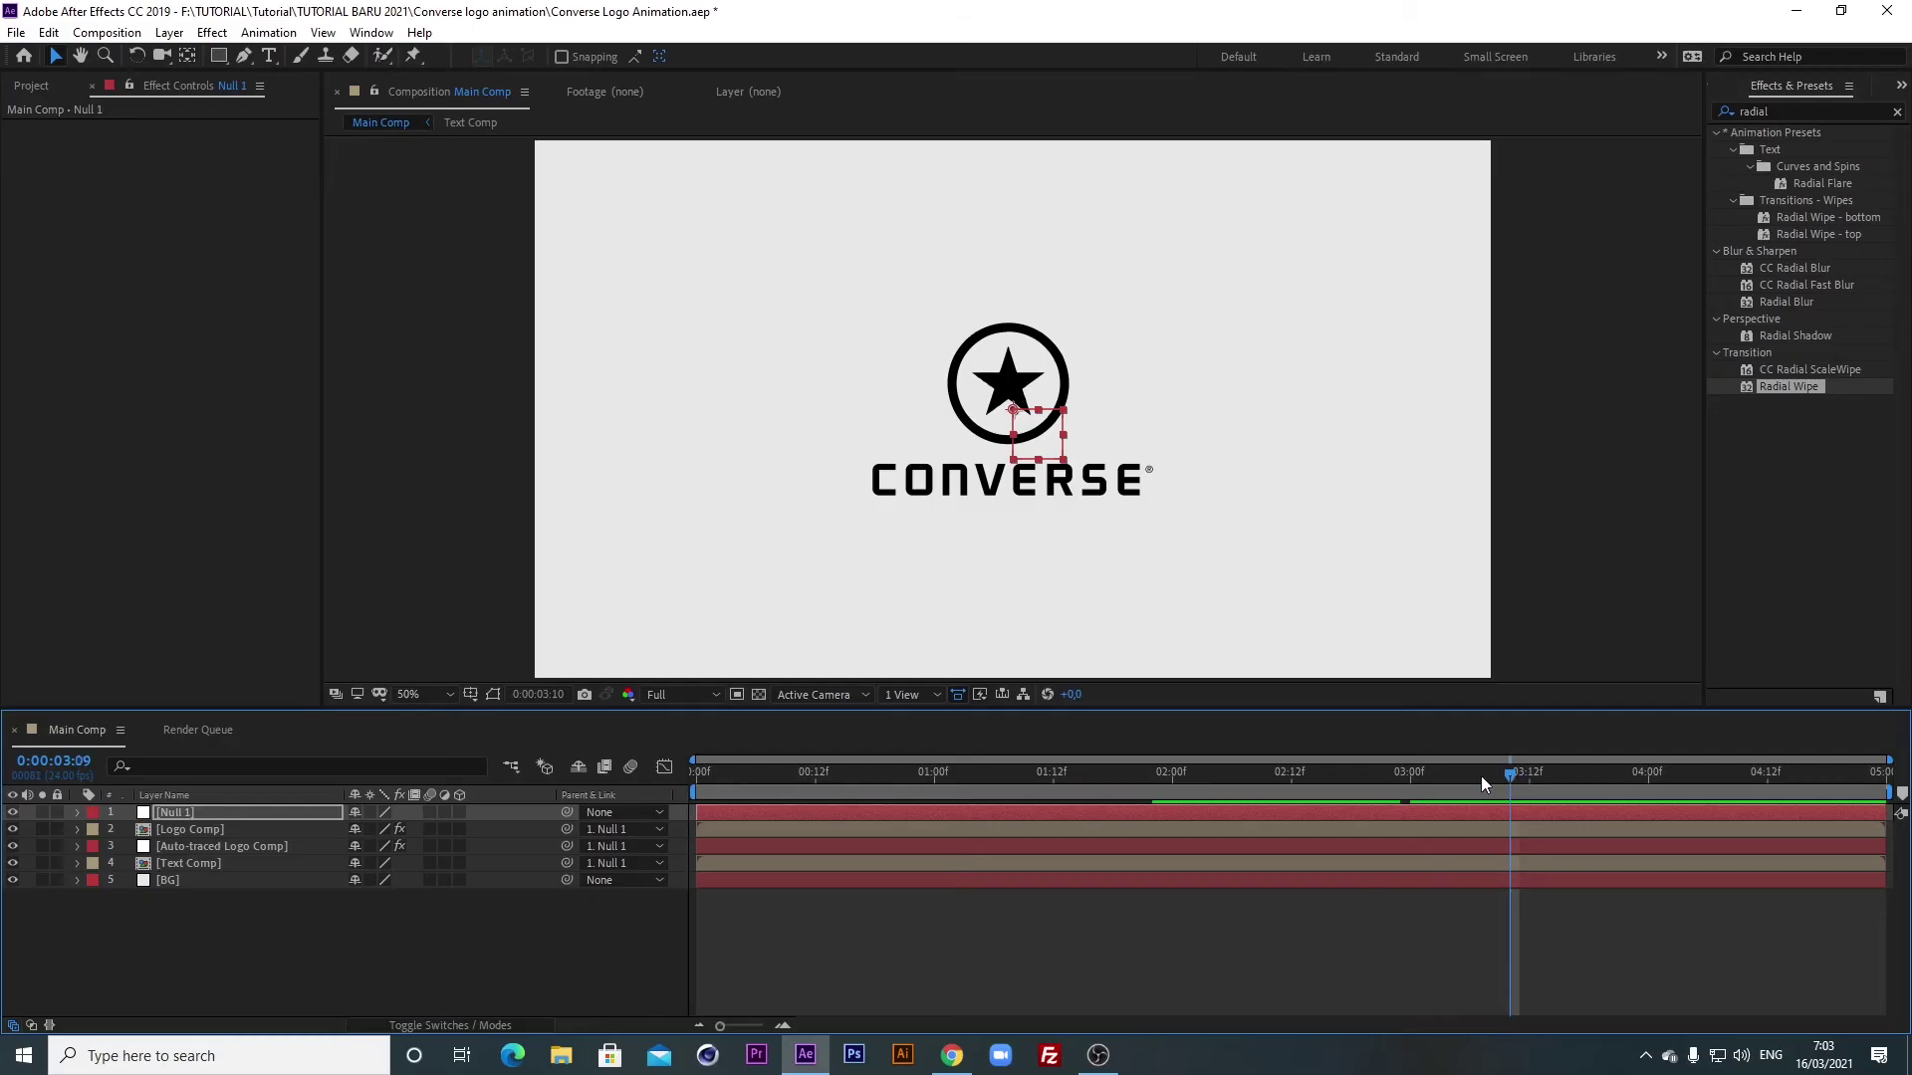
{"action": "left_click_drag", "start_coordinate": [1479, 774], "coordinate": [1292, 792]}
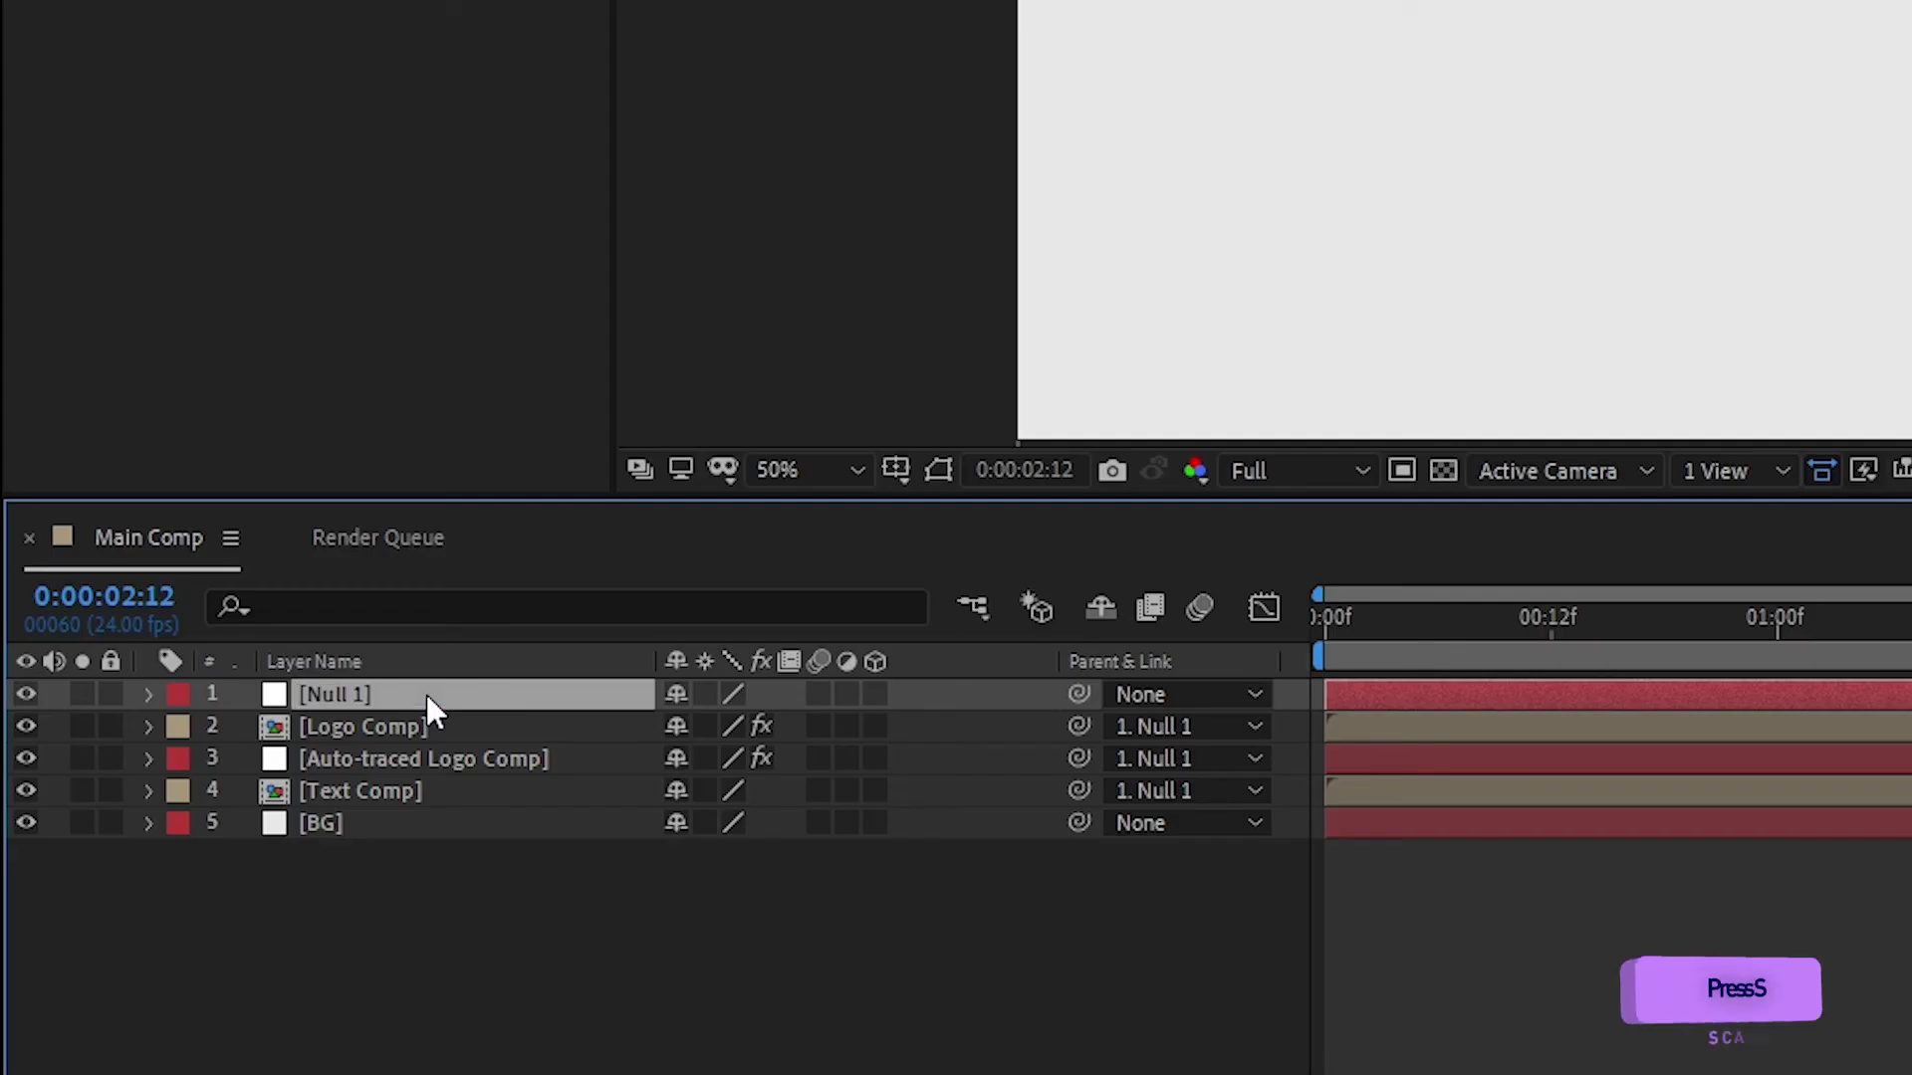
{"action": "key", "text": "s"}
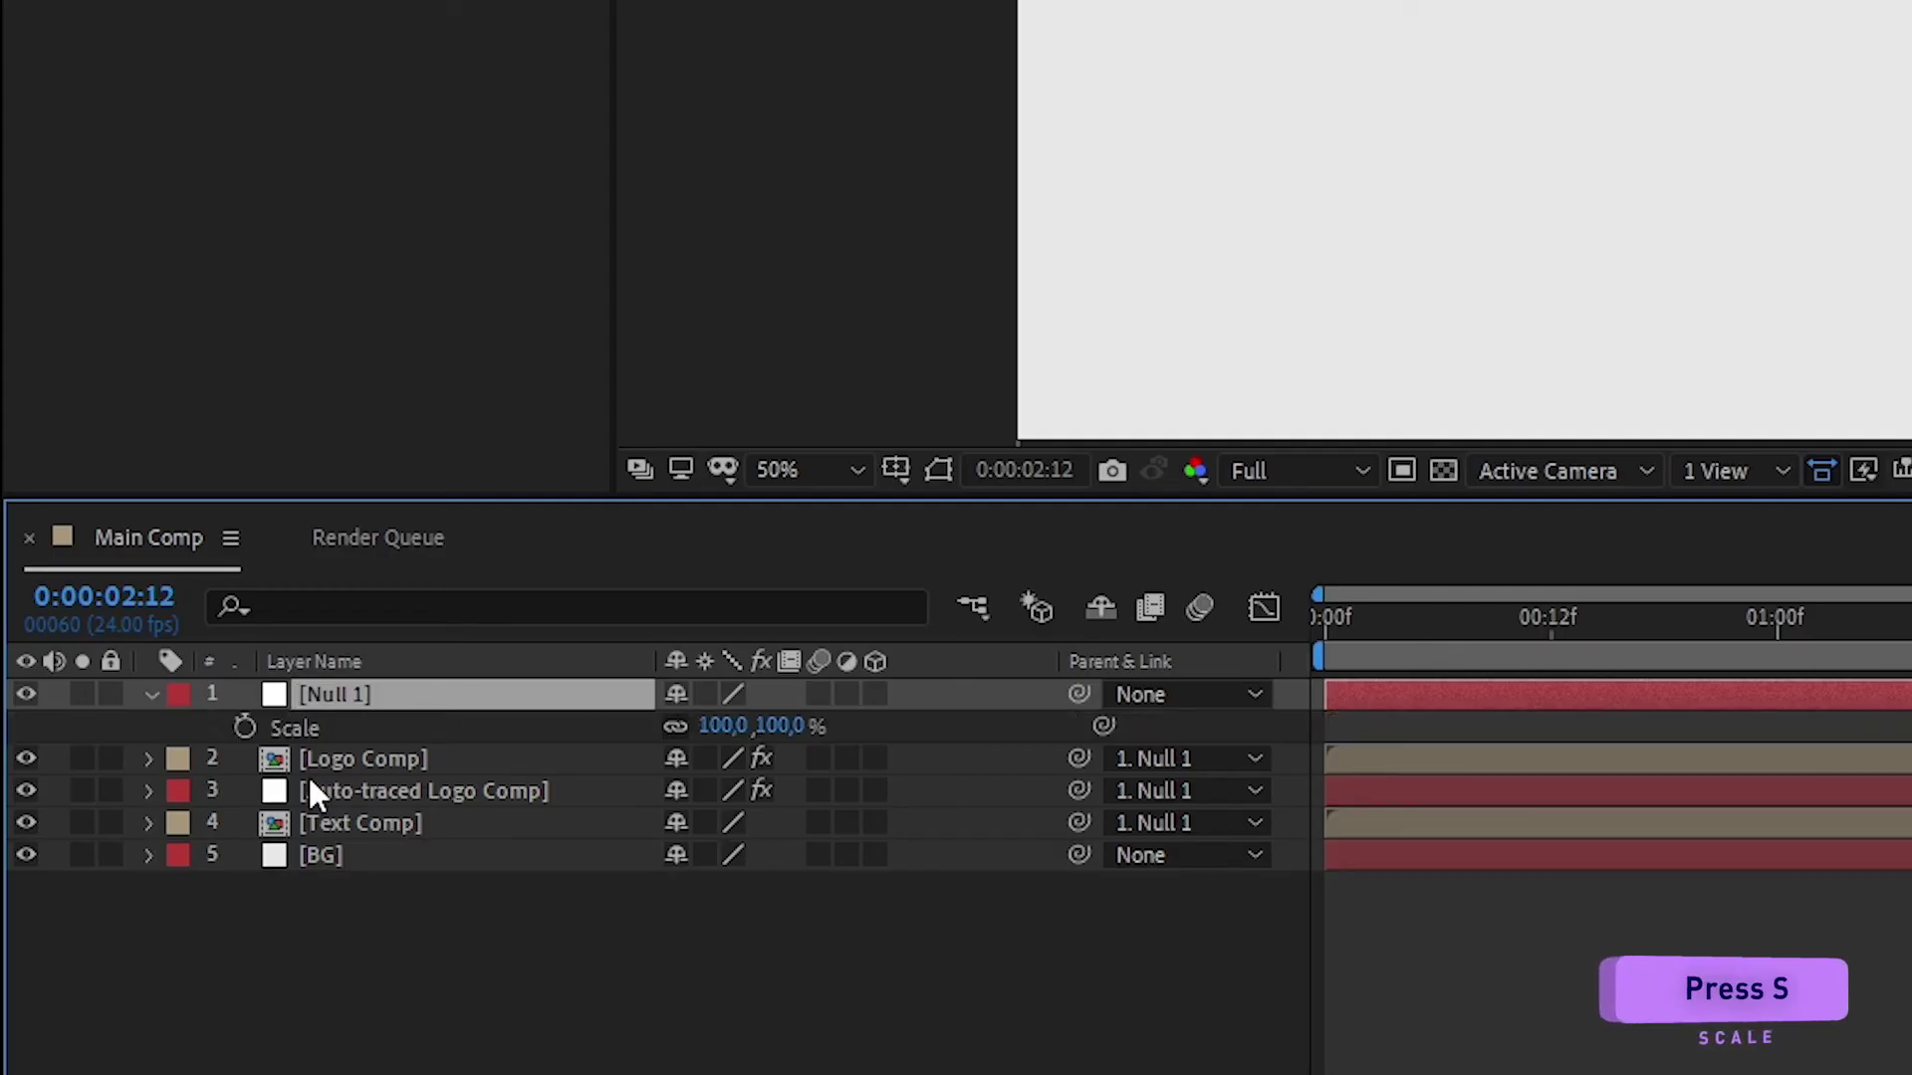
{"action": "left_click", "coordinate": [244, 727]}
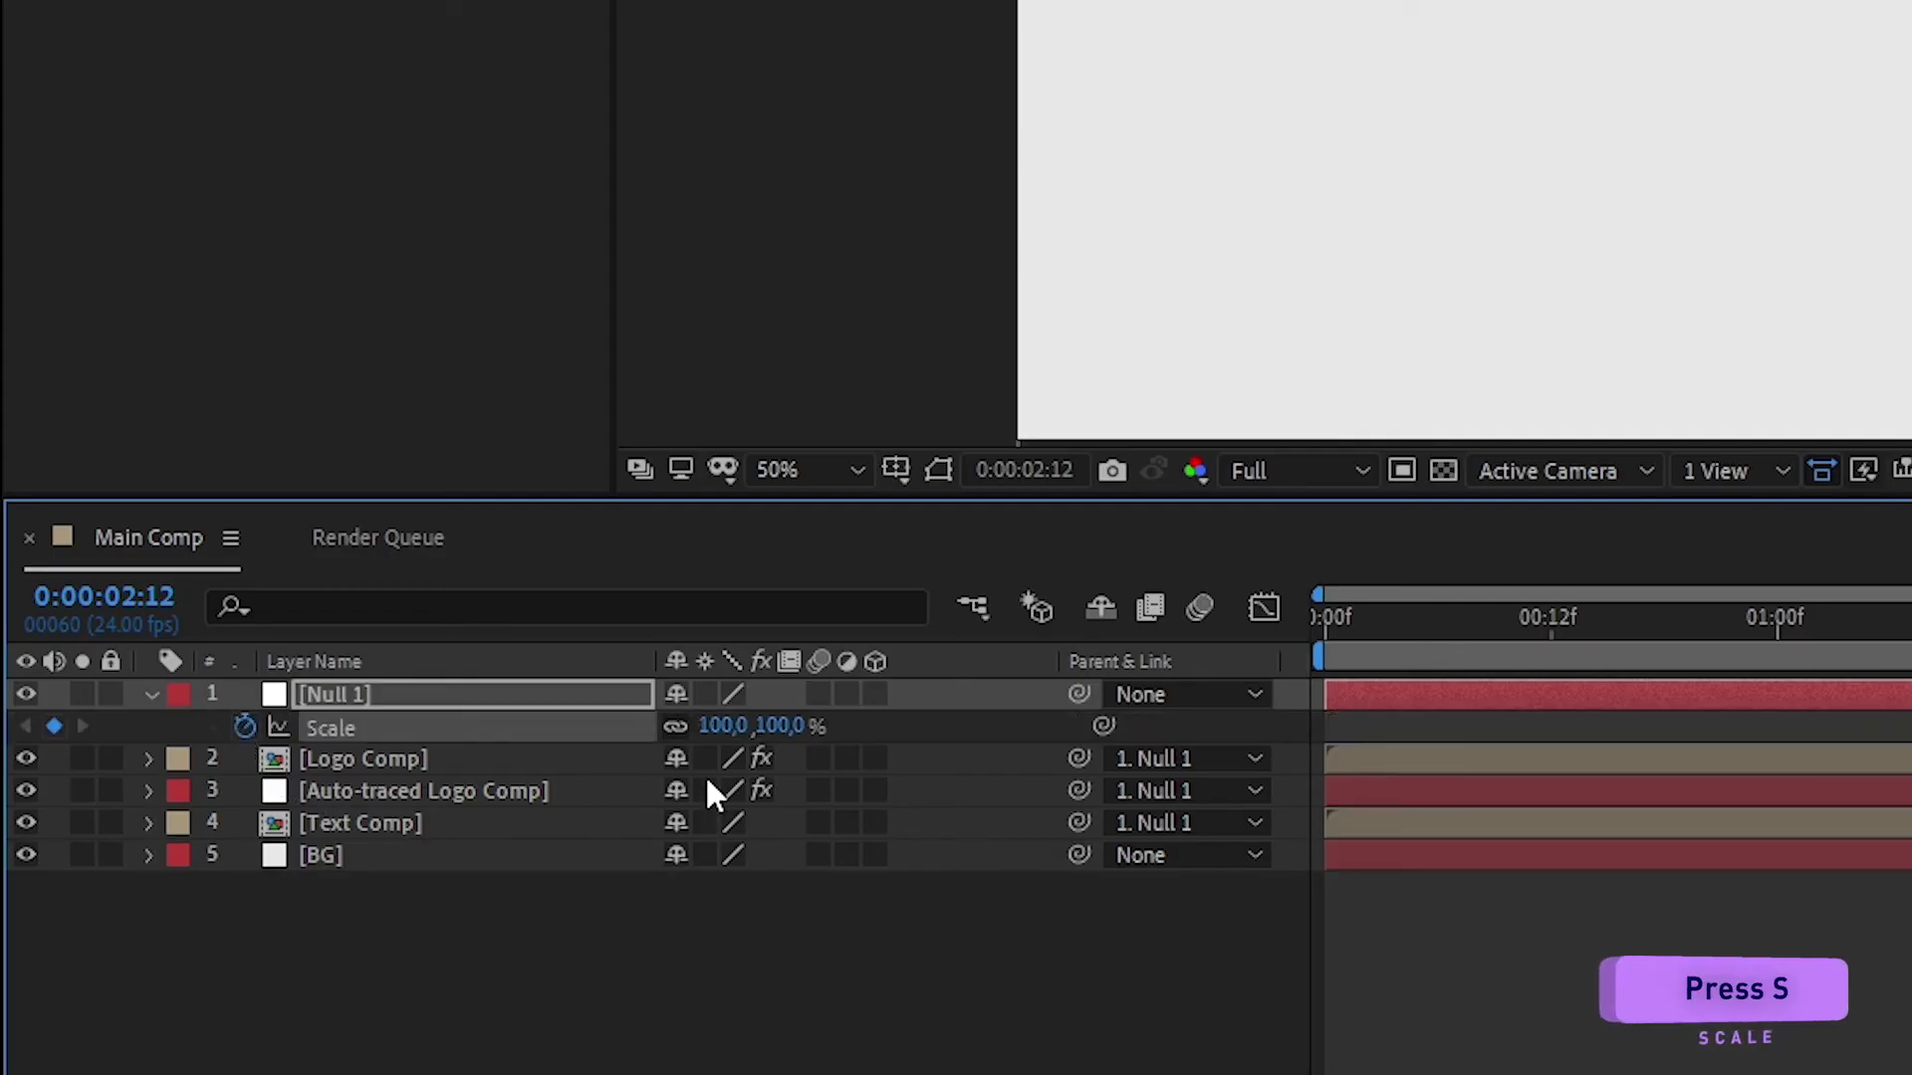
{"action": "left_click", "coordinate": [719, 727]}
{"action": "type", "text": "1"}
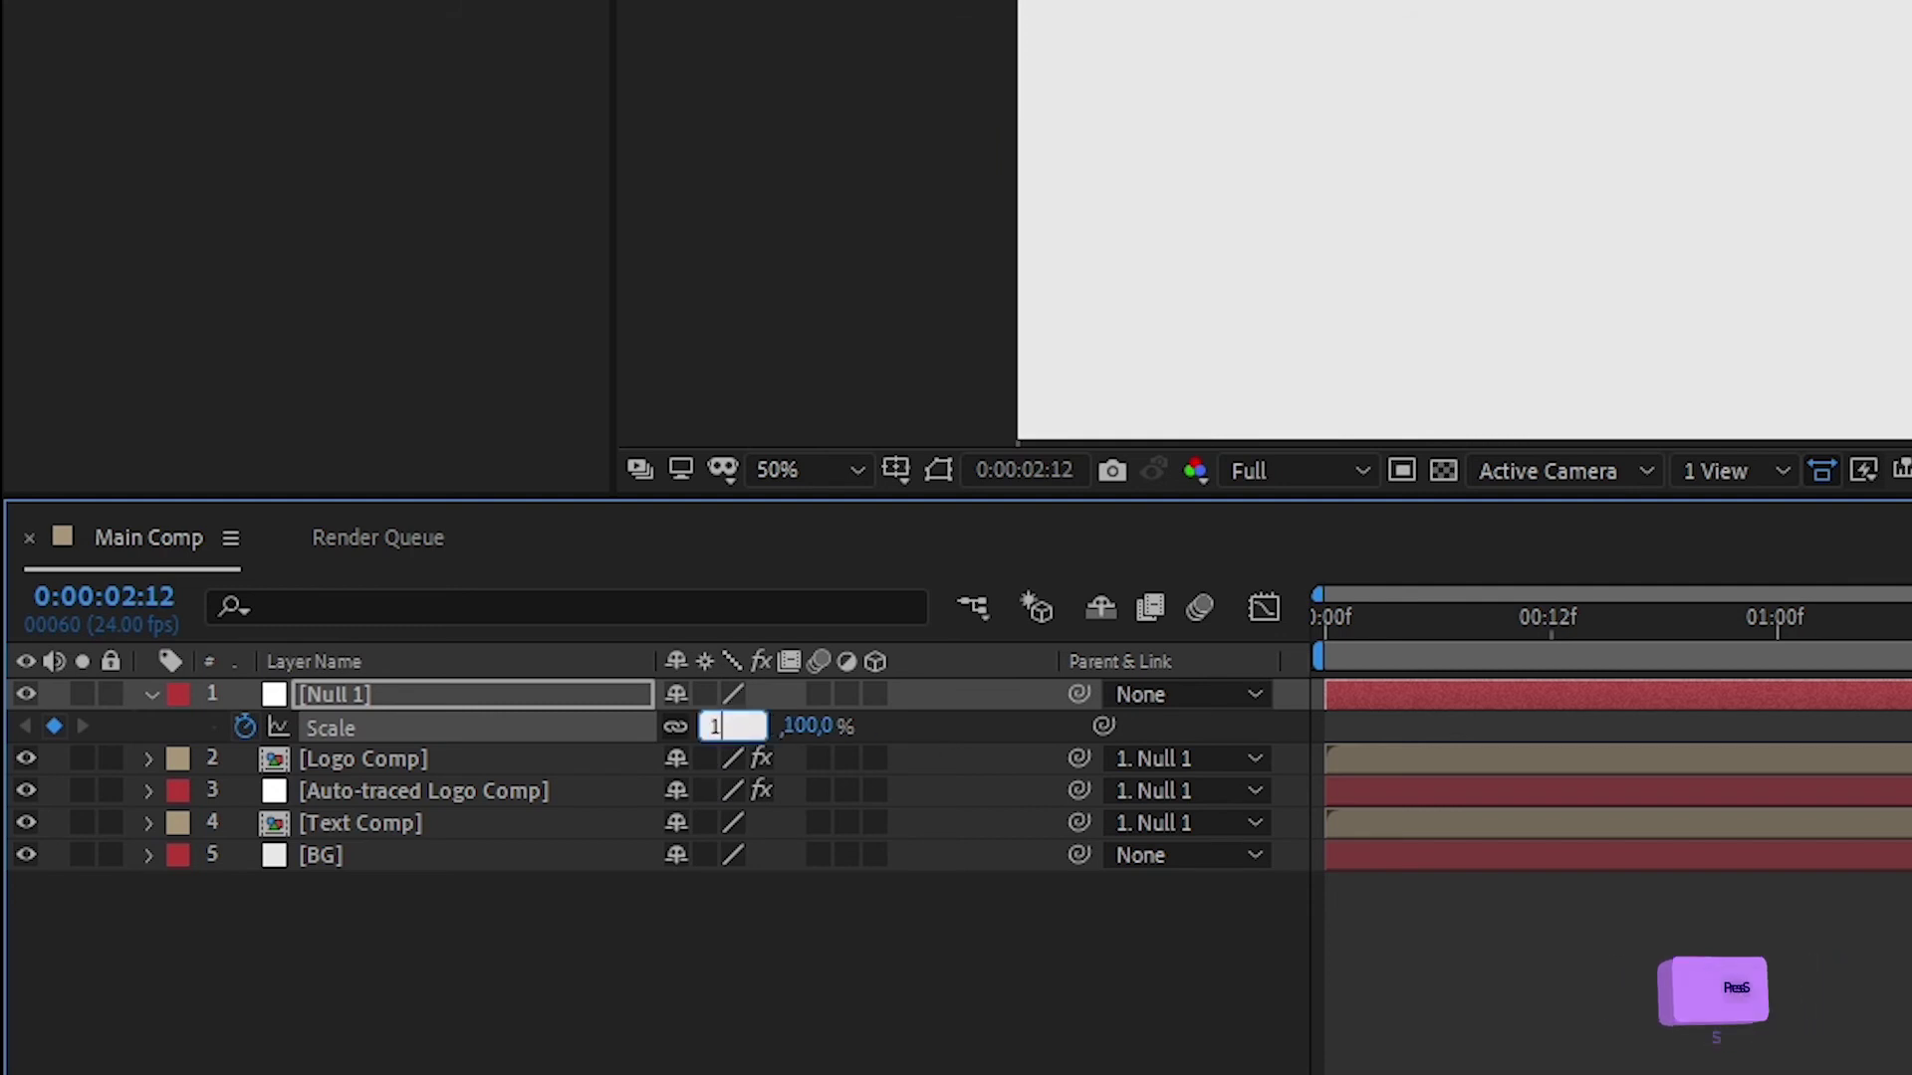
{"action": "type", "text": "50"}
{"action": "key", "text": "Return"}
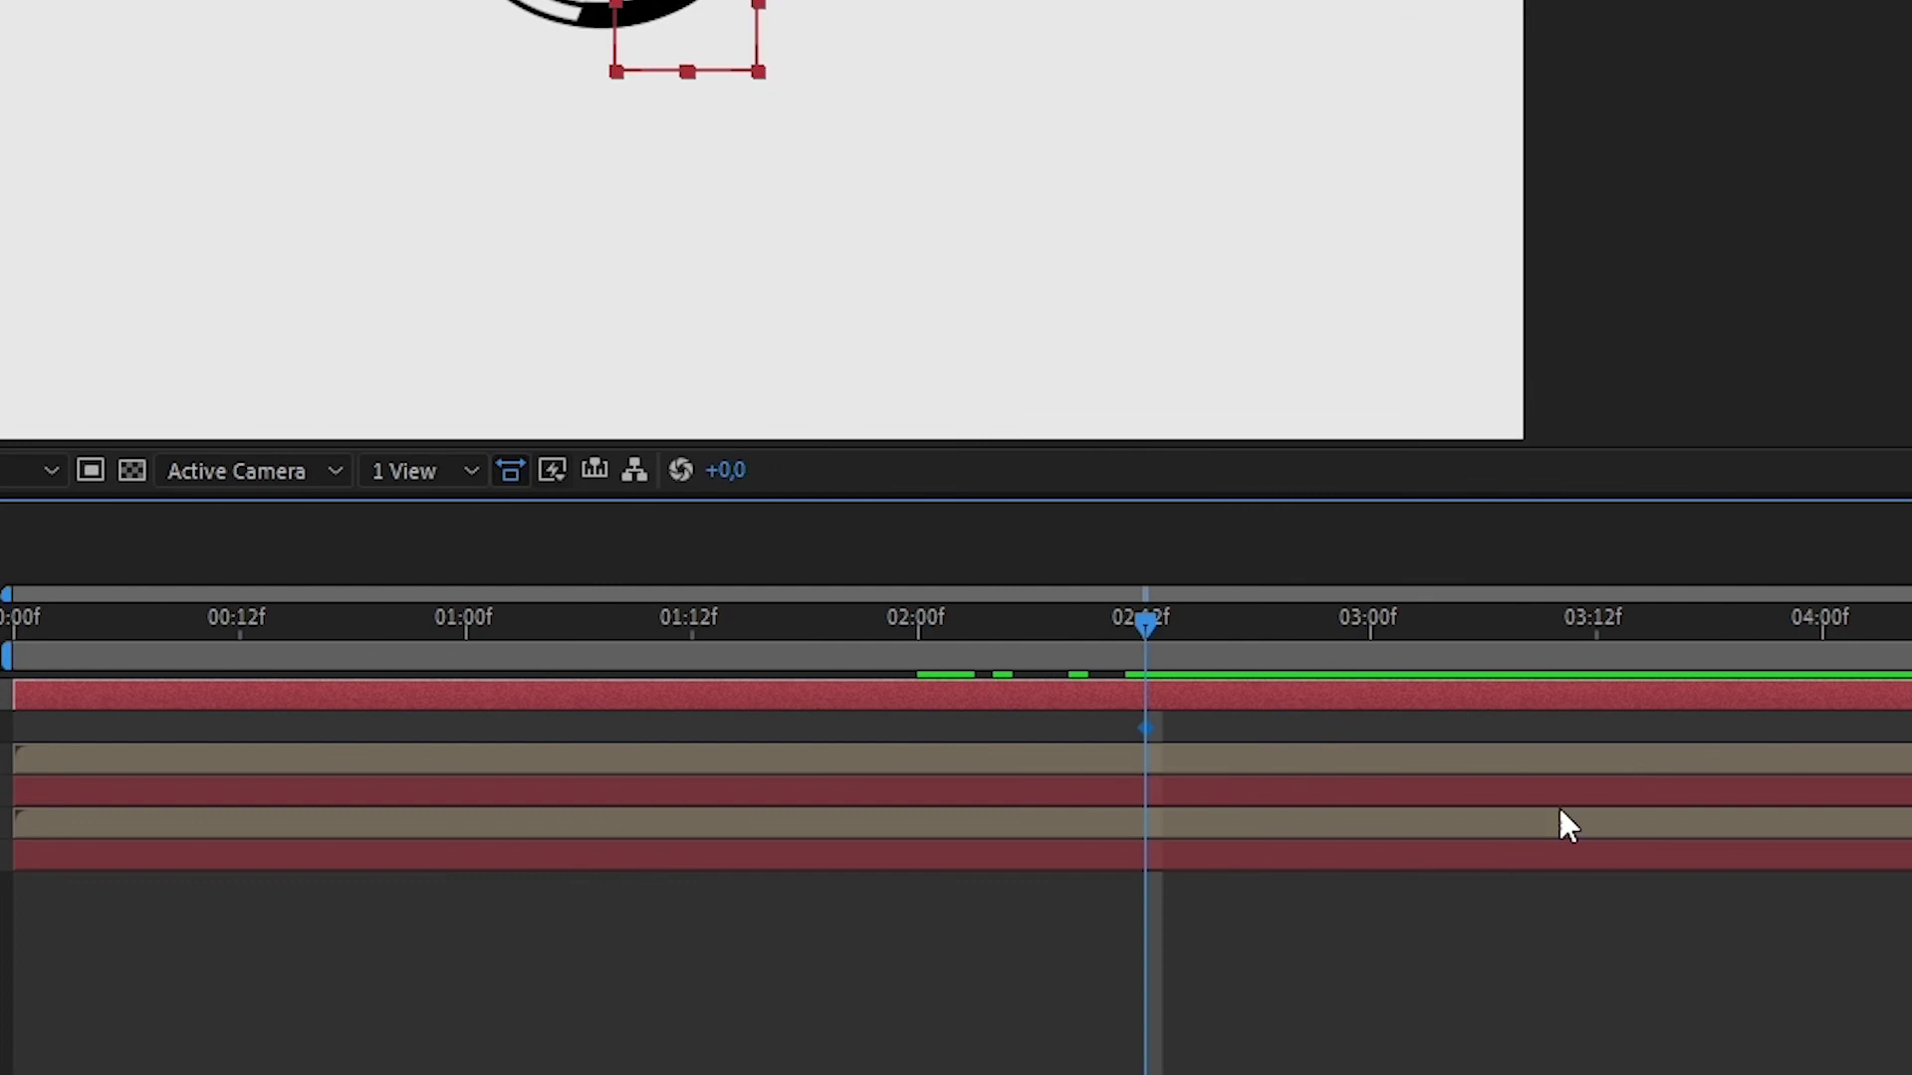
Add a Scale keyframe of 100% on the null layer at 3 seconds.
{"action": "left_click_drag", "start_coordinate": [1147, 624], "coordinate": [1370, 647]}
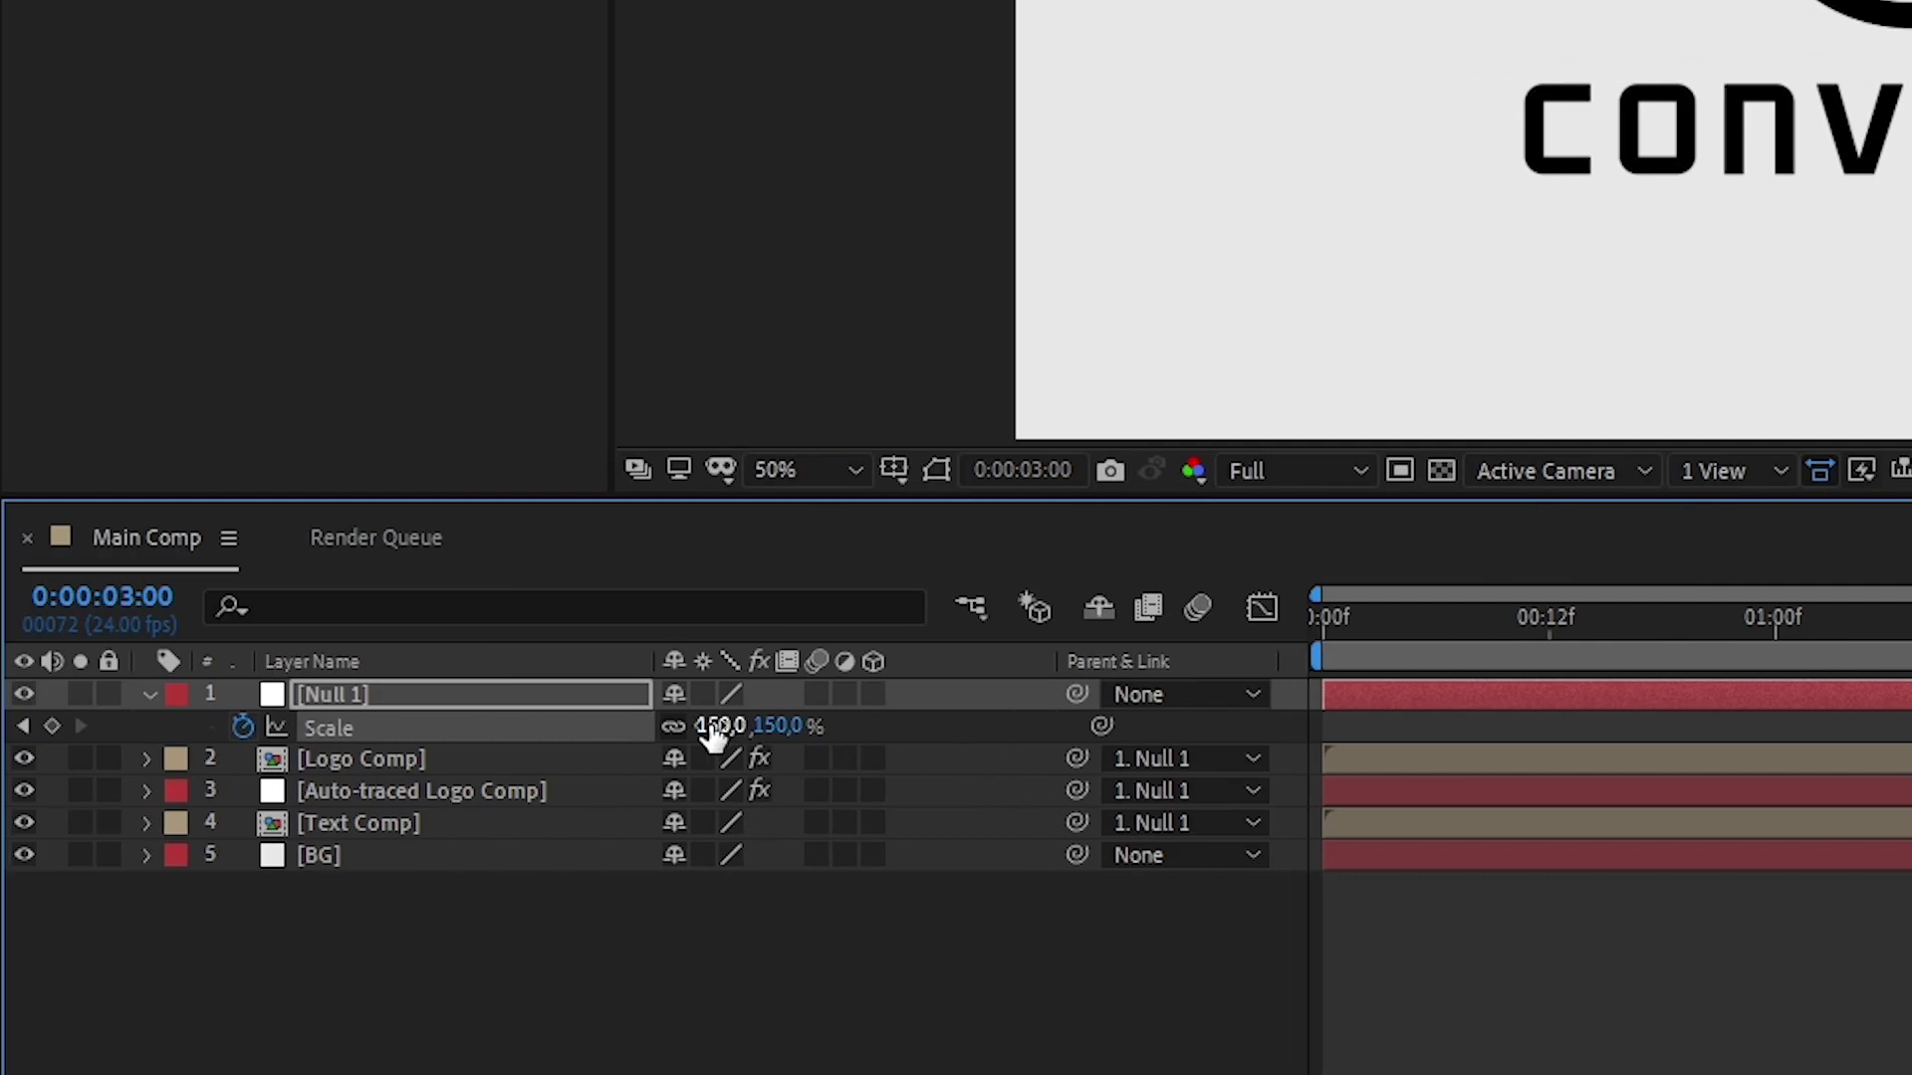
{"action": "left_click", "coordinate": [712, 727]}
{"action": "type", "text": "100"}
{"action": "key", "text": "Return"}
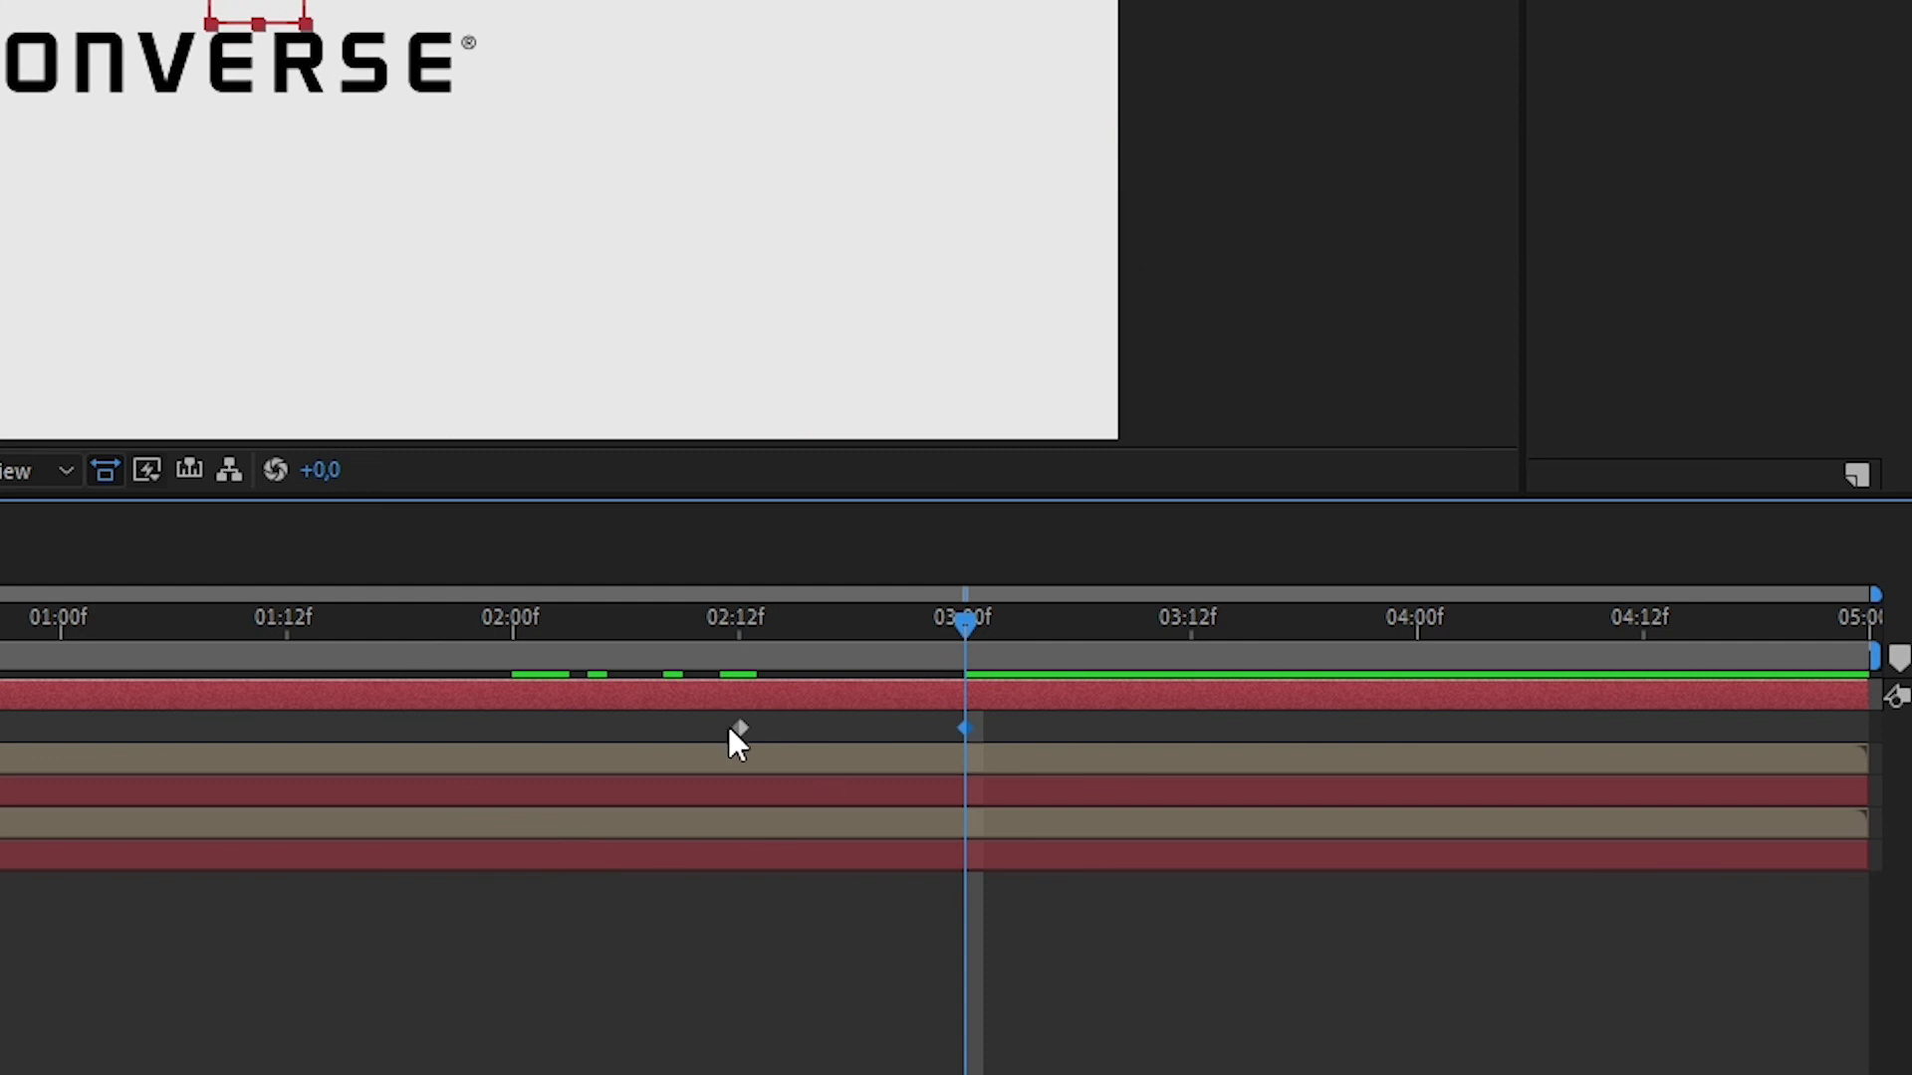
Apply Easy Ease to both Scale keyframes of the null layer.
{"action": "left_click_drag", "start_coordinate": [721, 715], "coordinate": [973, 734]}
{"action": "right_click", "coordinate": [962, 728]}
{"action": "mouse_move", "coordinate": [1011, 697]}
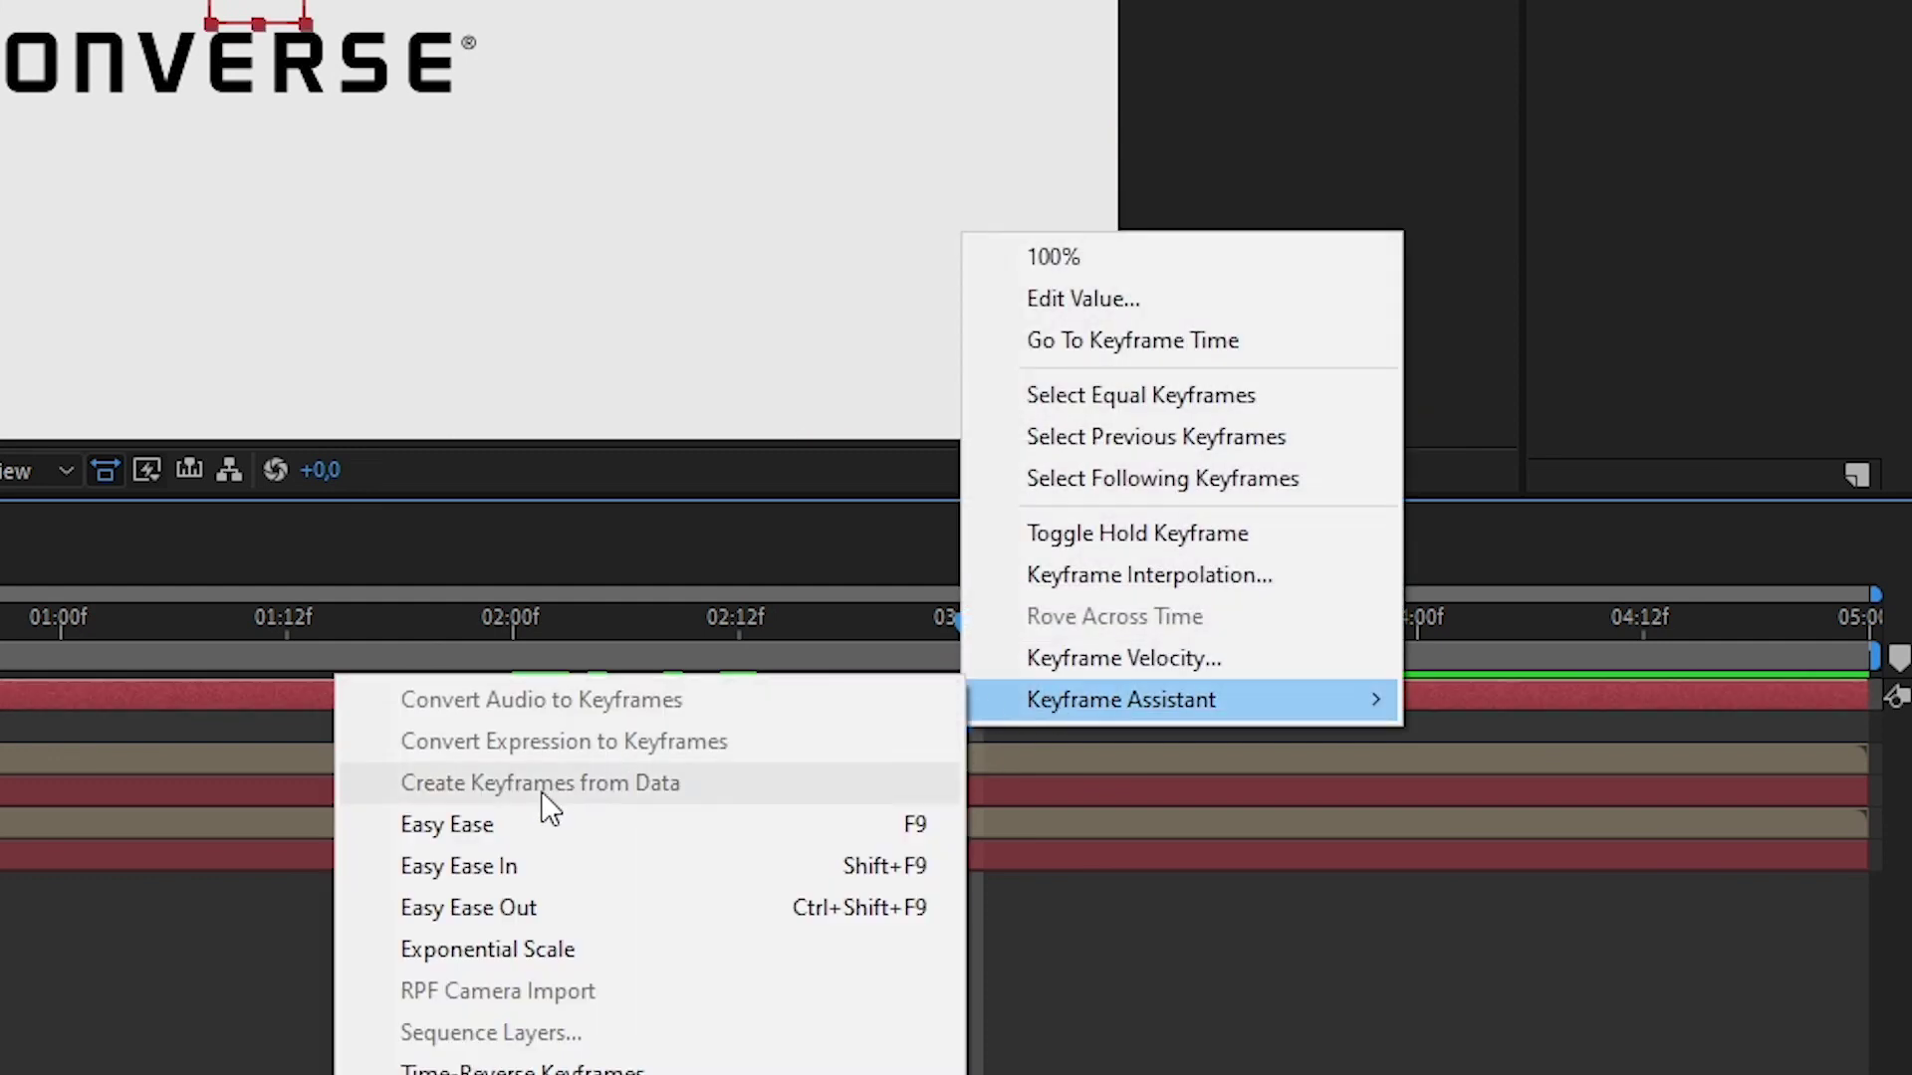
{"action": "left_click", "coordinate": [485, 822]}
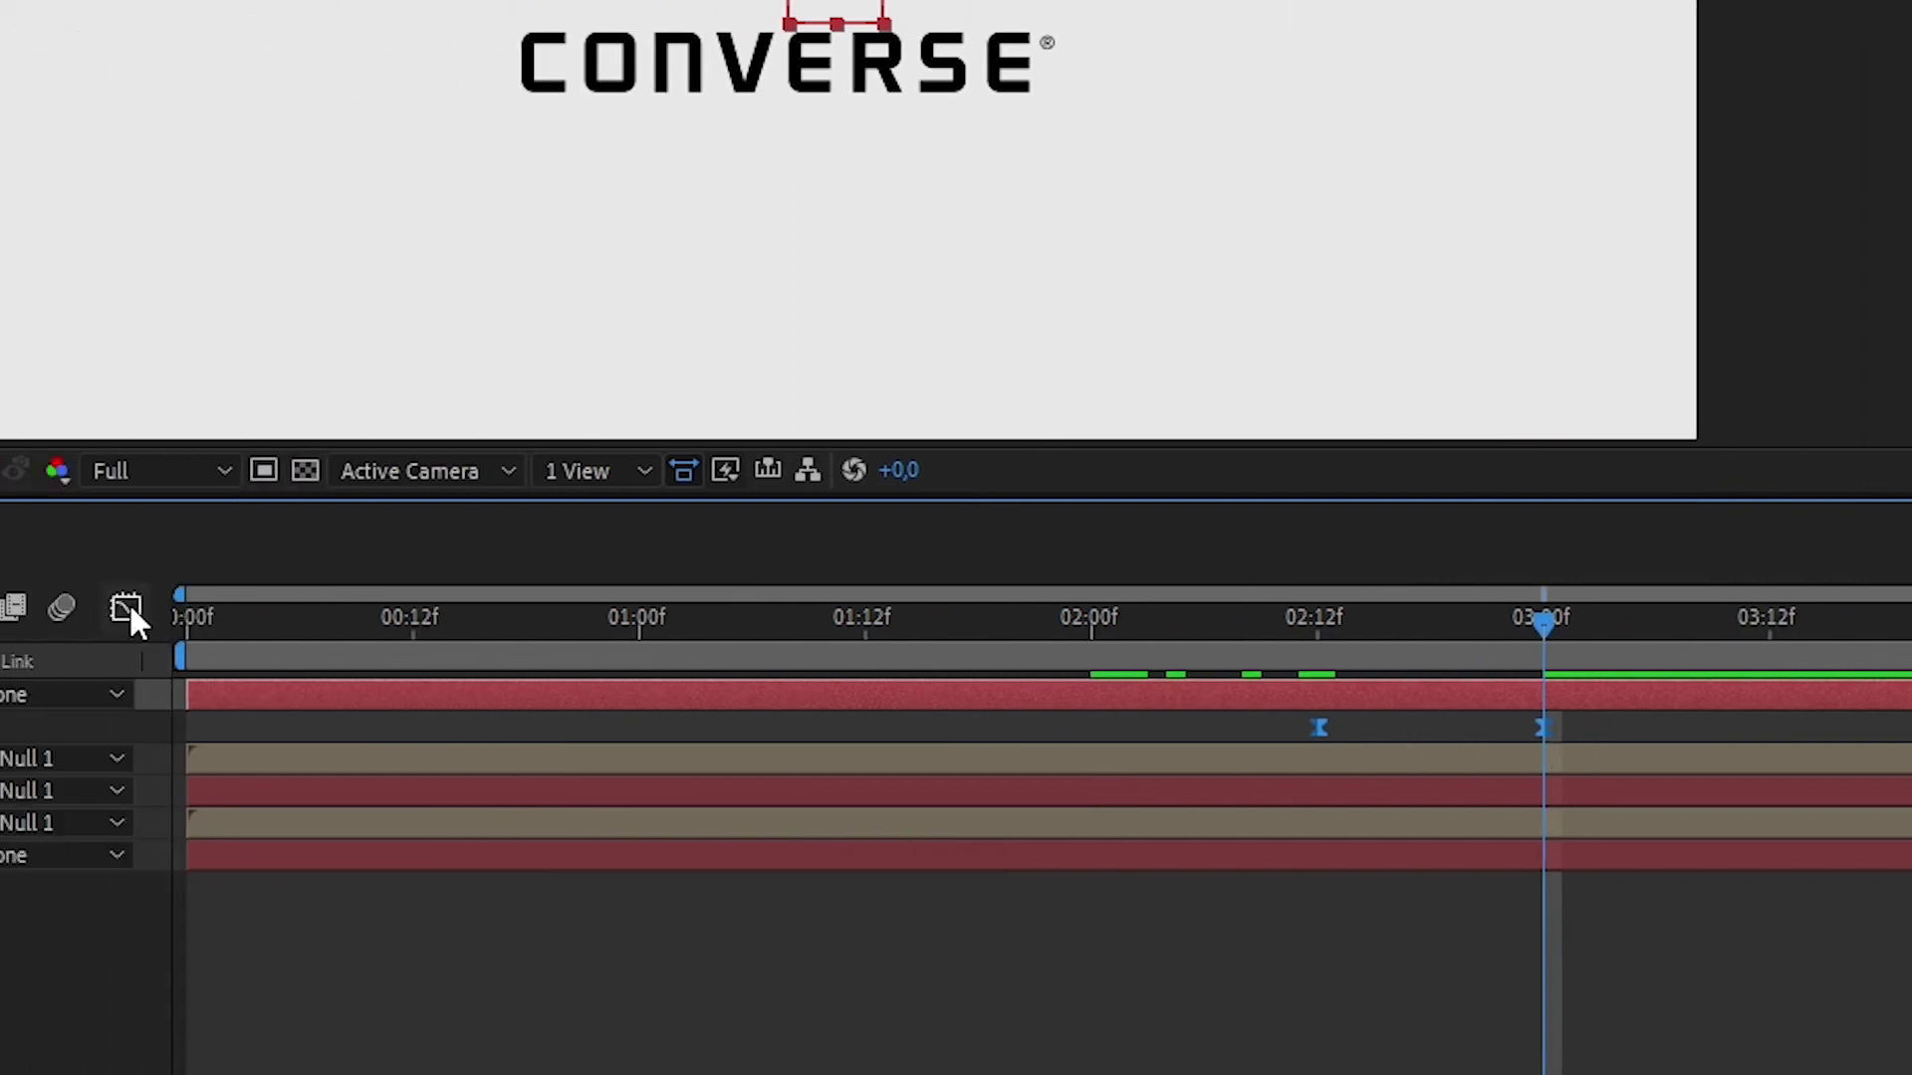
Lengthen the incoming ease of the null's 3-second Scale keyframe in the Graph Editor, collapse the layer and preview the animation.
{"action": "left_click", "coordinate": [127, 609]}
{"action": "left_click_drag", "start_coordinate": [1504, 683], "coordinate": [1618, 745]}
{"action": "left_click_drag", "start_coordinate": [1505, 704], "coordinate": [1405, 703]}
{"action": "left_click", "coordinate": [126, 609]}
{"action": "left_click", "coordinate": [79, 812]}
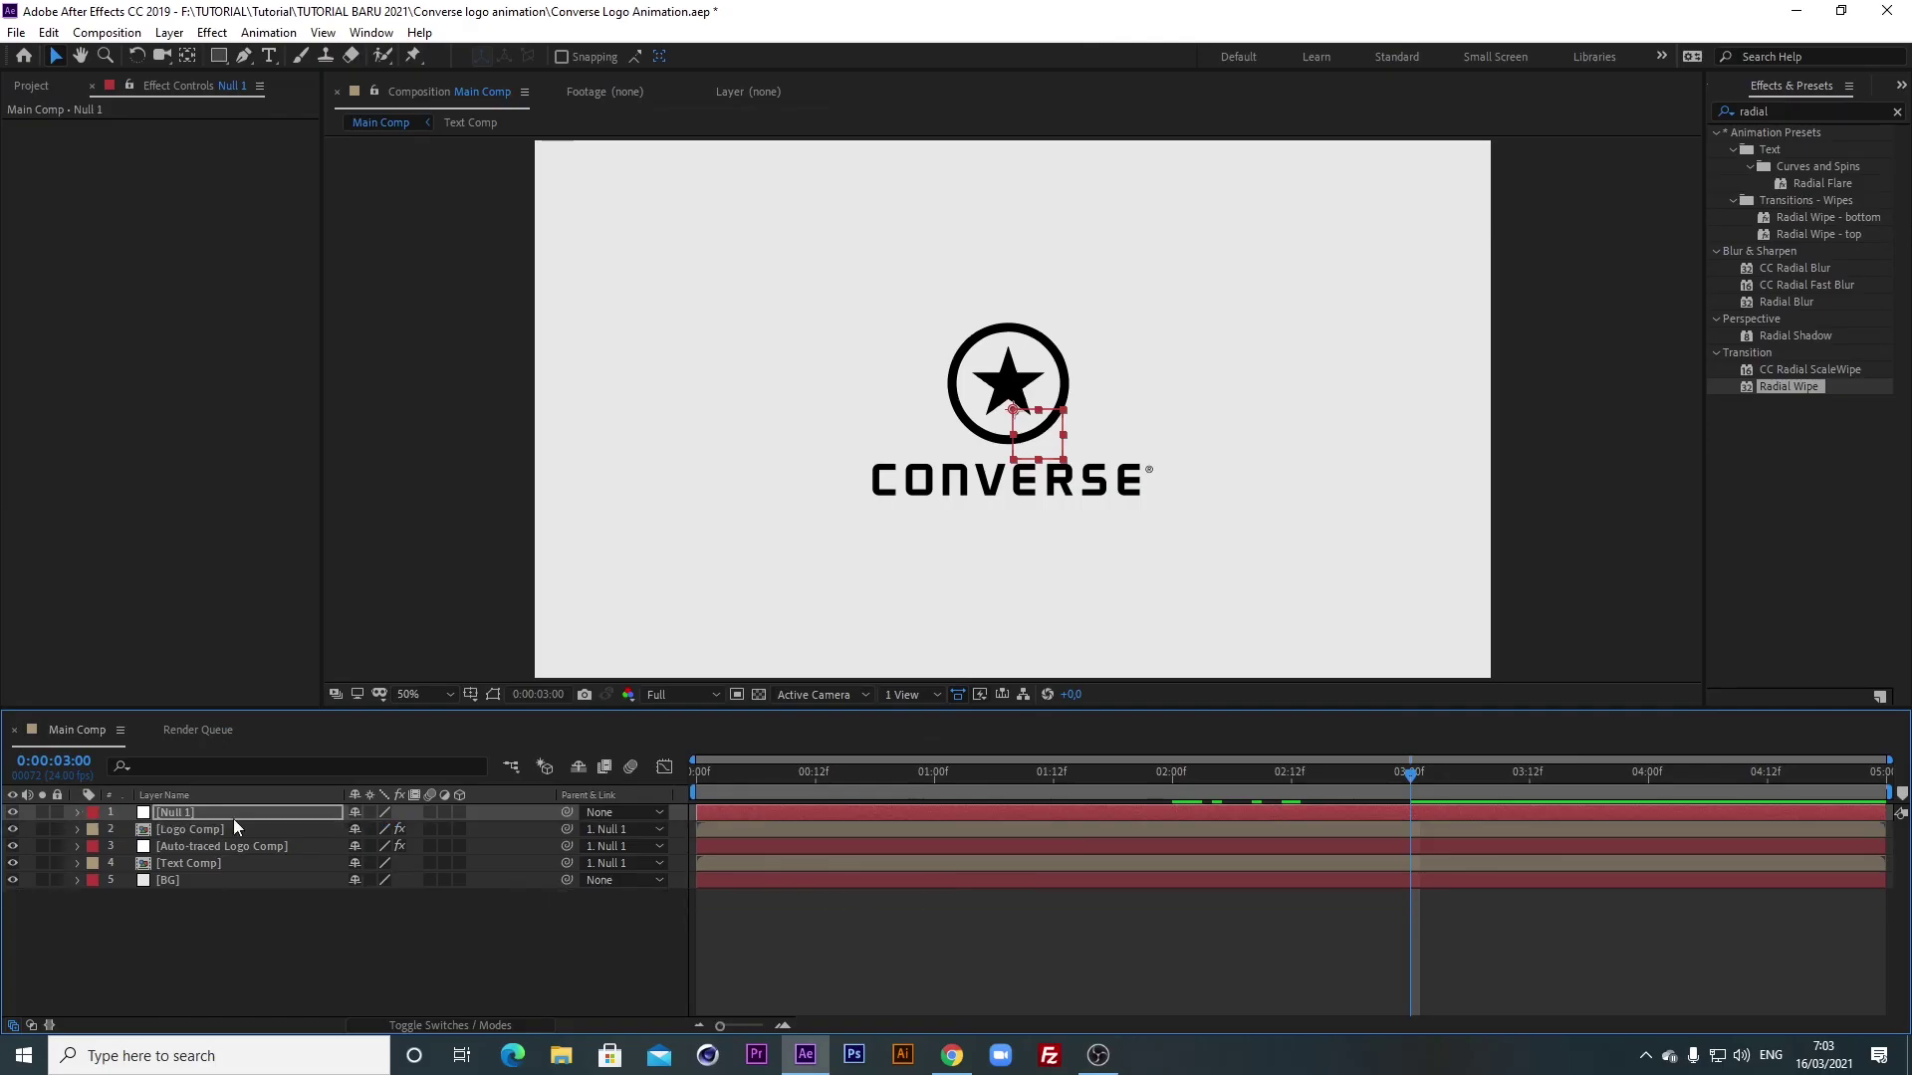
{"action": "left_click_drag", "start_coordinate": [1410, 769], "coordinate": [468, 757]}
{"action": "key", "text": "space"}
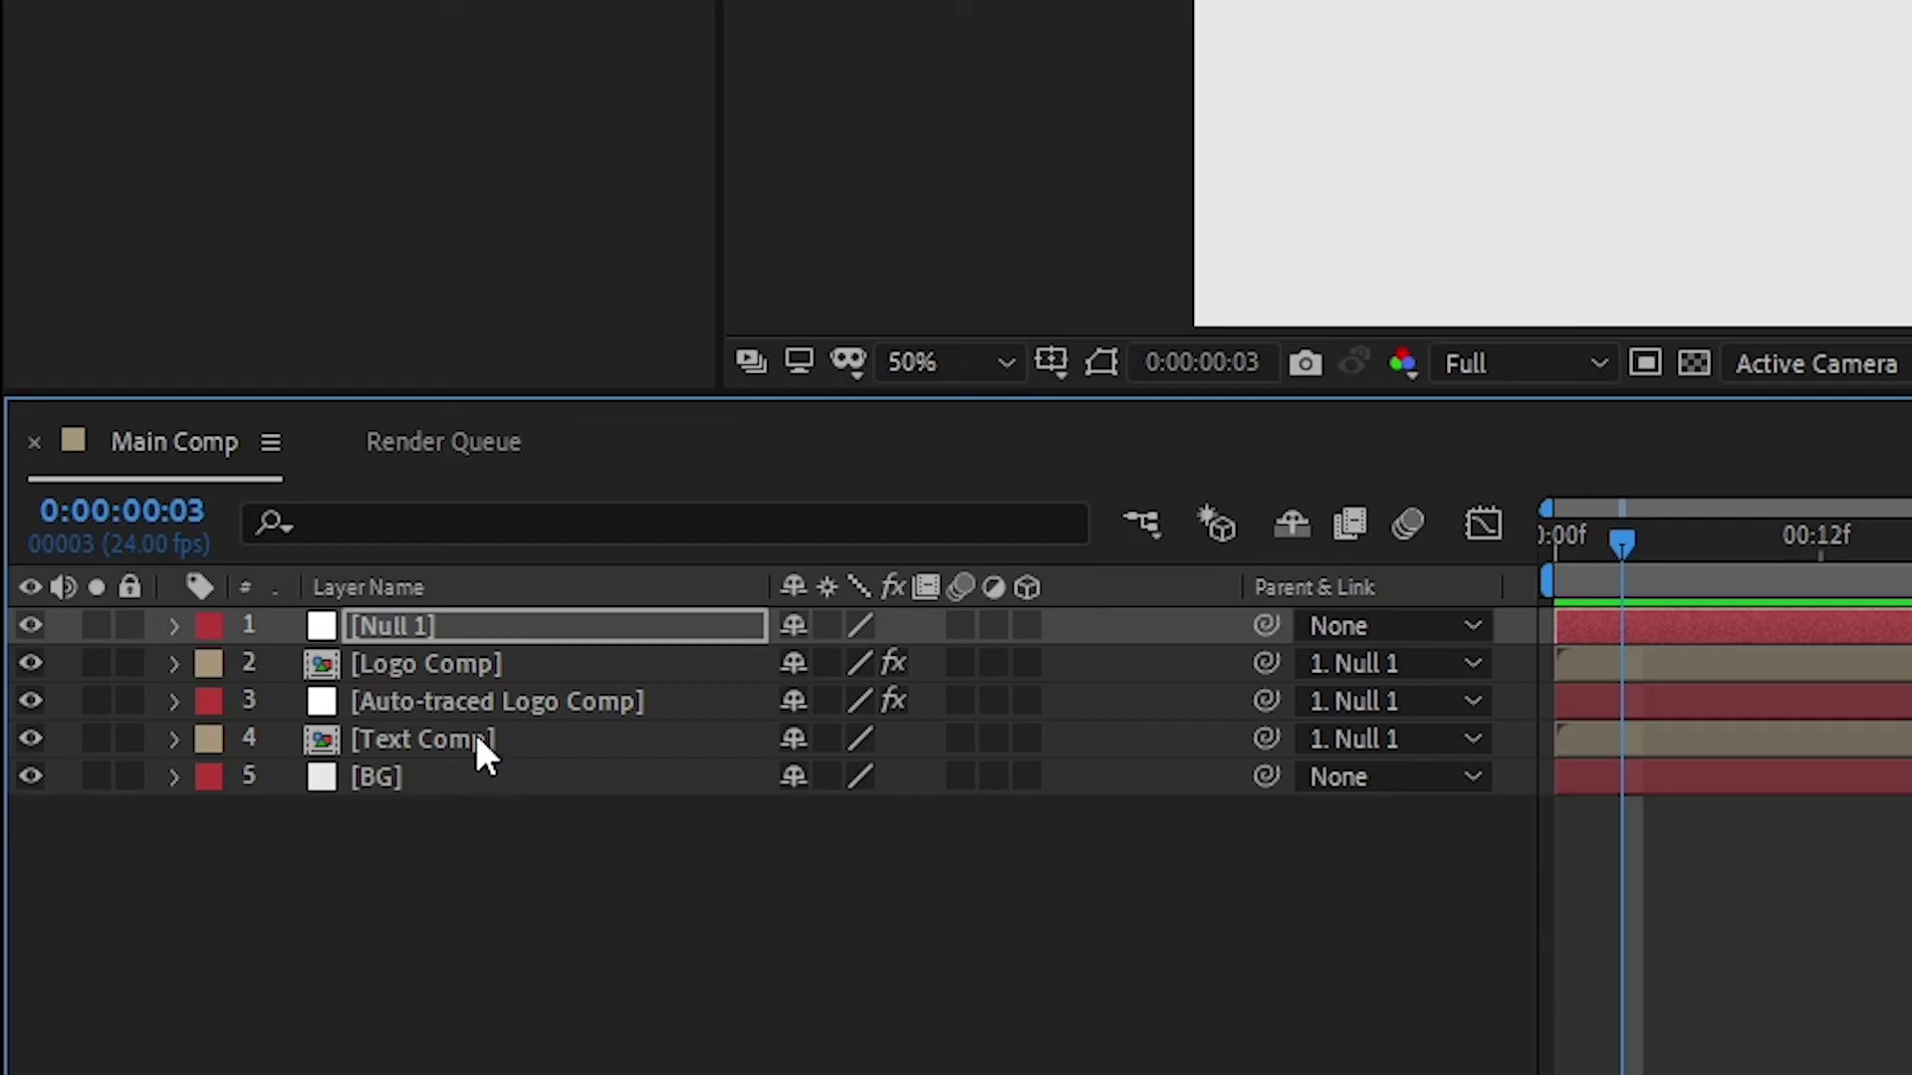
Pre-compose the Null 1, Logo Comp, Auto-traced Logo Comp and Text Comp layers into a composition named Final Comp.
{"action": "left_click", "coordinate": [476, 743]}
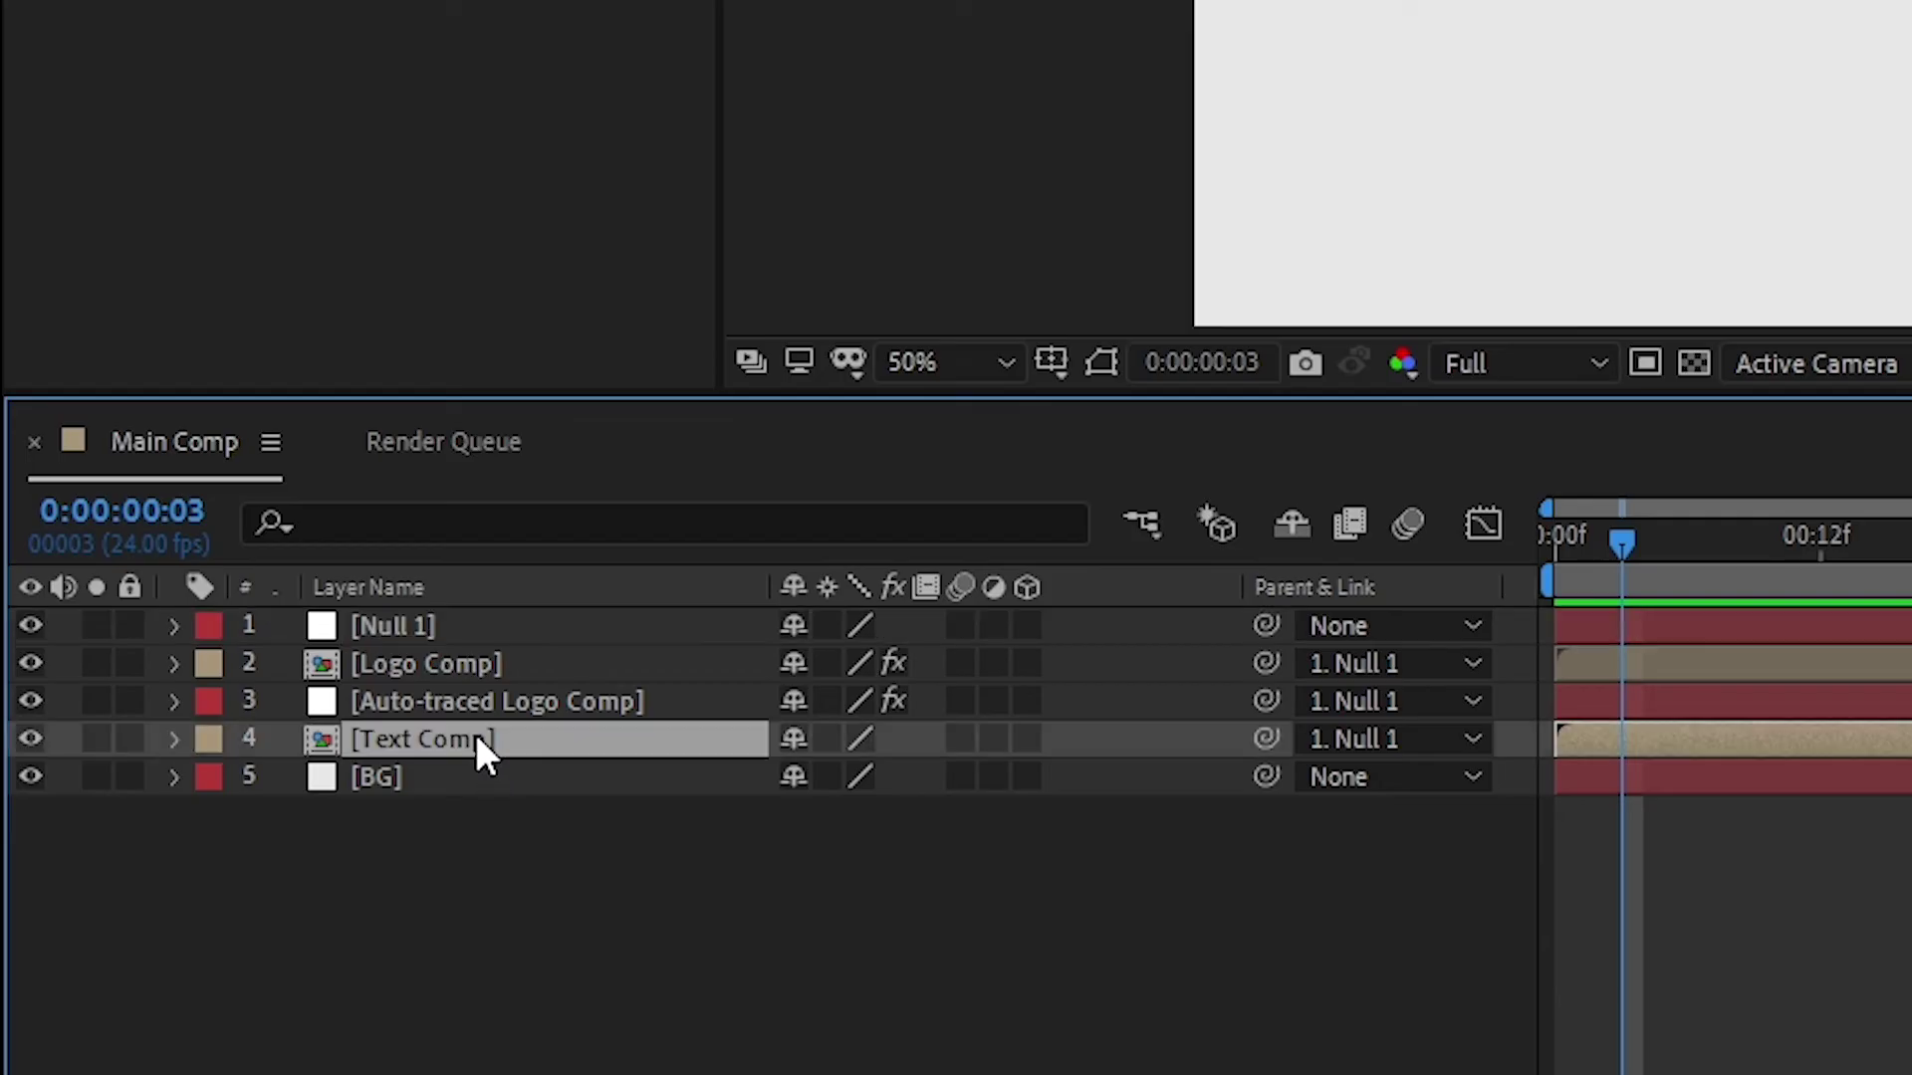
{"action": "left_click", "coordinate": [456, 625], "text": "shift"}
{"action": "right_click", "coordinate": [653, 631]}
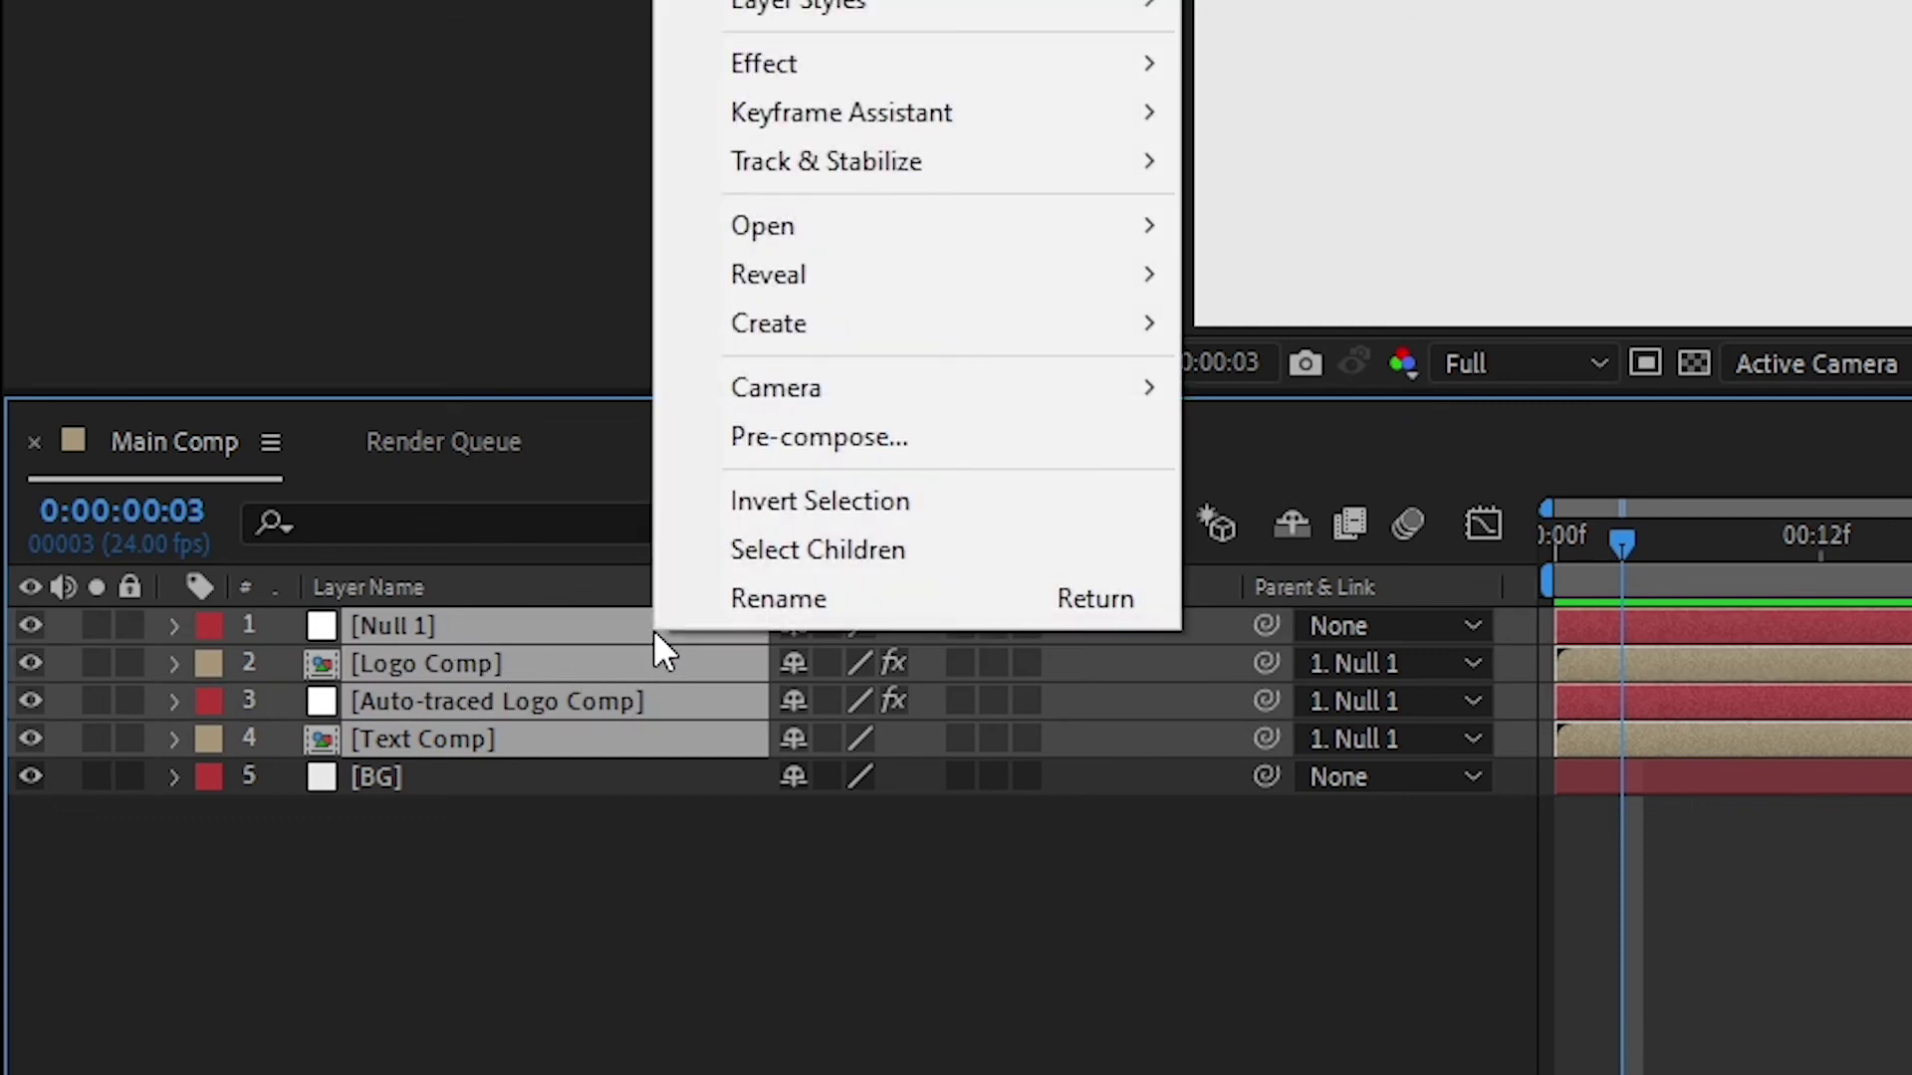
{"action": "left_click", "coordinate": [808, 438]}
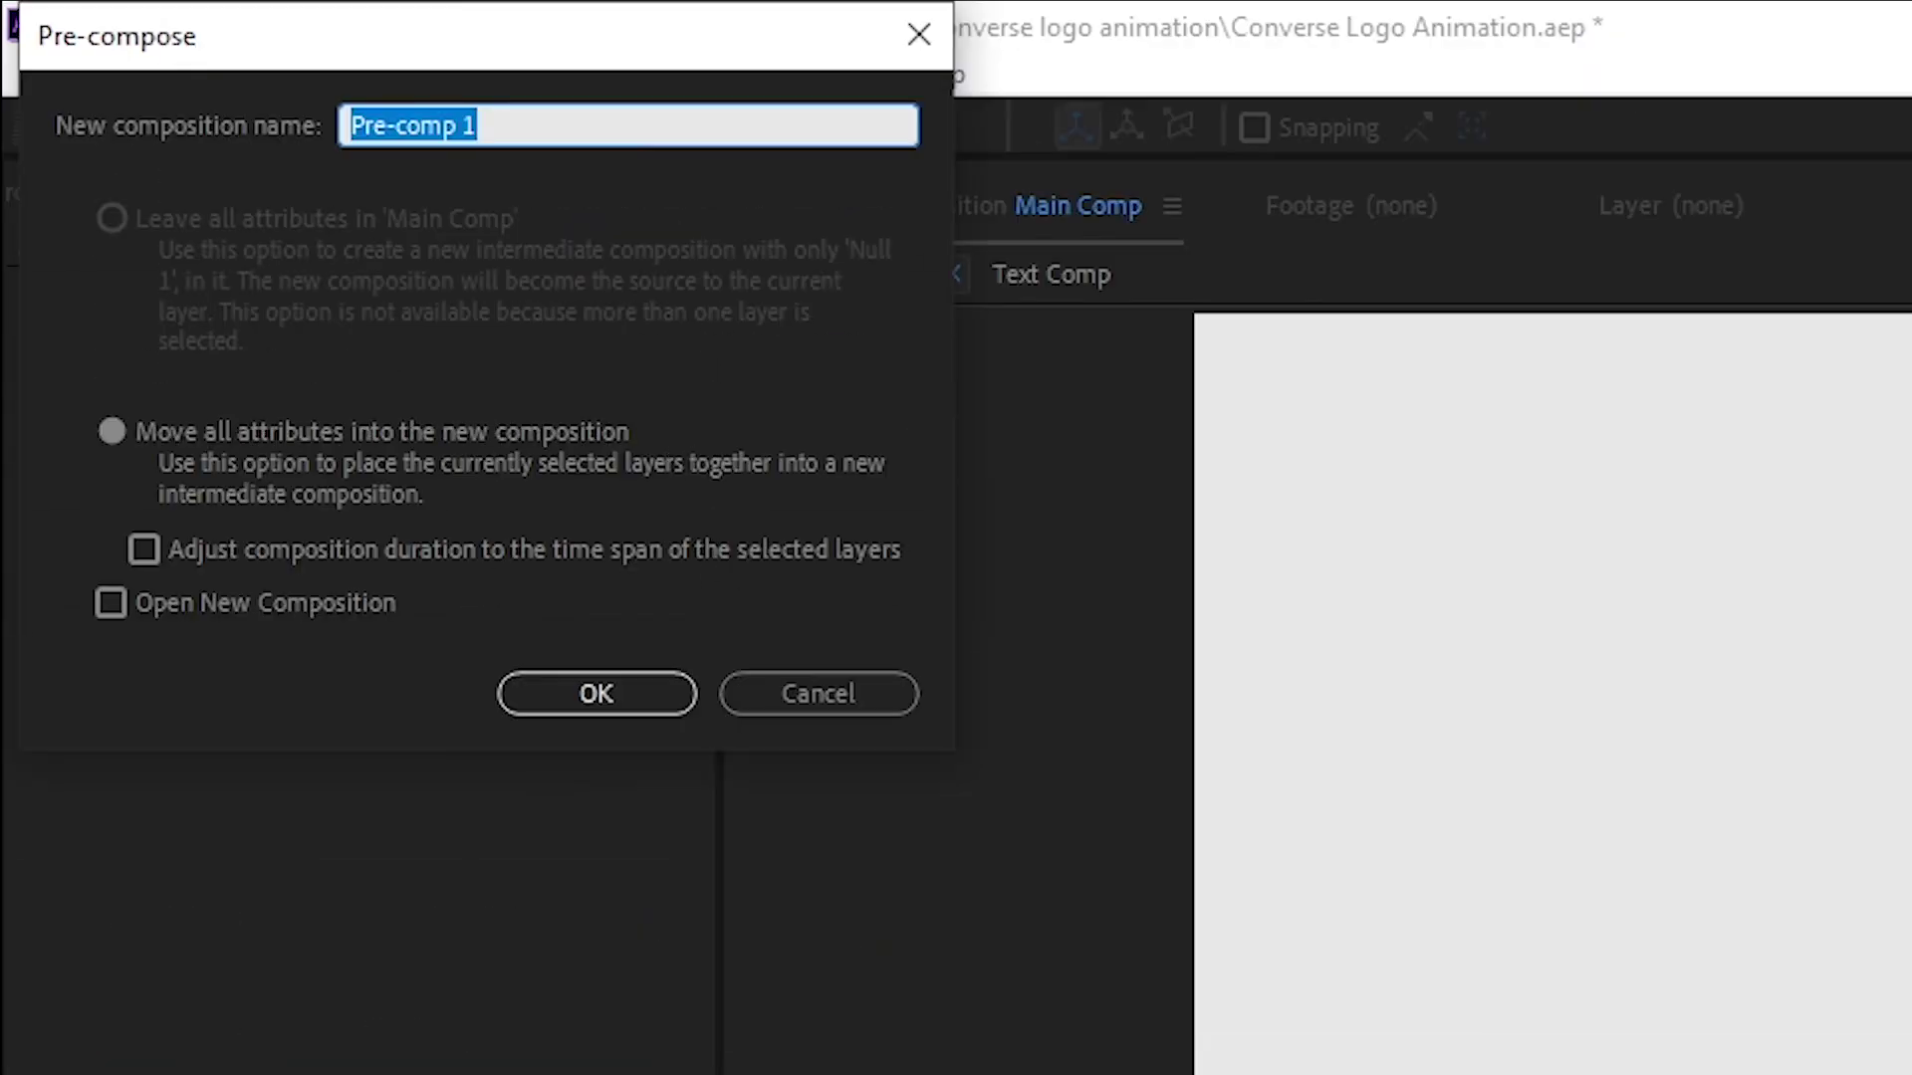
{"action": "type", "text": "Final Comp"}
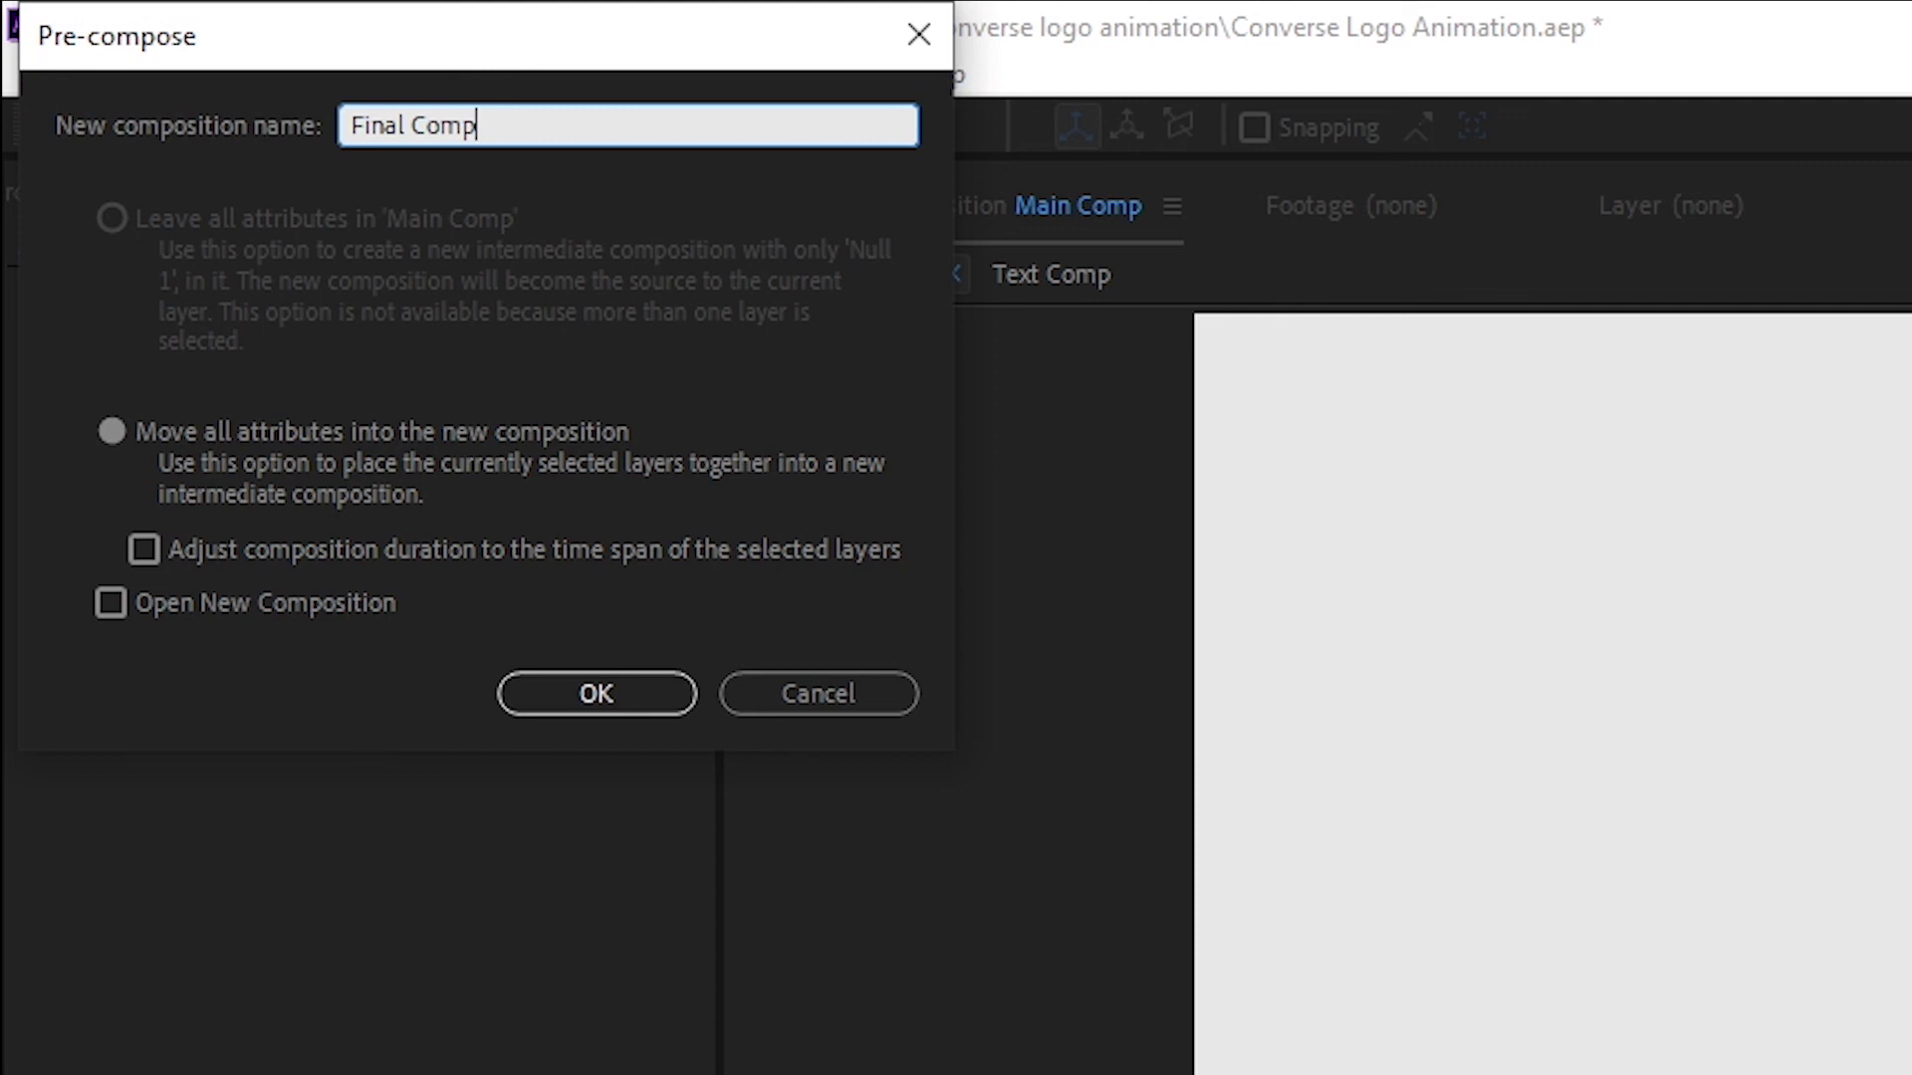
{"action": "left_click", "coordinate": [575, 687]}
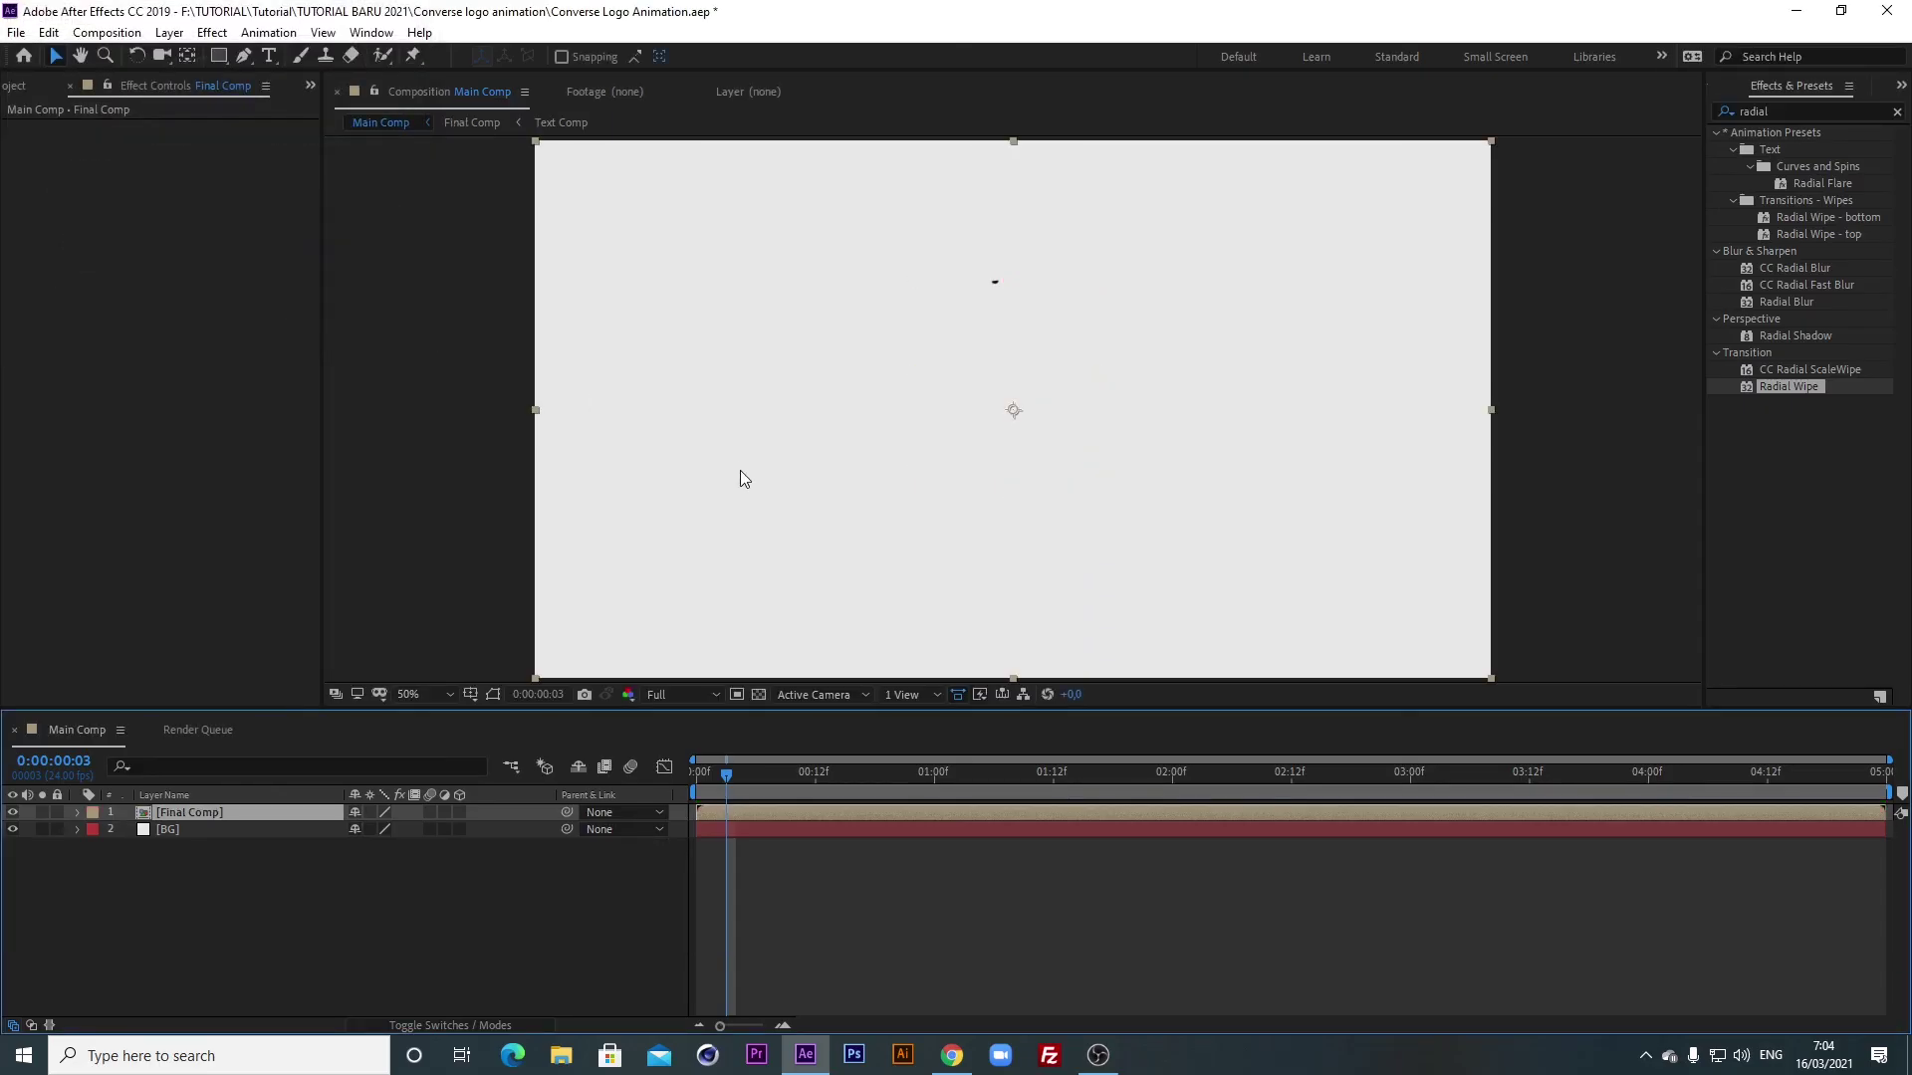
Duplicate the Final Comp layer and apply the CC Radial Fast Blur effect to the lower copy.
{"action": "left_click", "coordinate": [49, 33]}
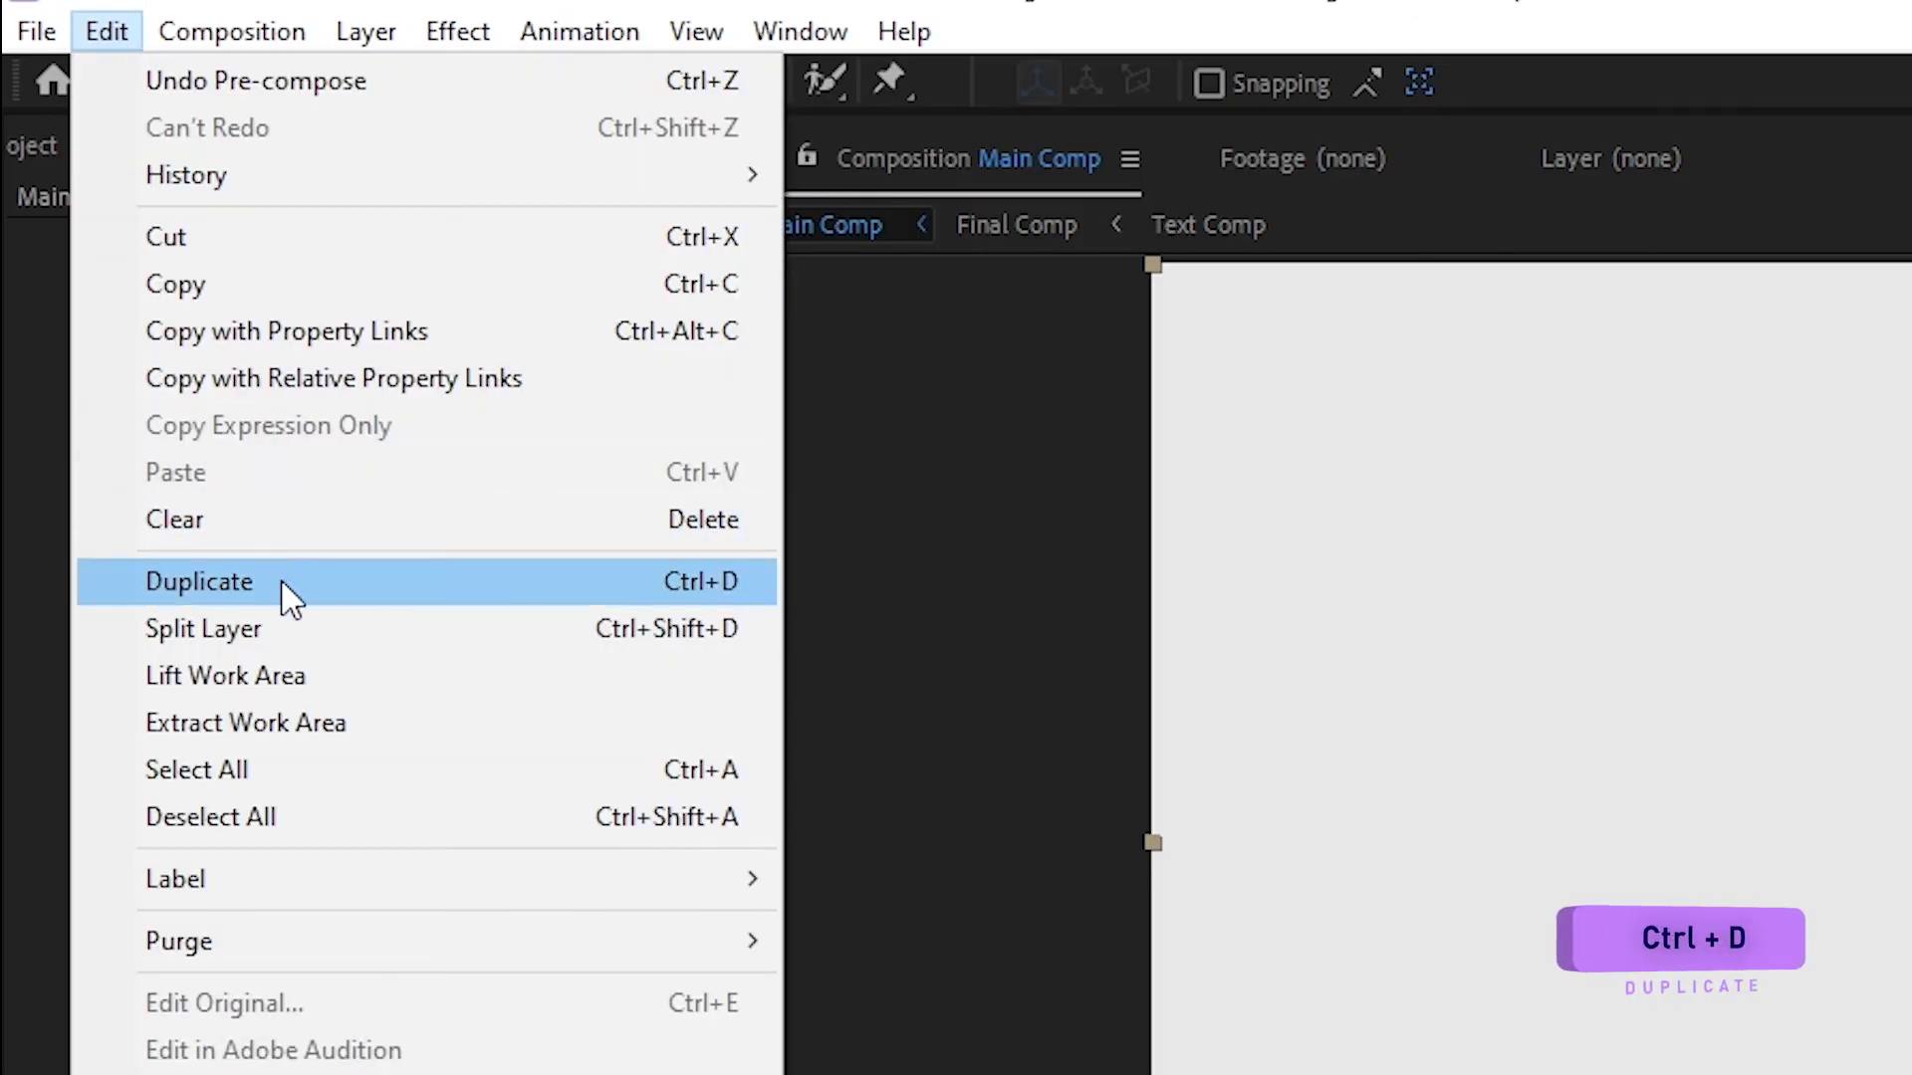
{"action": "left_click", "coordinate": [288, 595]}
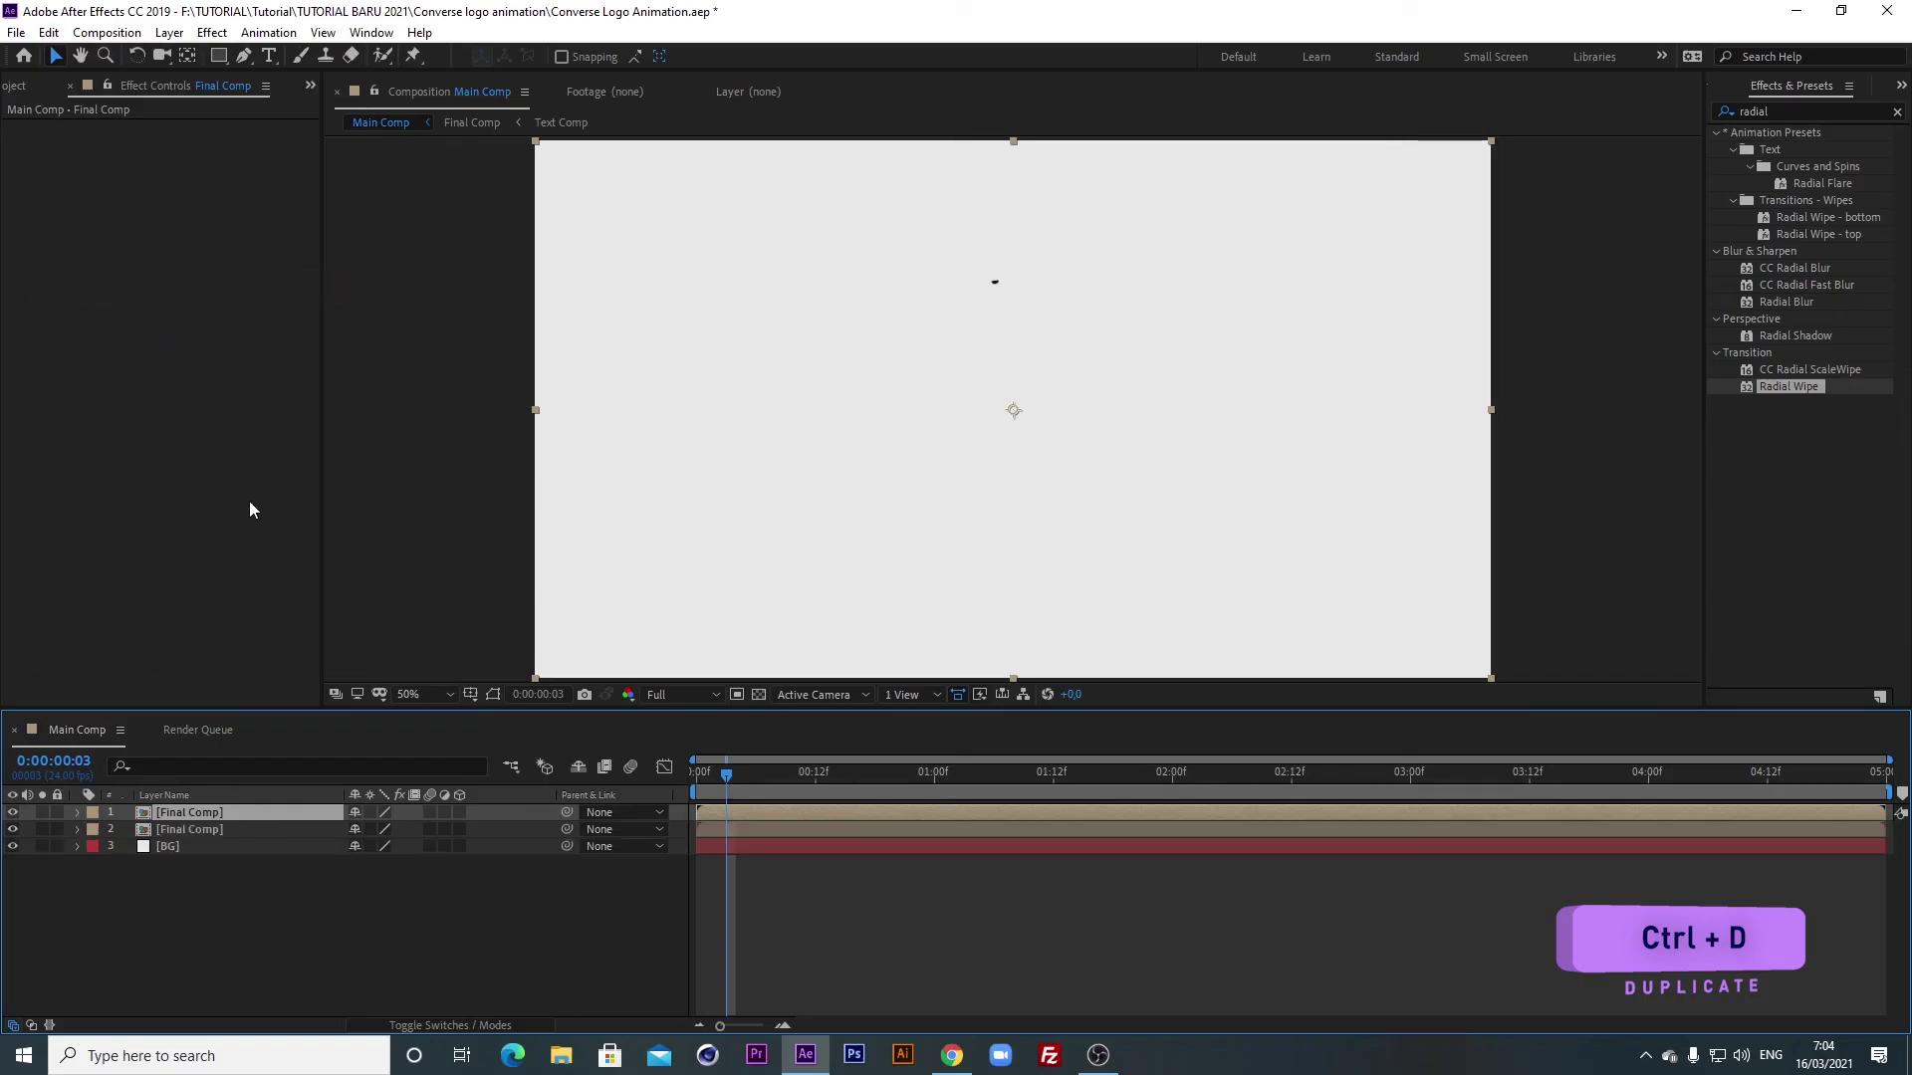
{"action": "left_click", "coordinate": [219, 831]}
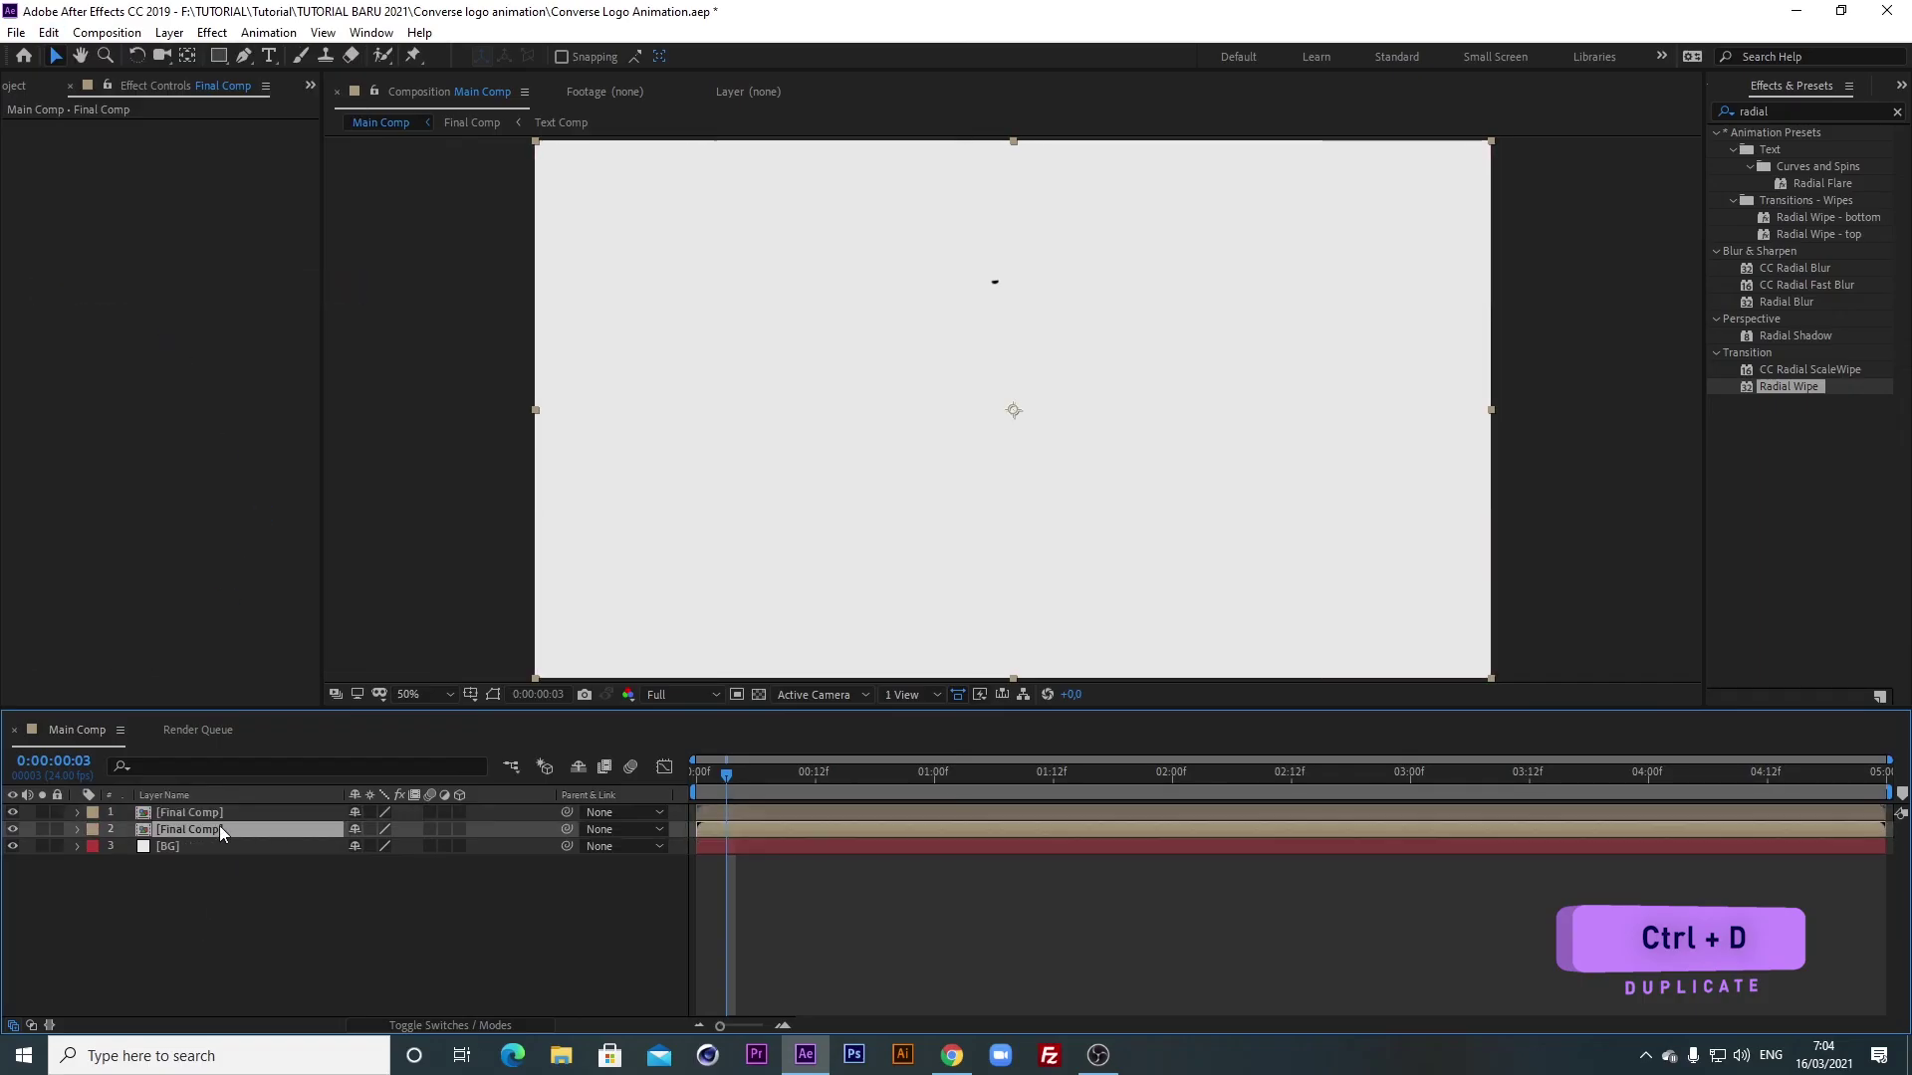
{"action": "left_click", "coordinate": [1830, 111]}
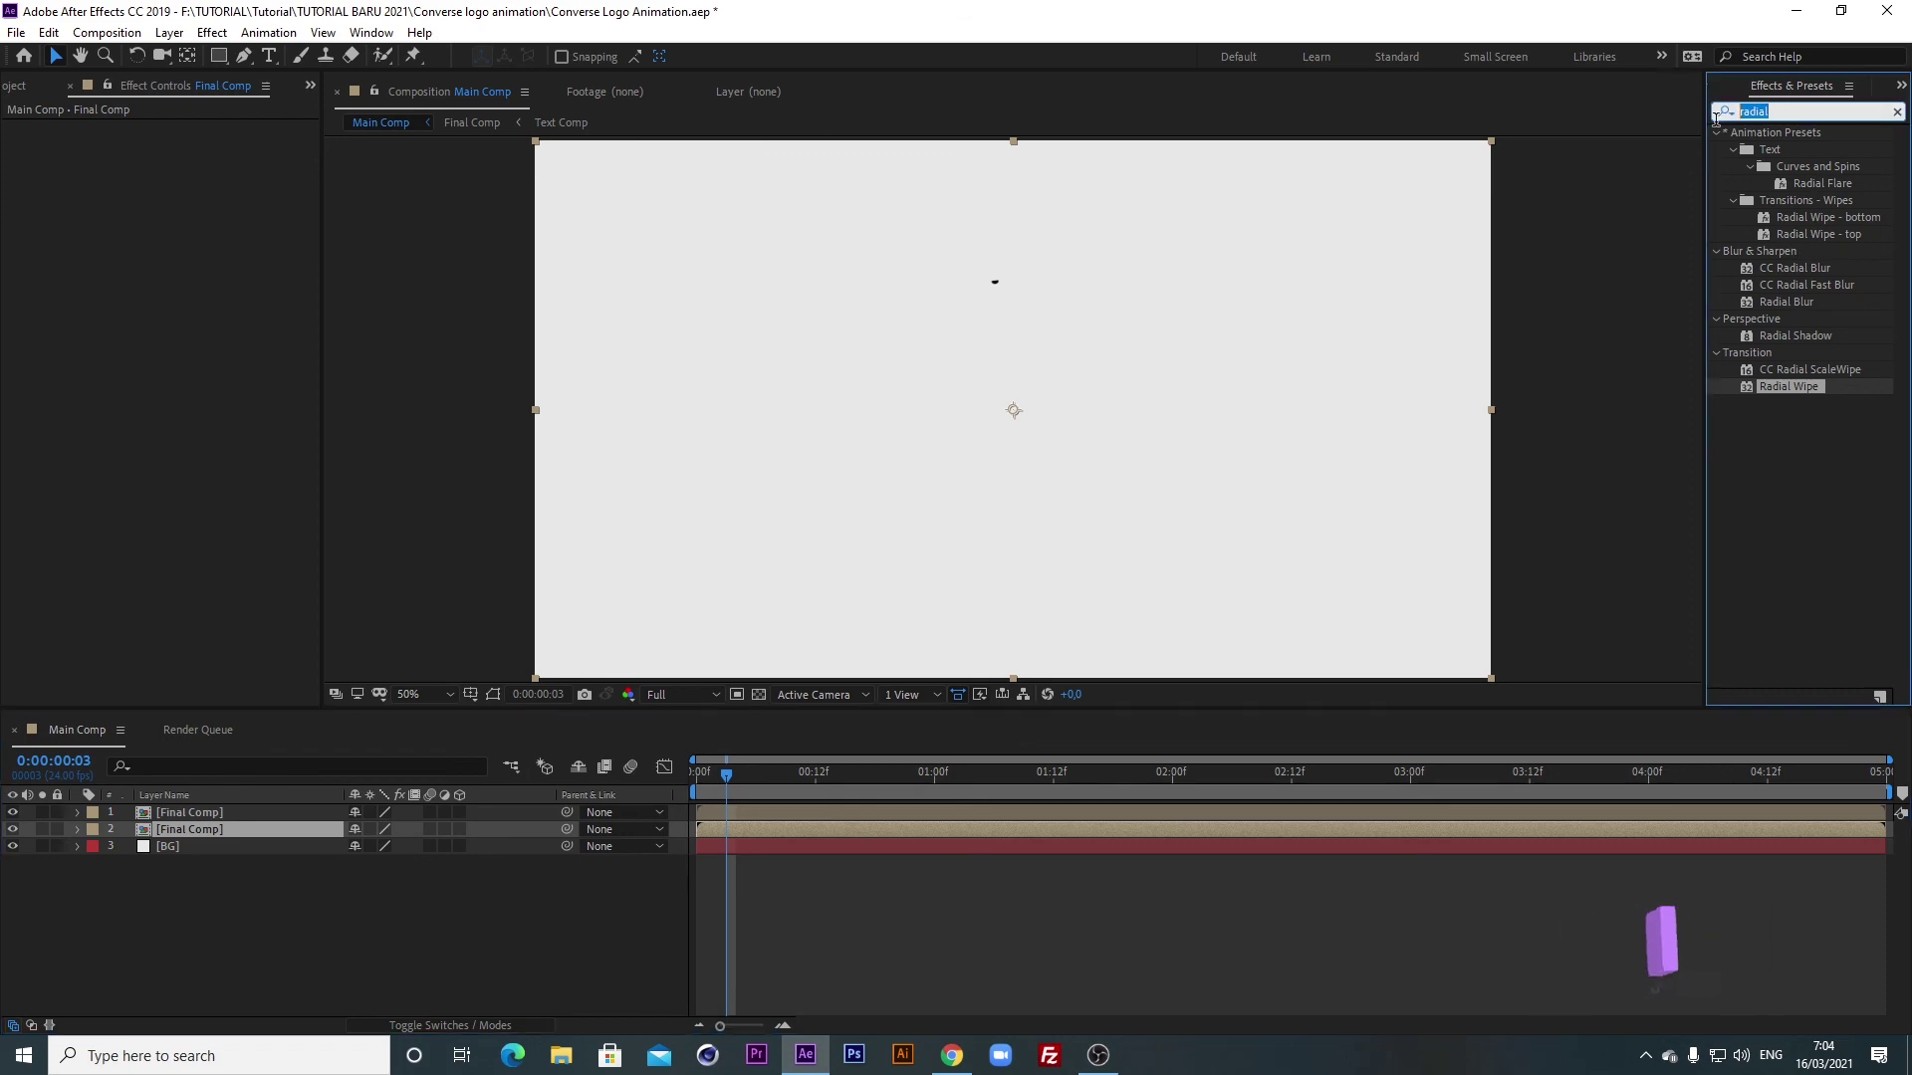
{"action": "type", "text": "rad"}
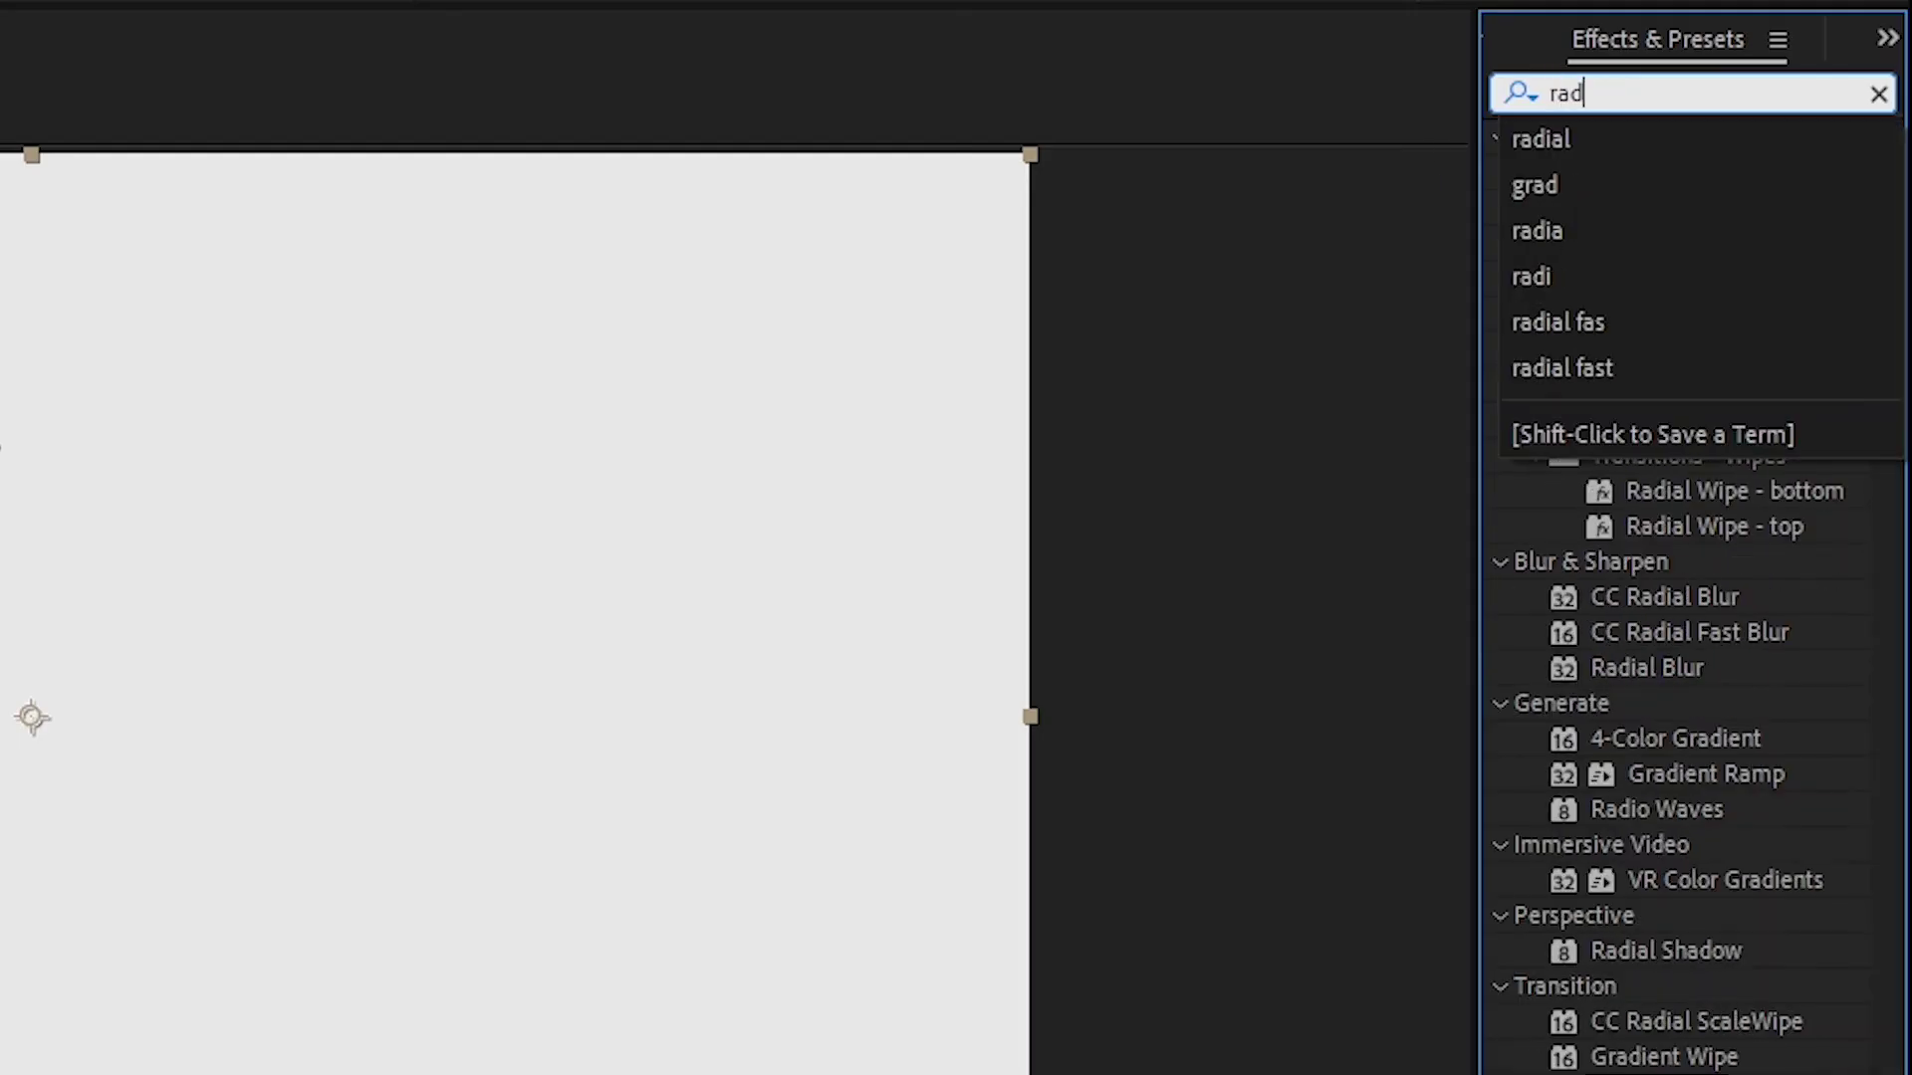
{"action": "type", "text": "ial"}
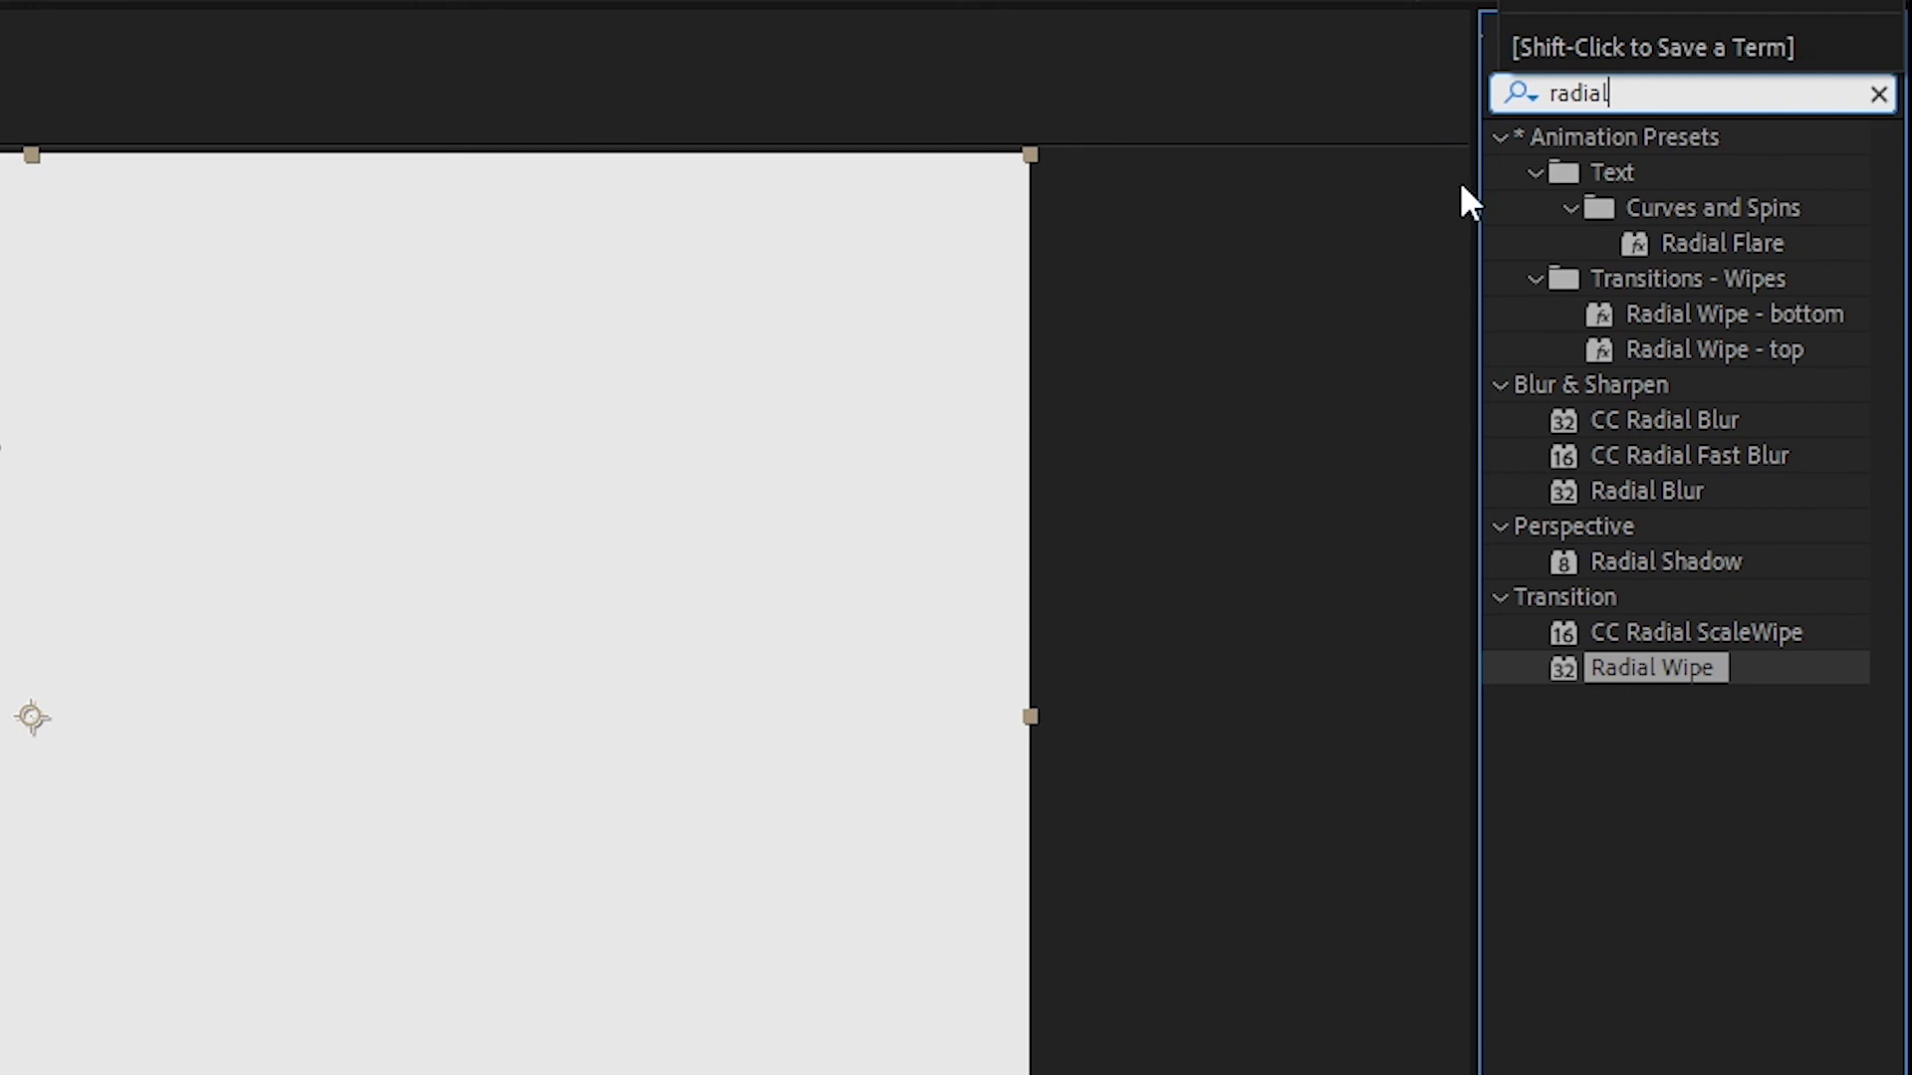
{"action": "left_click", "coordinate": [1708, 454]}
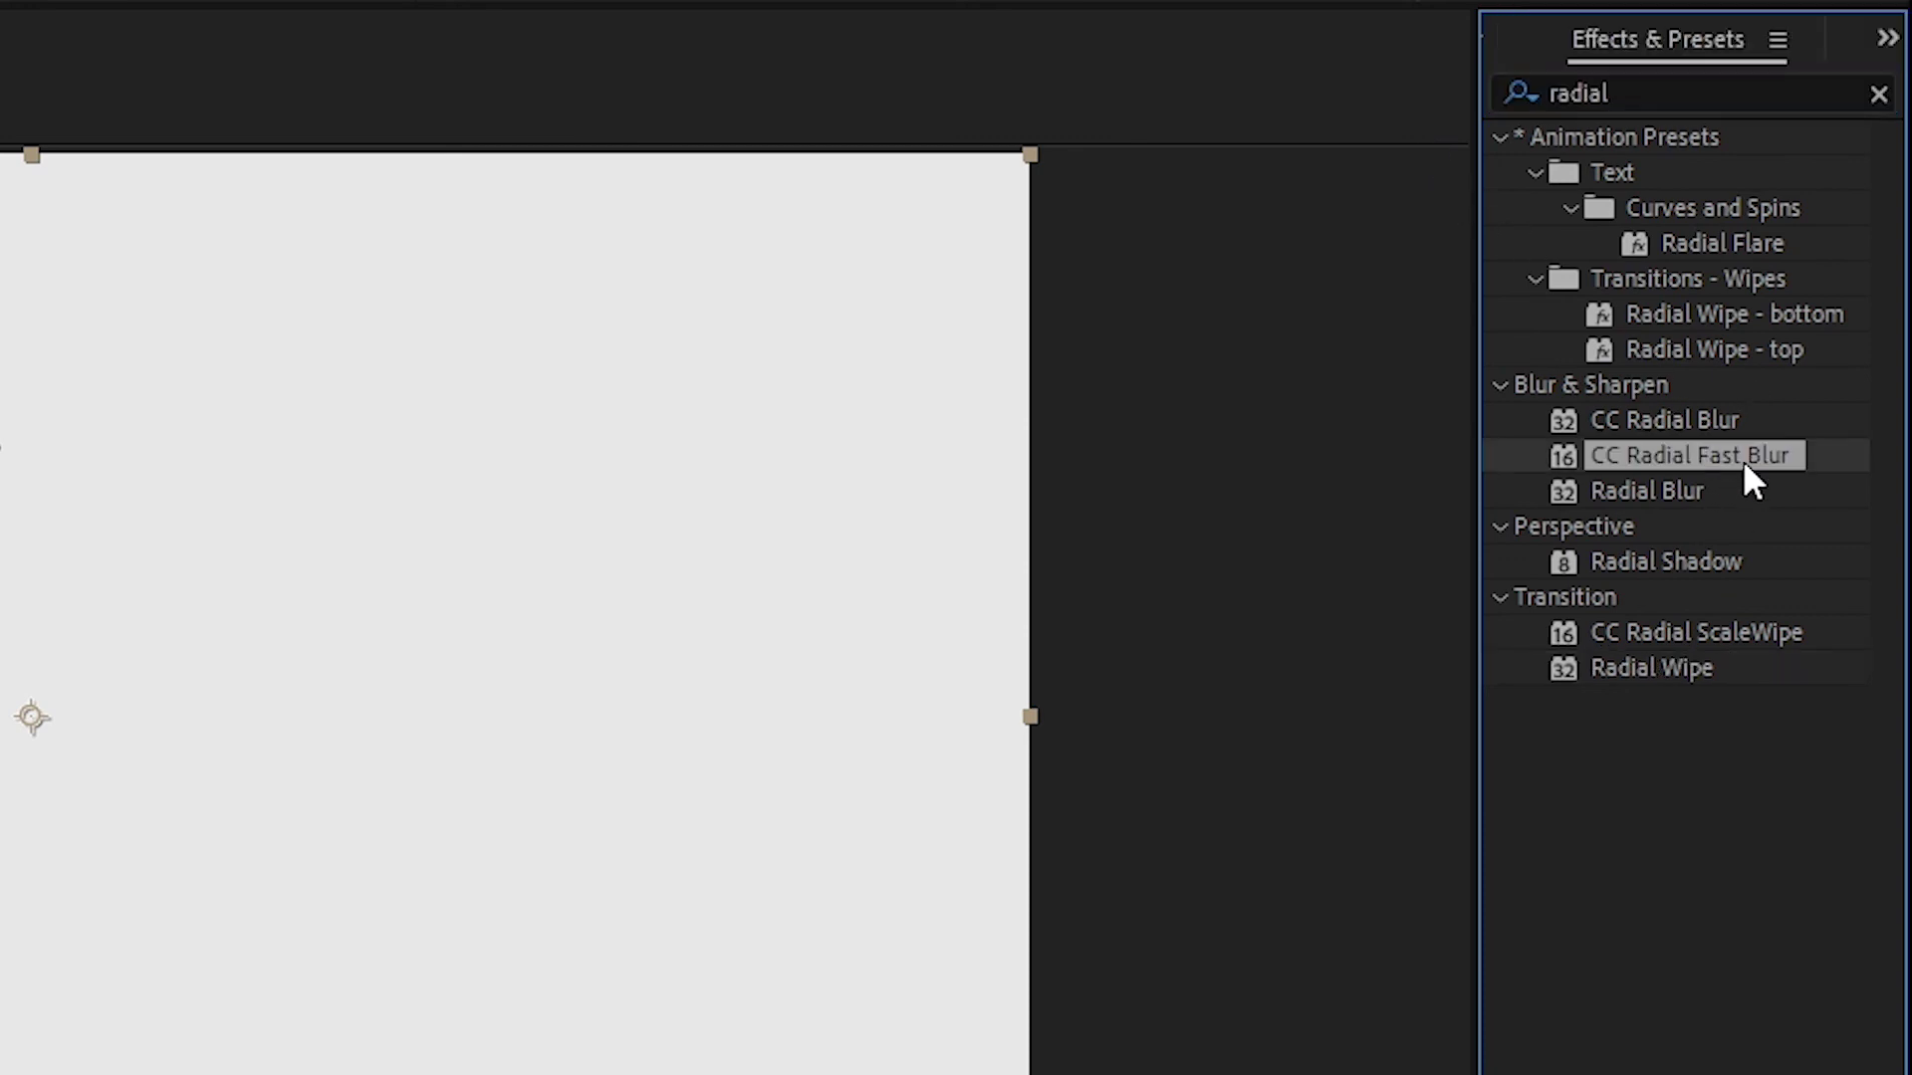
{"action": "left_click_drag", "start_coordinate": [1742, 451], "coordinate": [282, 829]}
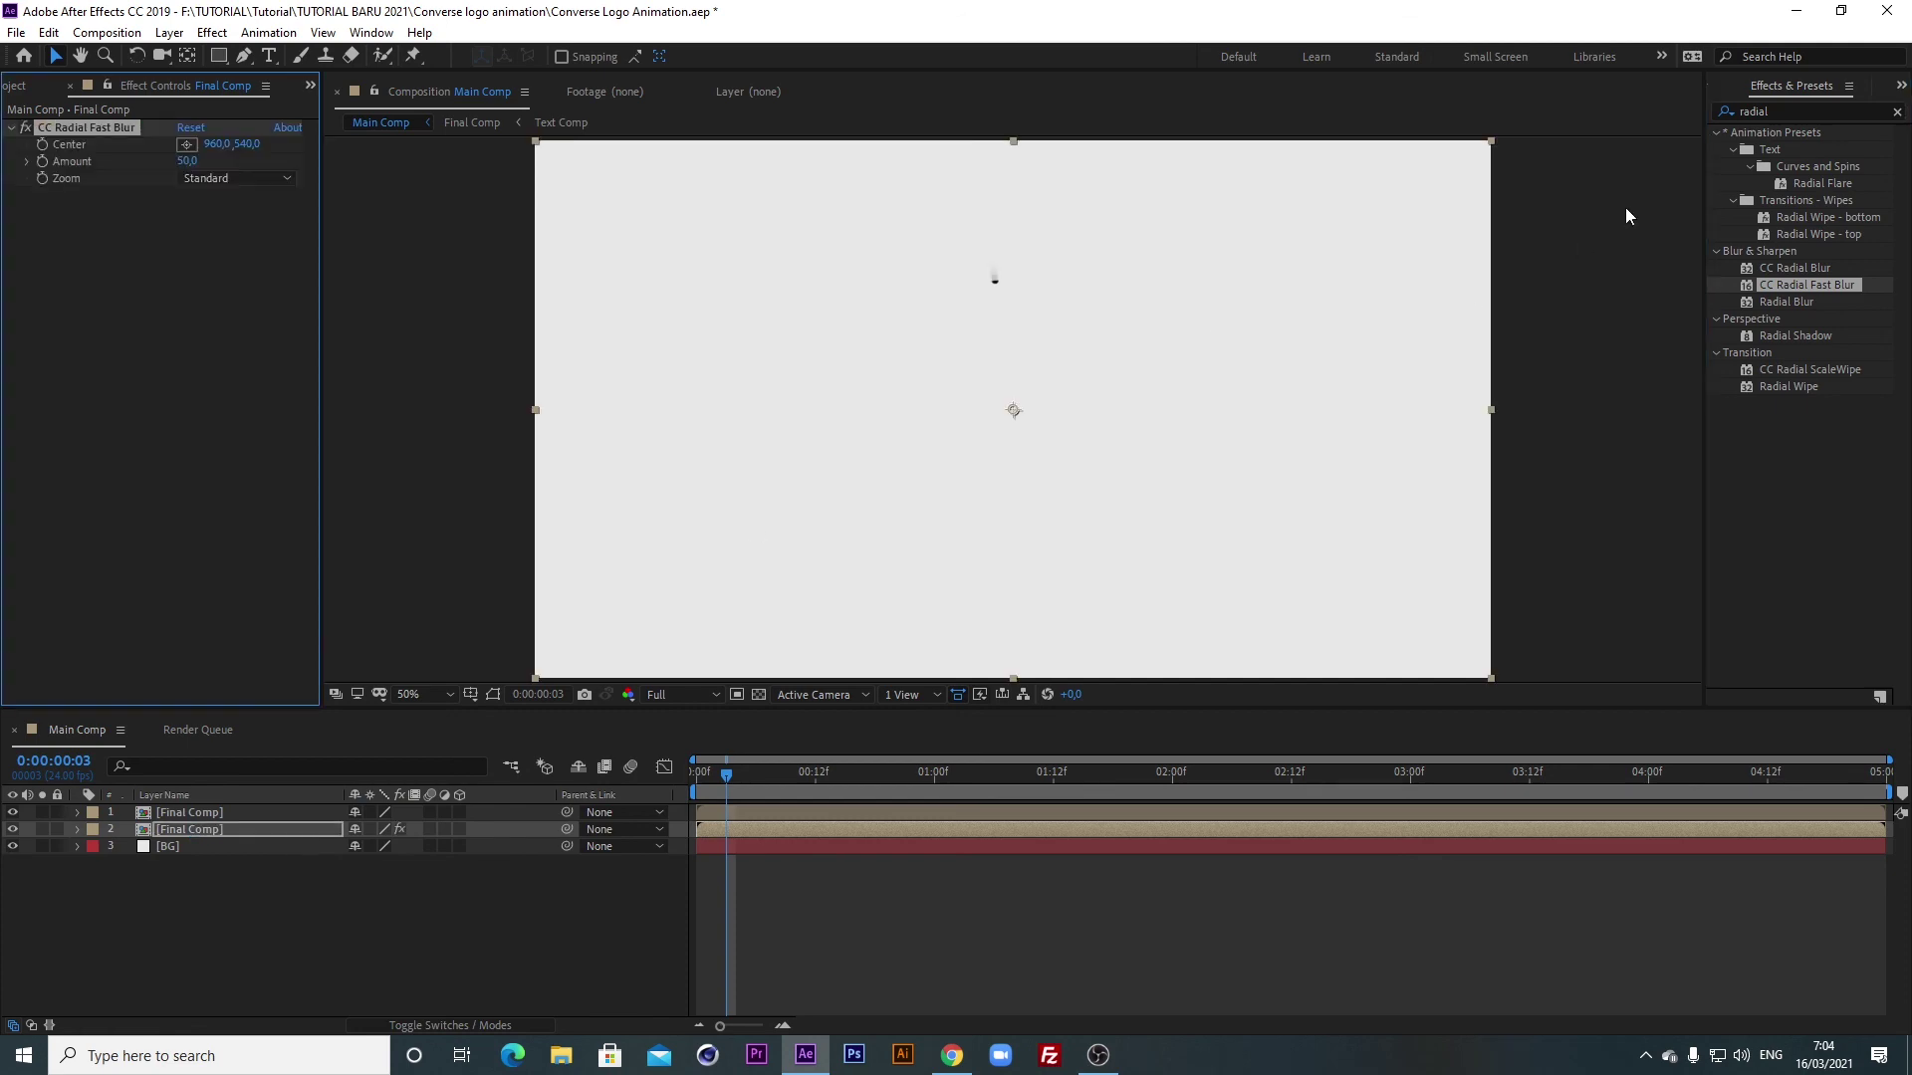
Apply a Fill effect to the lower Final Comp layer and set its color to near-black 010101.
{"action": "left_click", "coordinate": [1626, 107]}
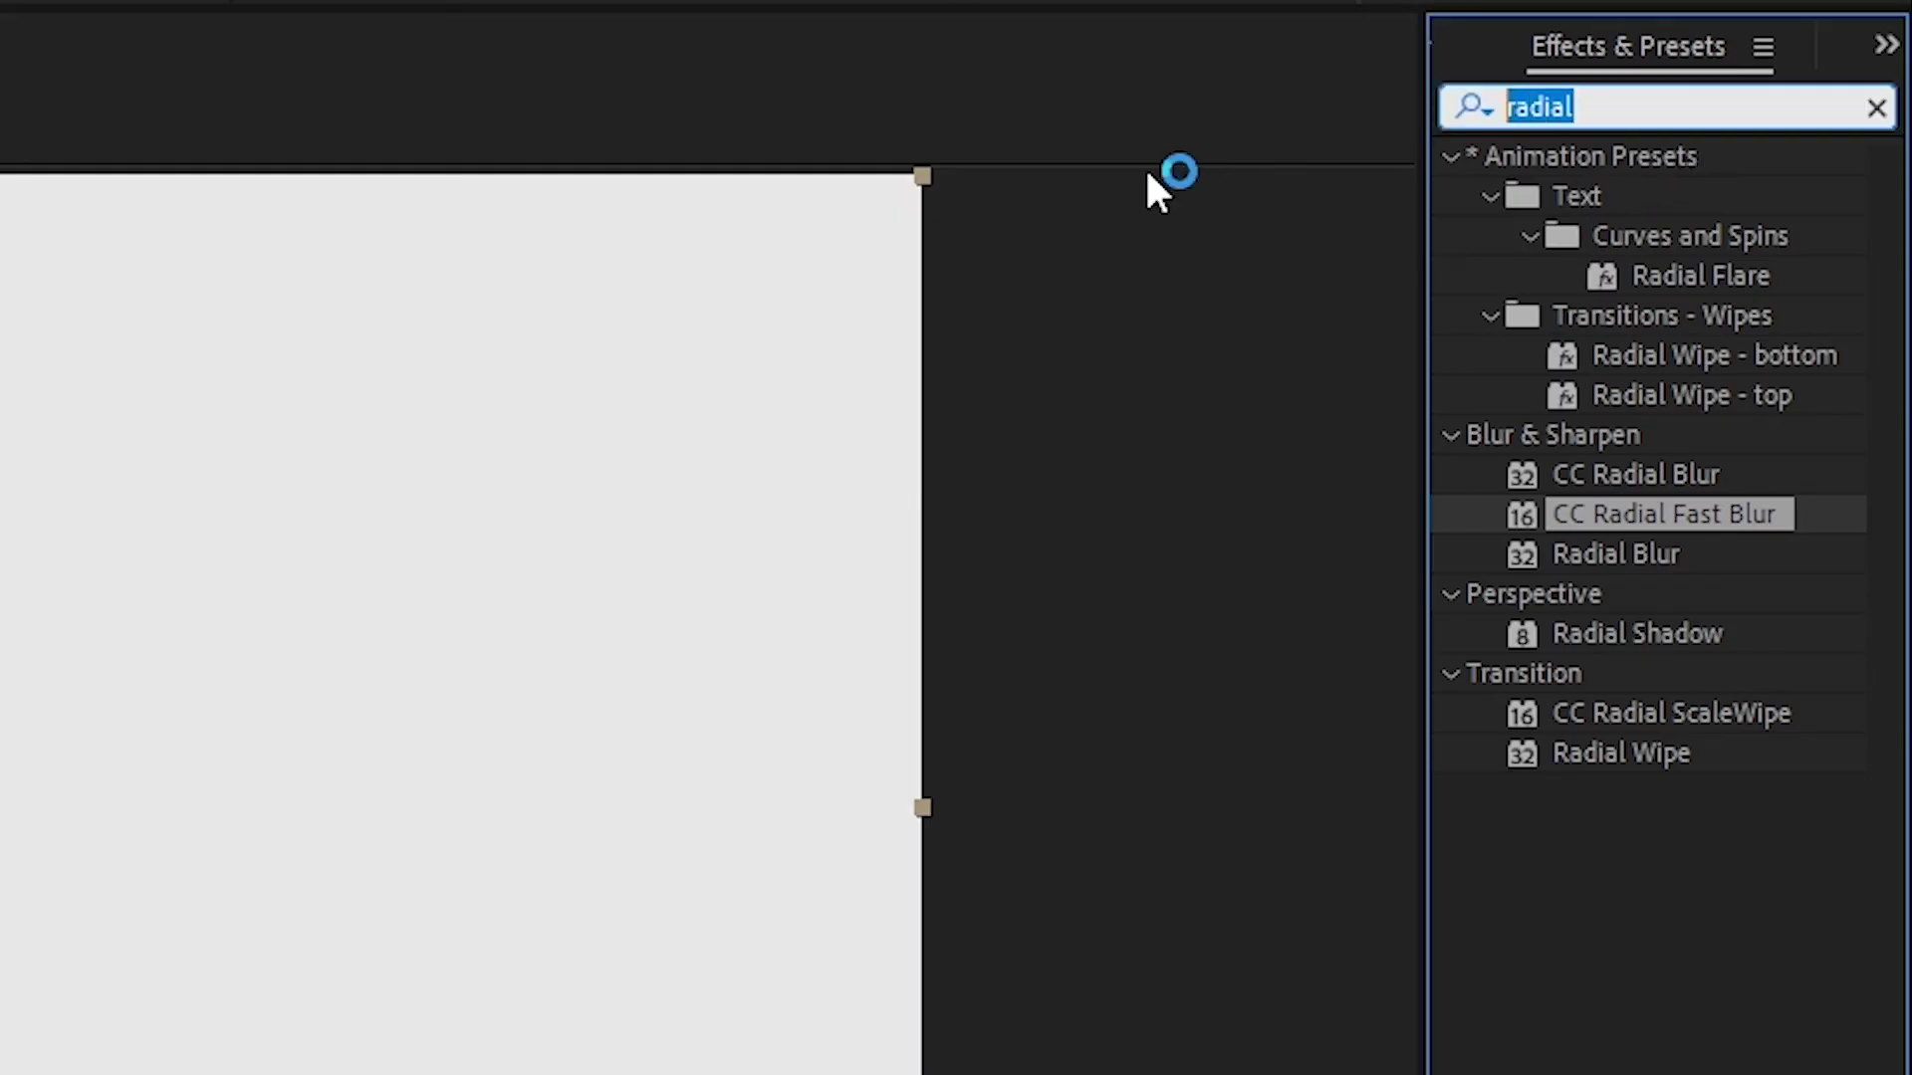
{"action": "type", "text": "fill"}
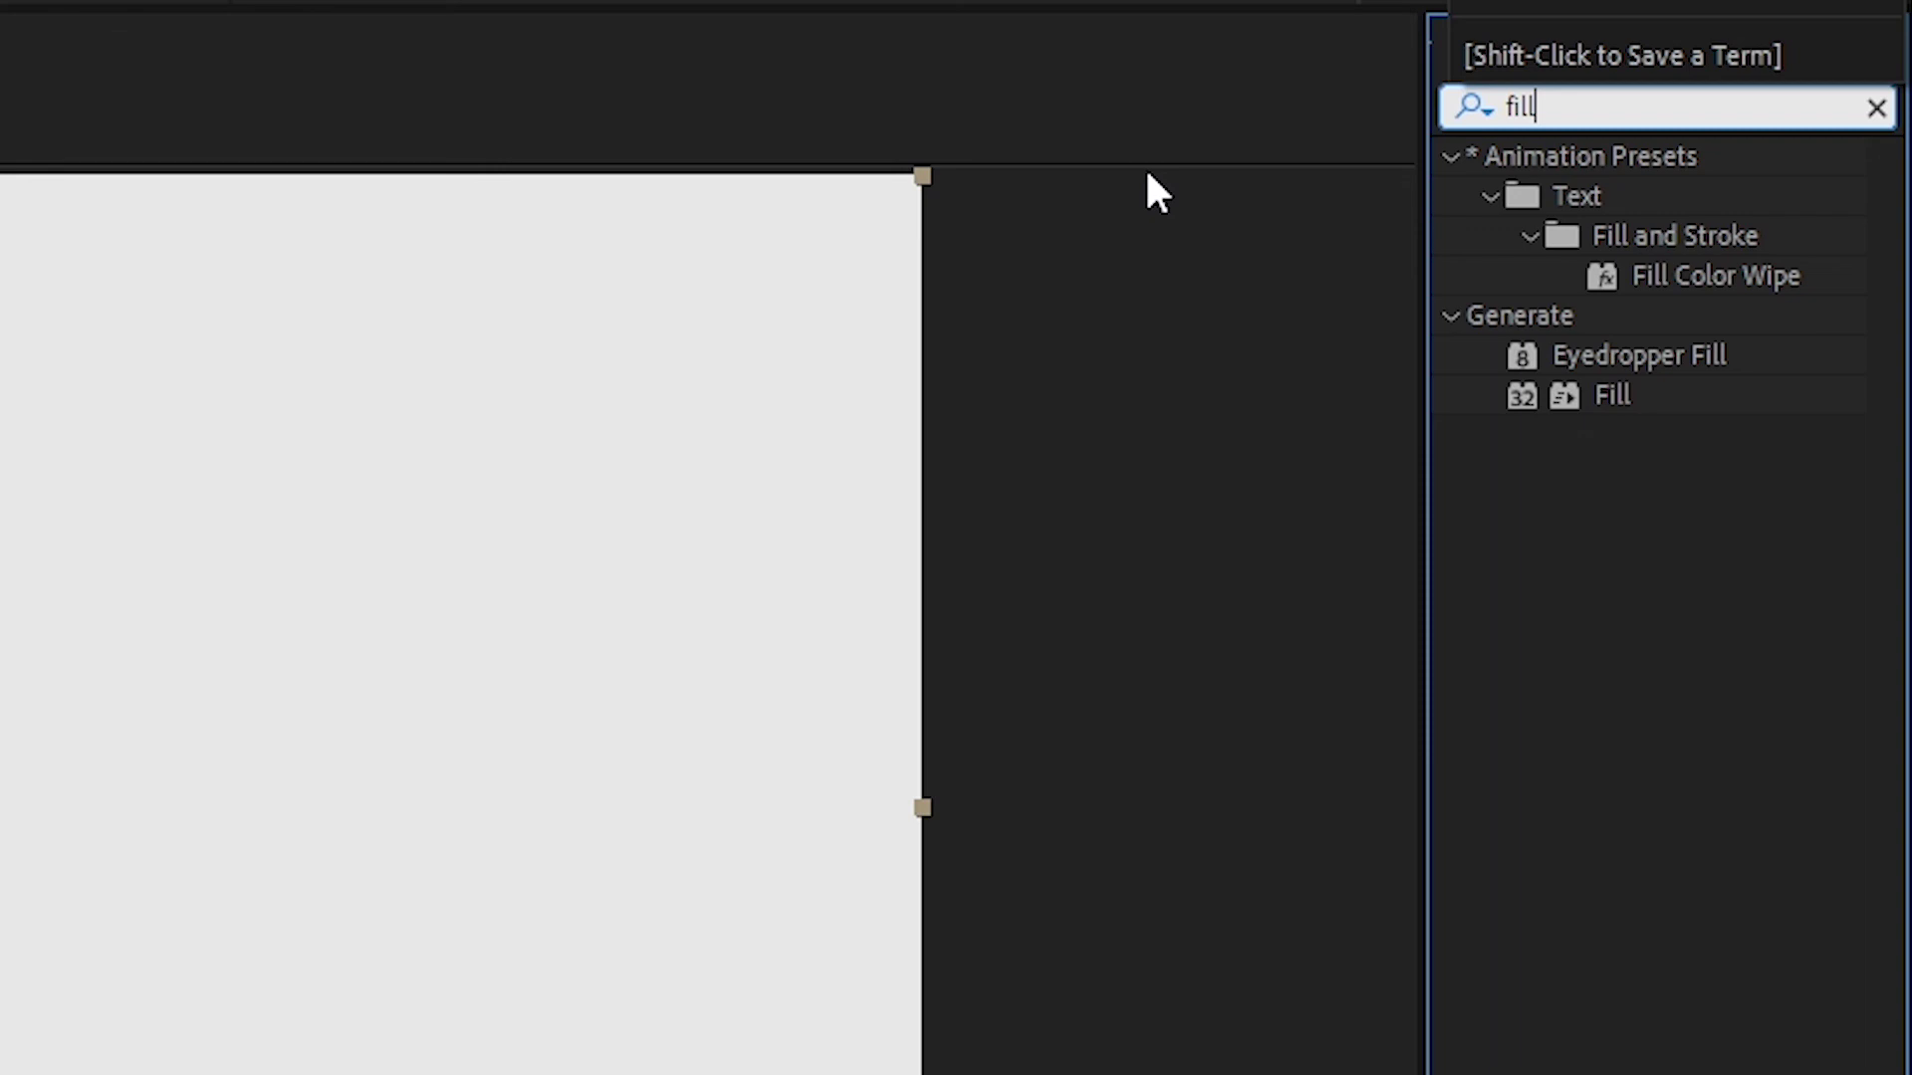
{"action": "left_click", "coordinate": [1621, 398]}
{"action": "left_click_drag", "start_coordinate": [1615, 395], "coordinate": [271, 828]}
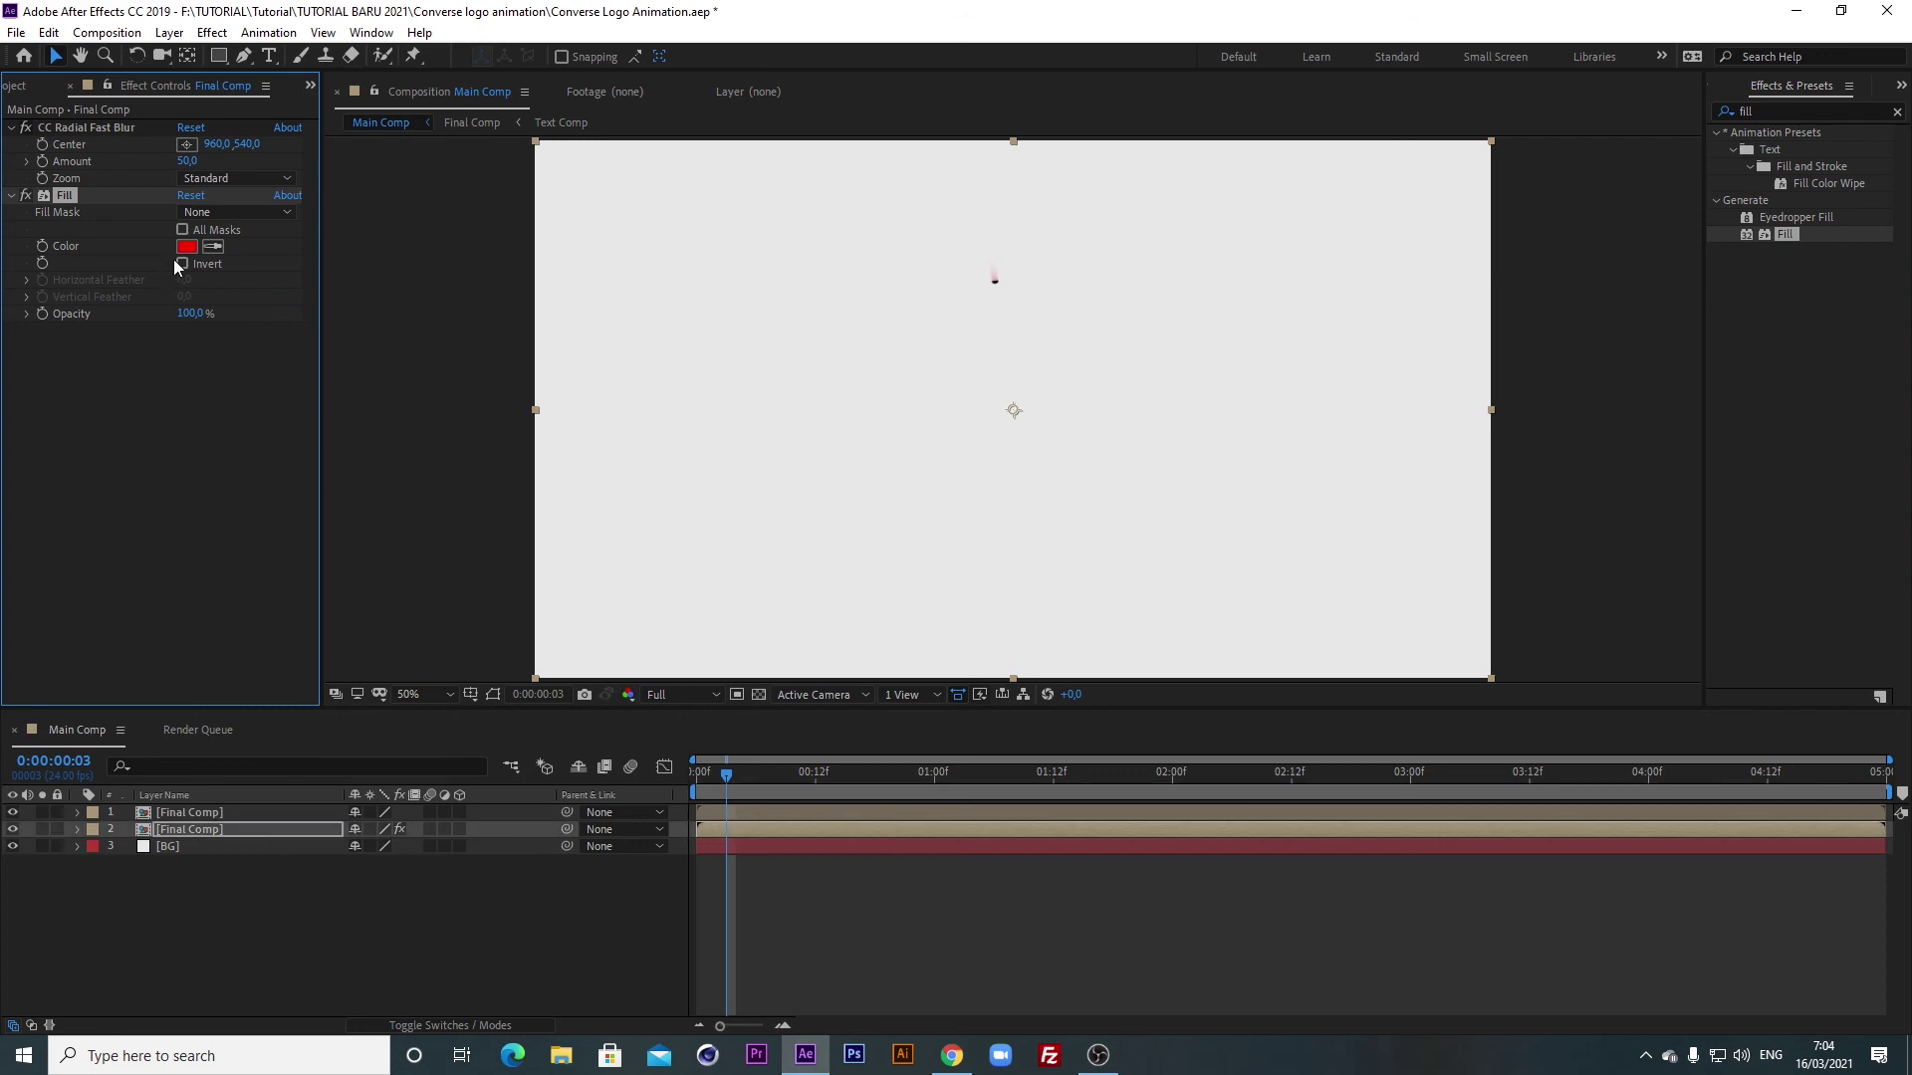
{"action": "left_click", "coordinate": [187, 246]}
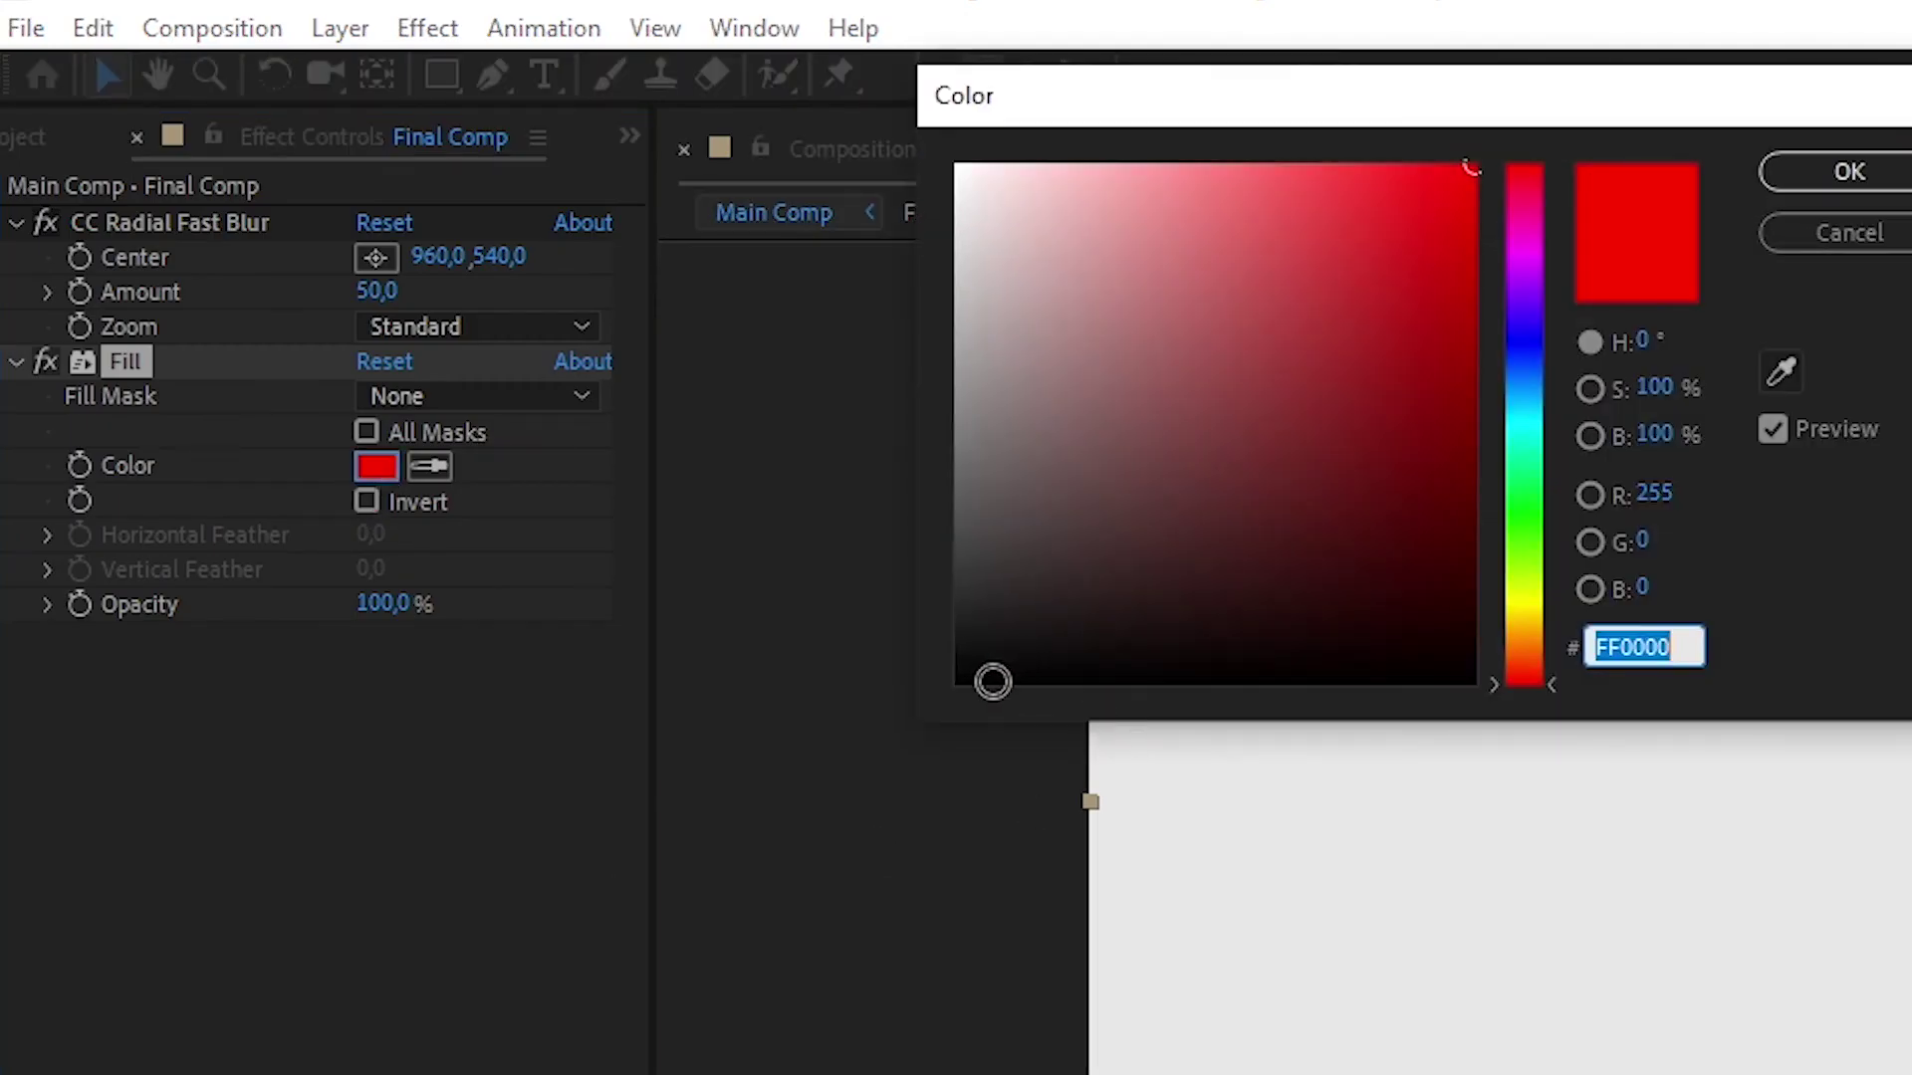
{"action": "left_click", "coordinate": [993, 682]}
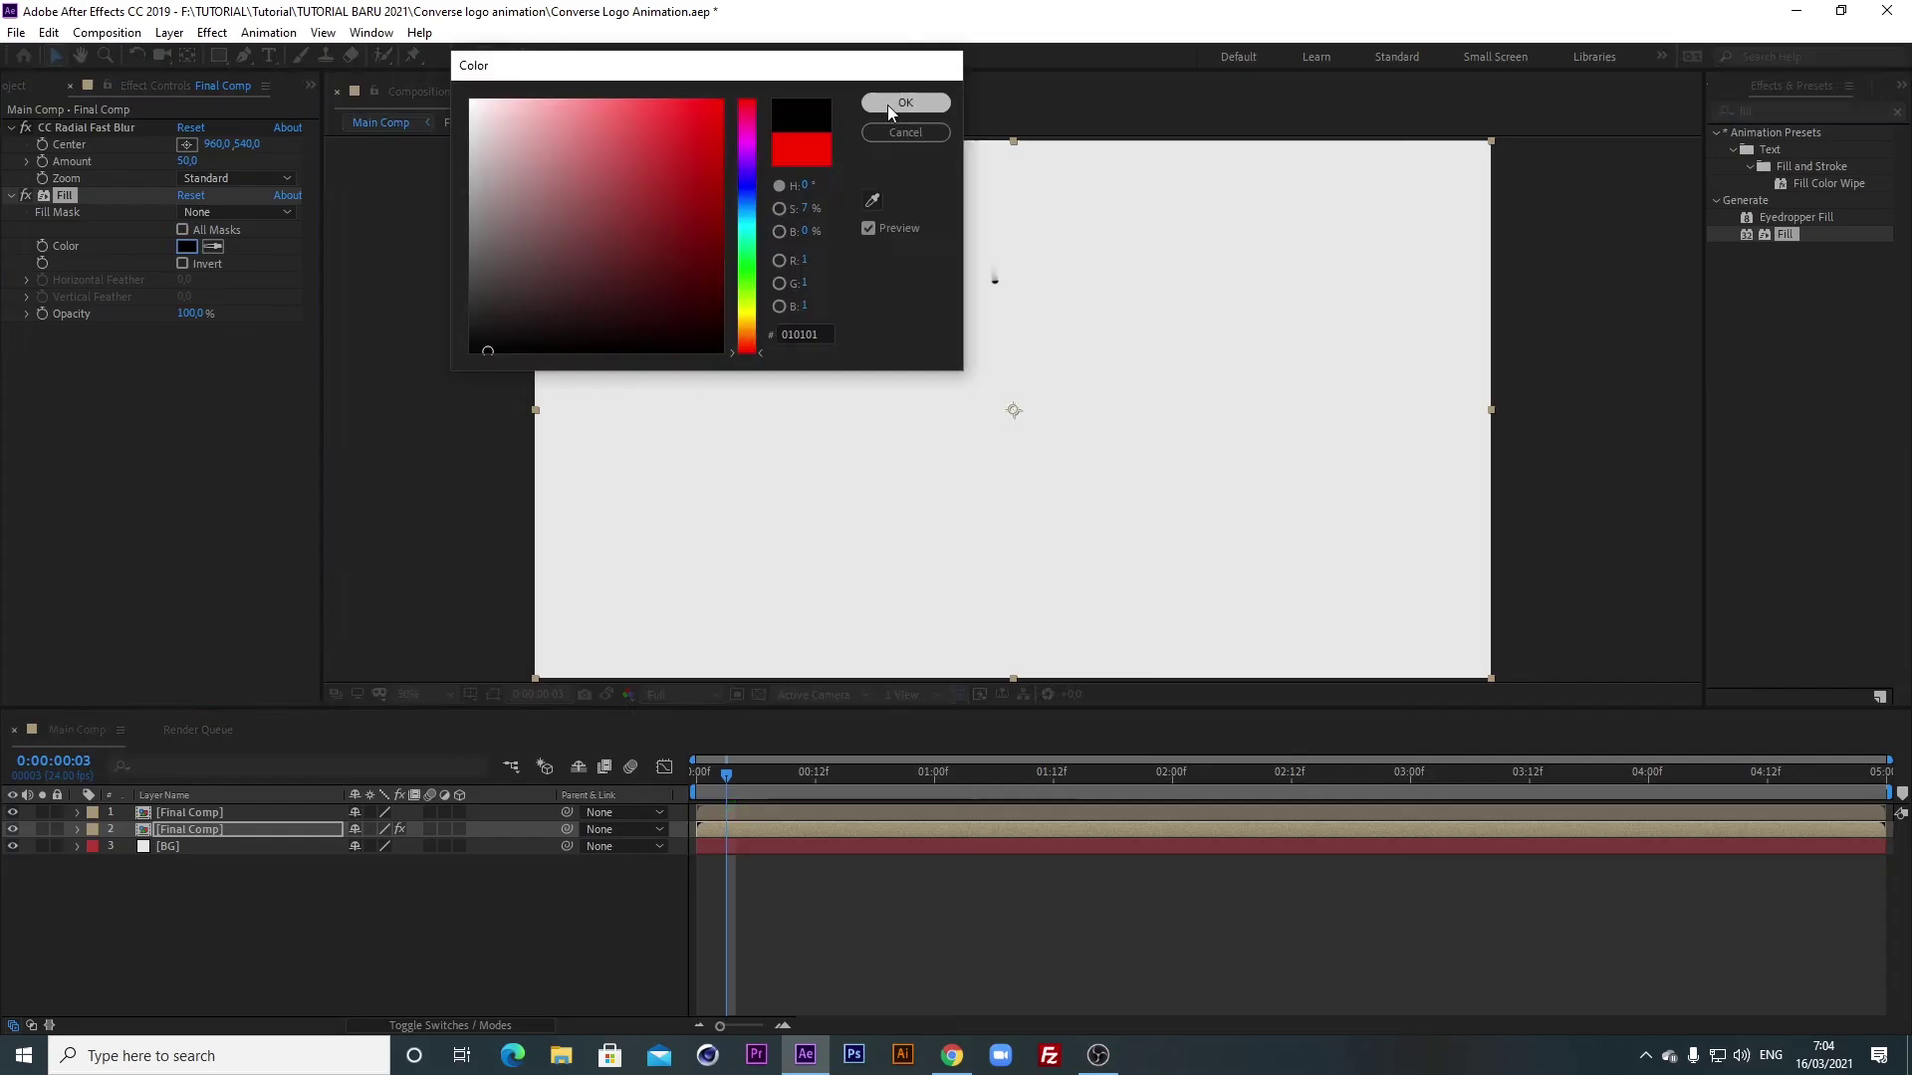
{"action": "left_click", "coordinate": [889, 107]}
Place the CC Radial Fast Blur center above and left of the emblem, at about 782, 258, and preview the animation.
{"action": "left_click_drag", "start_coordinate": [727, 781], "coordinate": [1443, 880]}
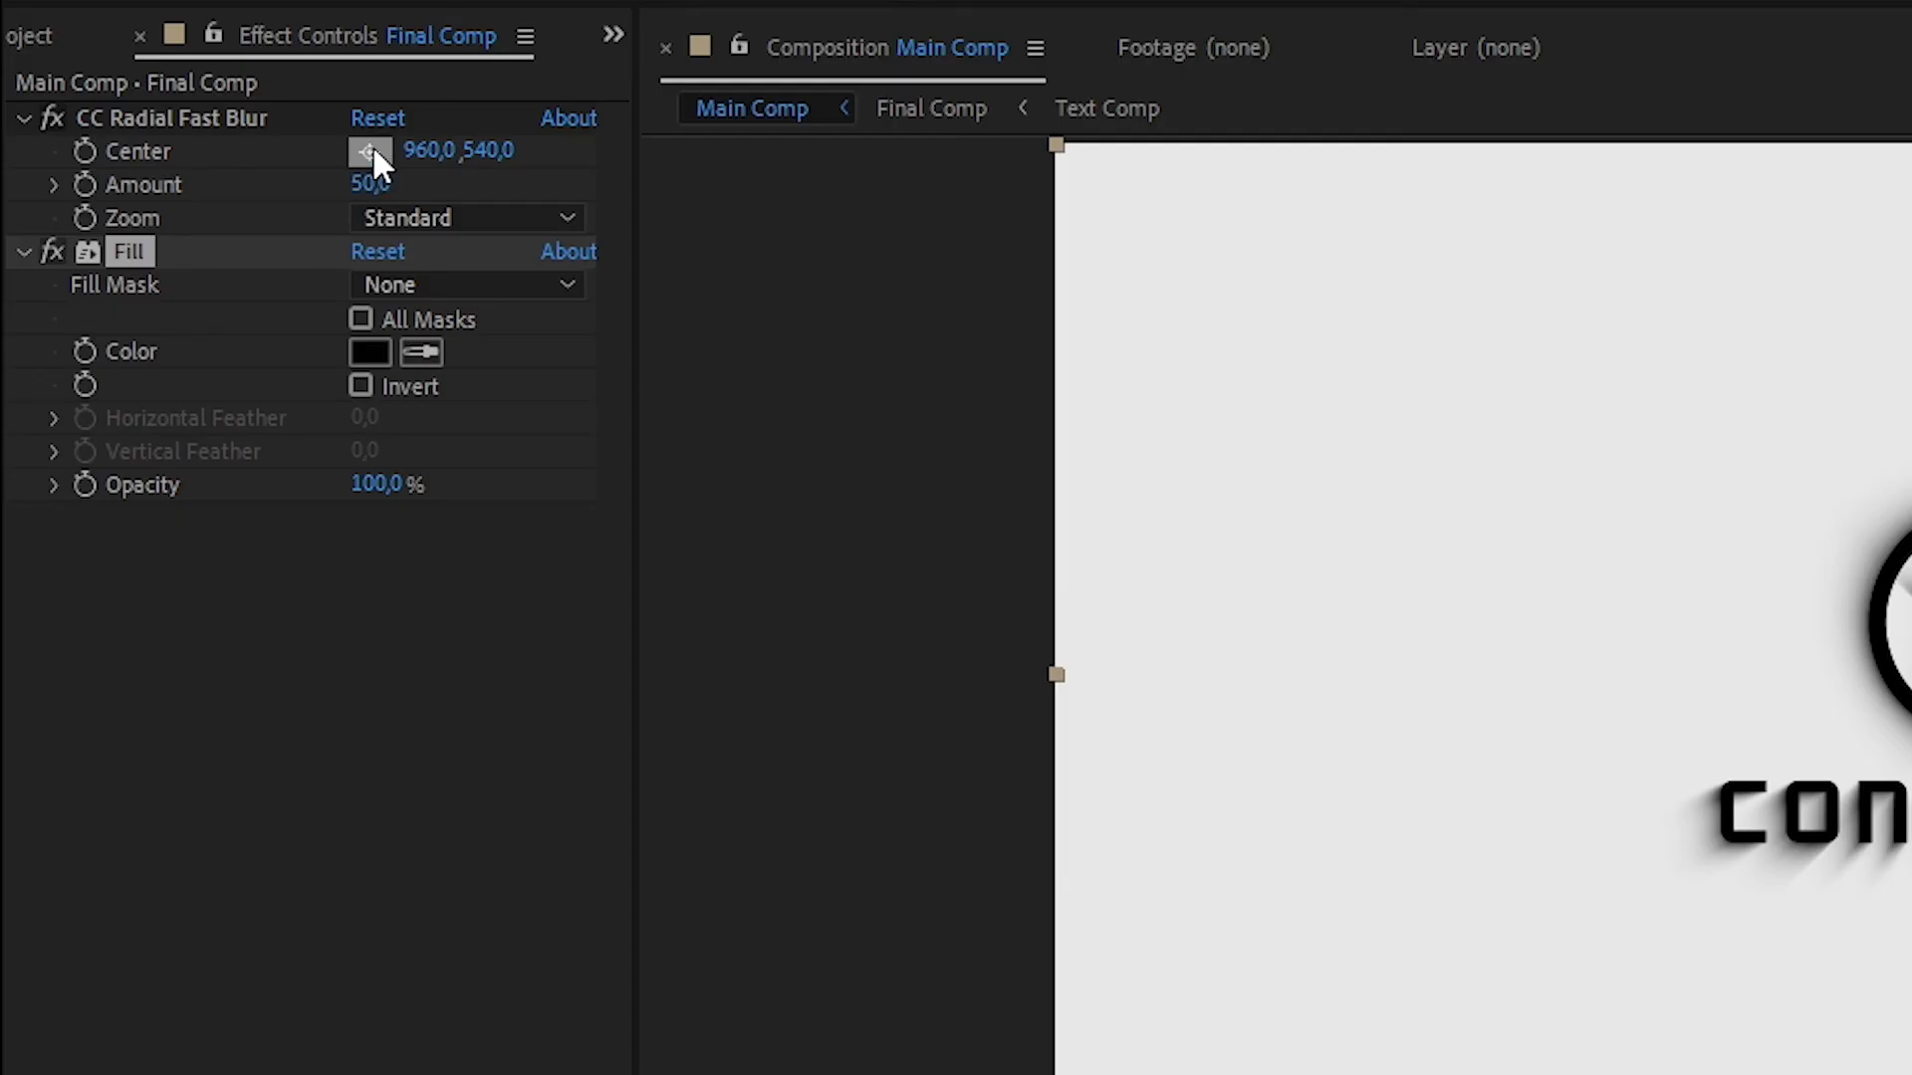
{"action": "left_click", "coordinate": [370, 151]}
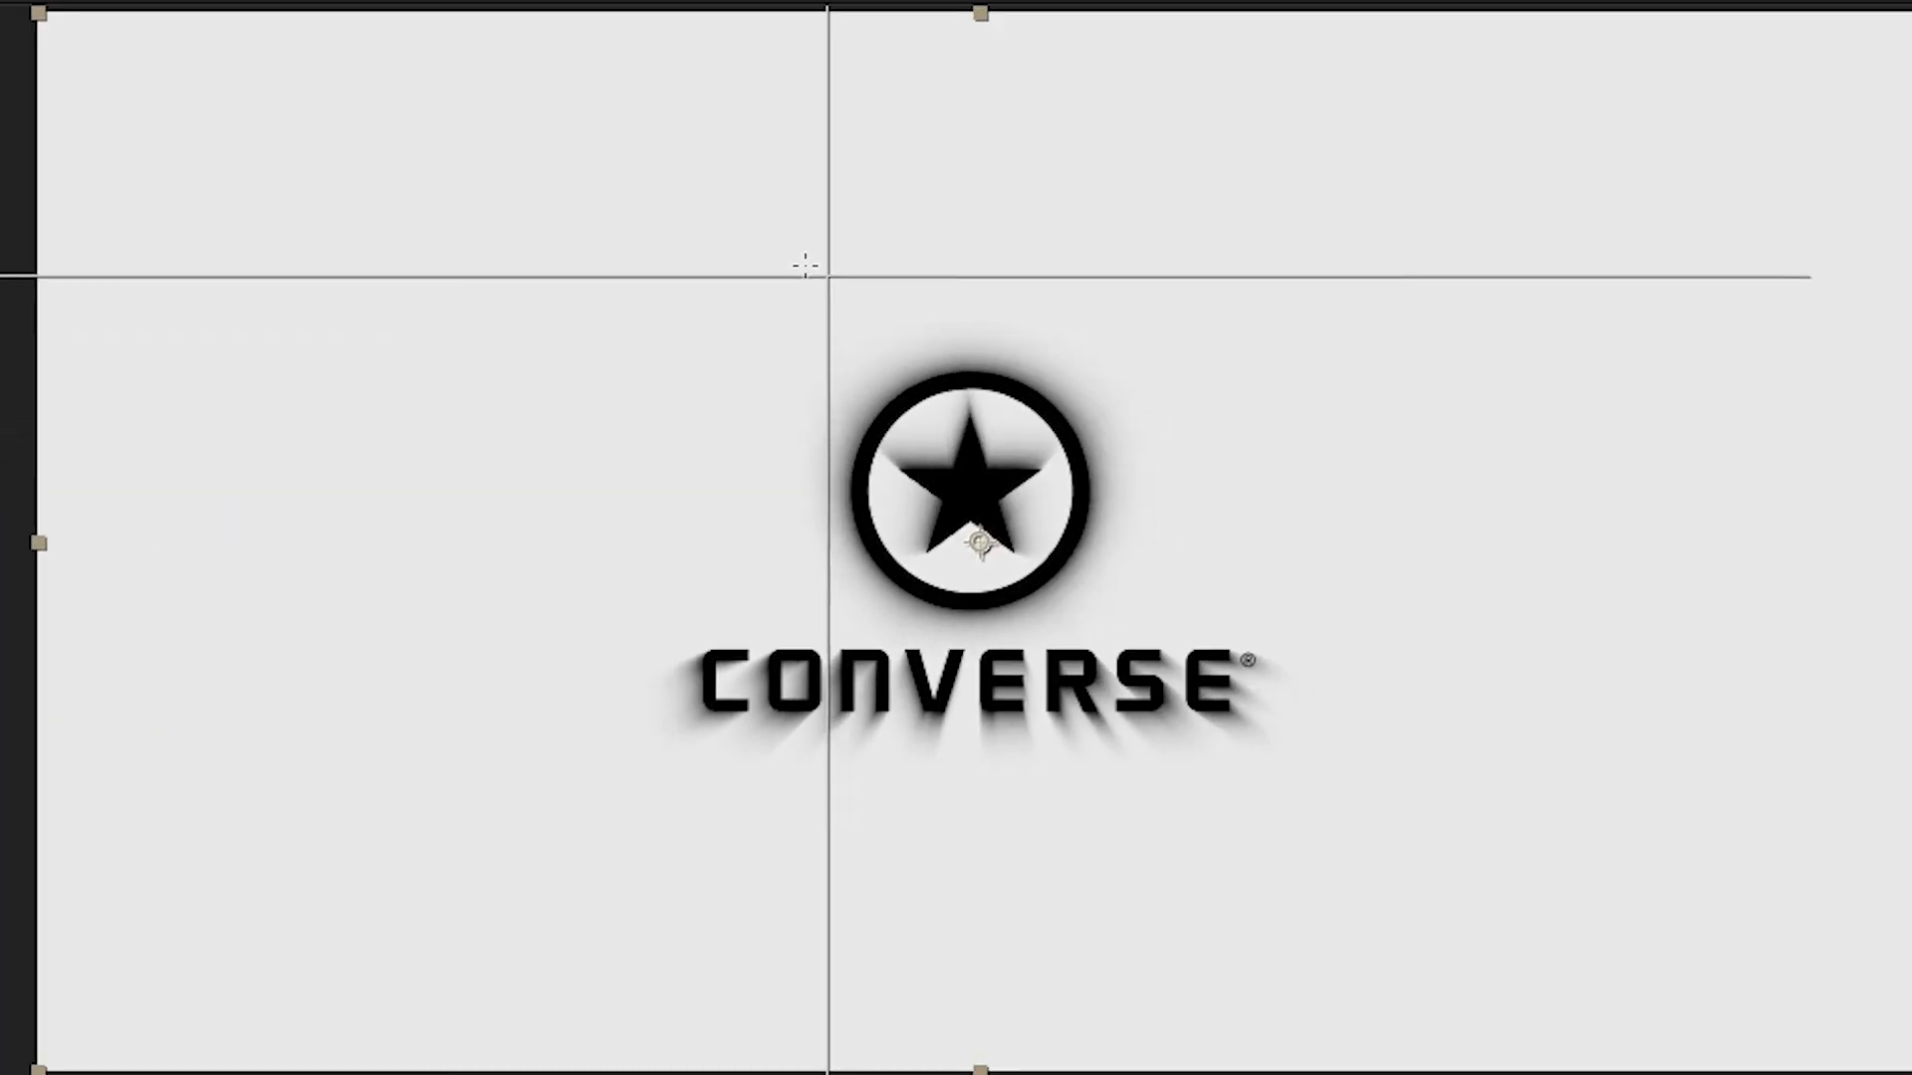
{"action": "left_click", "coordinate": [807, 266]}
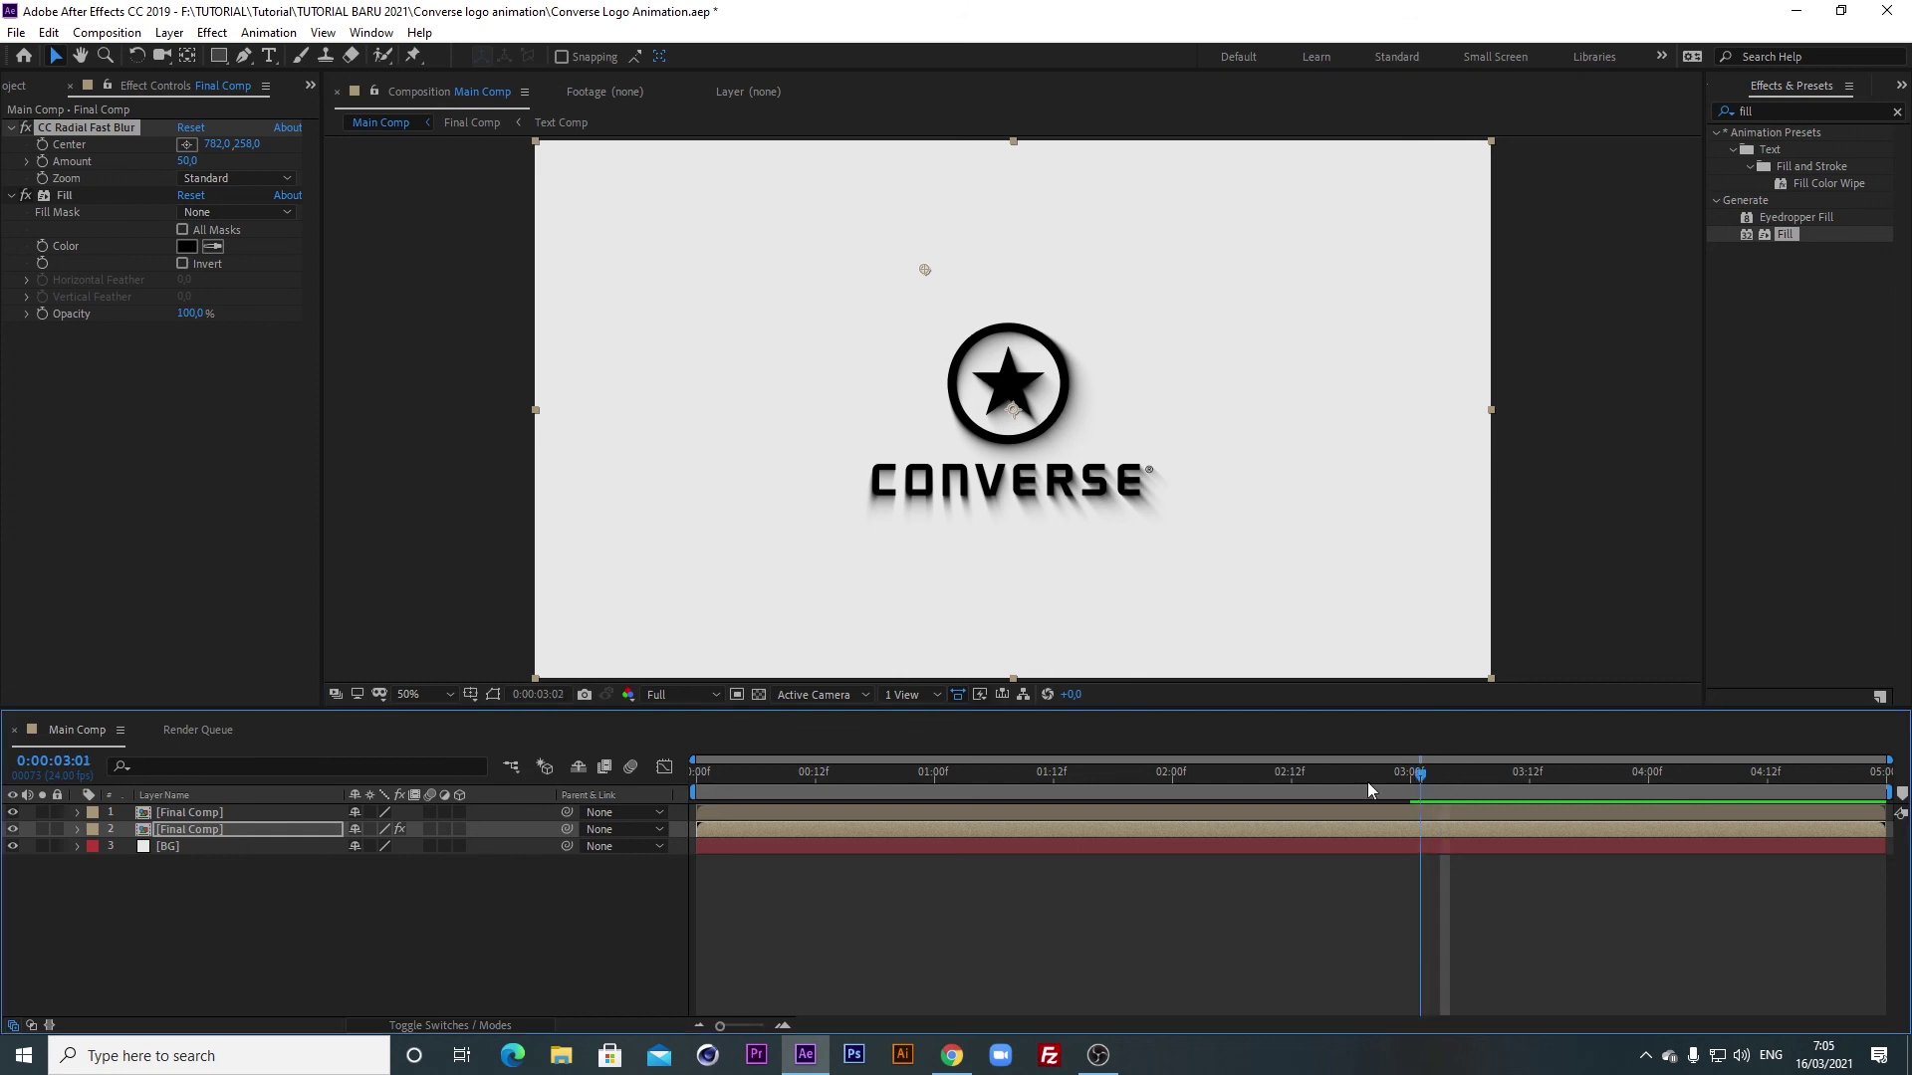
{"action": "left_click", "coordinate": [934, 775]}
{"action": "key", "text": "space"}
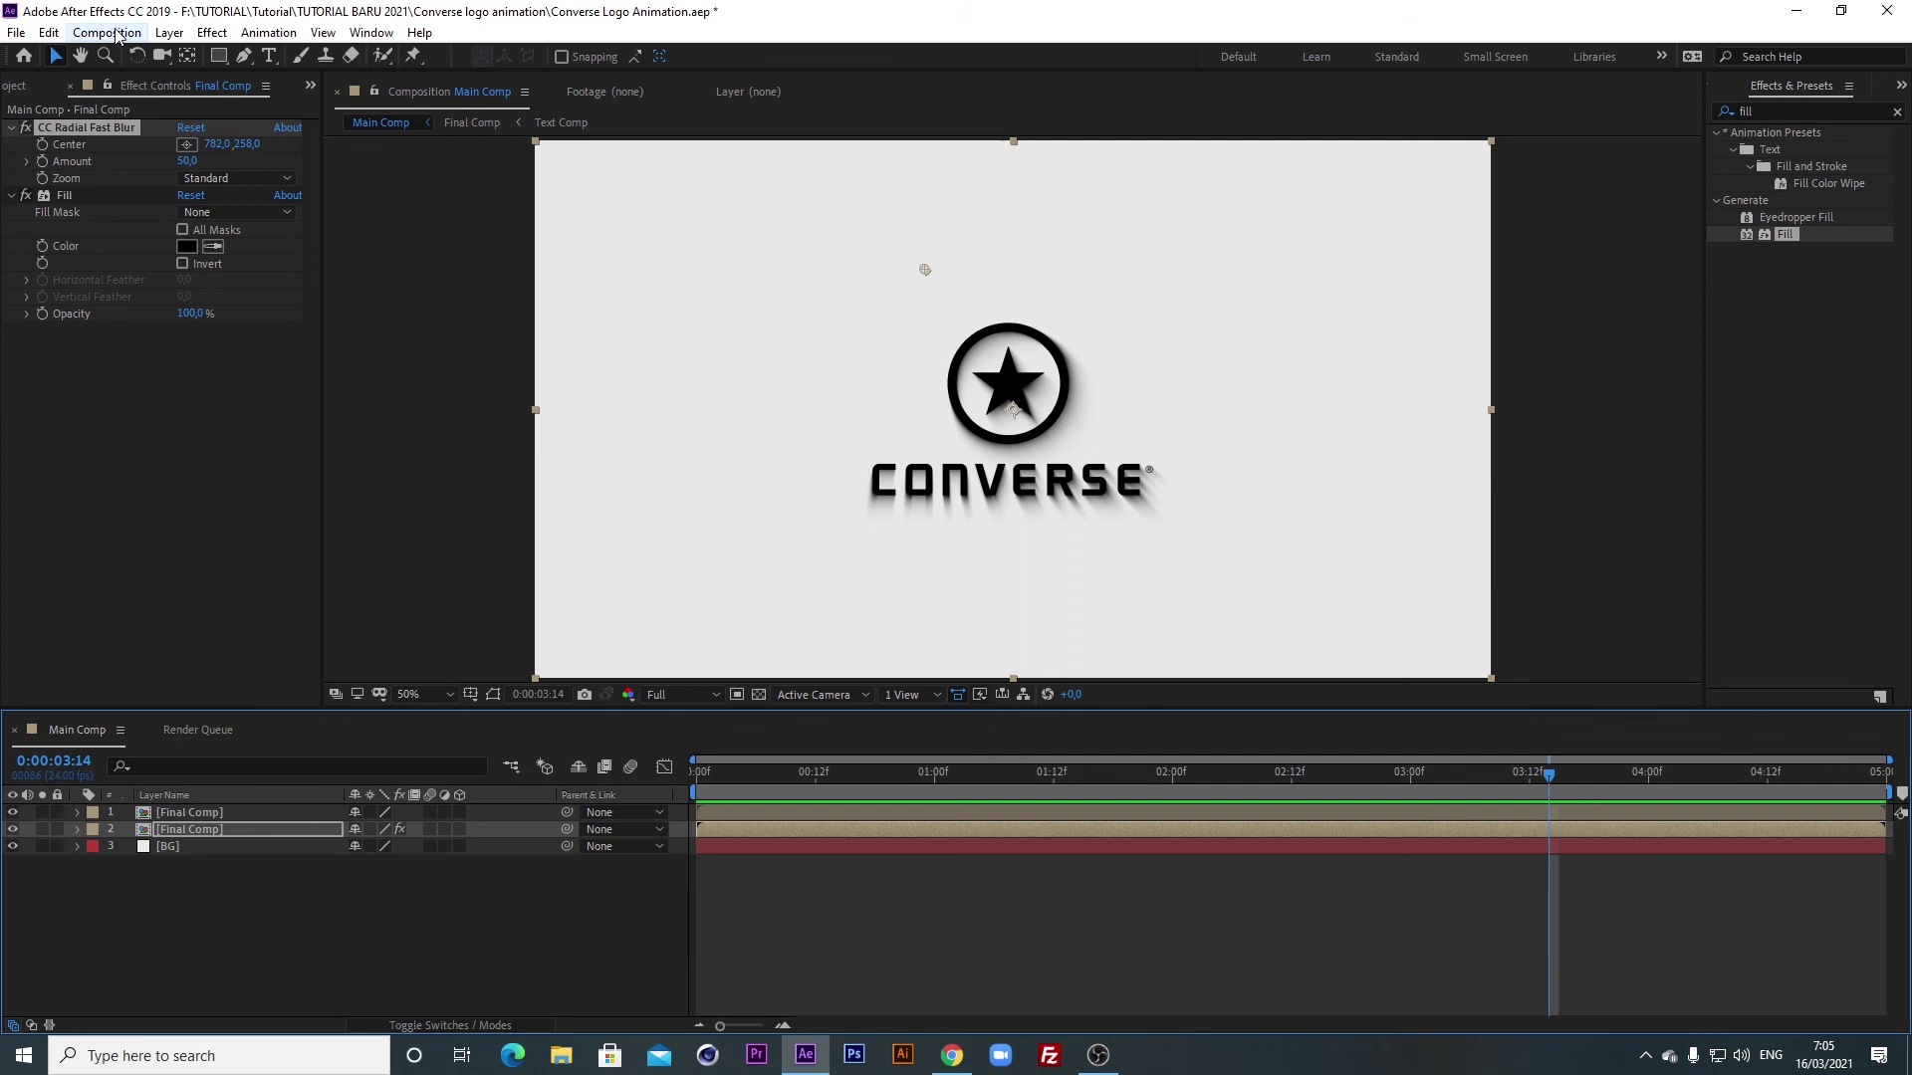
Add Main Comp to the render queue.
{"action": "left_click", "coordinate": [117, 32]}
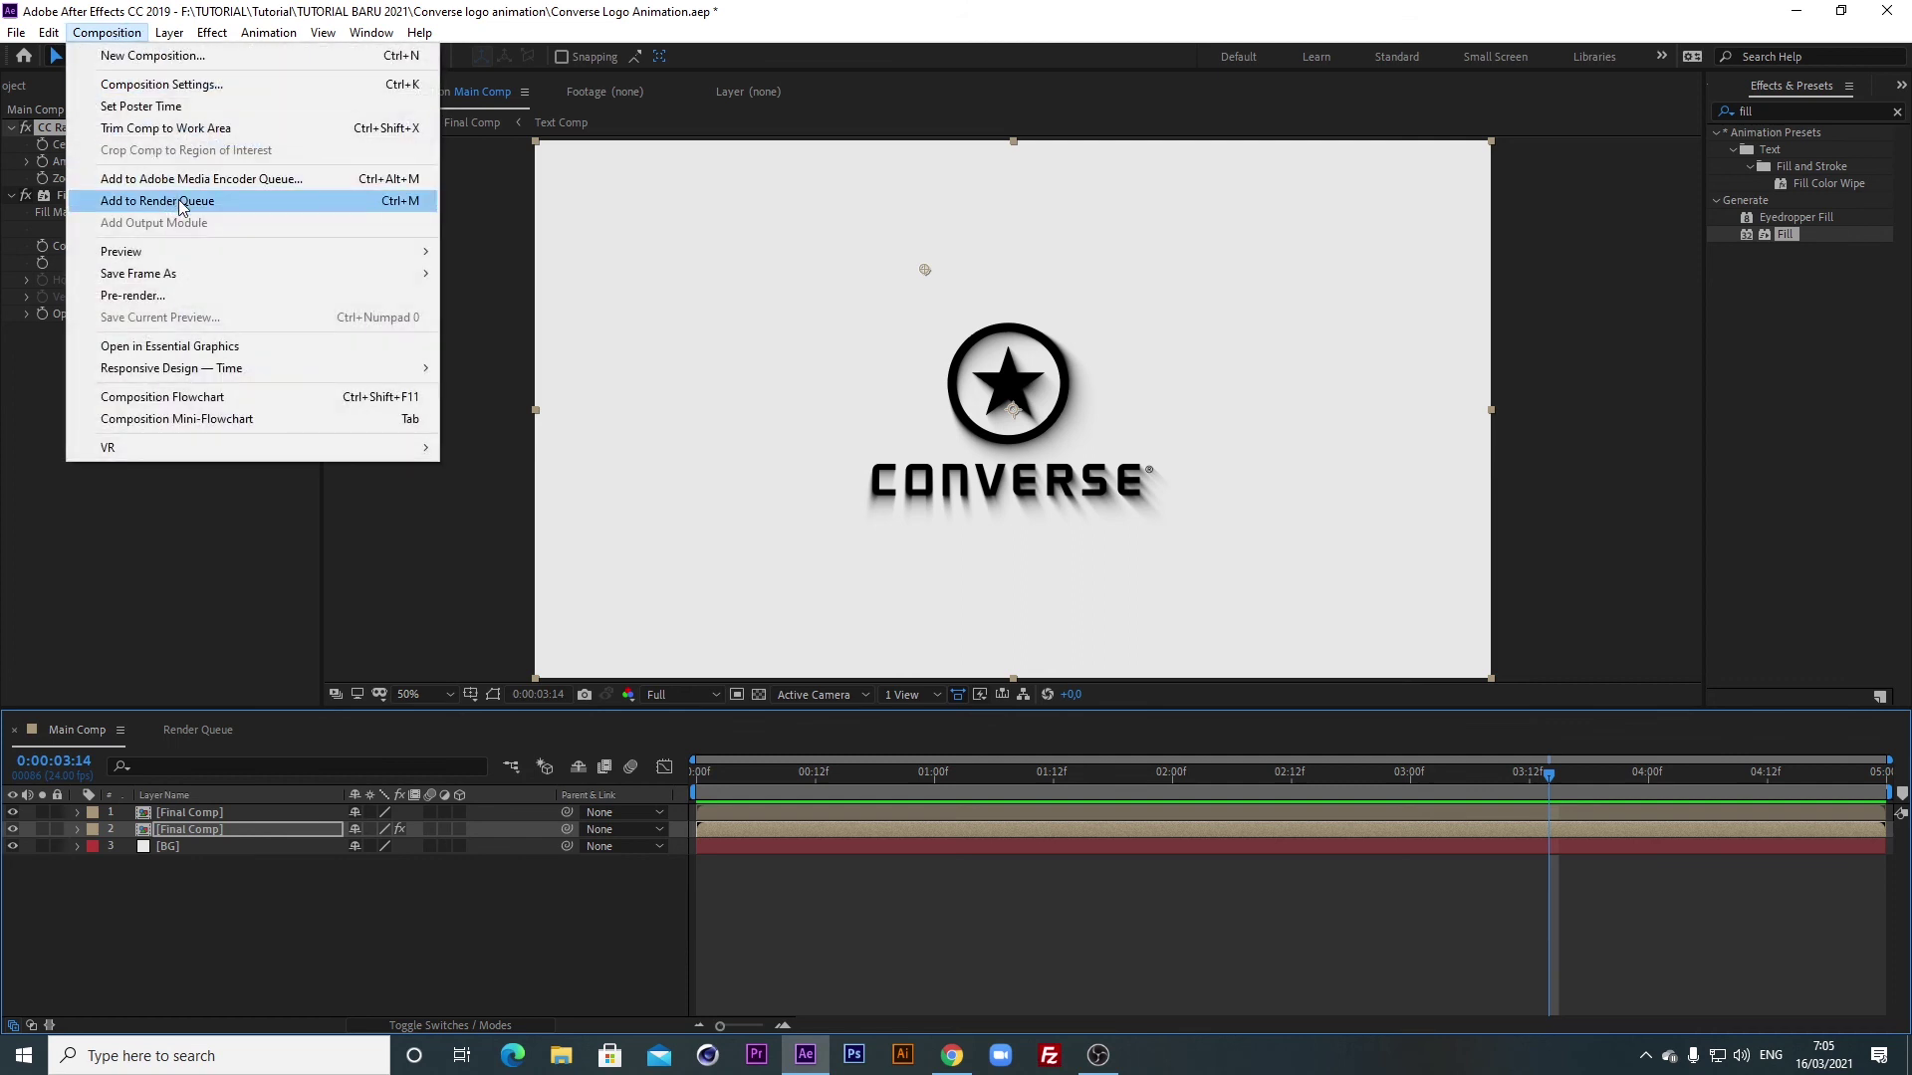